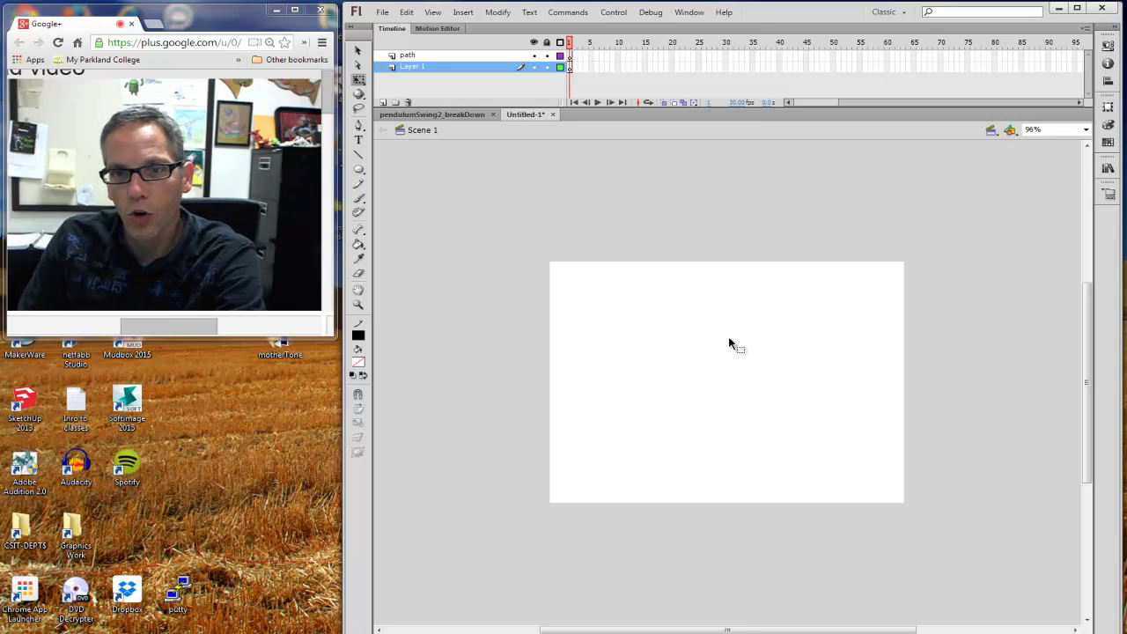
Step: Draw a circle about 70 px wide near the stage's centre with a black outline and a dark red fill (RGB 179, 23, 23)
{"action": "left_click", "coordinate": [359, 171]}
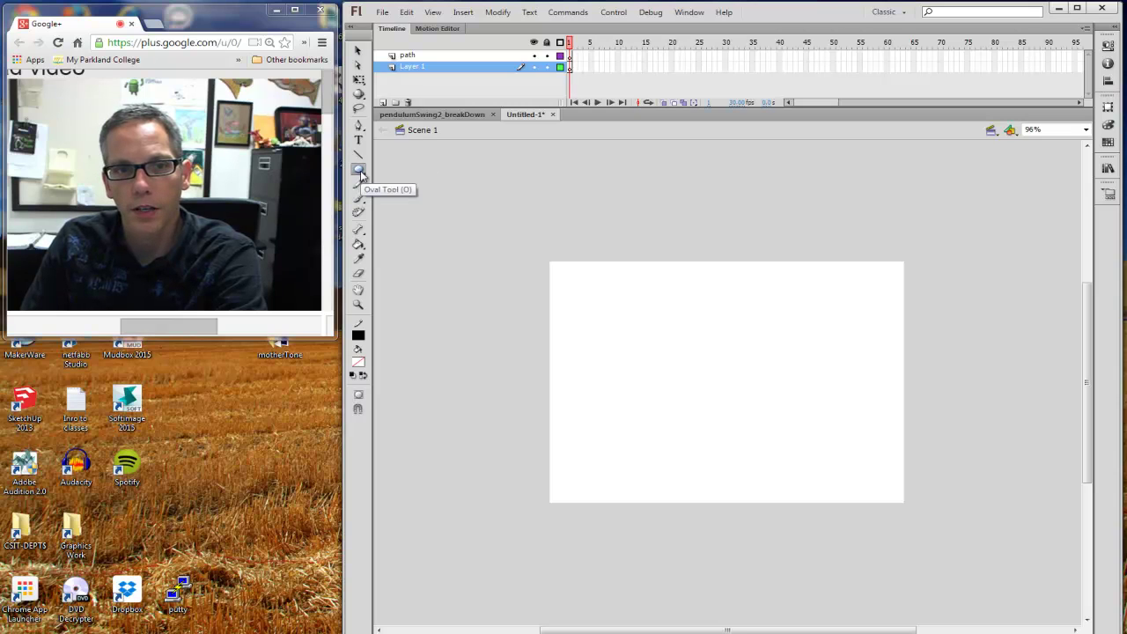
{"action": "left_click", "coordinate": [360, 171]}
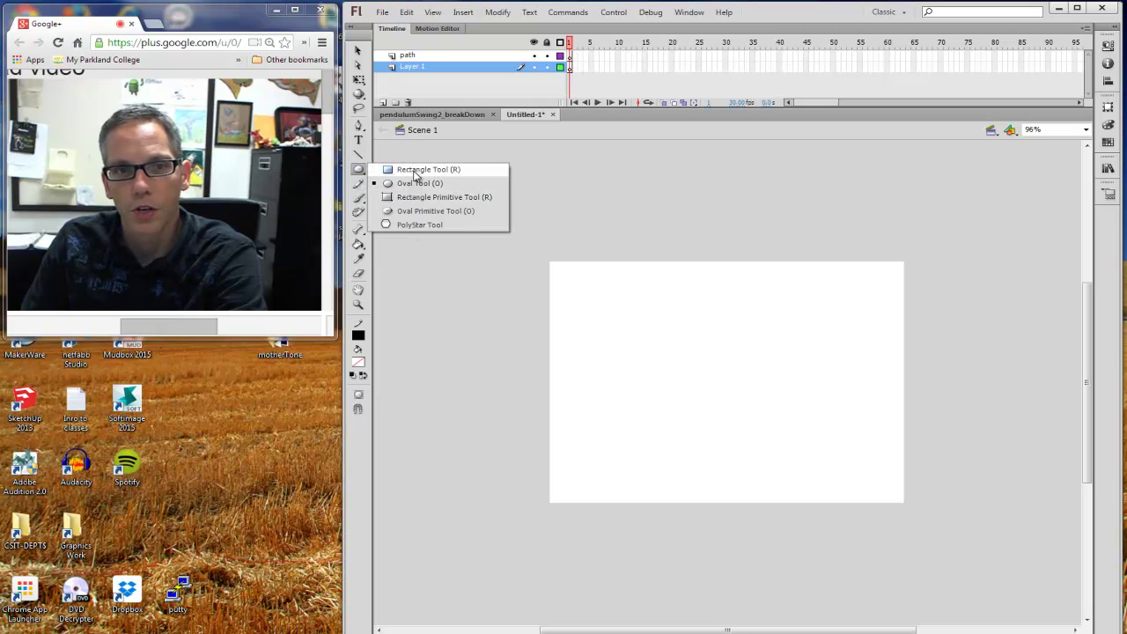
{"action": "left_click", "coordinate": [408, 183]}
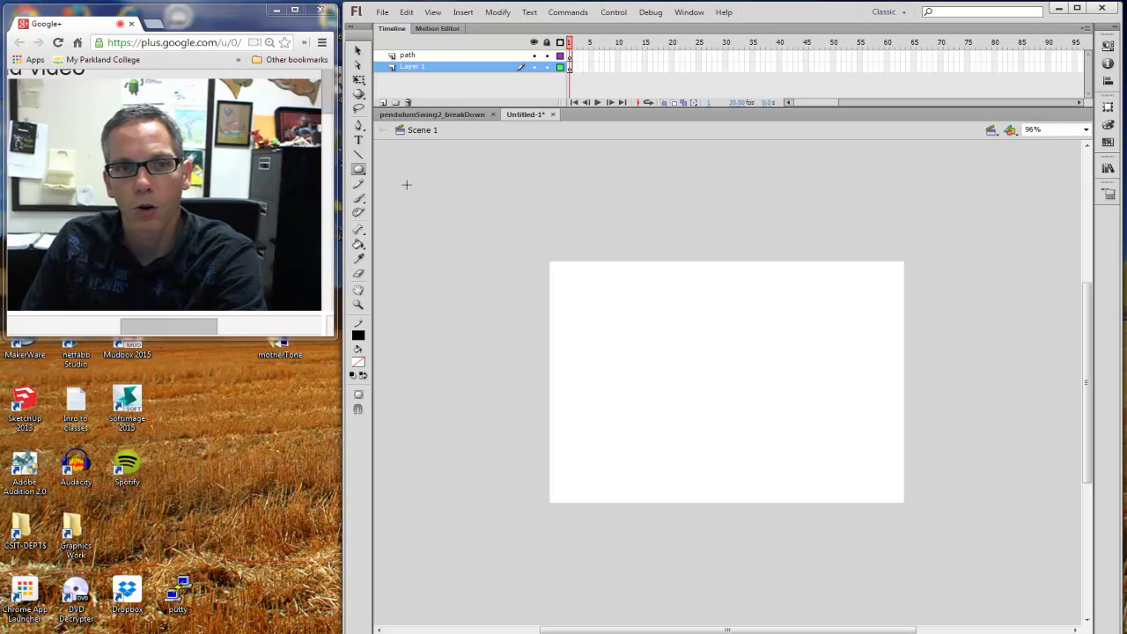
{"action": "left_click", "coordinate": [358, 335]}
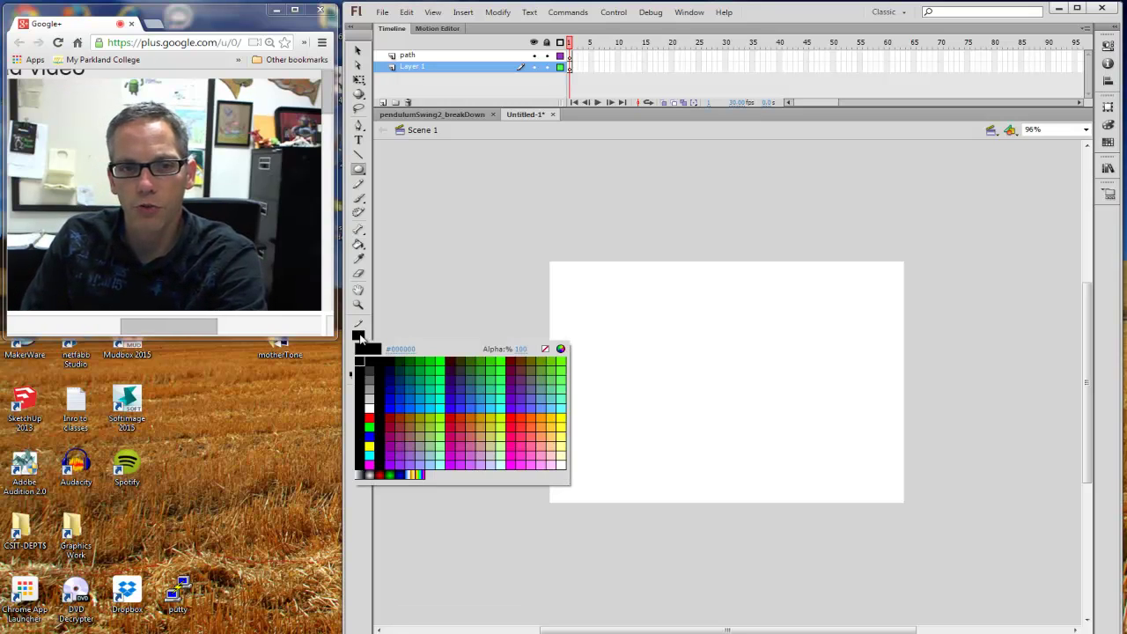
{"action": "left_click", "coordinate": [374, 354]}
{"action": "left_click", "coordinate": [360, 354]}
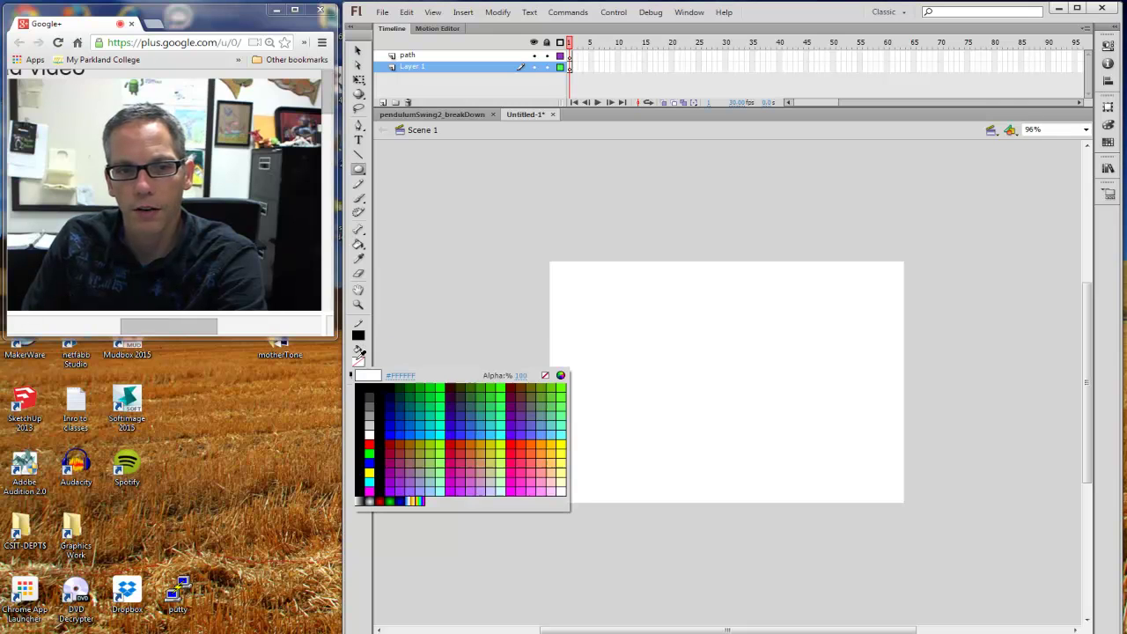
{"action": "left_click", "coordinate": [560, 375]}
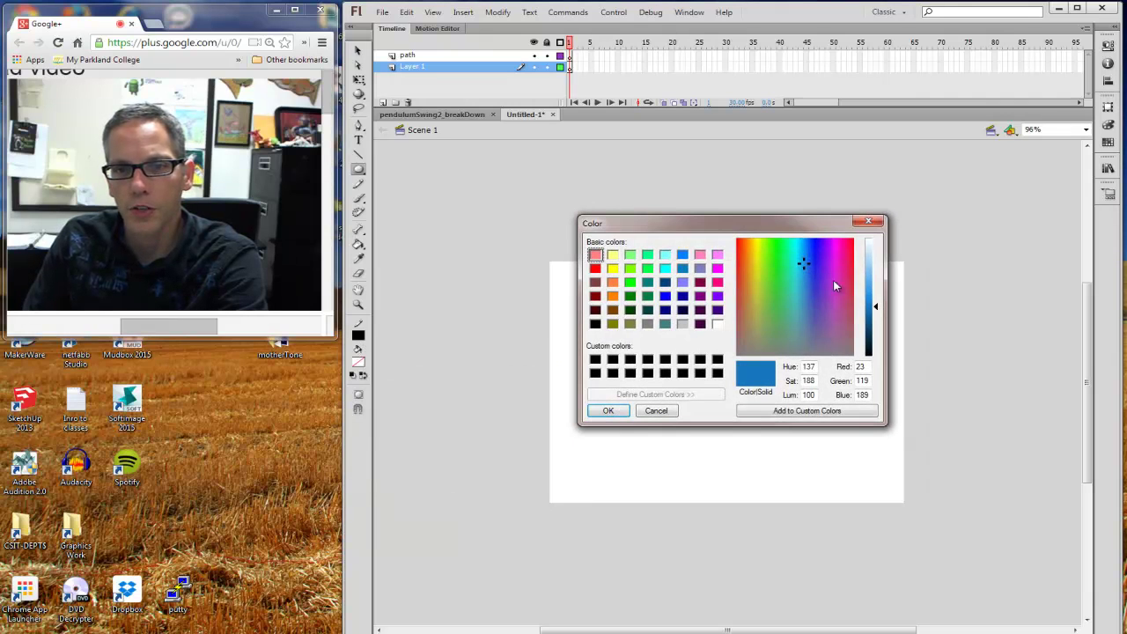
{"action": "left_click_drag", "start_coordinate": [808, 268], "coordinate": [738, 270]}
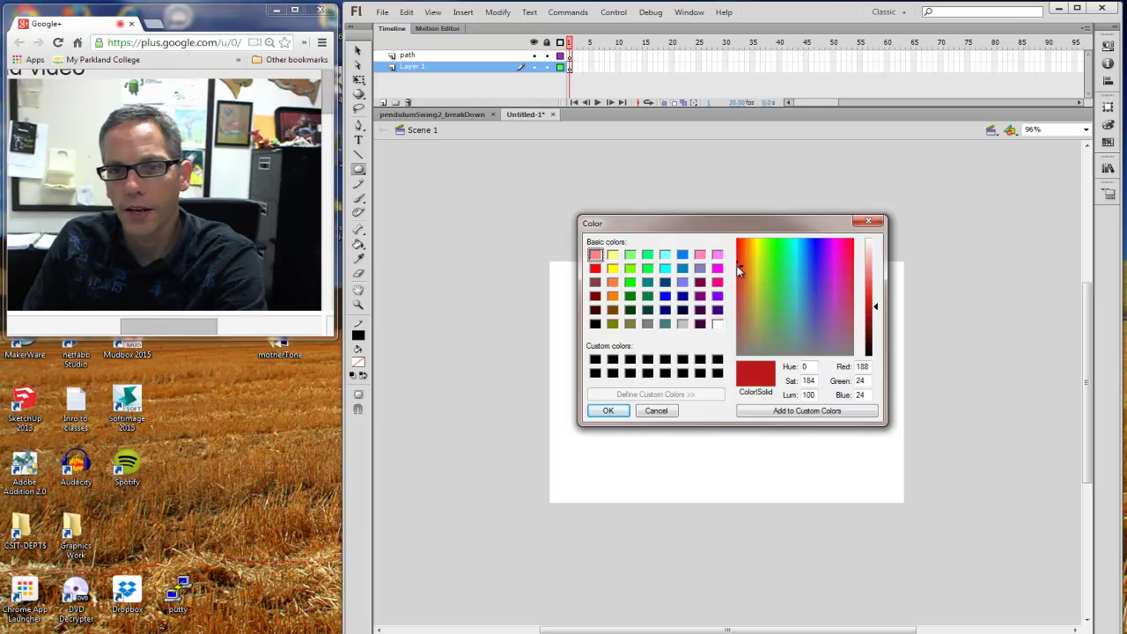
{"action": "left_click_drag", "start_coordinate": [875, 304], "coordinate": [875, 314]}
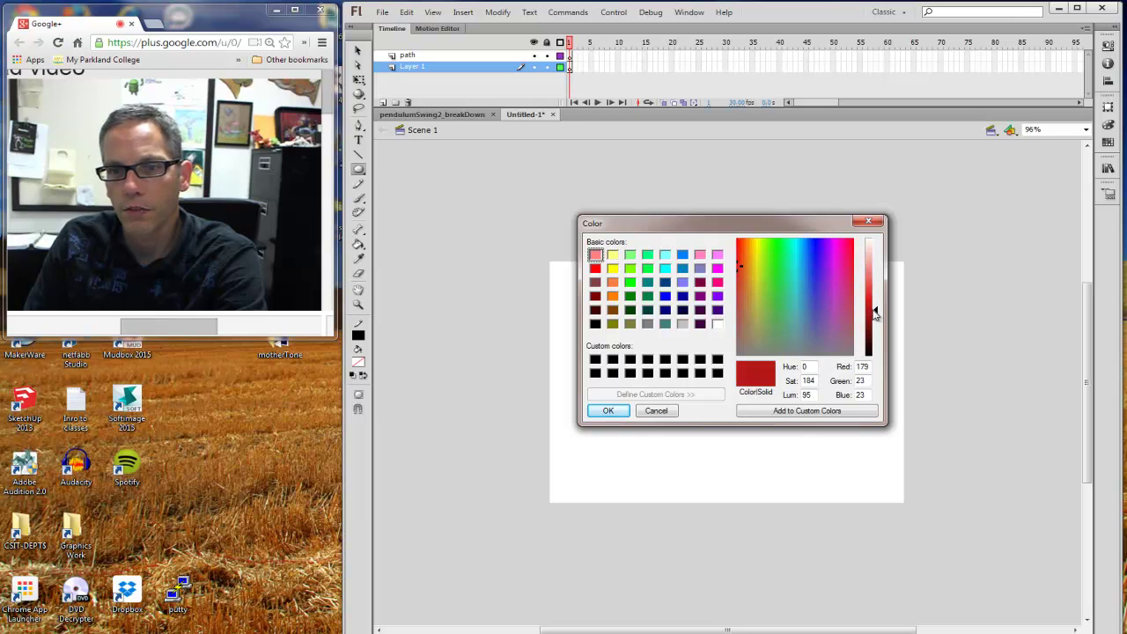
{"action": "left_click", "coordinate": [608, 410]}
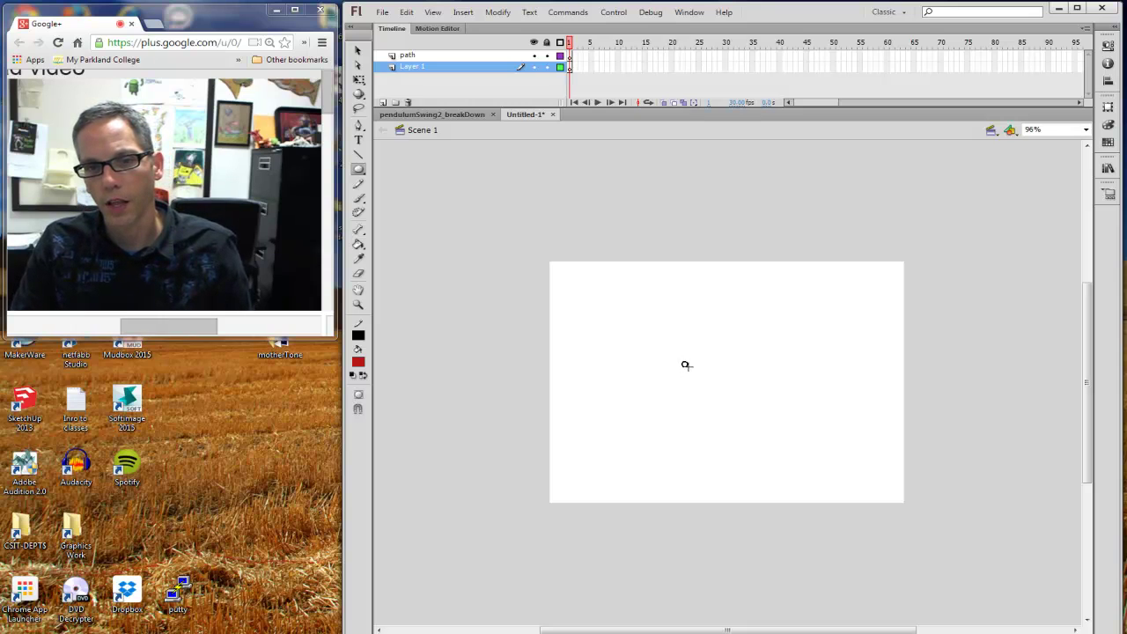
{"action": "left_click_drag", "start_coordinate": [686, 364], "coordinate": [729, 407]}
Step: Try moving only the circle's red fill off its outline, and undo the move
{"action": "left_click", "coordinate": [357, 51]}
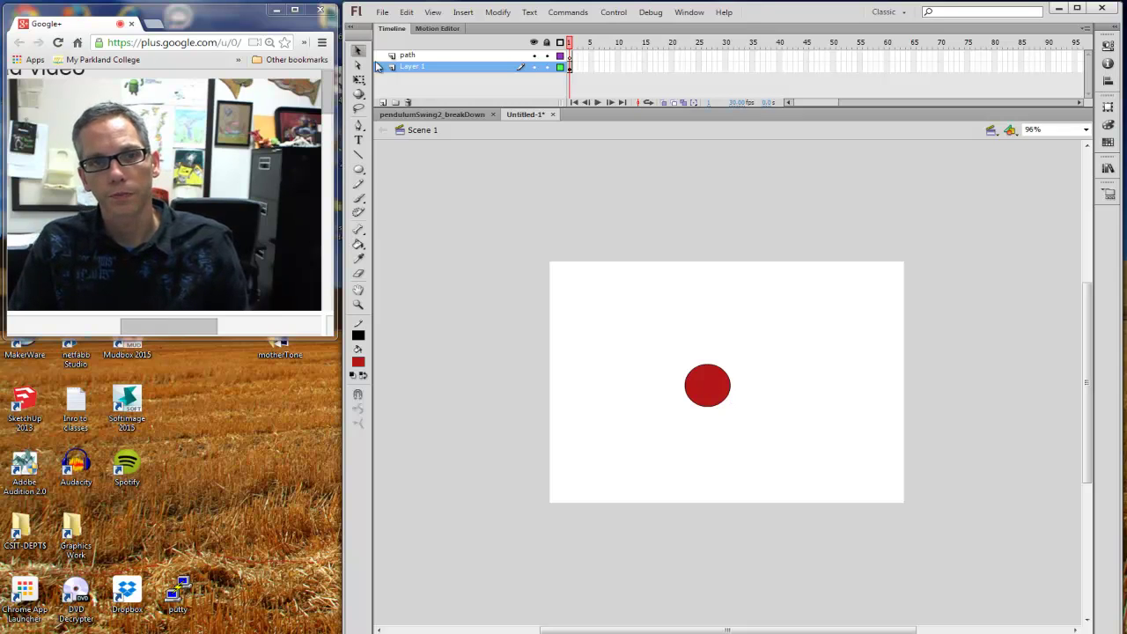
{"action": "left_click", "coordinate": [715, 389]}
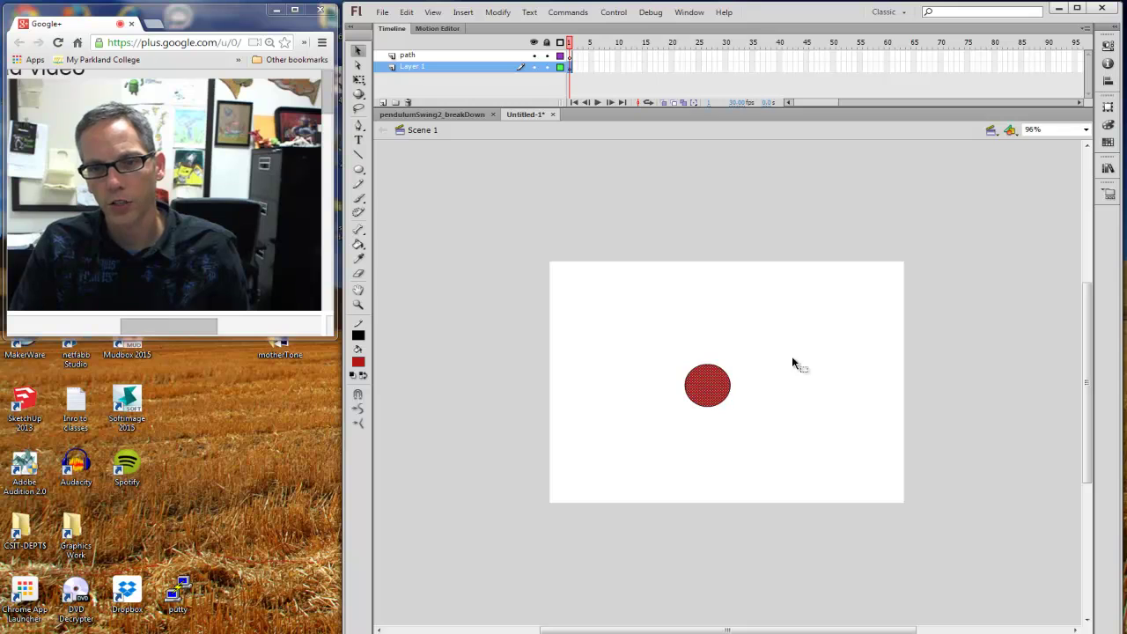
{"action": "left_click_drag", "start_coordinate": [711, 385], "coordinate": [660, 382]}
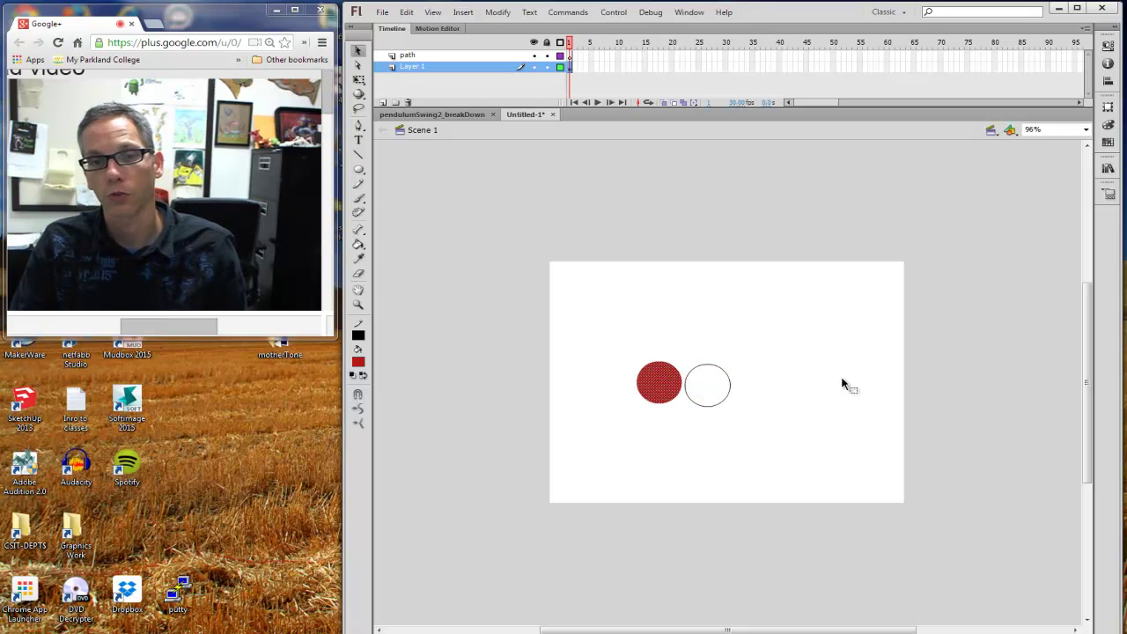
{"action": "key", "text": "ctrl+z"}
{"action": "left_click", "coordinate": [773, 372]}
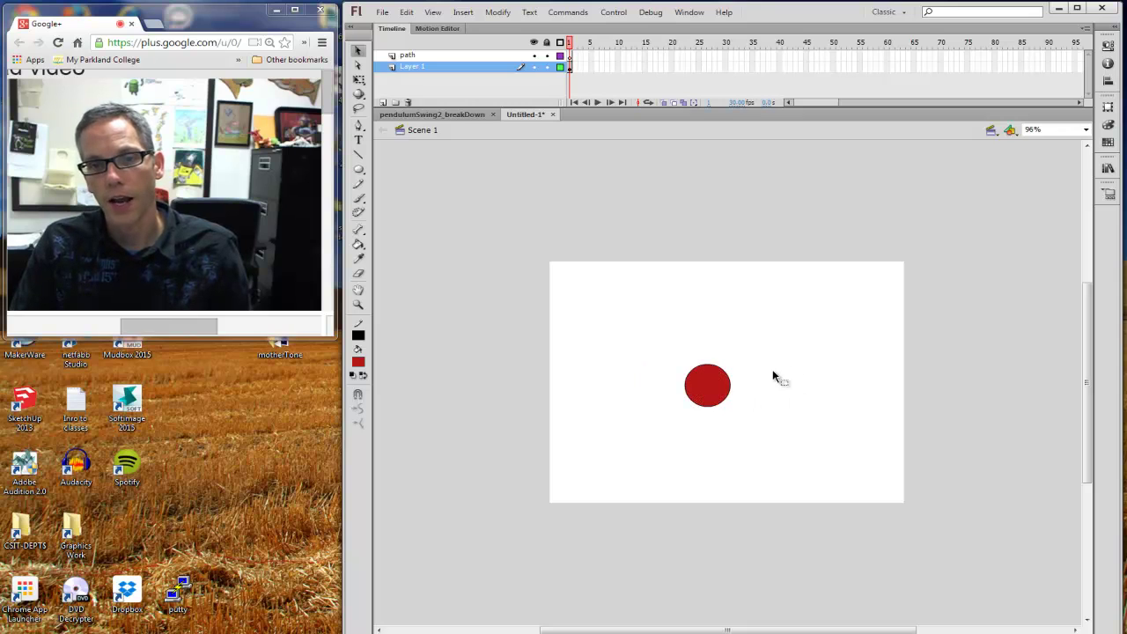
Step: Move the circle together with its outline to about X 225, Y 185, and set its stroke thickness to 3
{"action": "double_click", "coordinate": [714, 387]}
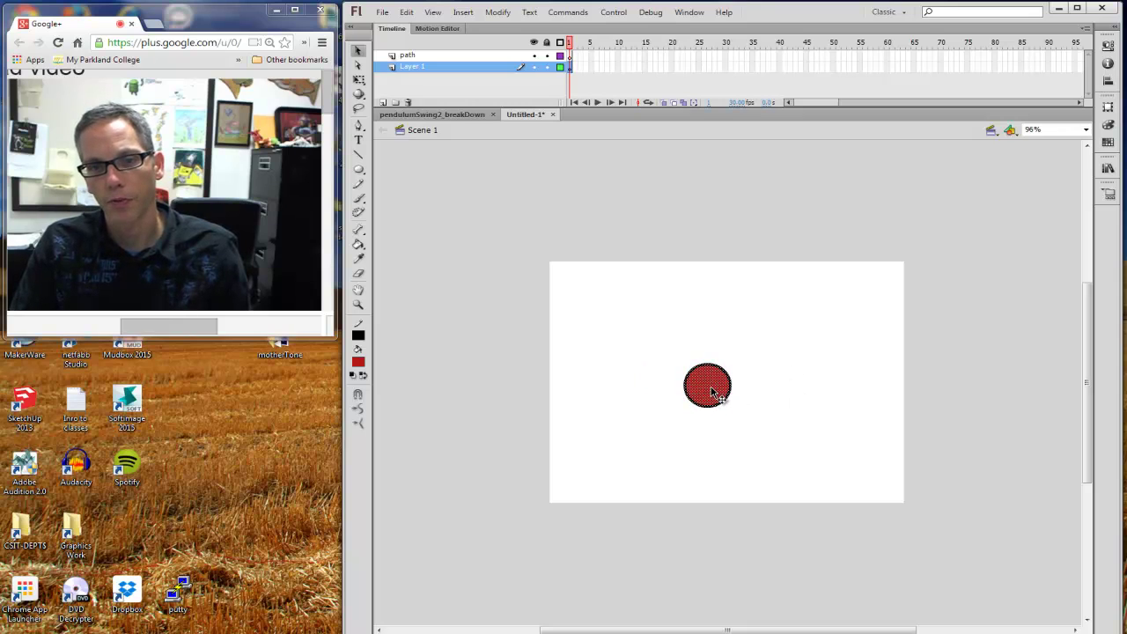
{"action": "mouse_move", "coordinate": [716, 390]}
{"action": "left_mouse_down"}
{"action": "mouse_move", "coordinate": [622, 373]}
{"action": "mouse_move", "coordinate": [728, 398]}
{"action": "mouse_move", "coordinate": [717, 399]}
{"action": "left_mouse_up"}
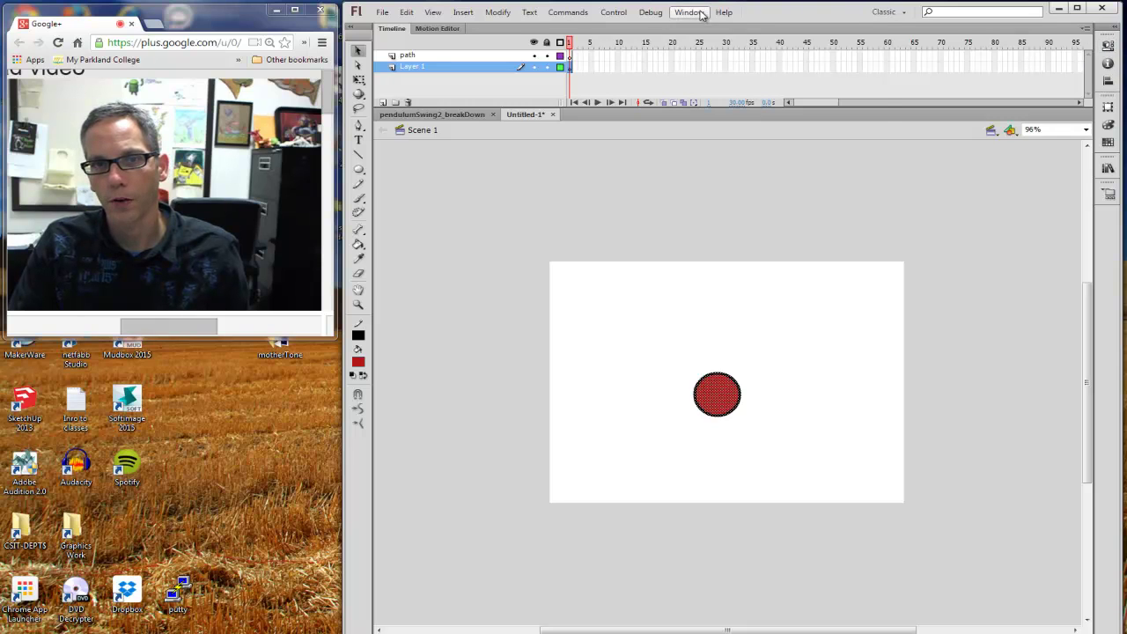
{"action": "left_click", "coordinate": [689, 11]}
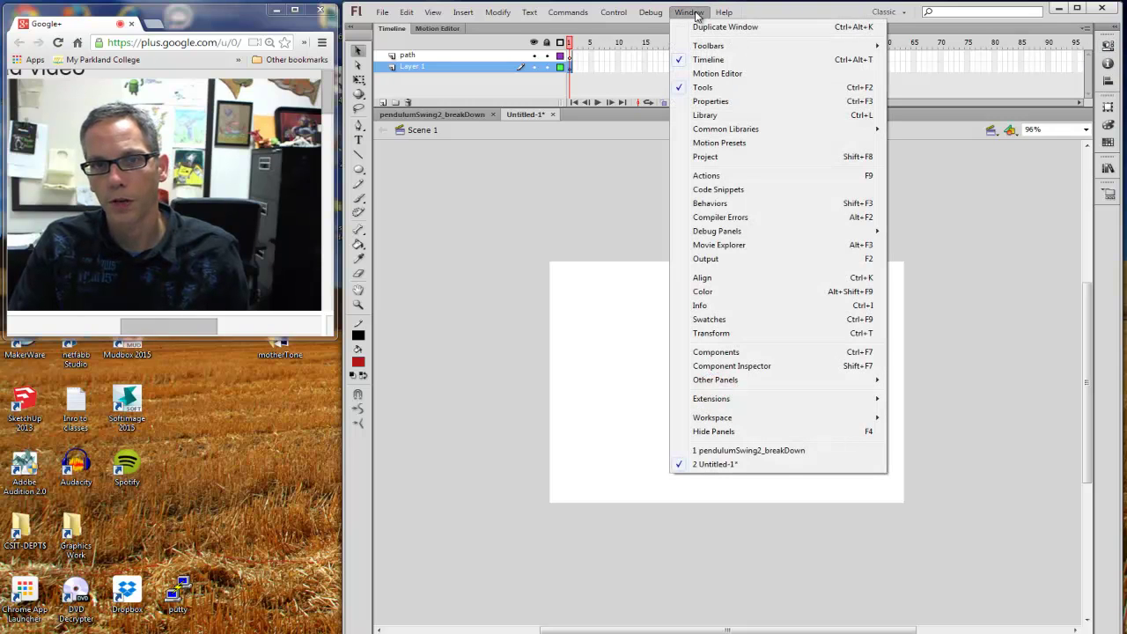
{"action": "left_click", "coordinate": [709, 101]}
{"action": "left_click_drag", "start_coordinate": [1016, 183], "coordinate": [1012, 268]}
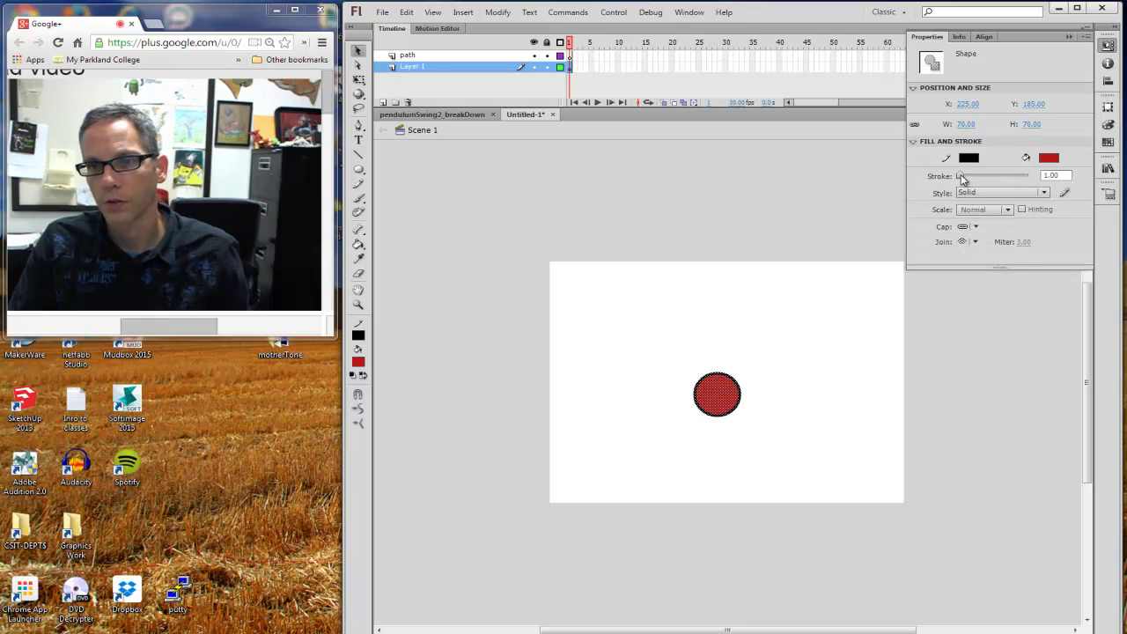
{"action": "mouse_move", "coordinate": [961, 179]}
{"action": "left_mouse_down"}
{"action": "mouse_move", "coordinate": [986, 184]}
{"action": "mouse_move", "coordinate": [964, 181]}
{"action": "left_mouse_up"}
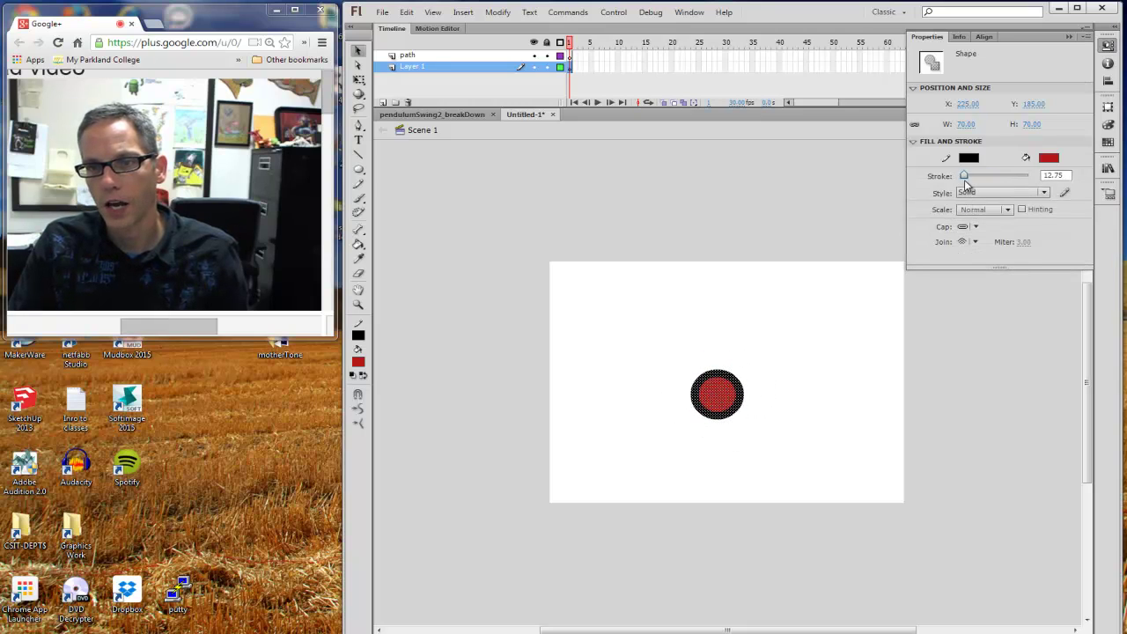
{"action": "left_click", "coordinate": [1071, 176]}
{"action": "type", "text": "3"}
{"action": "key", "text": "Return"}
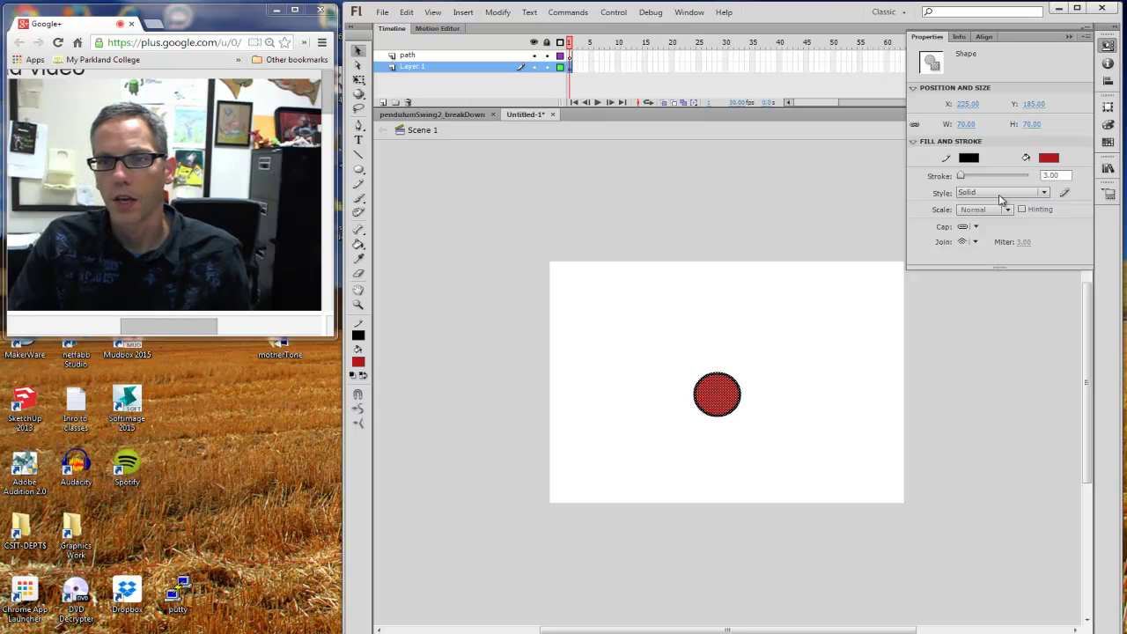
{"action": "left_click", "coordinate": [840, 390]}
Step: Move the whole circle slightly lower and draw a straight vertical line upward from just above it as the pendulum's rod
{"action": "left_click", "coordinate": [719, 402]}
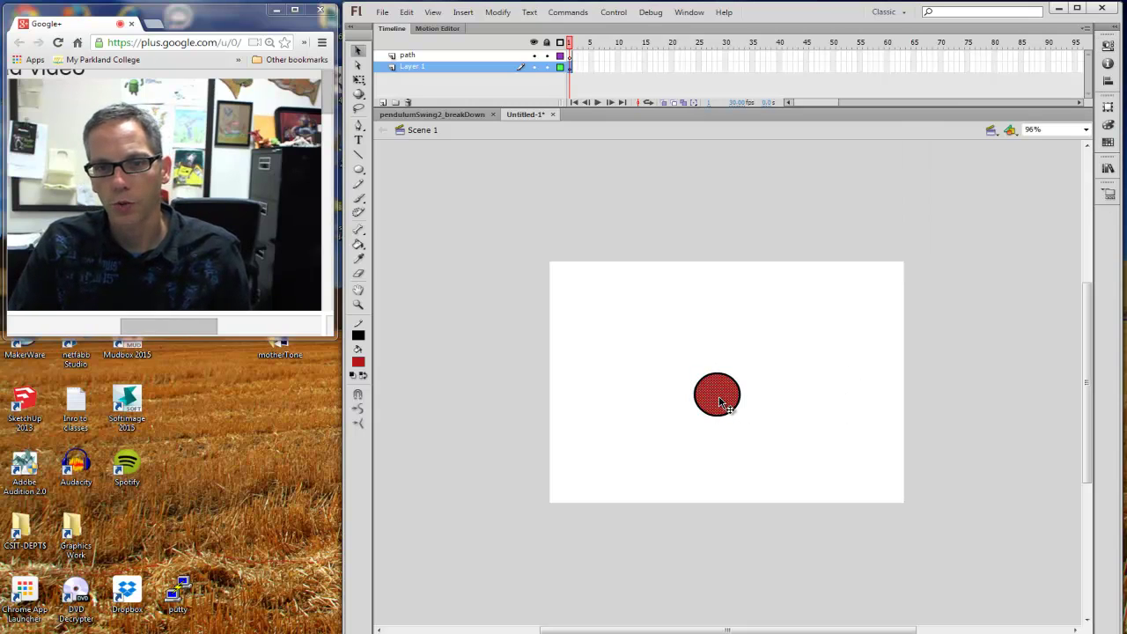
{"action": "left_click_drag", "start_coordinate": [719, 402], "coordinate": [720, 405]}
{"action": "left_click", "coordinate": [822, 382]}
{"action": "left_click", "coordinate": [360, 154]}
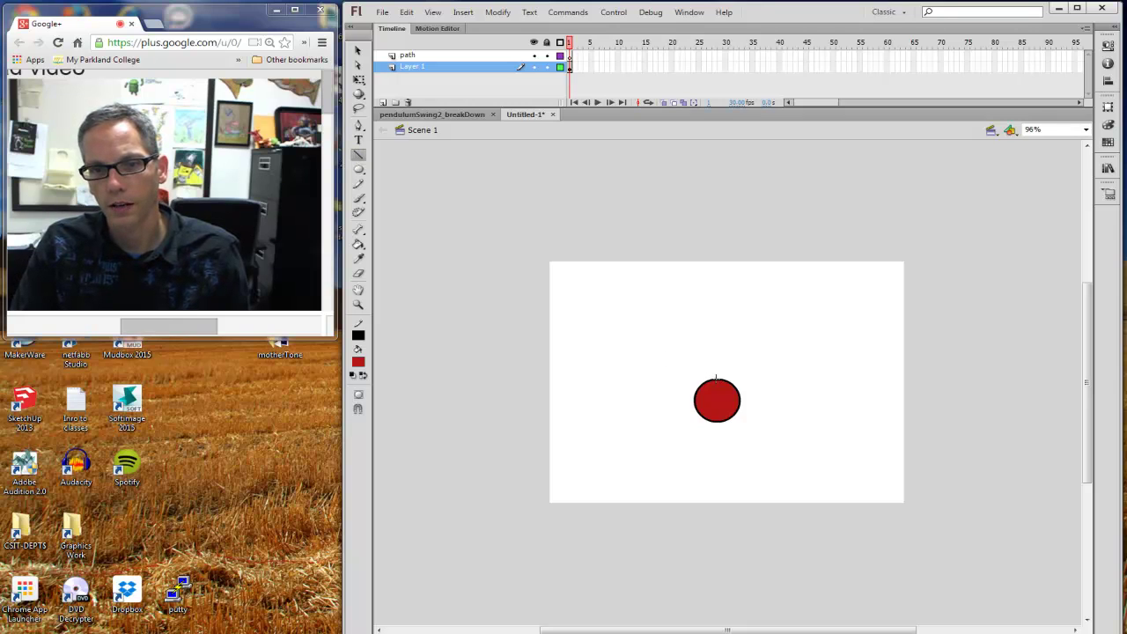
{"action": "left_click_drag", "start_coordinate": [712, 351], "coordinate": [716, 310]}
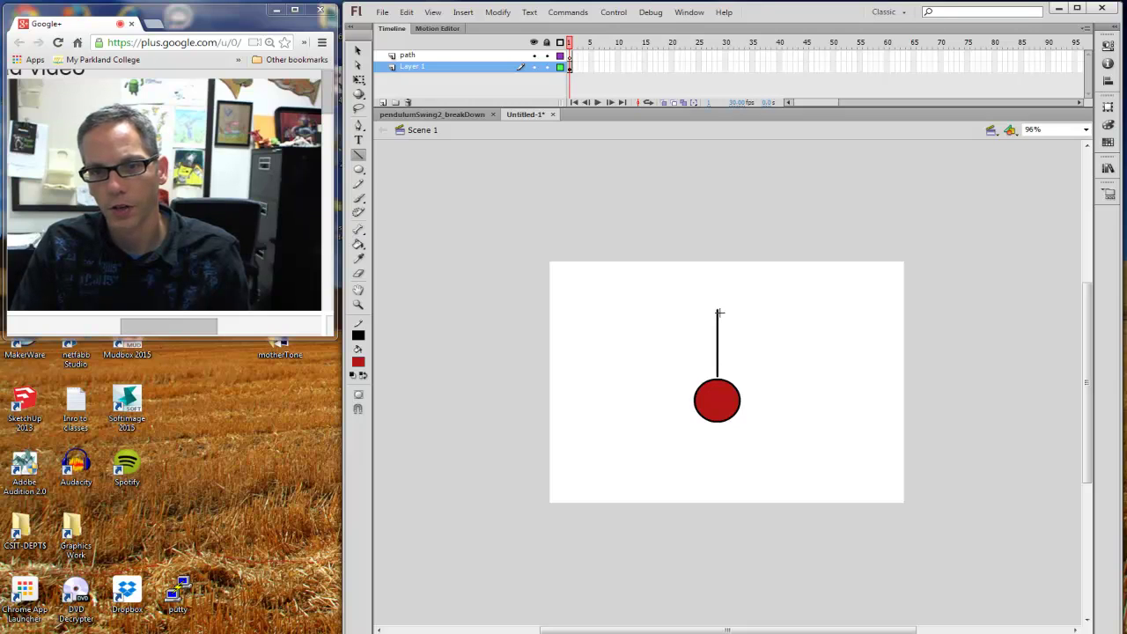
Step: Shift the vertical line slightly down so its lower end meets the top of the circle
{"action": "left_click", "coordinate": [359, 50]}
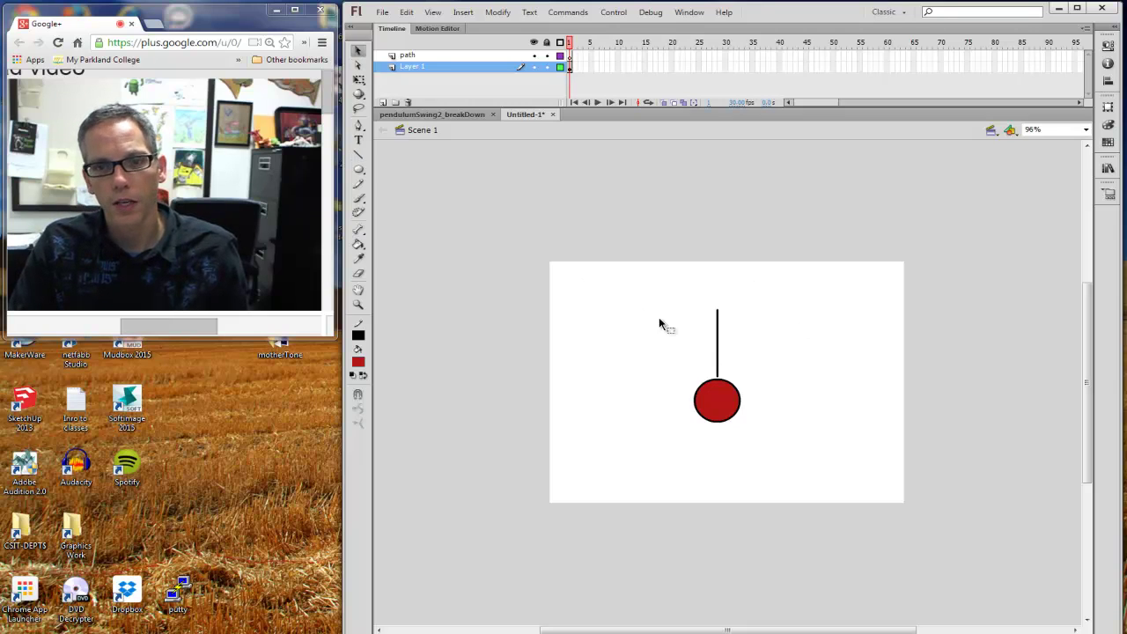
{"action": "left_click", "coordinate": [717, 322]}
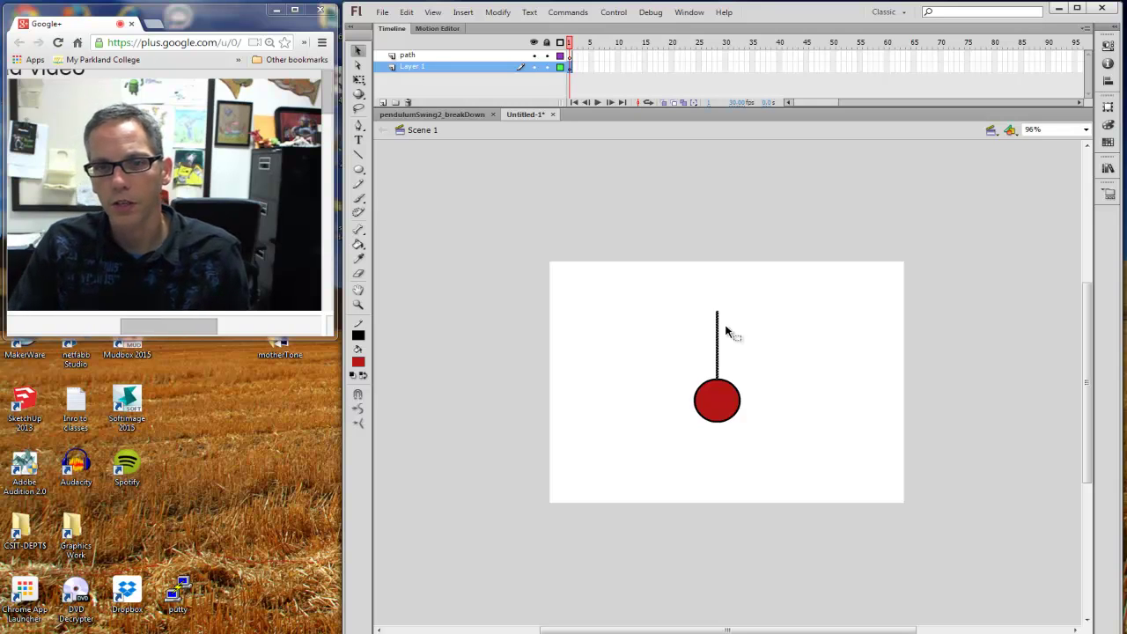
{"action": "left_click", "coordinate": [783, 339]}
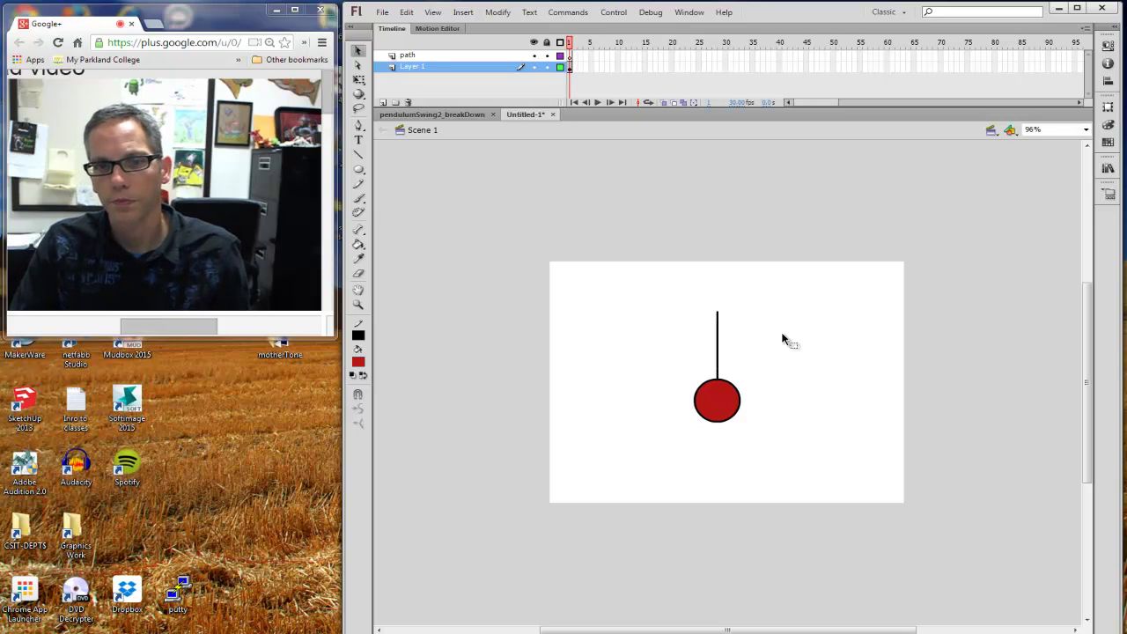
Step: Try selecting the line and parts of the circle separately, and the whole pendulum together, ending with everything deselected
{"action": "left_click", "coordinate": [718, 345]}
{"action": "left_click", "coordinate": [722, 401]}
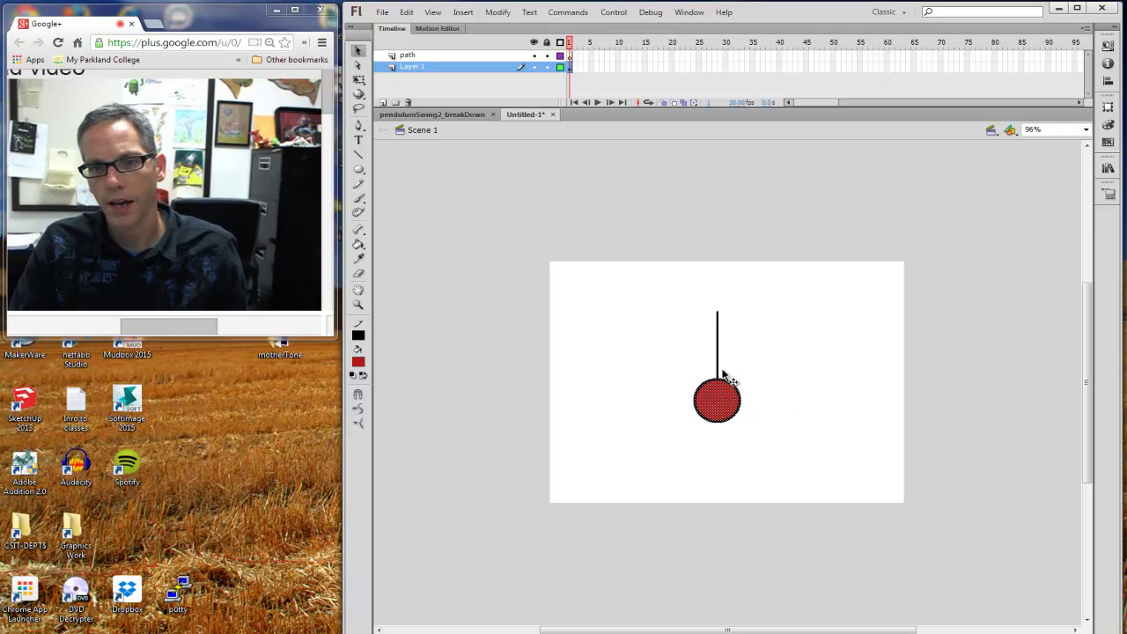
{"action": "left_click", "coordinate": [783, 336]}
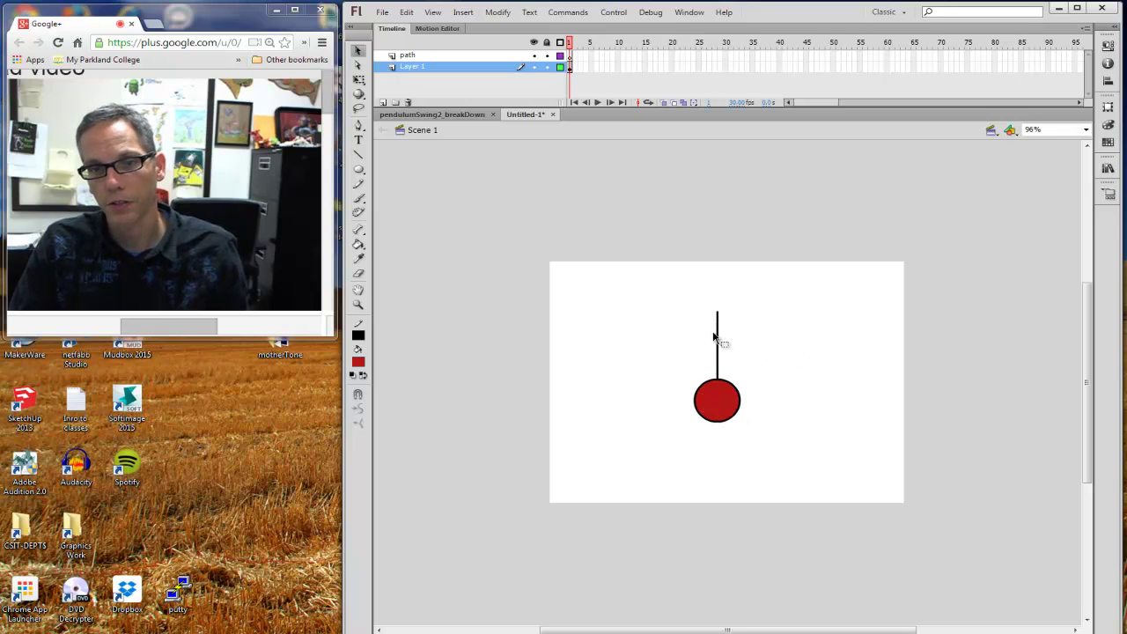
{"action": "left_click", "coordinate": [738, 397]}
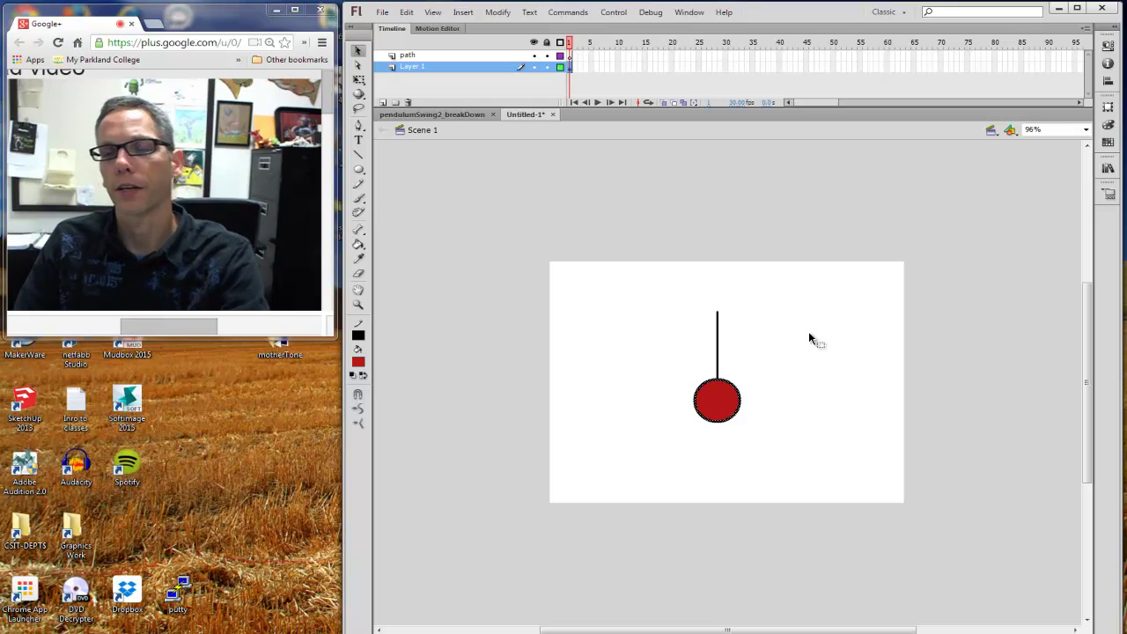
{"action": "left_click_drag", "start_coordinate": [671, 306], "coordinate": [836, 458]}
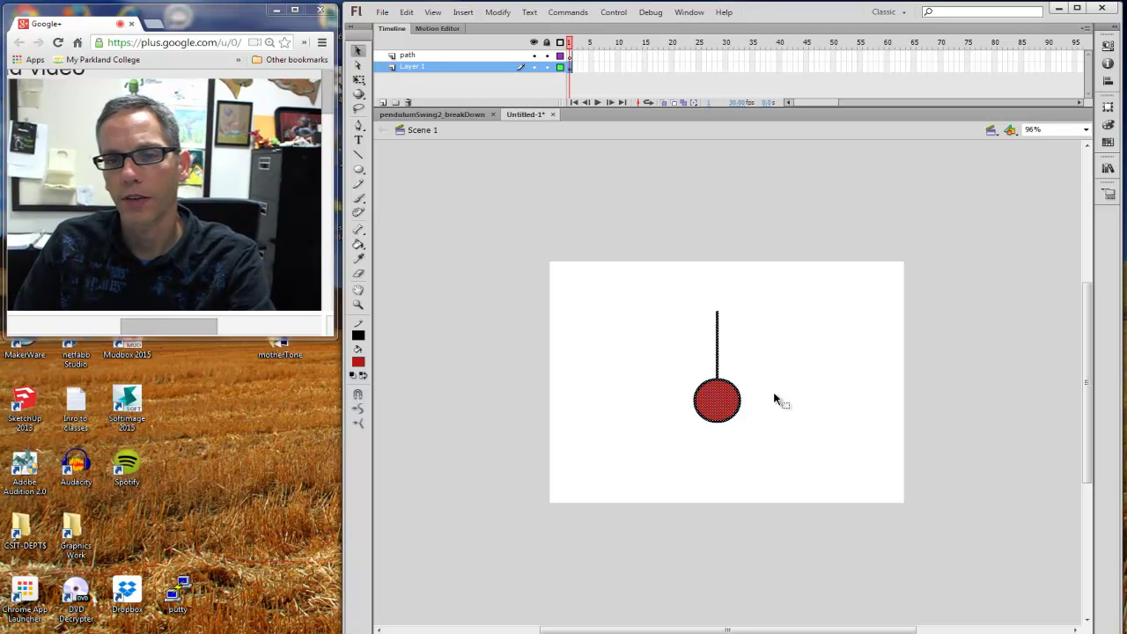
{"action": "left_click", "coordinate": [816, 337]}
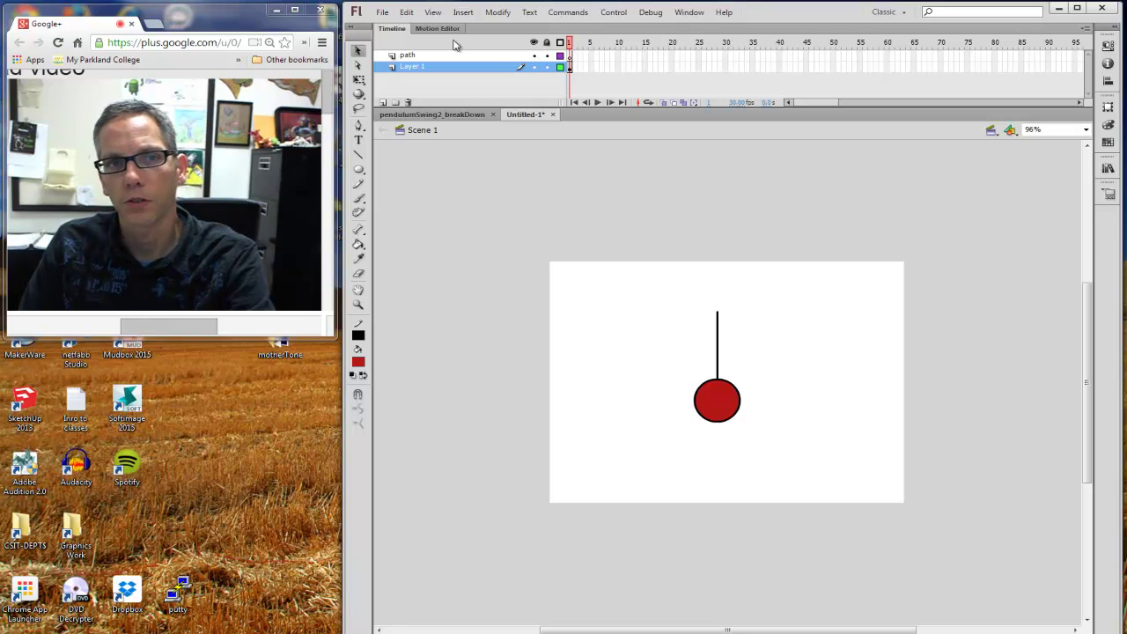
Step: Convert the whole pendulum, line and circle together, into a Graphic symbol named pendulumLinear
{"action": "left_click", "coordinate": [358, 53]}
{"action": "left_click_drag", "start_coordinate": [654, 281], "coordinate": [781, 451]}
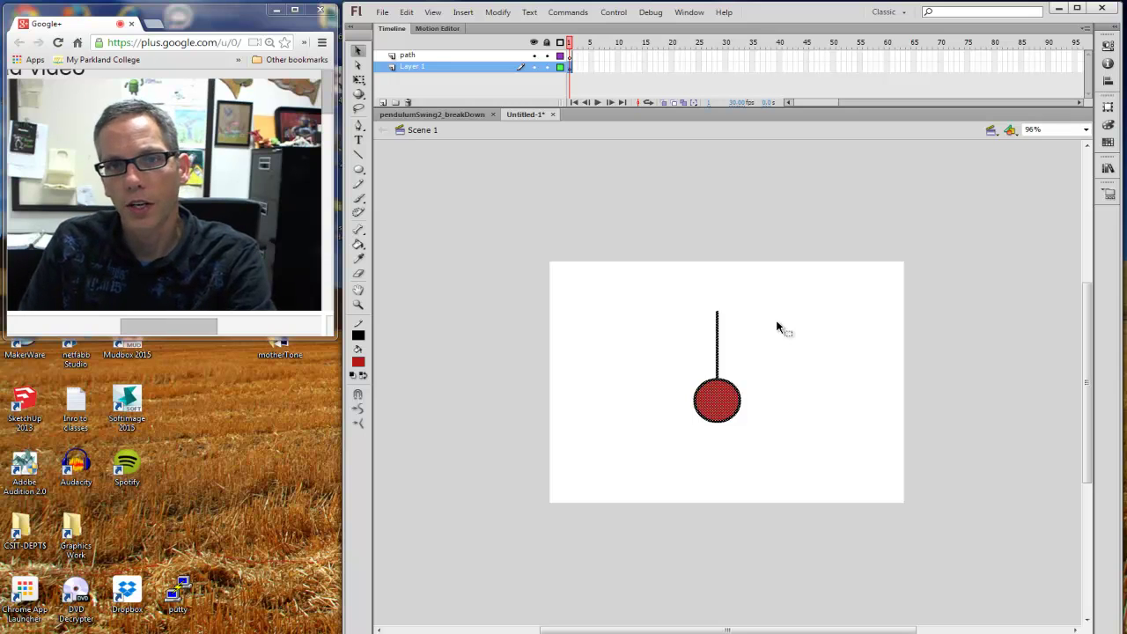
{"action": "left_click", "coordinate": [497, 12]}
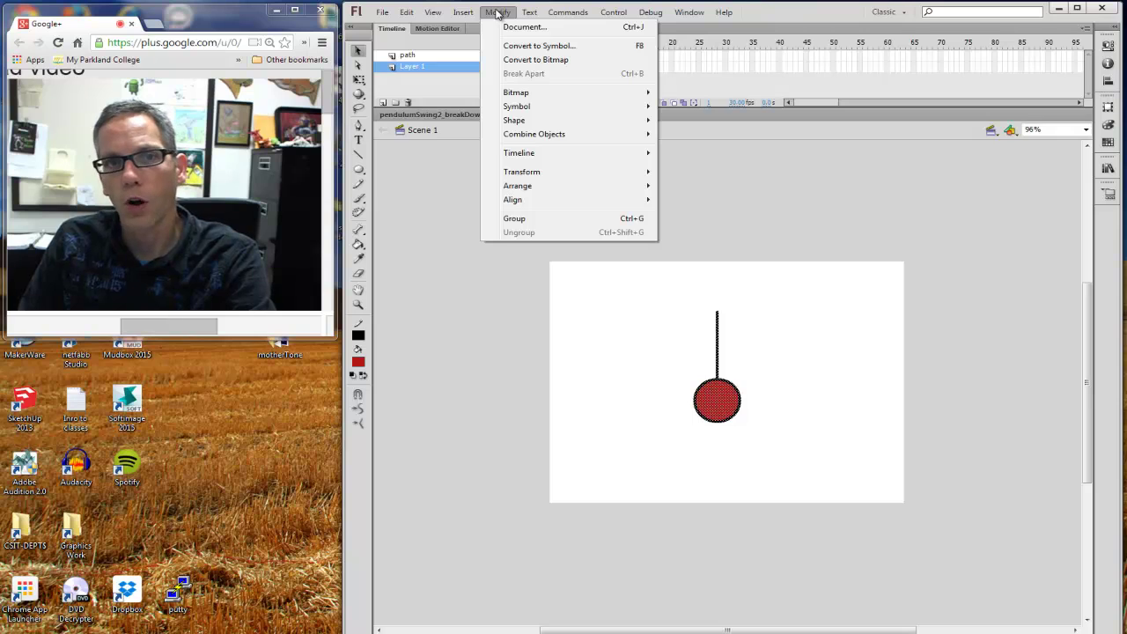
{"action": "left_click", "coordinate": [564, 46]}
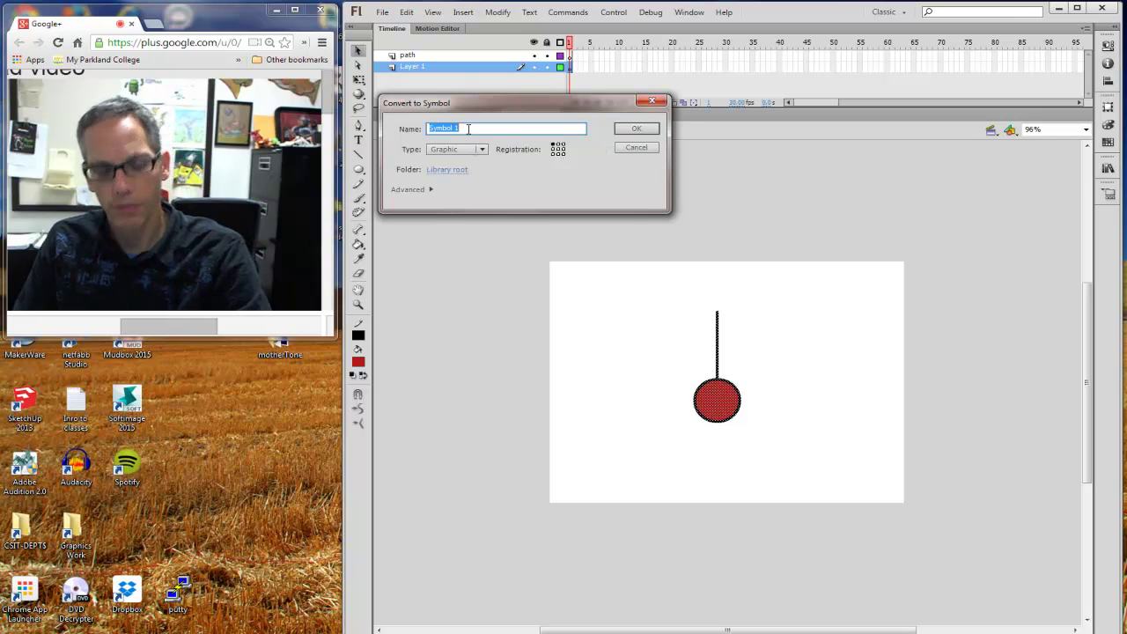
{"action": "type", "text": "pendulumLinear"}
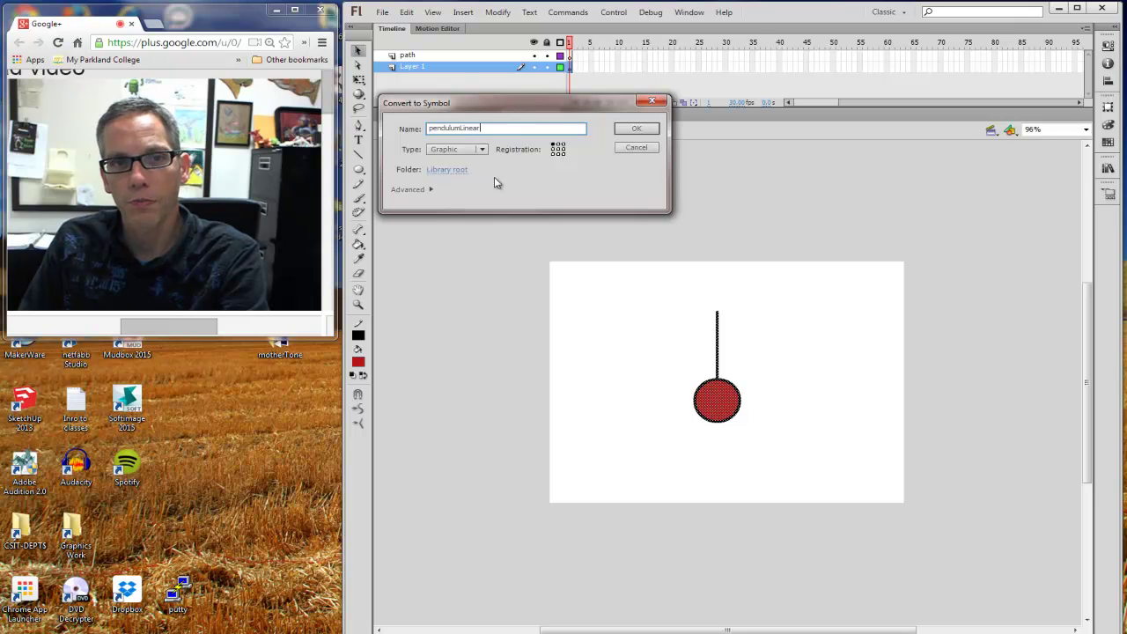
{"action": "left_click", "coordinate": [515, 189]}
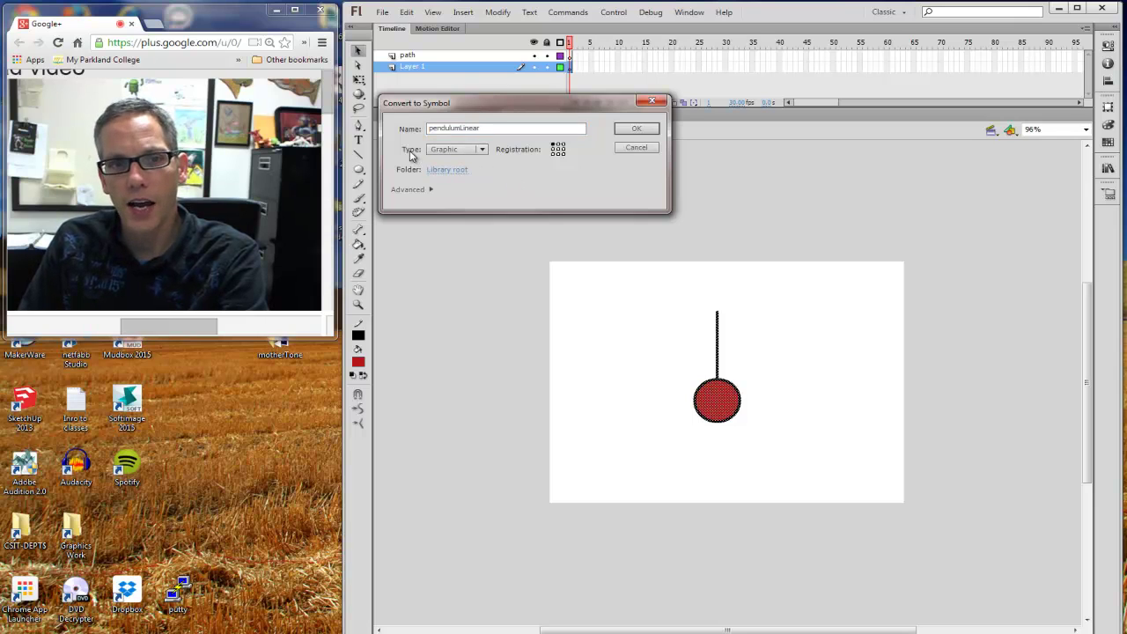
{"action": "left_click", "coordinate": [483, 151]}
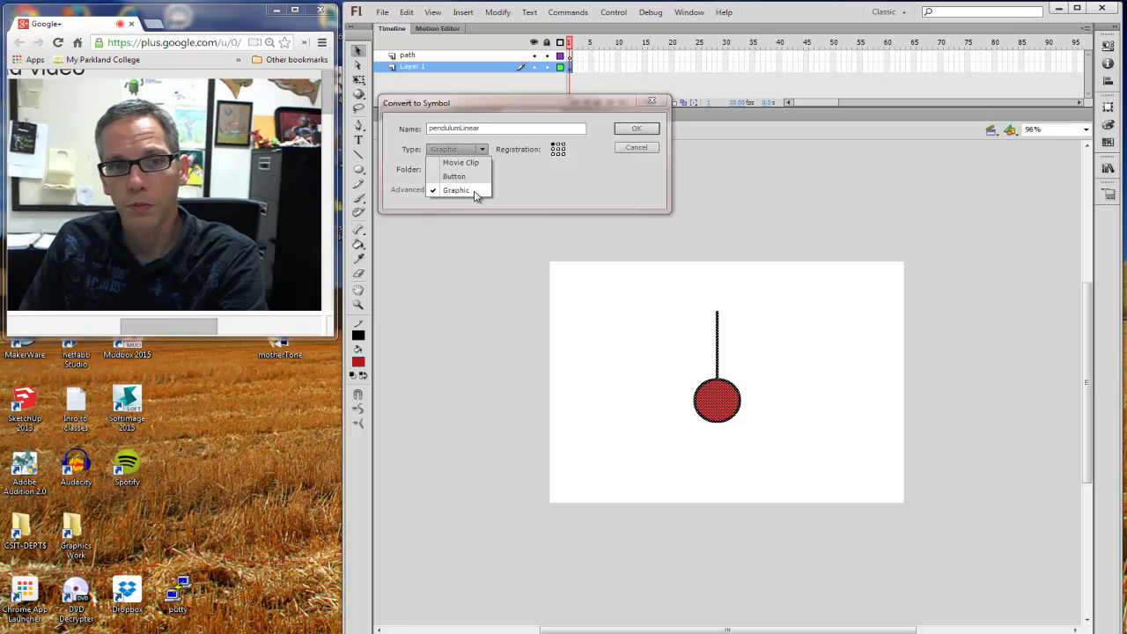
{"action": "left_click", "coordinate": [479, 195]}
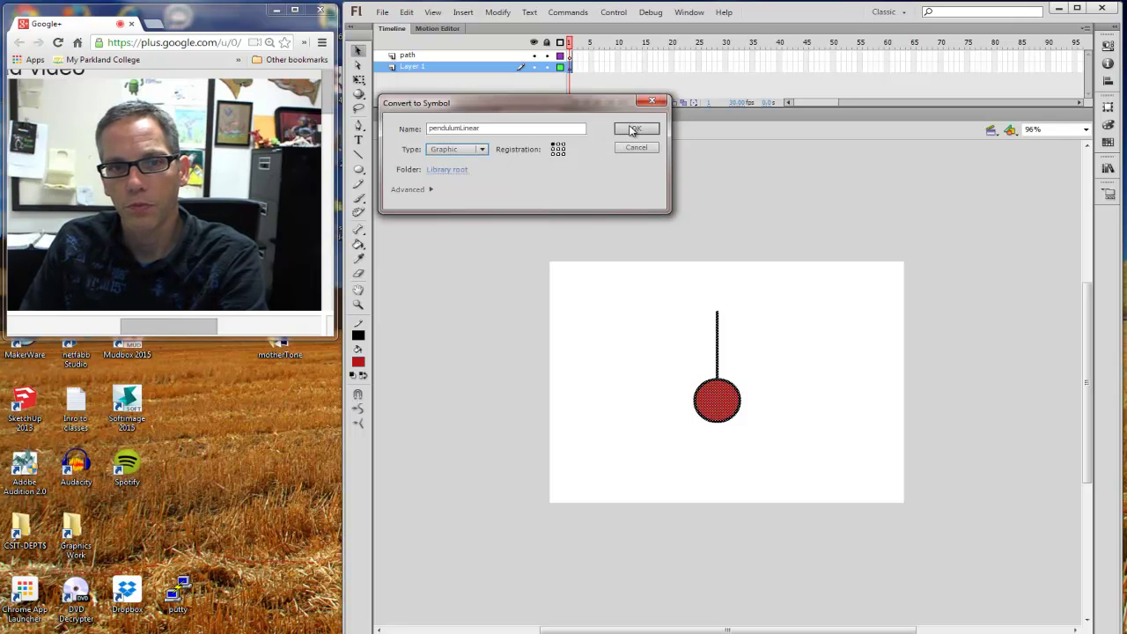
{"action": "left_click", "coordinate": [634, 129]}
{"action": "left_click", "coordinate": [922, 226]}
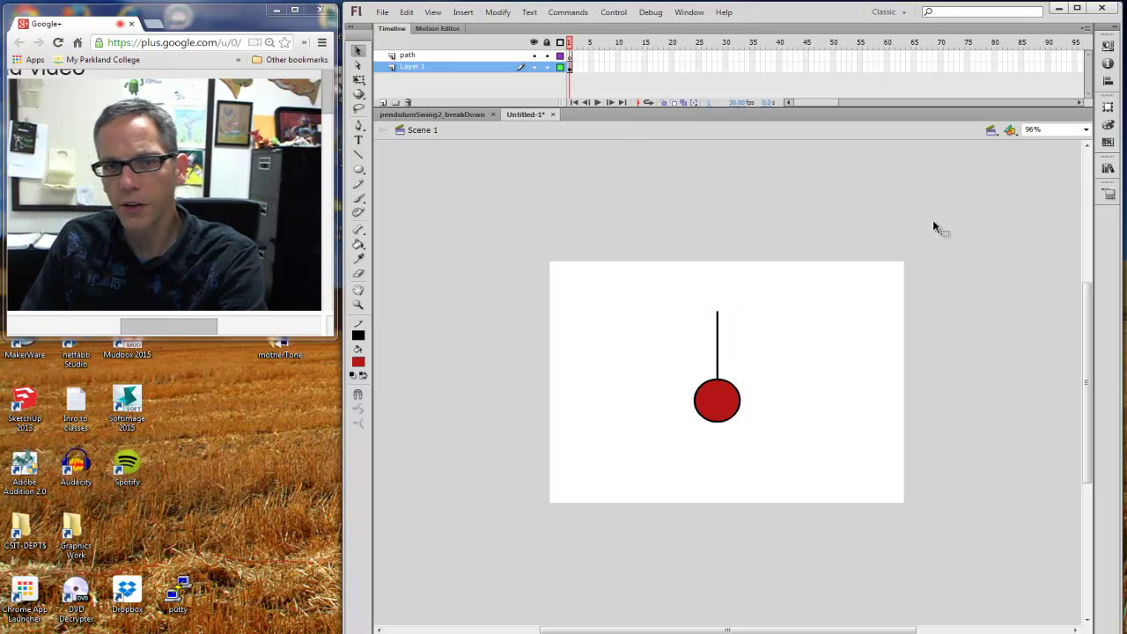
Step: Move the pendulum symbol as one object slightly left and down on the stage
{"action": "left_click", "coordinate": [731, 402]}
{"action": "mouse_move", "coordinate": [724, 412]}
{"action": "left_mouse_down"}
{"action": "mouse_move", "coordinate": [683, 386]}
{"action": "mouse_move", "coordinate": [676, 407]}
{"action": "mouse_move", "coordinate": [730, 427]}
{"action": "mouse_move", "coordinate": [711, 403]}
{"action": "left_mouse_up"}
{"action": "left_click", "coordinate": [835, 370]}
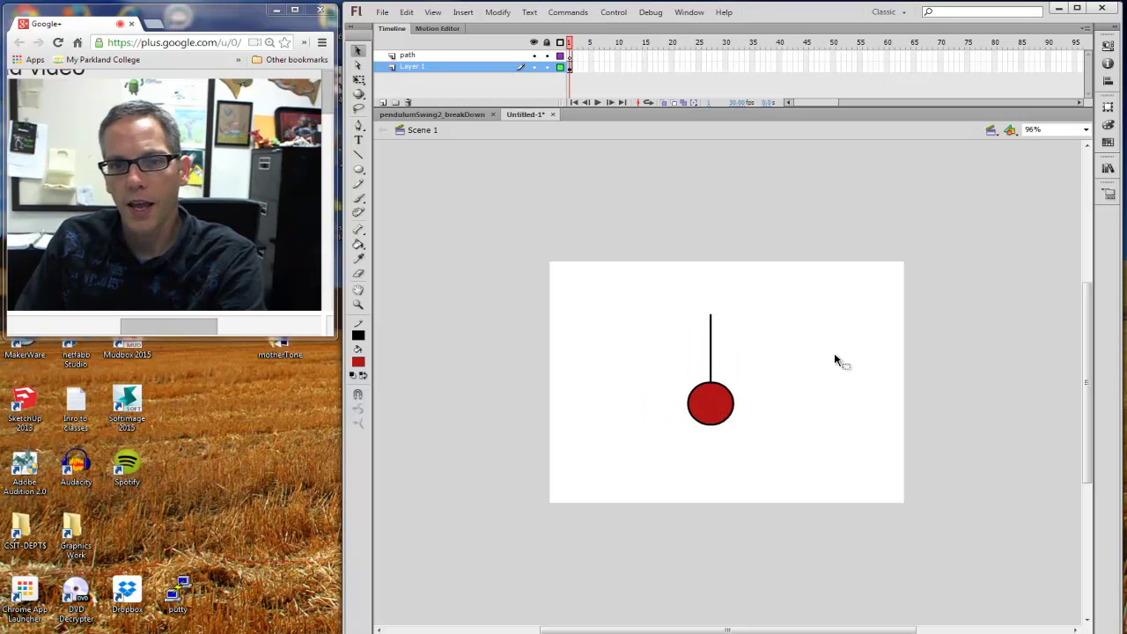
{"action": "left_click", "coordinate": [729, 406]}
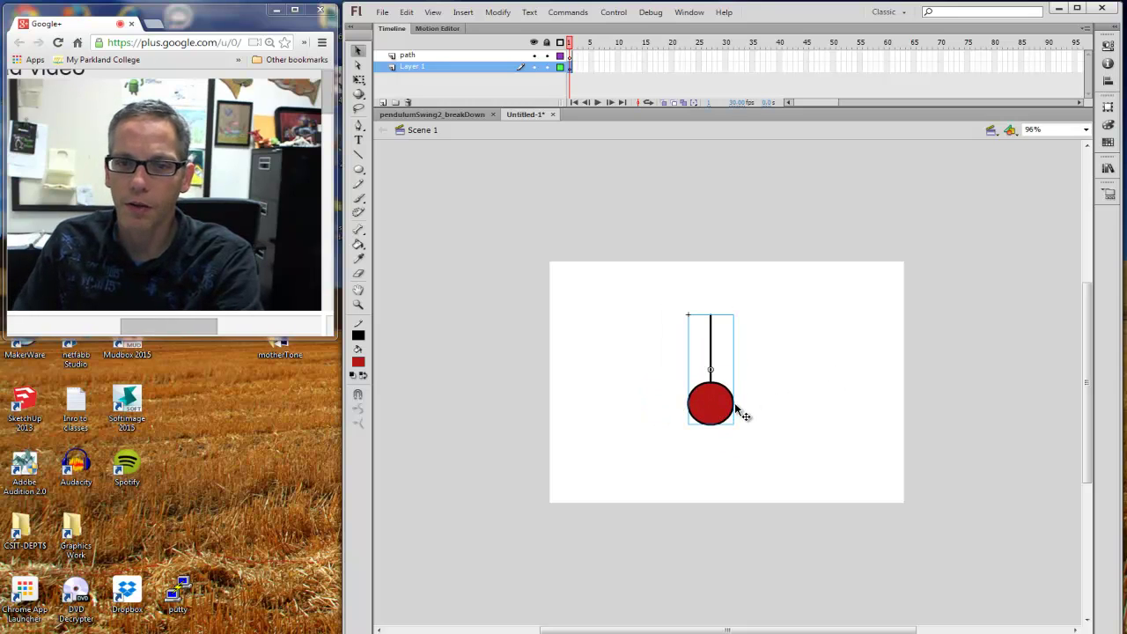
Step: Place four more instances of pendulumLinear from the library around the original pendulum on the stage
{"action": "left_click", "coordinate": [1108, 170]}
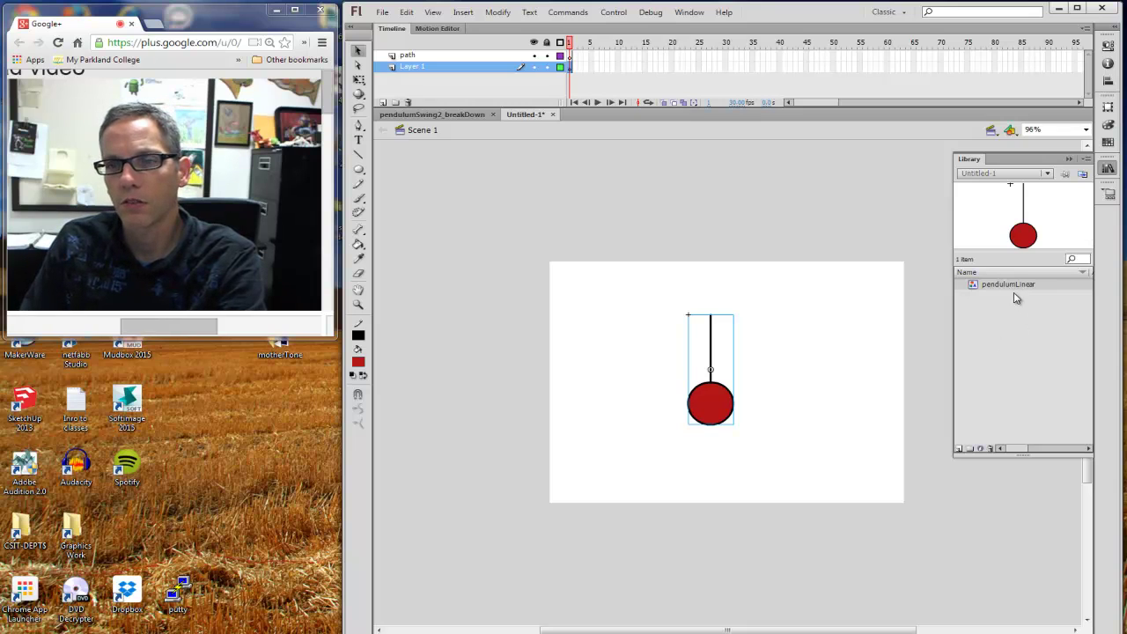
{"action": "left_click_drag", "start_coordinate": [1014, 286], "coordinate": [812, 393]}
{"action": "left_click_drag", "start_coordinate": [1011, 286], "coordinate": [655, 431]}
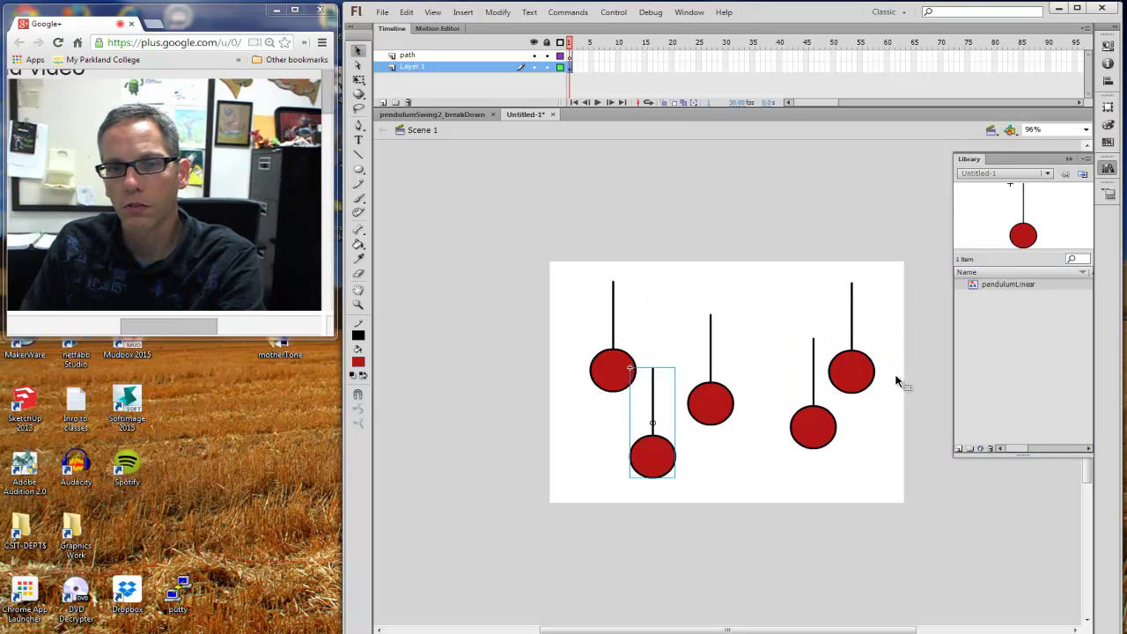
{"action": "left_click", "coordinate": [779, 231]}
{"action": "left_click", "coordinate": [727, 401]}
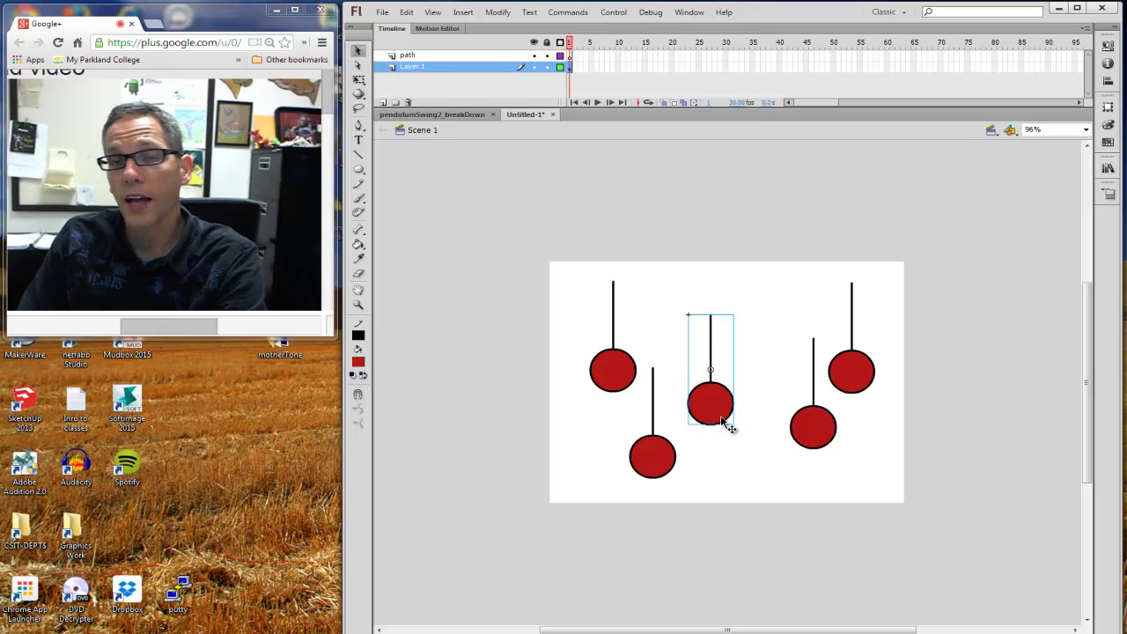
{"action": "left_click", "coordinate": [784, 364]}
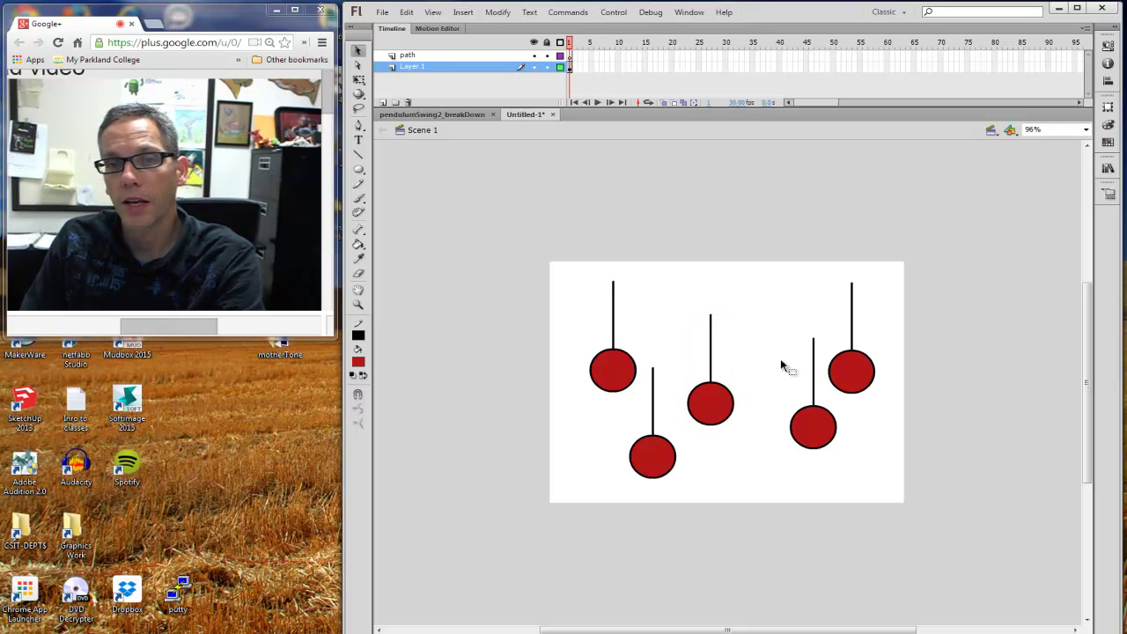
Step: Try a green fill on the circle inside the center pendulum's symbol and return to Scene 1
{"action": "left_click", "coordinate": [719, 415]}
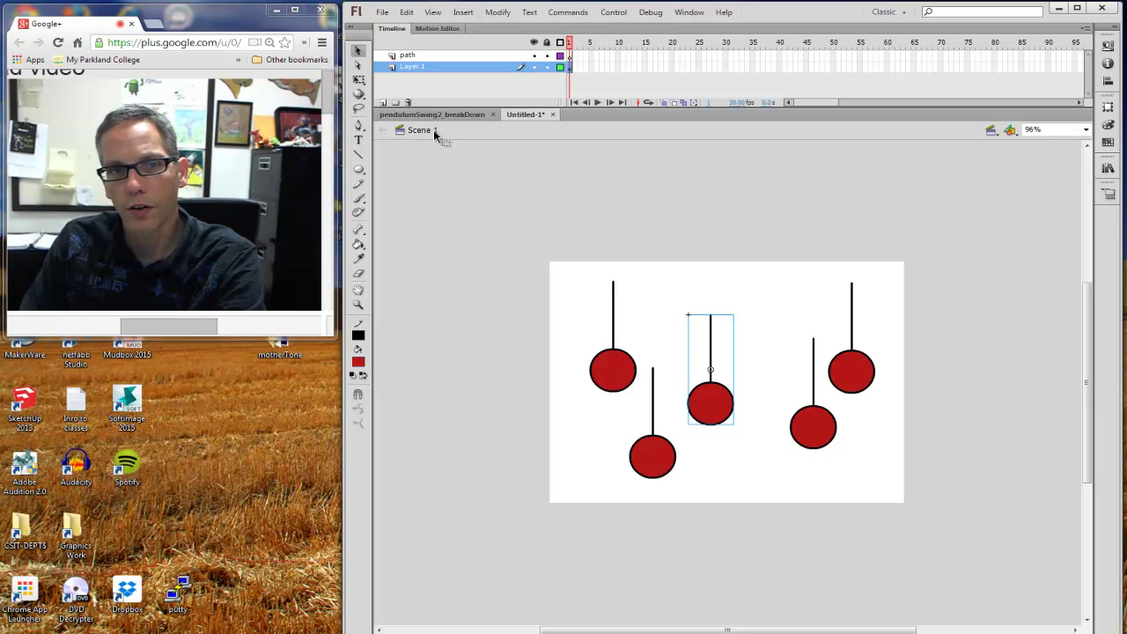
{"action": "double_click", "coordinate": [719, 408]}
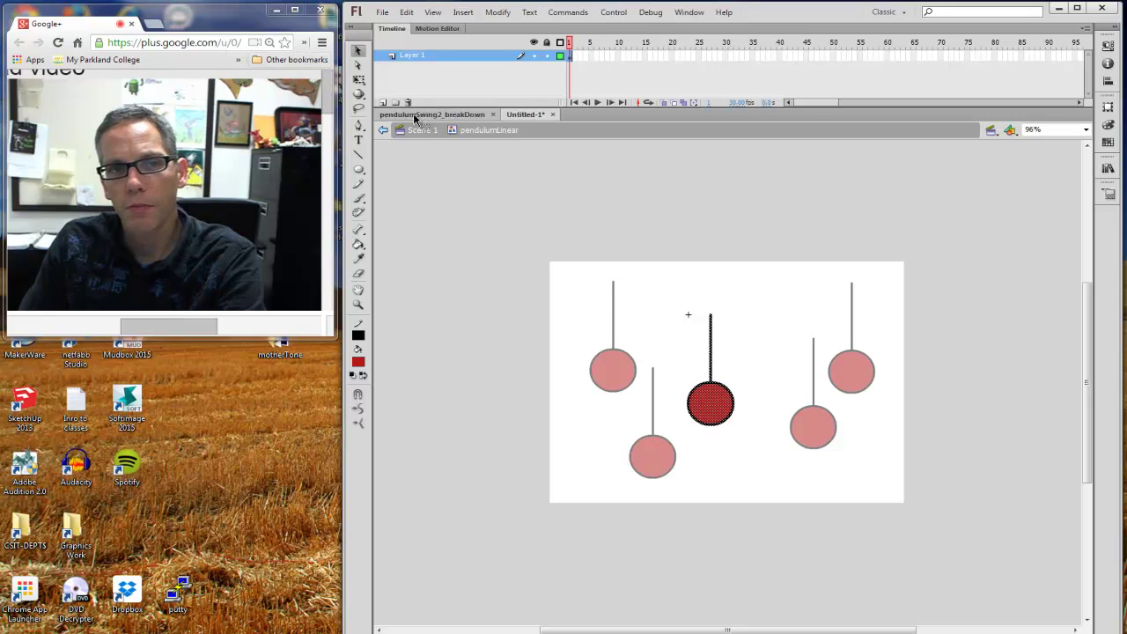
{"action": "left_click", "coordinate": [742, 402]}
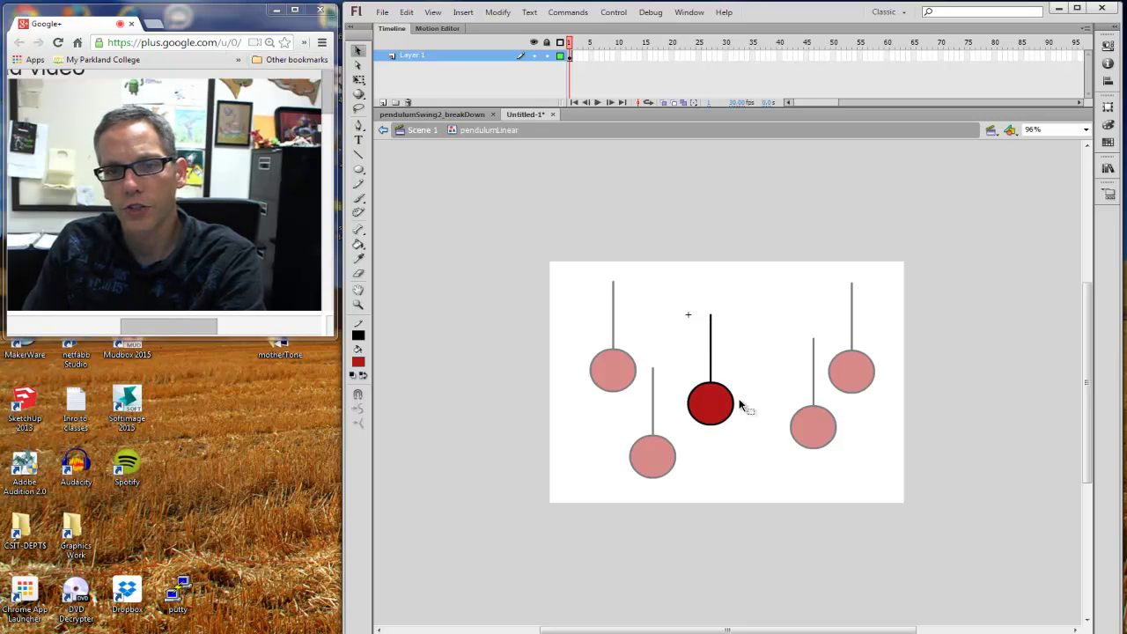
{"action": "left_click", "coordinate": [720, 417]}
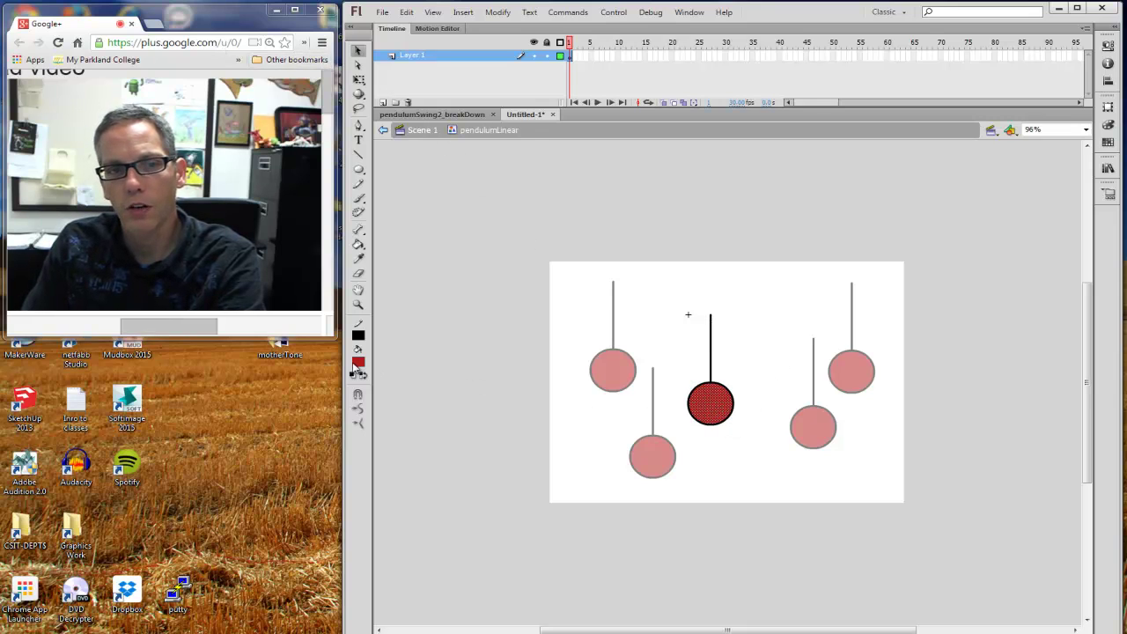
{"action": "left_click", "coordinate": [358, 360]}
{"action": "left_click", "coordinate": [427, 386]}
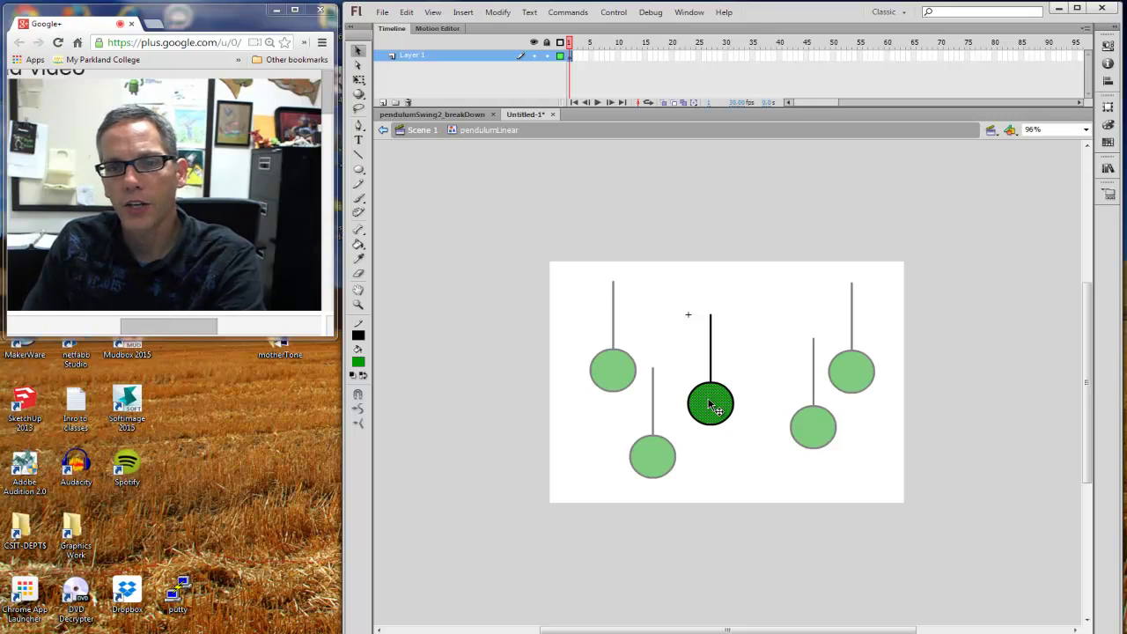
{"action": "left_click", "coordinate": [726, 457]}
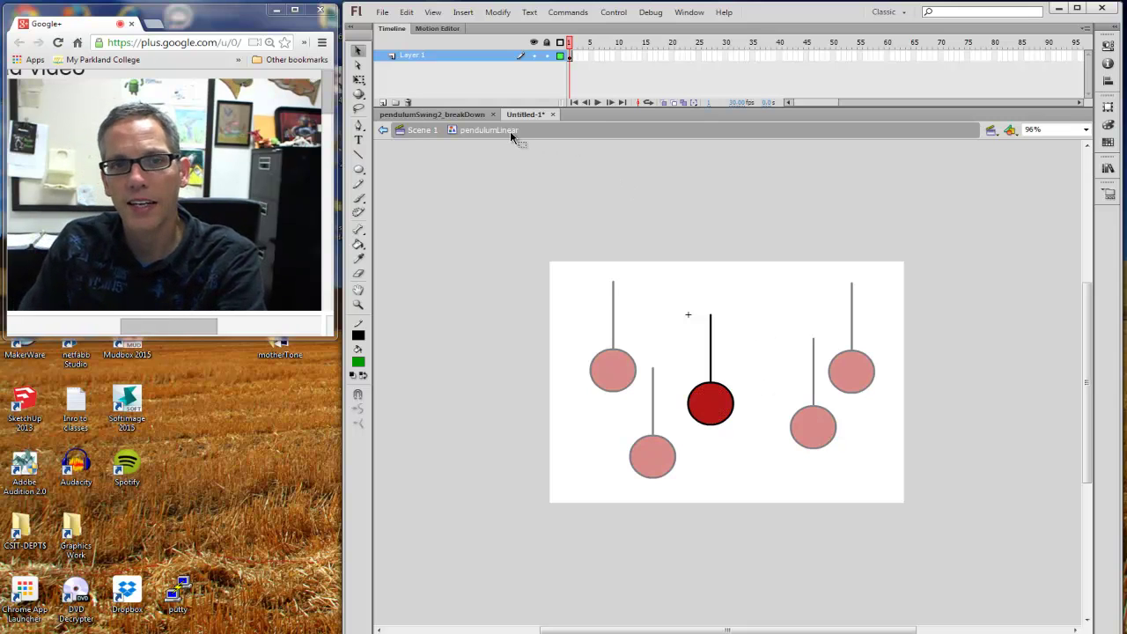
{"action": "left_click", "coordinate": [419, 132]}
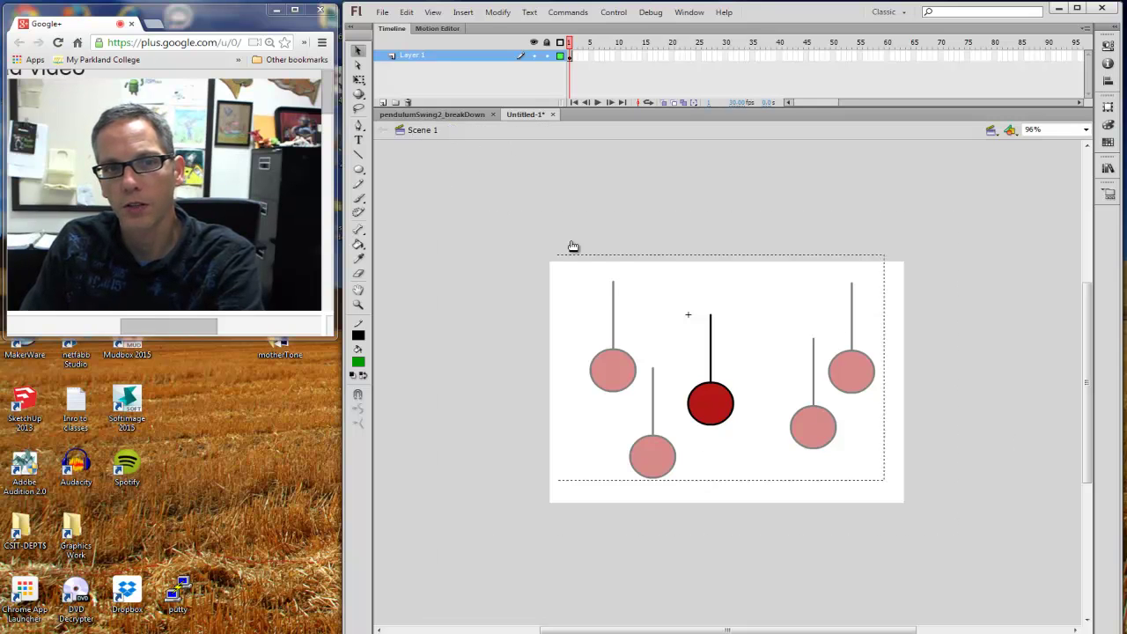
Step: Delete the four extra pendulum instances on both sides, keeping only the center one
{"action": "left_click", "coordinate": [616, 372]}
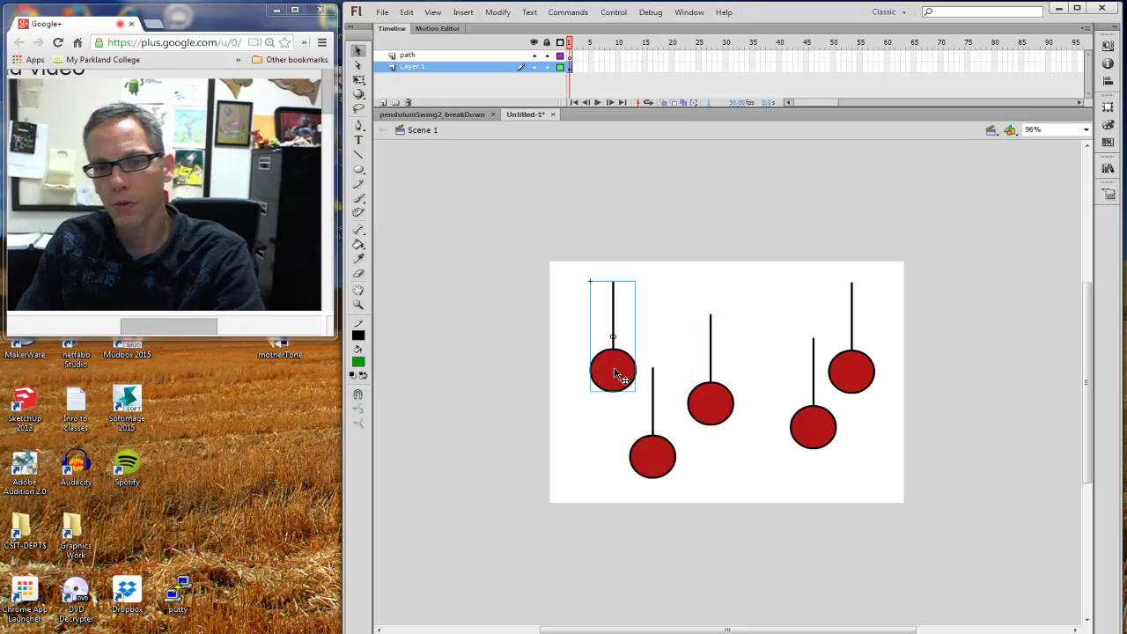
{"action": "key", "text": "Delete"}
{"action": "left_click", "coordinate": [662, 453]}
{"action": "key", "text": "Delete"}
{"action": "left_click", "coordinate": [830, 431]}
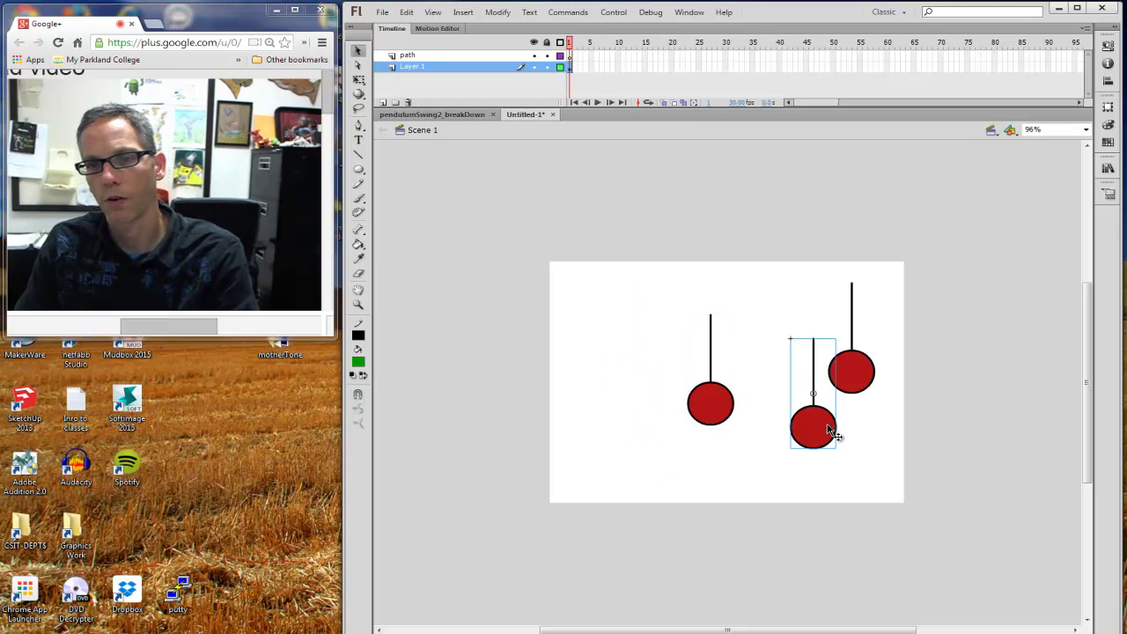
{"action": "key", "text": "Delete"}
{"action": "left_click", "coordinate": [868, 390]}
{"action": "key", "text": "Delete"}
Step: Reposition the remaining pendulum slightly right and lower near the middle of the stage and deselect it
{"action": "mouse_move", "coordinate": [717, 414]}
{"action": "left_mouse_down"}
{"action": "mouse_move", "coordinate": [730, 415]}
{"action": "mouse_move", "coordinate": [729, 376]}
{"action": "mouse_move", "coordinate": [720, 393]}
{"action": "left_mouse_up"}
{"action": "left_click", "coordinate": [742, 402]}
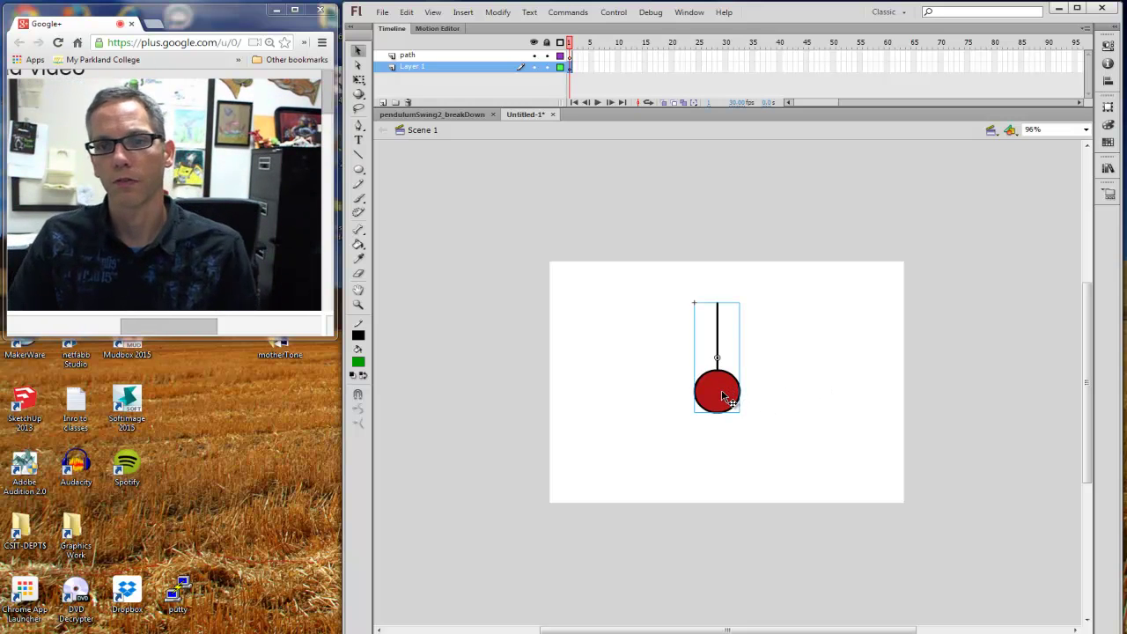
{"action": "left_click_drag", "start_coordinate": [725, 393], "coordinate": [720, 423]}
{"action": "left_click", "coordinate": [773, 348]}
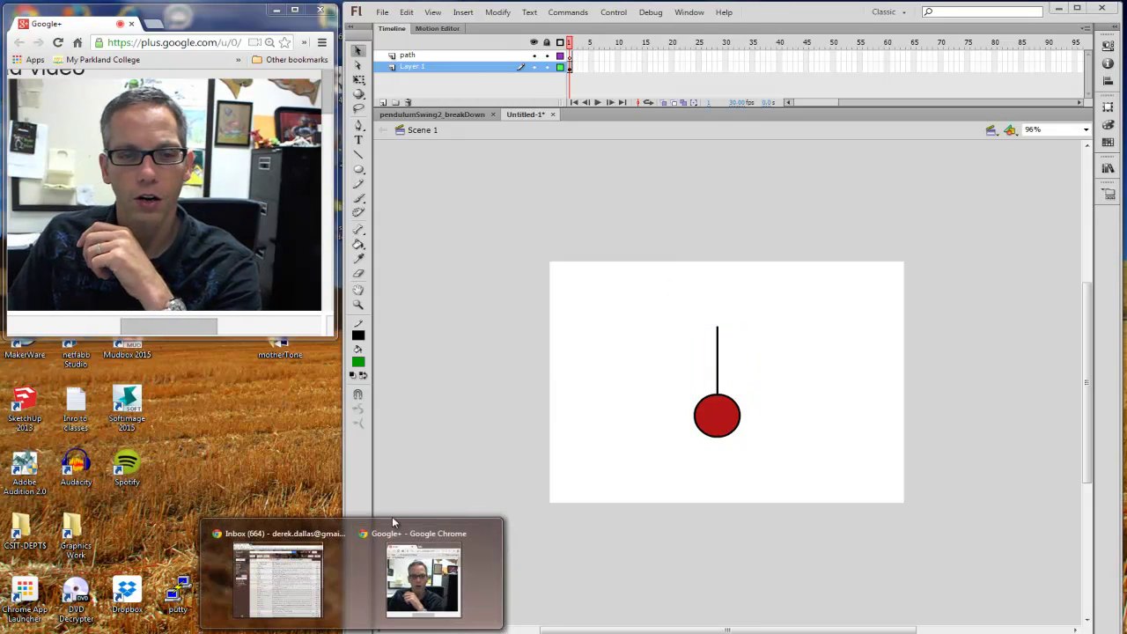
Step: Switch to Chrome and open the Timing Charts lecture from the CSC 186 2D Animation course schedule on the instructor's site
{"action": "key", "text": "alt+Tab"}
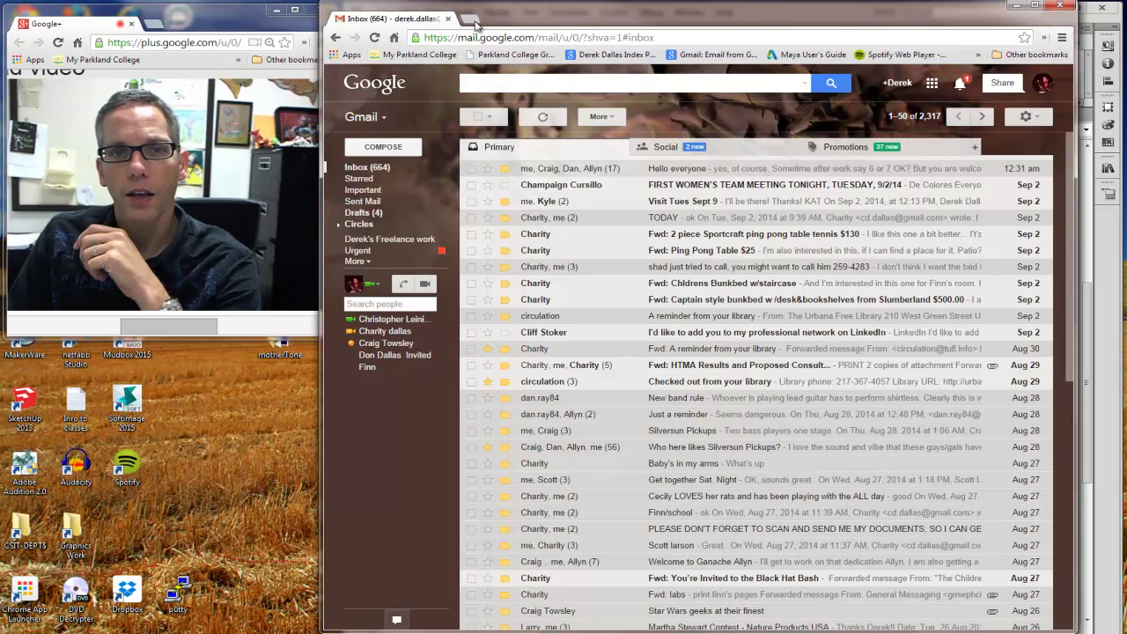
{"action": "left_click", "coordinate": [608, 55]}
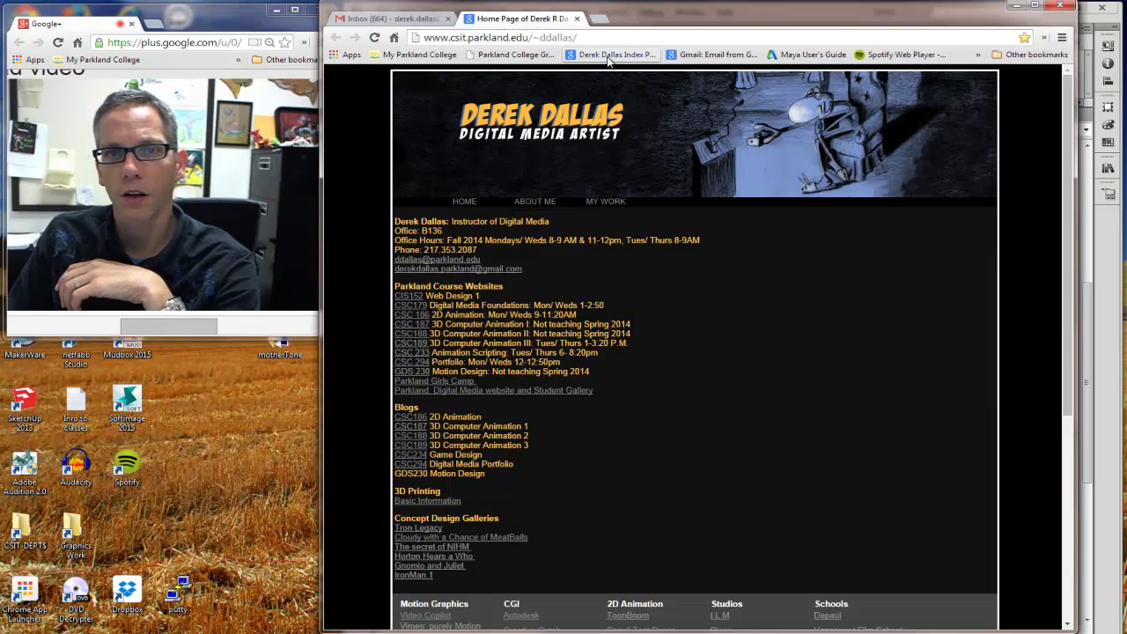
{"action": "left_click", "coordinate": [410, 314]}
{"action": "left_click", "coordinate": [354, 115]}
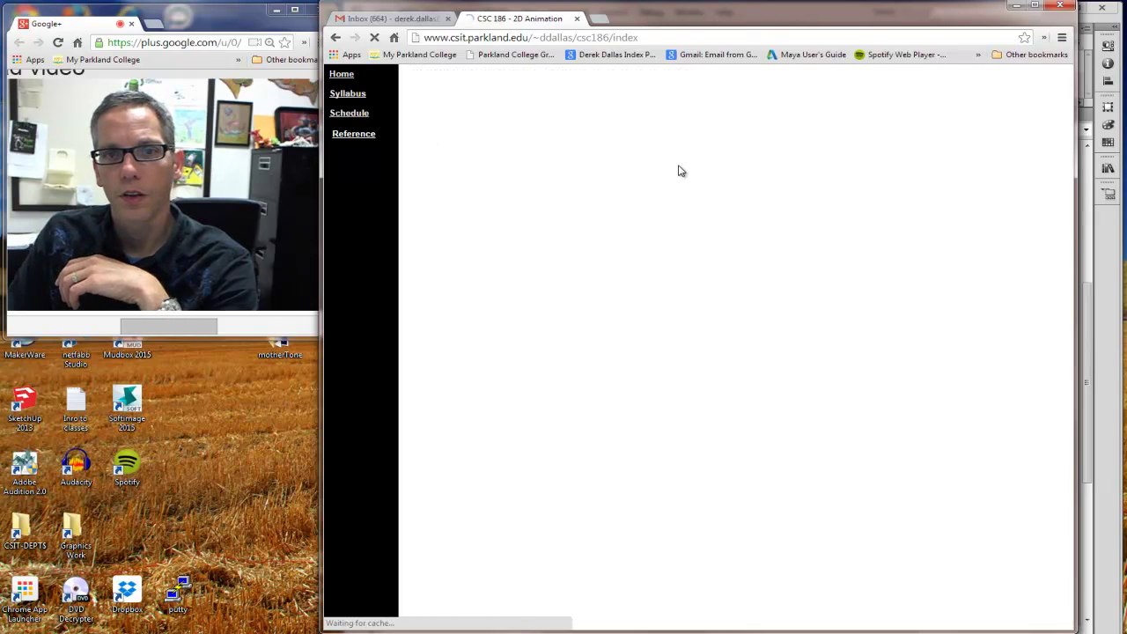
{"action": "scroll", "coordinate": [723, 317], "scroll_direction": "down", "scroll_amount": 2}
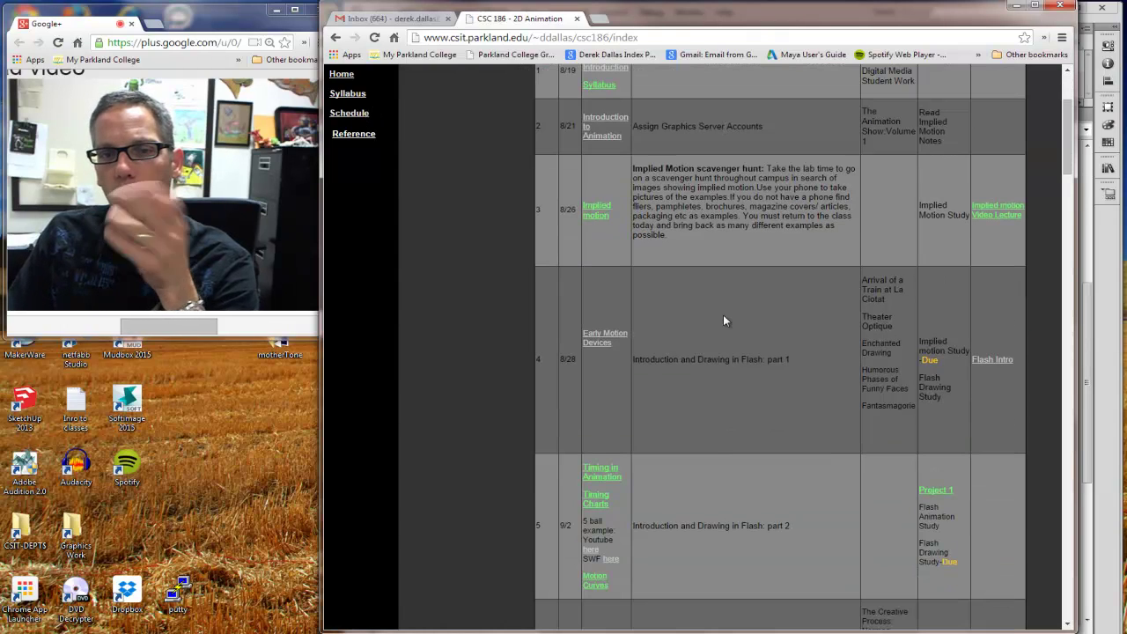
{"action": "scroll", "coordinate": [723, 319], "scroll_direction": "down", "scroll_amount": 2}
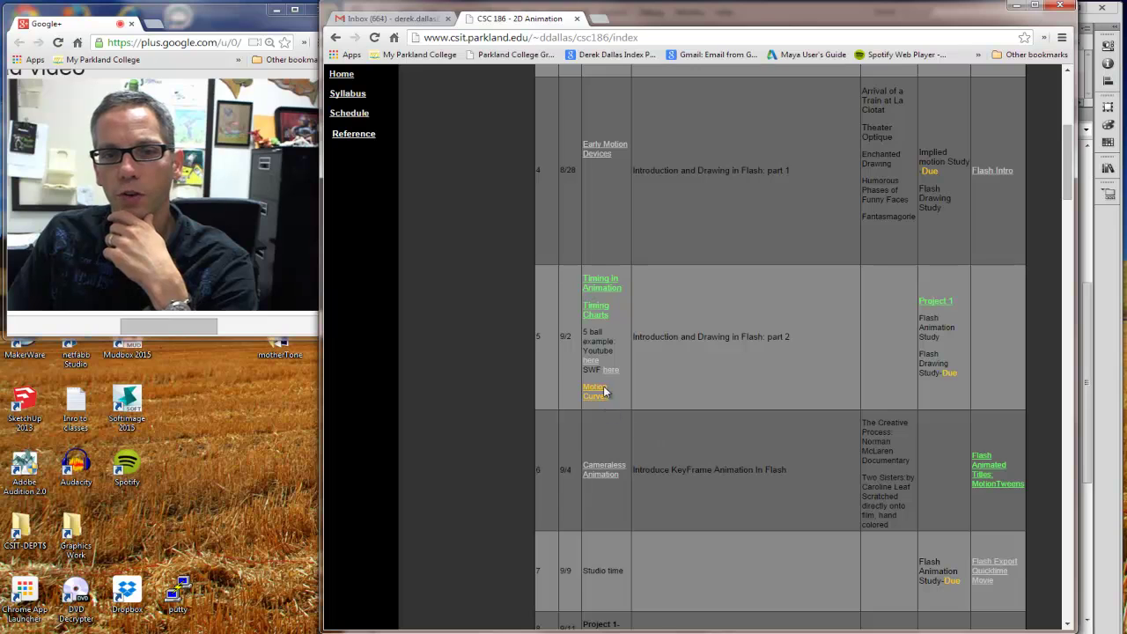
{"action": "left_click", "coordinate": [597, 315]}
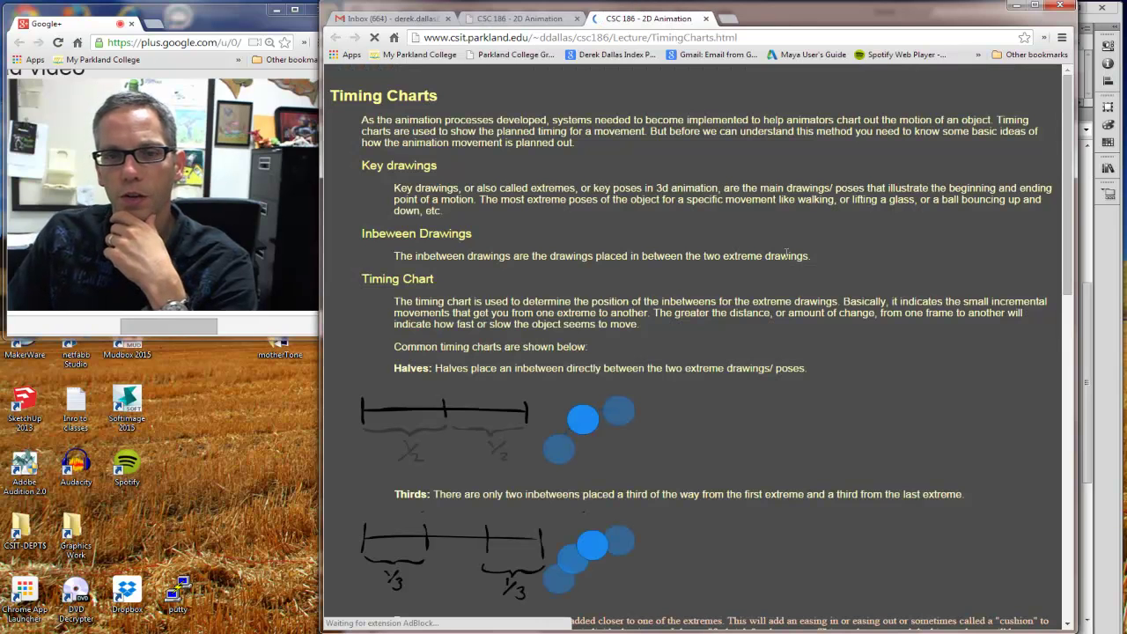
Step: Review the Timing Charts page and highlight "called extremes" and the "Inbeween Drawings" heading
{"action": "scroll", "coordinate": [898, 273], "scroll_direction": "down", "scroll_amount": 3}
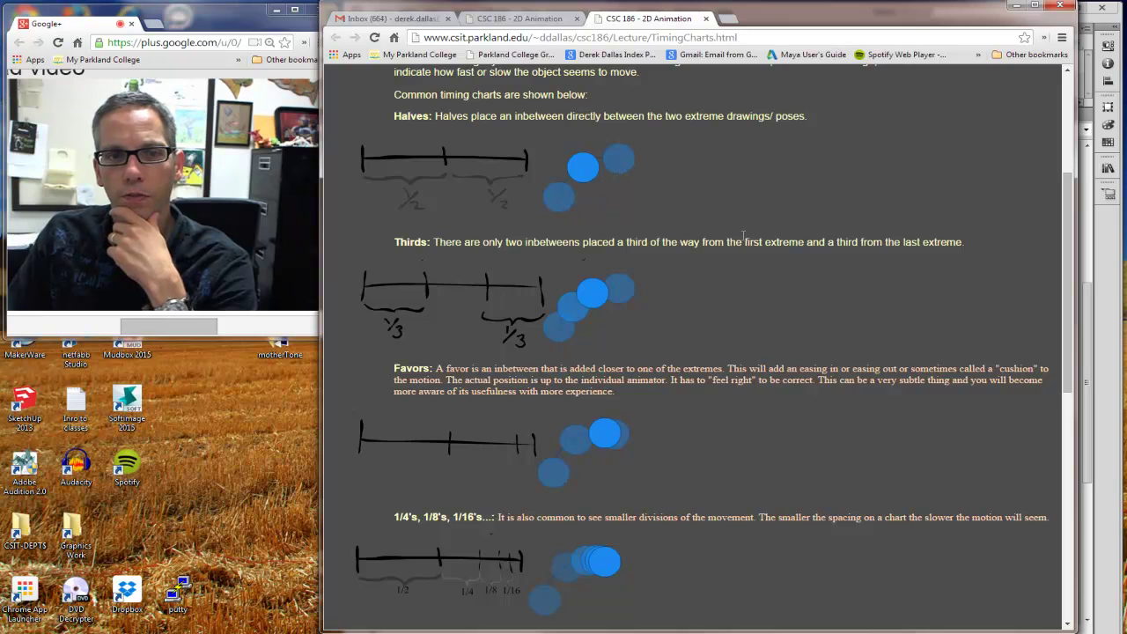
{"action": "scroll", "coordinate": [749, 240], "scroll_direction": "up", "scroll_amount": 3}
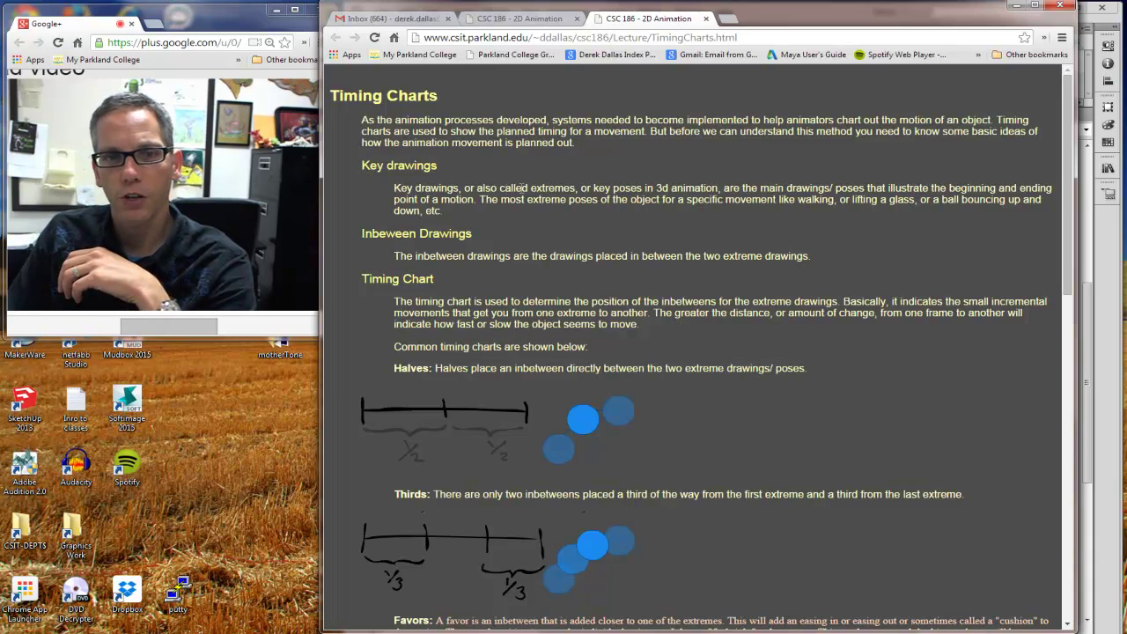
{"action": "left_click_drag", "start_coordinate": [500, 187], "coordinate": [576, 188]}
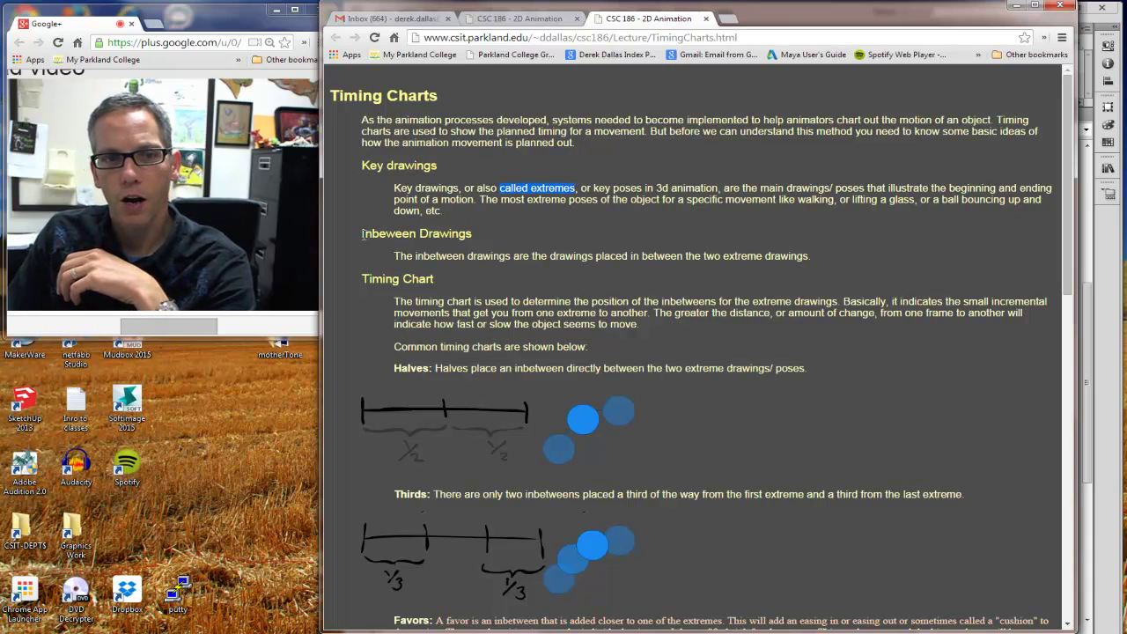
{"action": "left_click_drag", "start_coordinate": [362, 233], "coordinate": [499, 237]}
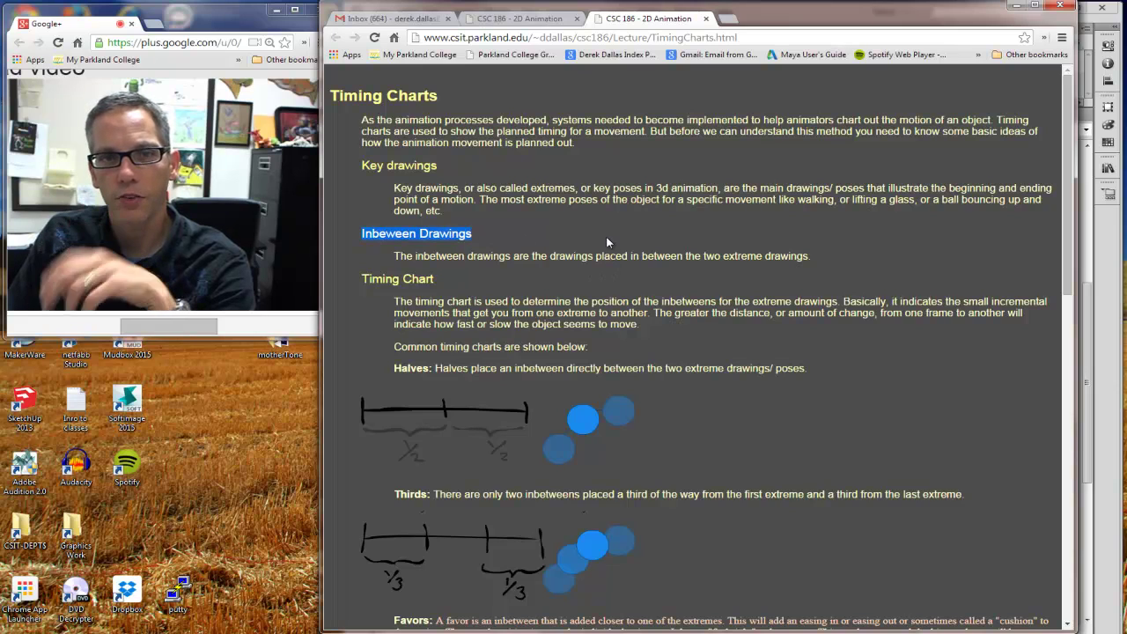
Step: Return to the Flash pendulum document and choose the Brush tool with a small brush size
{"action": "left_click", "coordinate": [1014, 4]}
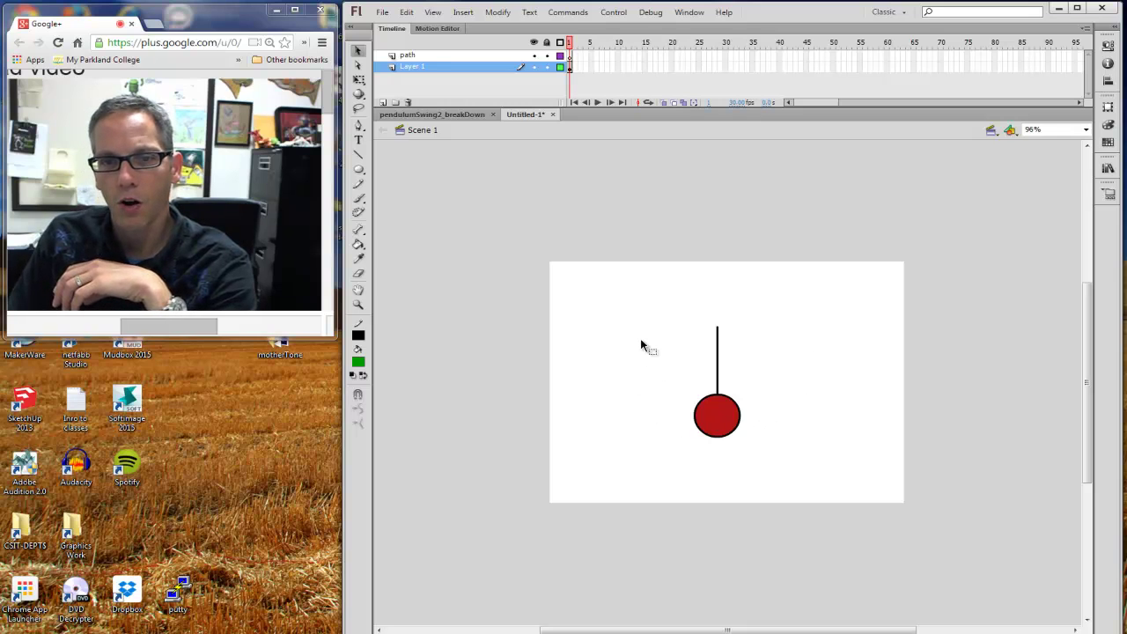
{"action": "left_click", "coordinate": [359, 199]}
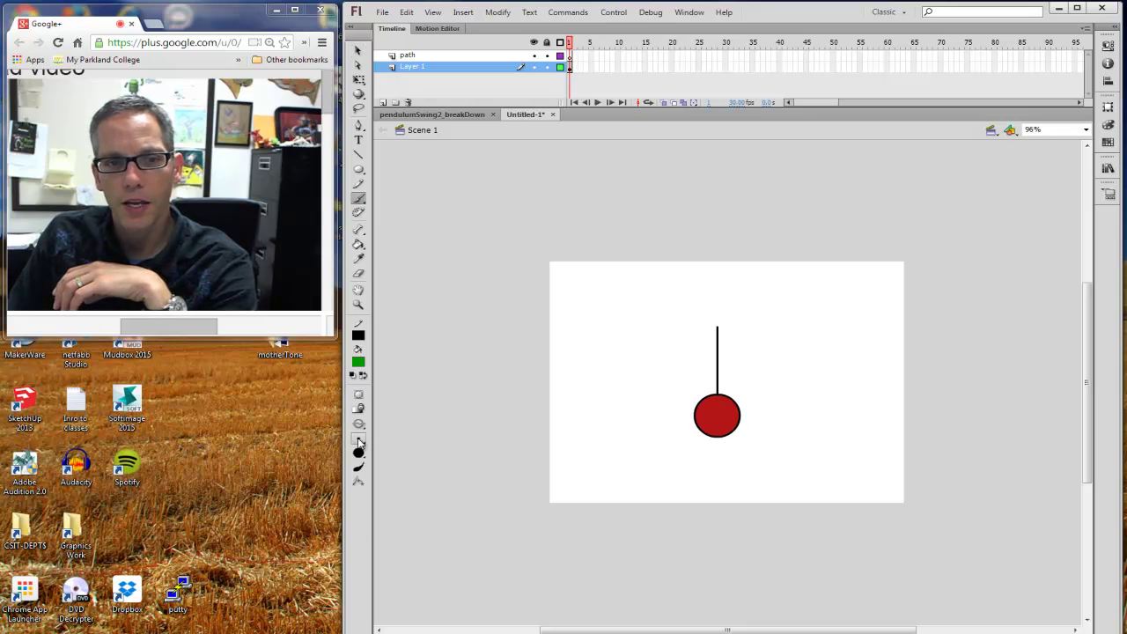
{"action": "left_click", "coordinate": [358, 438]}
{"action": "left_click", "coordinate": [388, 440]}
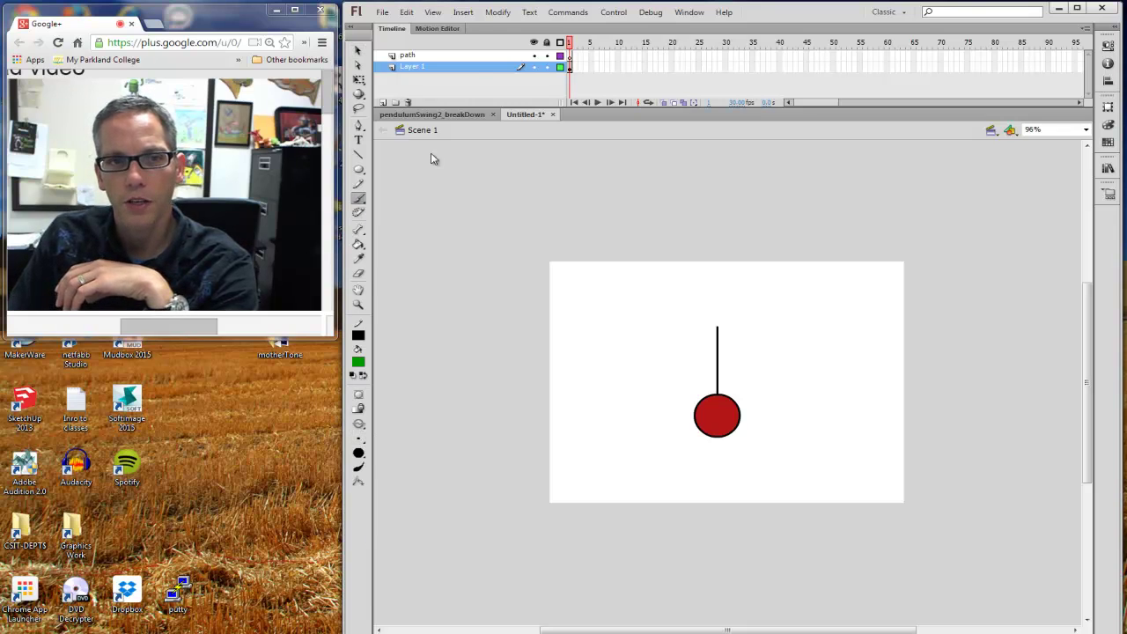
Step: Delete the path layer from the timeline
{"action": "left_click", "coordinate": [430, 57]}
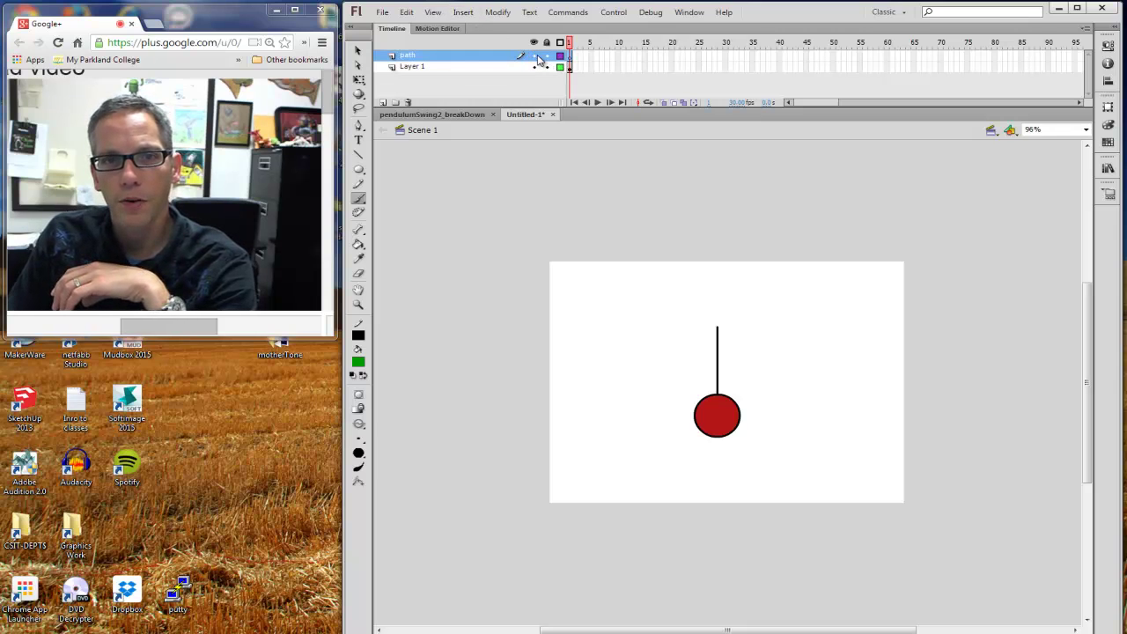
{"action": "double_click", "coordinate": [433, 55]}
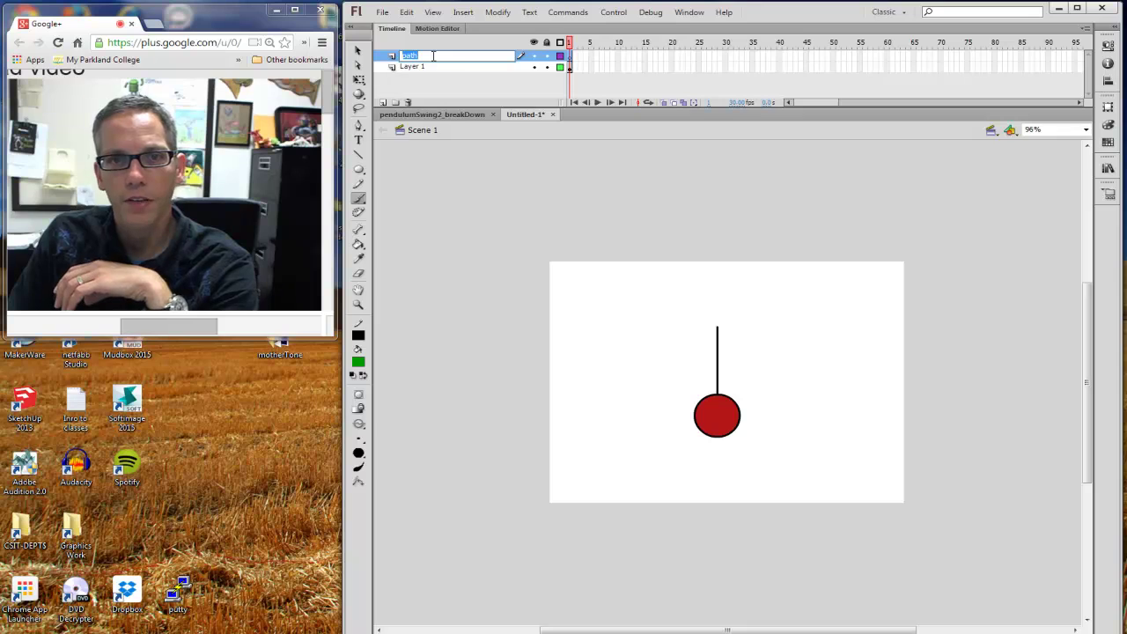
{"action": "left_click", "coordinate": [408, 102]}
{"action": "left_click", "coordinate": [415, 58]}
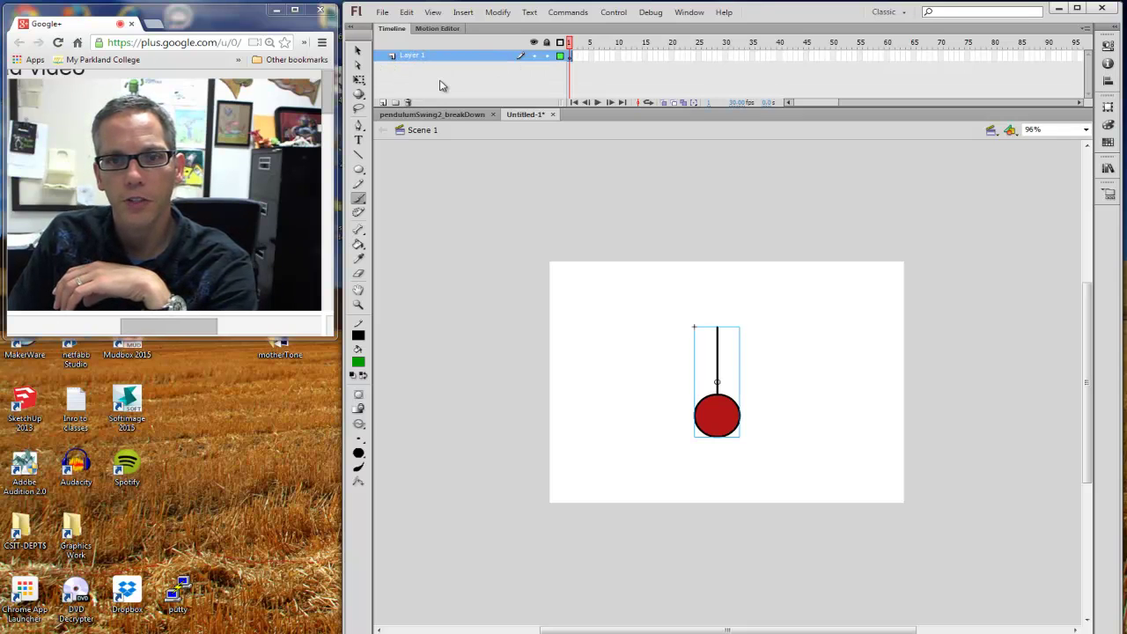
Step: Rename Layer 1 as pendulumLinear
{"action": "left_click", "coordinate": [440, 82]}
{"action": "left_click", "coordinate": [534, 58]}
{"action": "left_click", "coordinate": [534, 57]}
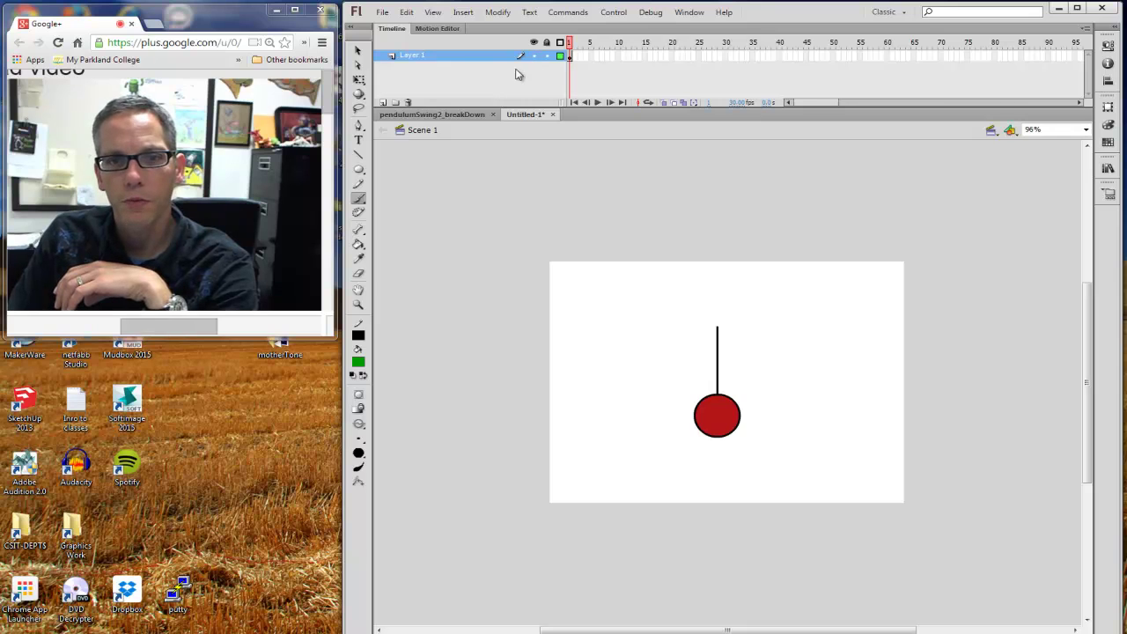
{"action": "double_click", "coordinate": [413, 55]}
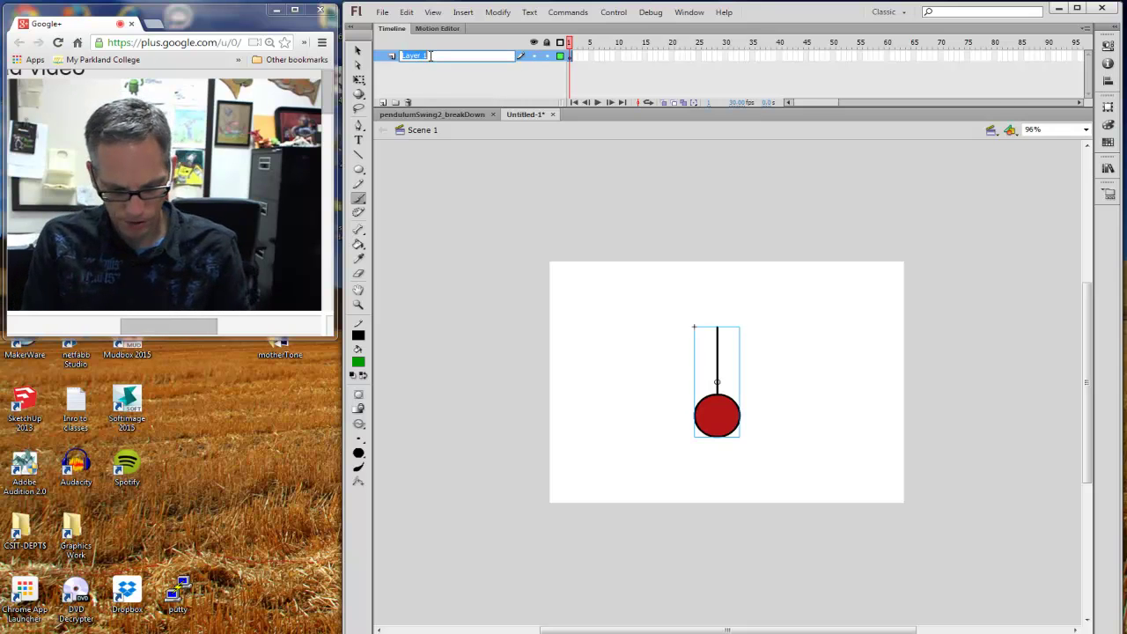
{"action": "type", "text": "pend"}
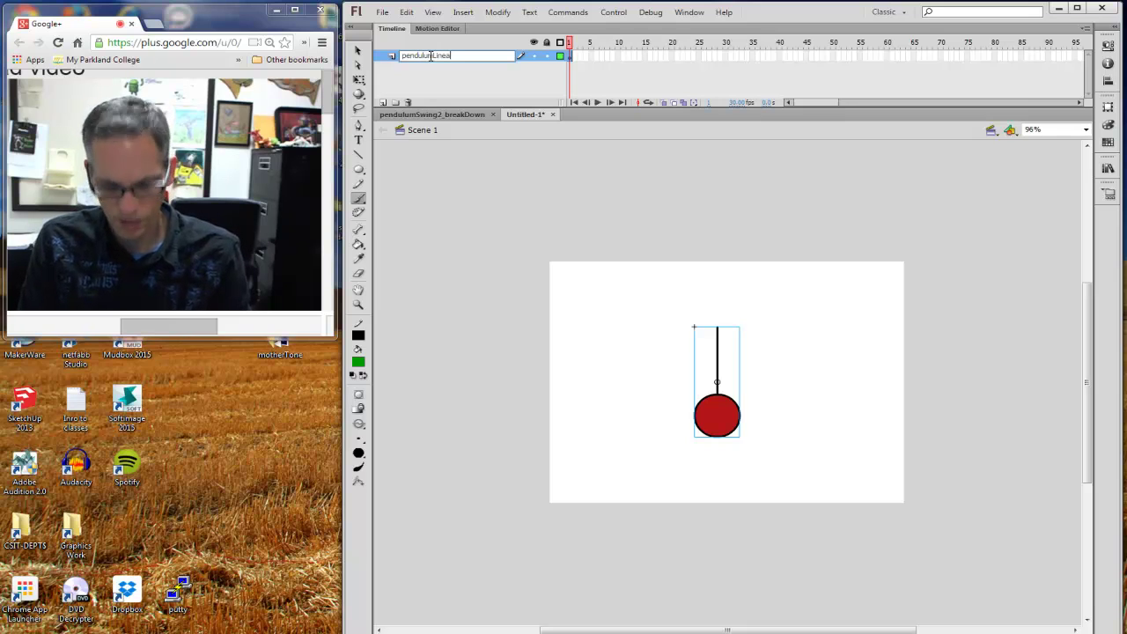
{"action": "type", "text": "ulumLinea"}
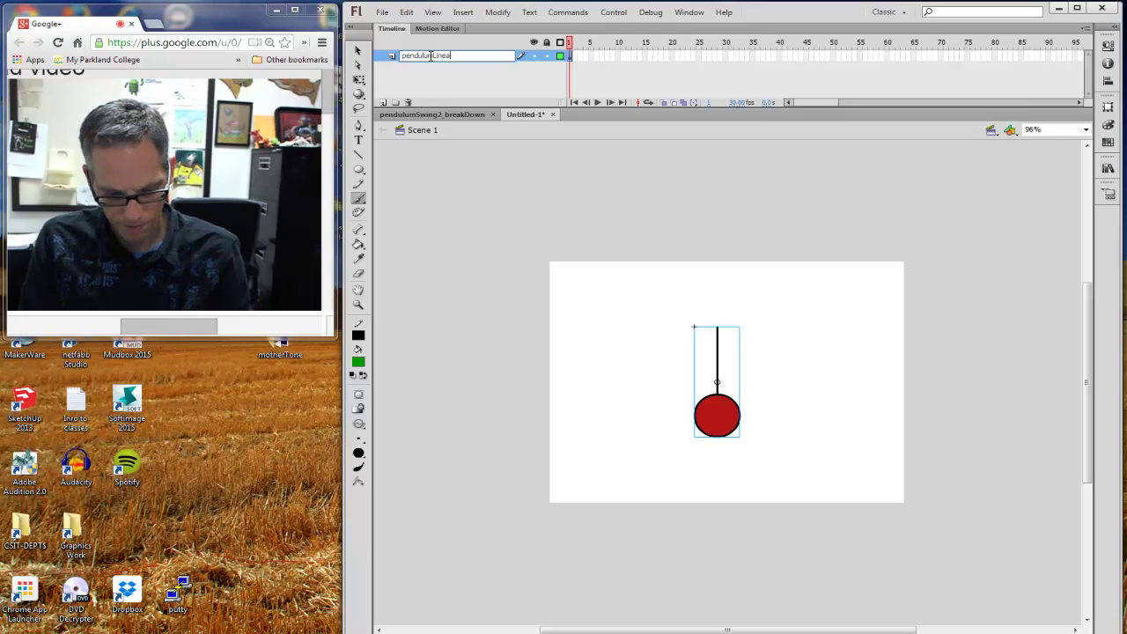
{"action": "type", "text": "r"}
{"action": "key", "text": "Return"}
{"action": "left_click", "coordinate": [430, 58]}
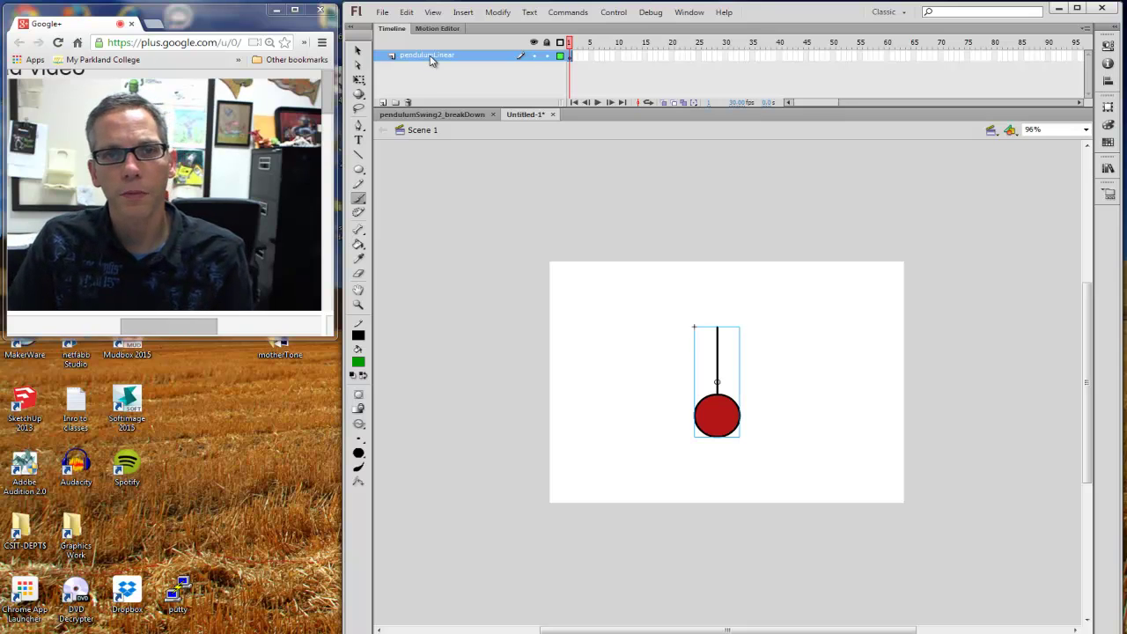
Step: Add a layer named linearTimingChart above pendulumLinear and lock the pendulumLinear layer
{"action": "left_click", "coordinate": [382, 103]}
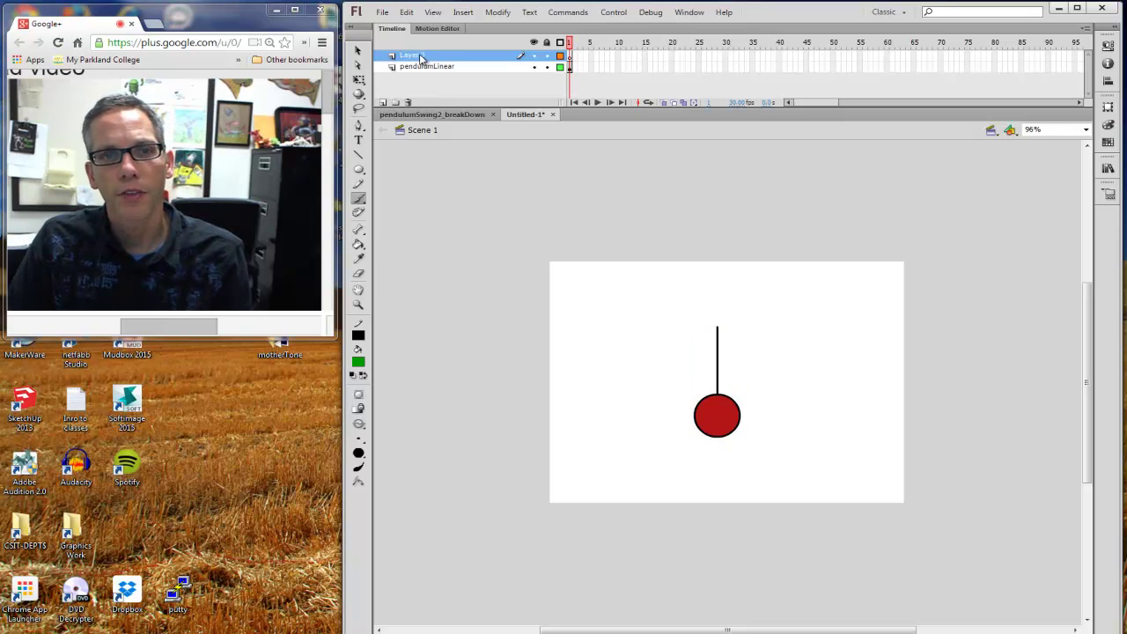
{"action": "double_click", "coordinate": [421, 57]}
{"action": "type", "text": "linearTiming"}
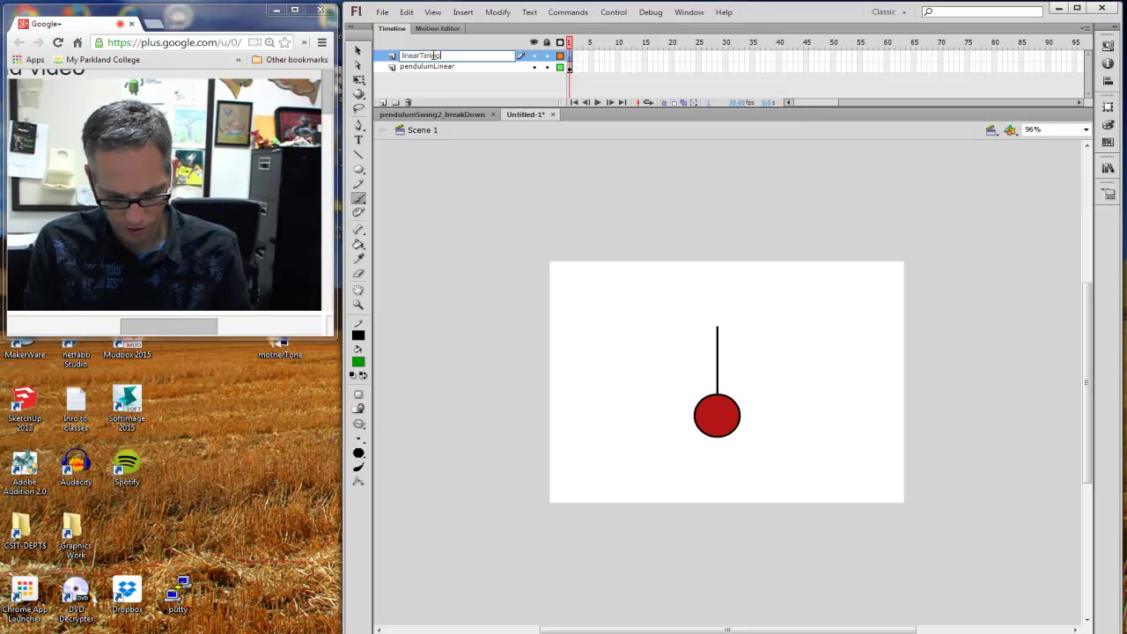
{"action": "type", "text": "Chart"}
{"action": "key", "text": "Return"}
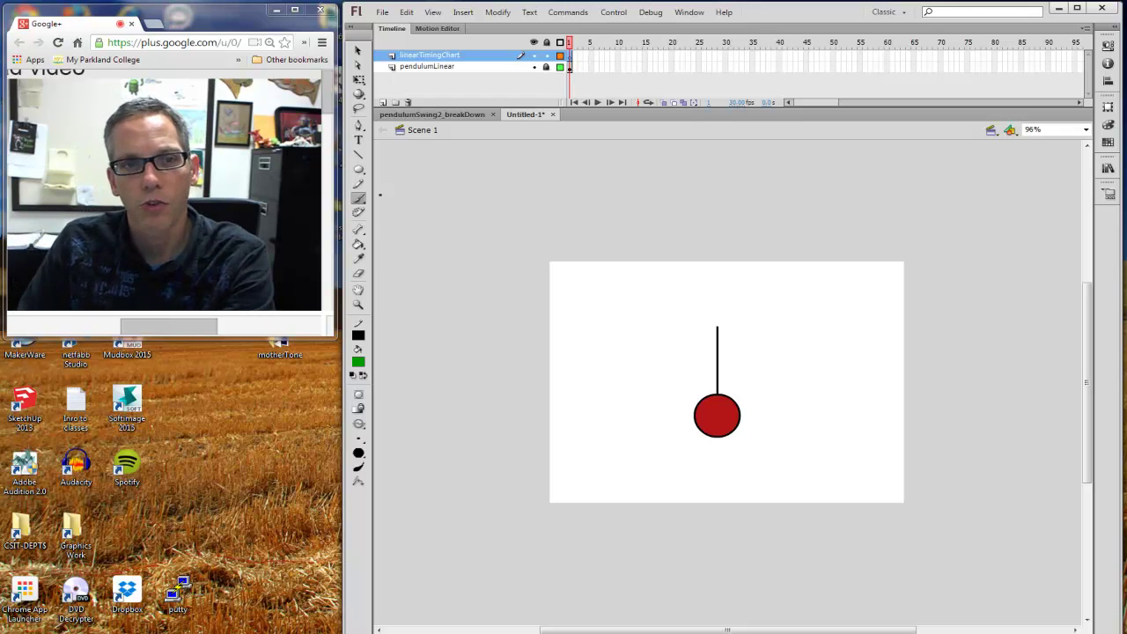
Step: Set the brush fill to black and handwrite frame numbers 1 and 17, widely spaced, near the stage's upper-right edge
{"action": "left_click", "coordinate": [357, 200]}
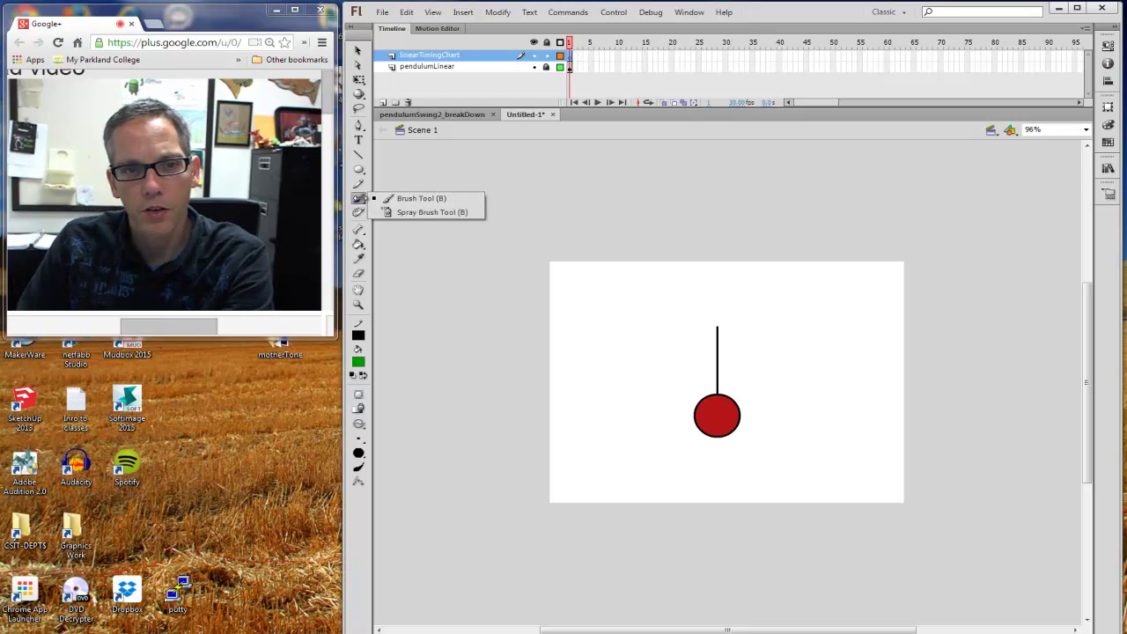
{"action": "left_click", "coordinate": [385, 359]}
{"action": "left_click", "coordinate": [359, 362]}
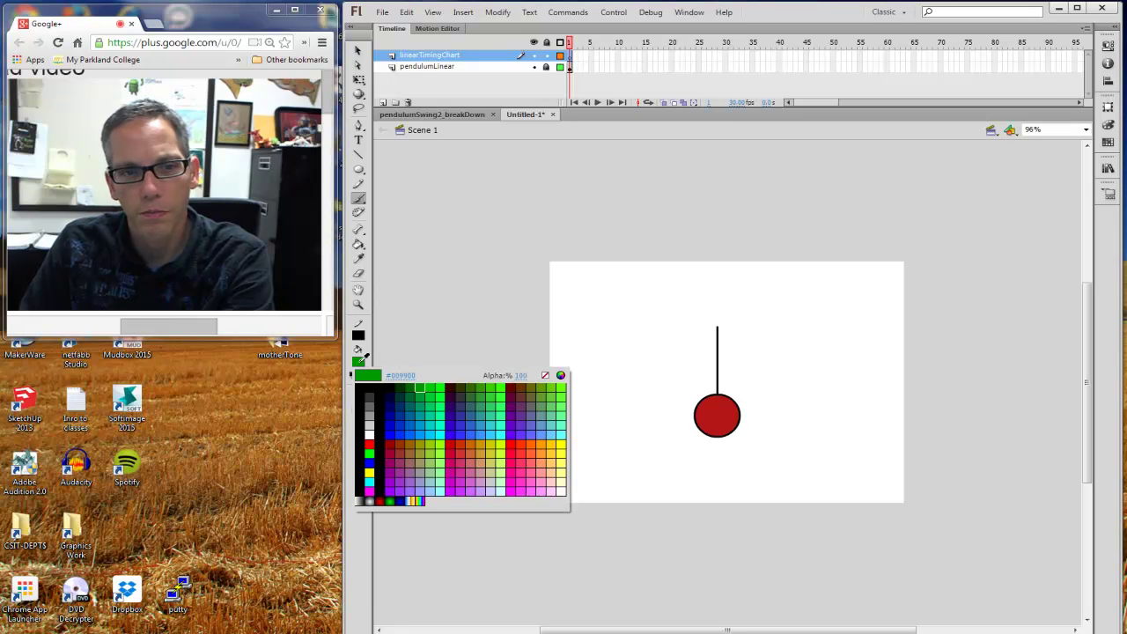
{"action": "left_click", "coordinate": [375, 388]}
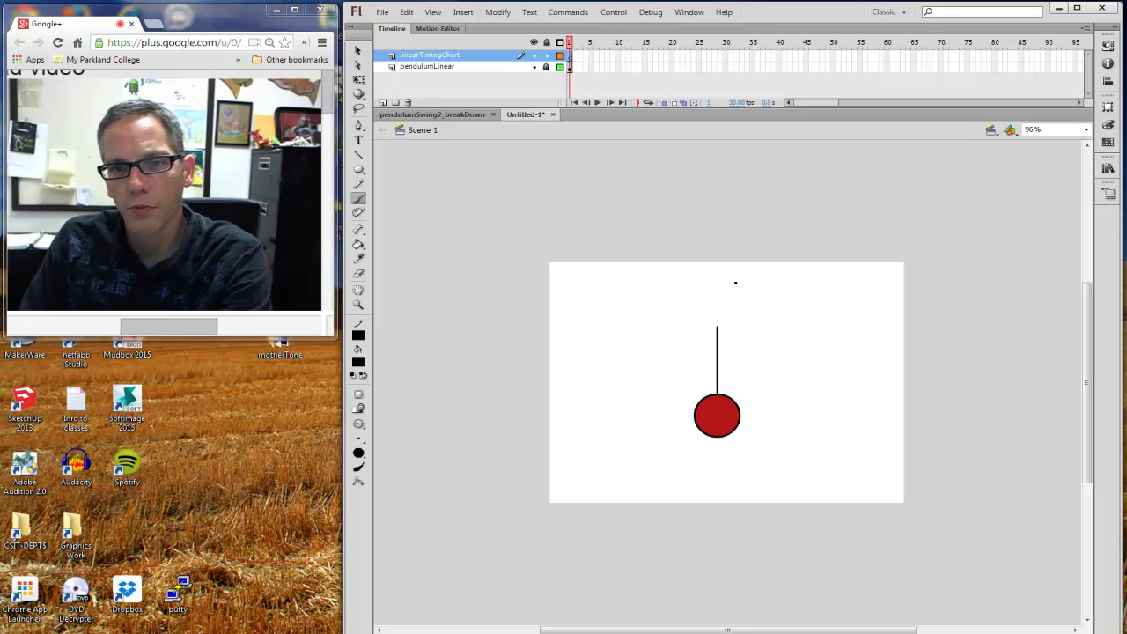
{"action": "left_click_drag", "start_coordinate": [735, 283], "coordinate": [736, 294]}
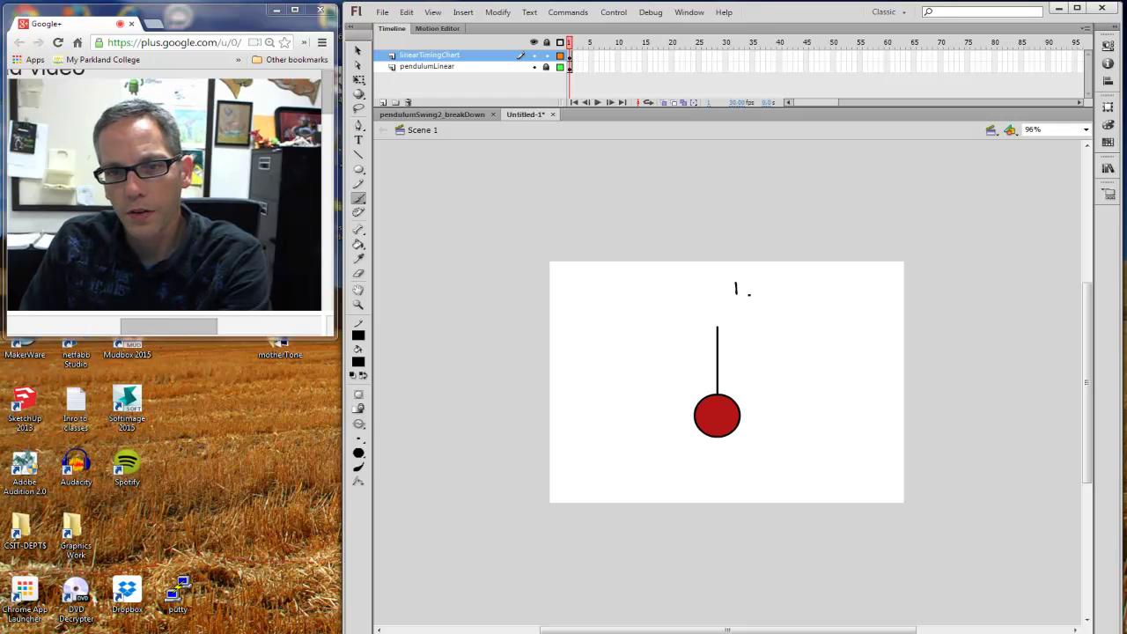
{"action": "left_click_drag", "start_coordinate": [867, 280], "coordinate": [878, 290]}
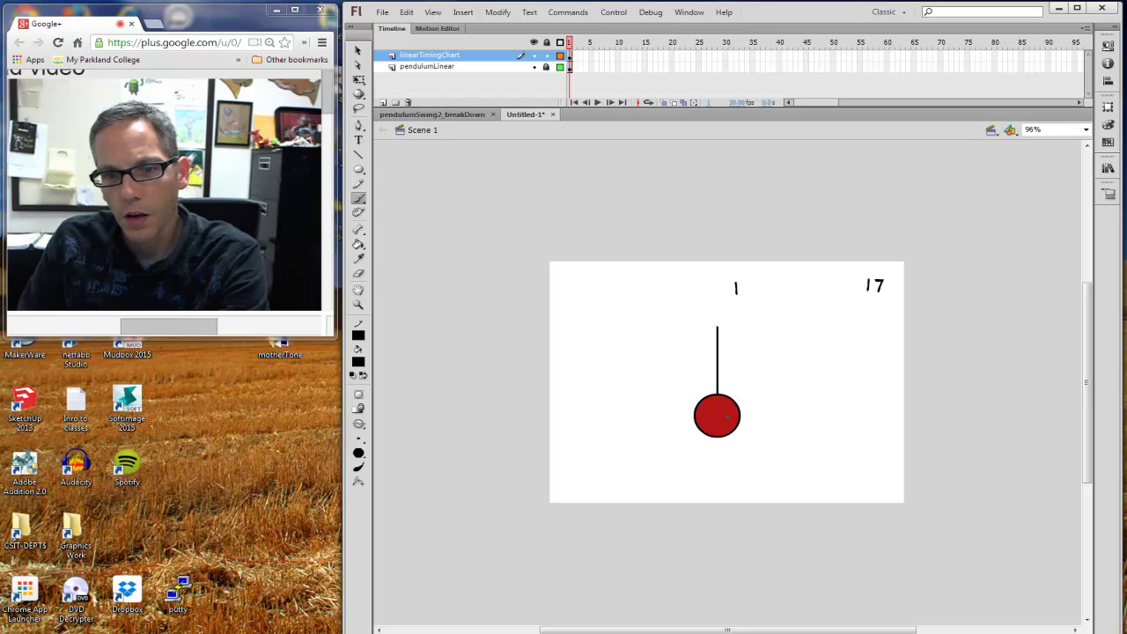
Step: Brush a swing arc through the pendulum ball with a tick at each end, labelled 1 on the left and 17 on the right
{"action": "mouse_move", "coordinate": [629, 371]}
{"action": "left_mouse_down"}
{"action": "mouse_move", "coordinate": [666, 407]}
{"action": "mouse_move", "coordinate": [714, 417]}
{"action": "mouse_move", "coordinate": [782, 393]}
{"action": "mouse_move", "coordinate": [798, 363]}
{"action": "left_mouse_up"}
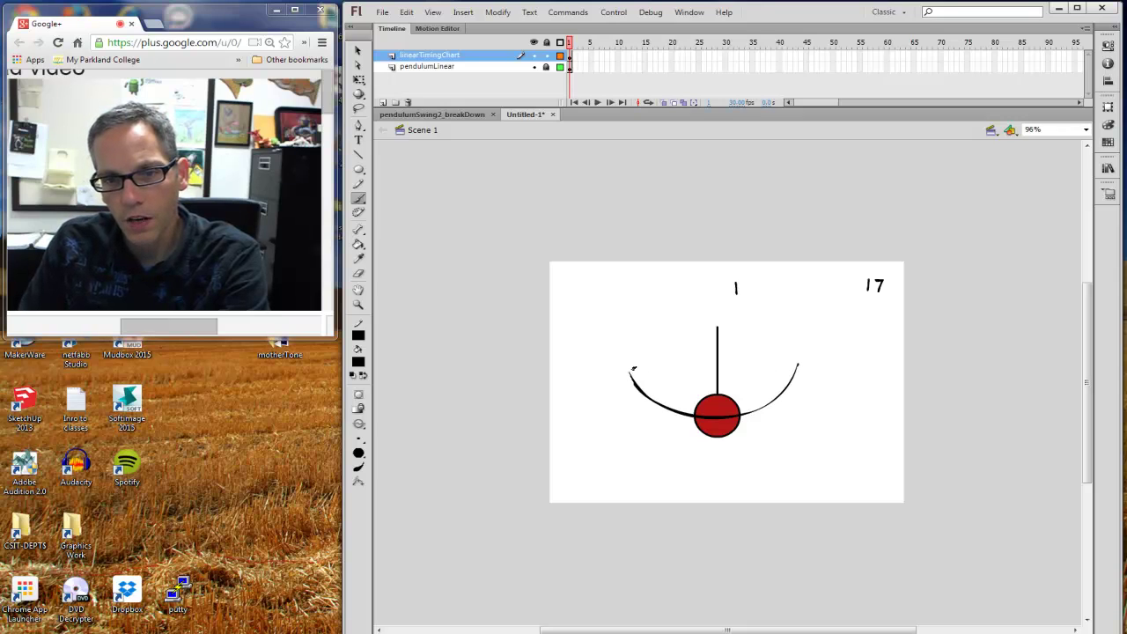
{"action": "left_click_drag", "start_coordinate": [634, 368], "coordinate": [590, 384]}
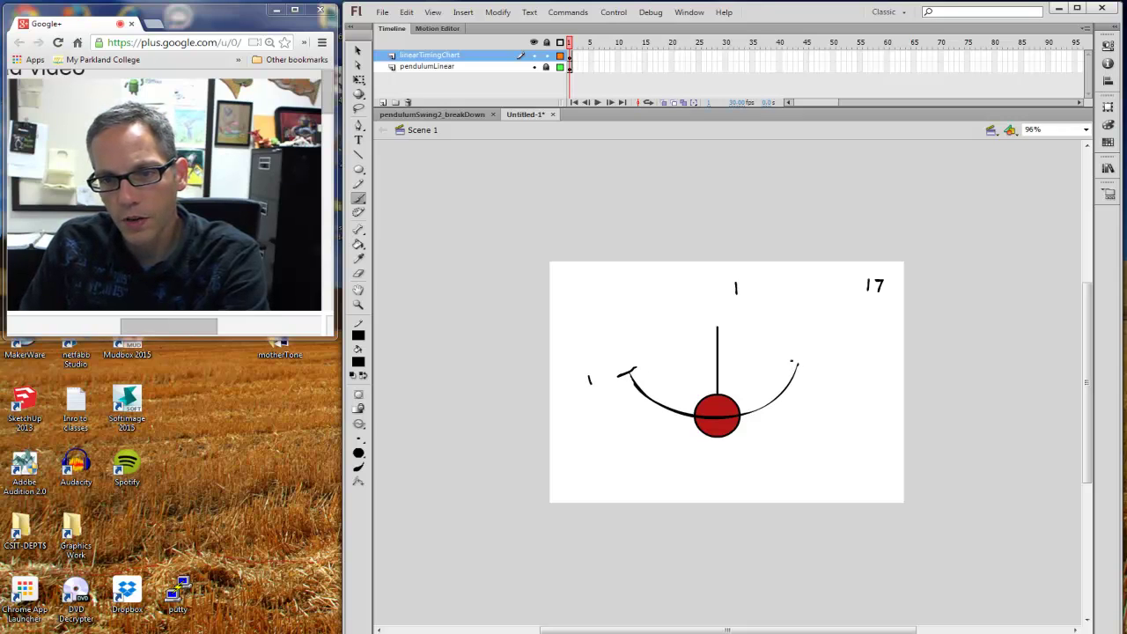
{"action": "left_click_drag", "start_coordinate": [791, 361], "coordinate": [838, 384]}
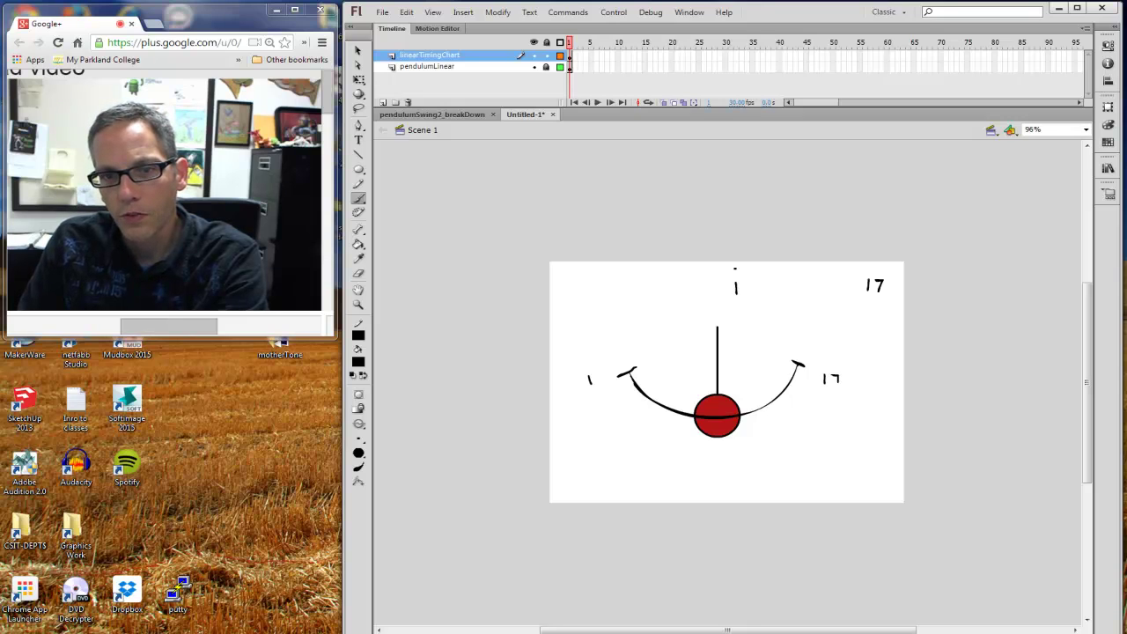
Step: Draw a horizontal timing line with end ticks above the upper 1 and 17, and circle the arc's 1 and 17 labels
{"action": "left_click_drag", "start_coordinate": [735, 268], "coordinate": [878, 274]}
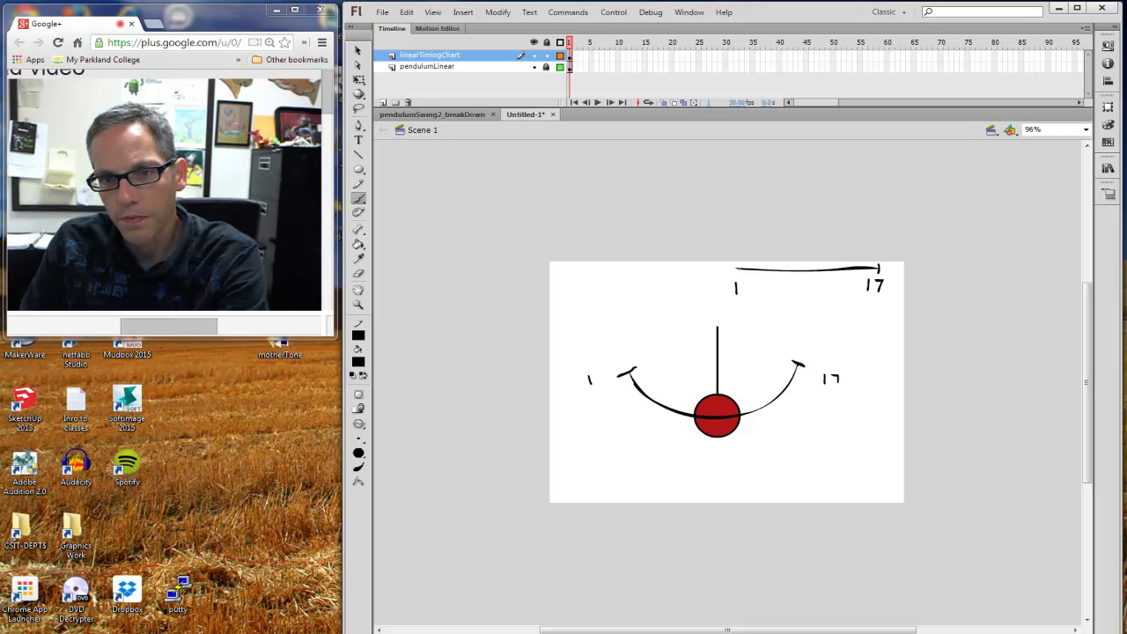
{"action": "left_click_drag", "start_coordinate": [736, 264], "coordinate": [736, 274]}
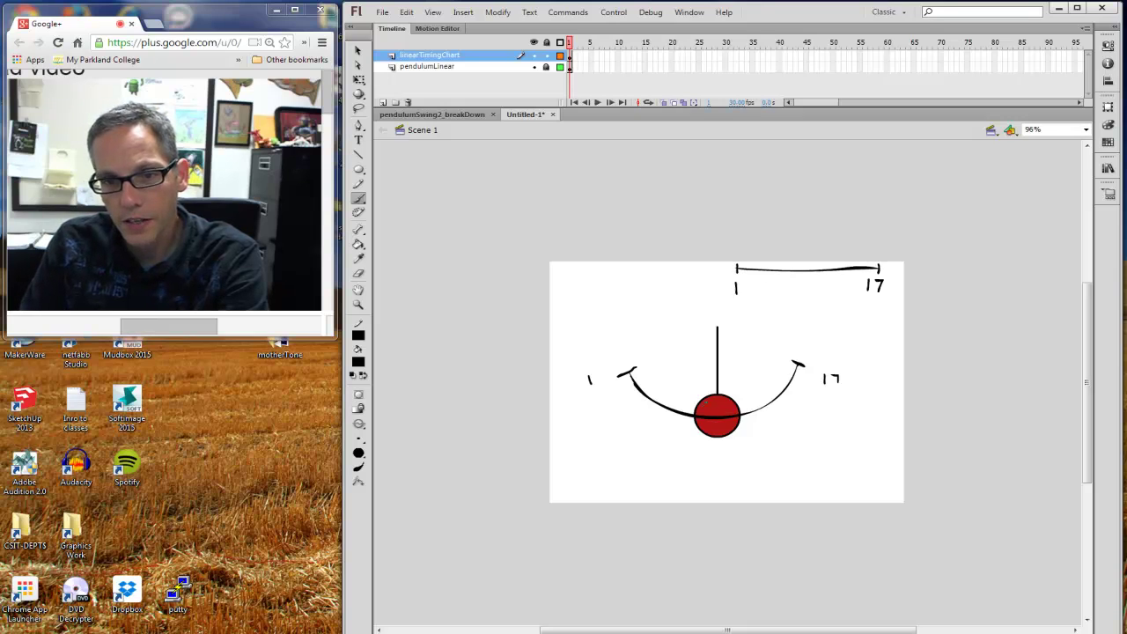
{"action": "left_click_drag", "start_coordinate": [666, 402], "coordinate": [665, 404]}
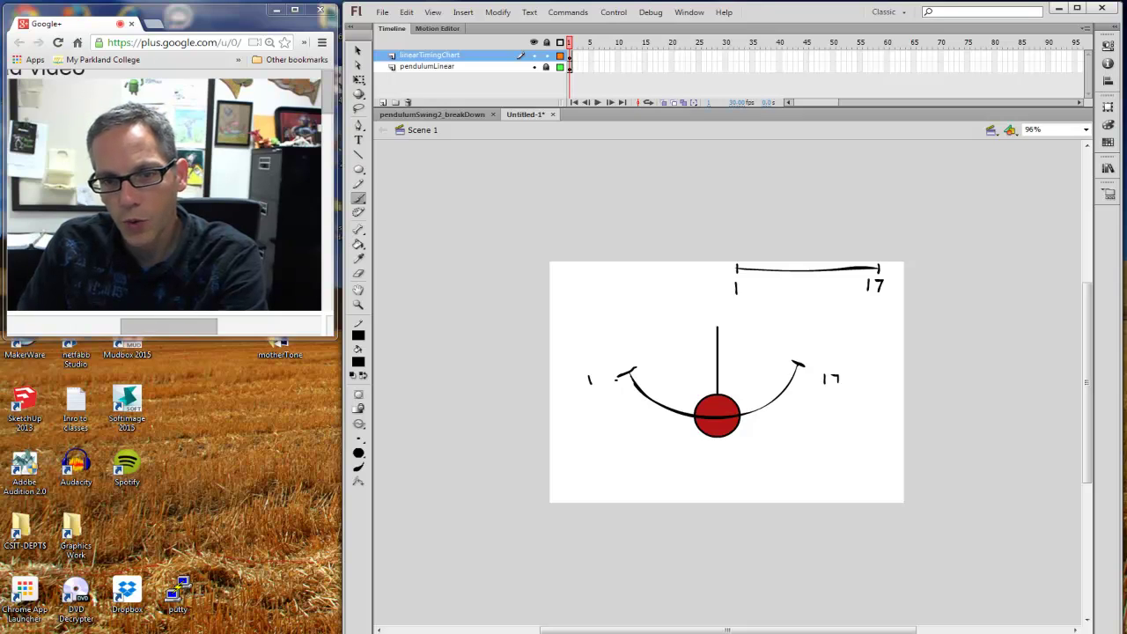
{"action": "mouse_move", "coordinate": [595, 368]}
{"action": "left_mouse_down"}
{"action": "mouse_move", "coordinate": [583, 388]}
{"action": "mouse_move", "coordinate": [605, 382]}
{"action": "mouse_move", "coordinate": [597, 367]}
{"action": "left_mouse_up"}
{"action": "mouse_move", "coordinate": [834, 368]}
{"action": "left_mouse_down"}
{"action": "mouse_move", "coordinate": [819, 371]}
{"action": "mouse_move", "coordinate": [836, 390]}
{"action": "mouse_move", "coordinate": [833, 368]}
{"action": "left_mouse_up"}
{"action": "left_click", "coordinate": [829, 274]}
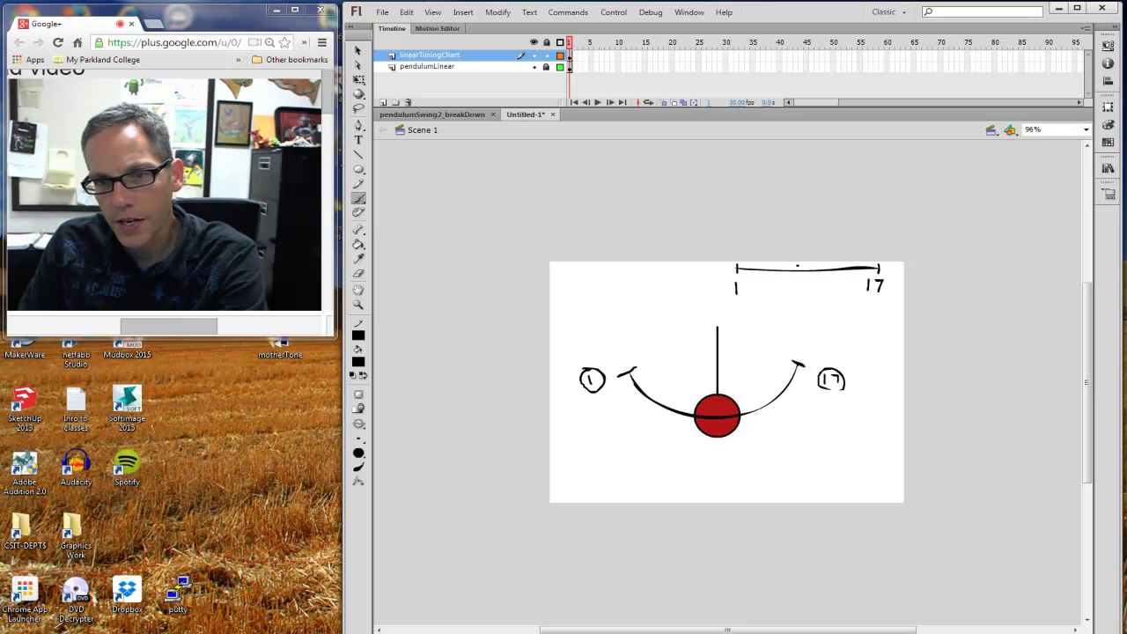
Step: Mark the midpoint of the timing line and of the swing arc with a tick, labelling each 9
{"action": "left_click_drag", "start_coordinate": [796, 265], "coordinate": [797, 302]}
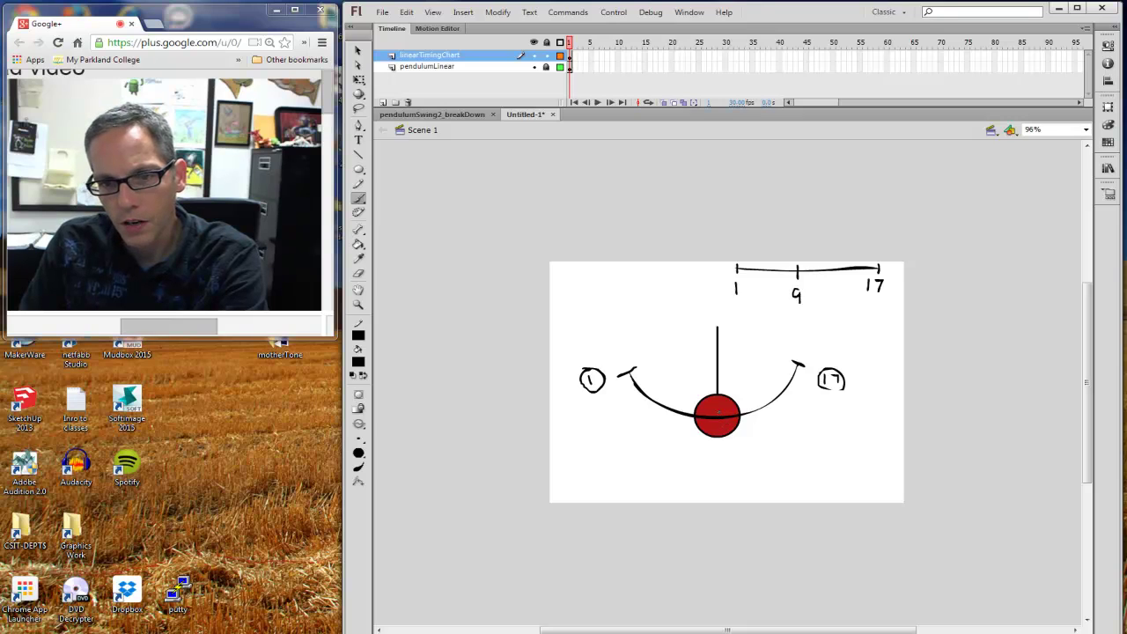
{"action": "left_click_drag", "start_coordinate": [725, 443], "coordinate": [721, 455]}
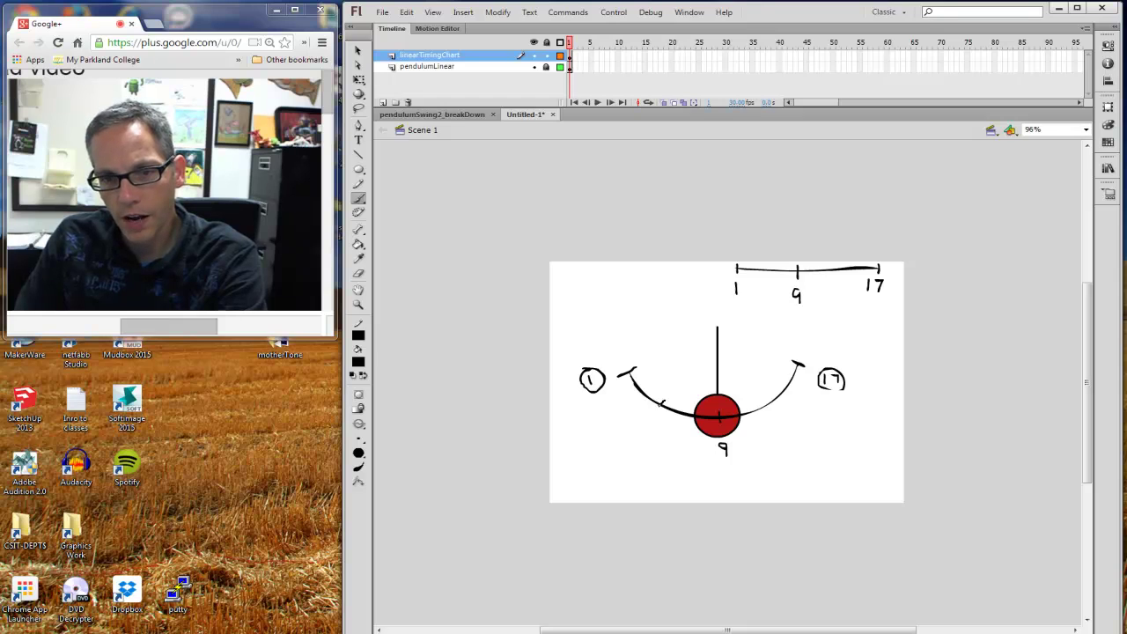
Step: Add three inbetween ticks to each half of the swing arc, dividing it into roughly even parts
{"action": "left_click_drag", "start_coordinate": [662, 404], "coordinate": [651, 414]}
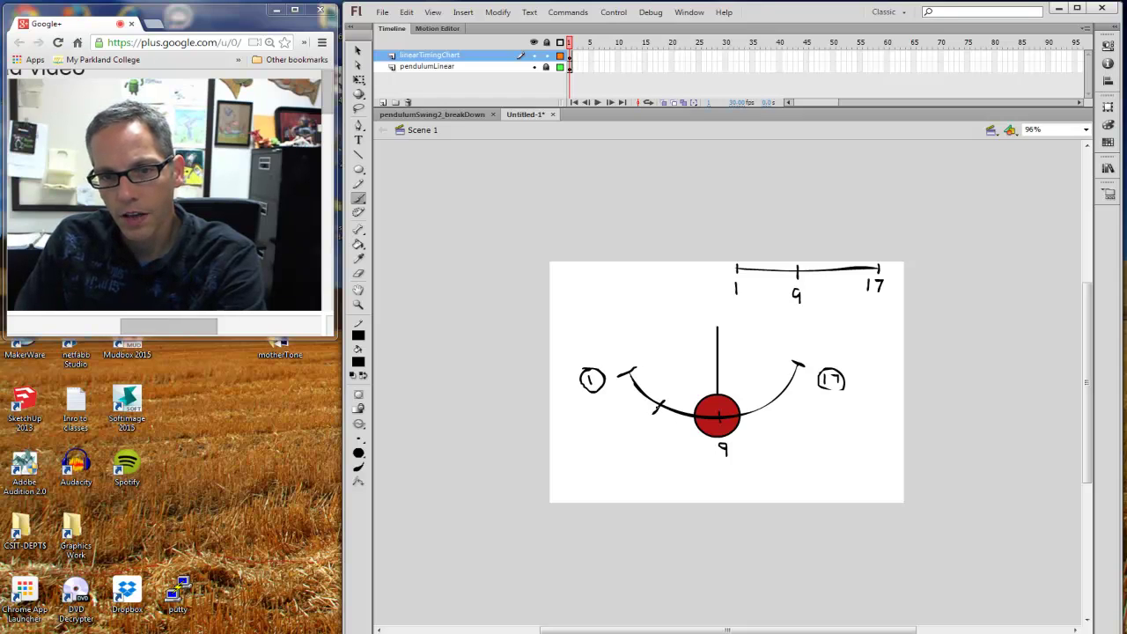
{"action": "left_click_drag", "start_coordinate": [643, 378], "coordinate": [629, 393]}
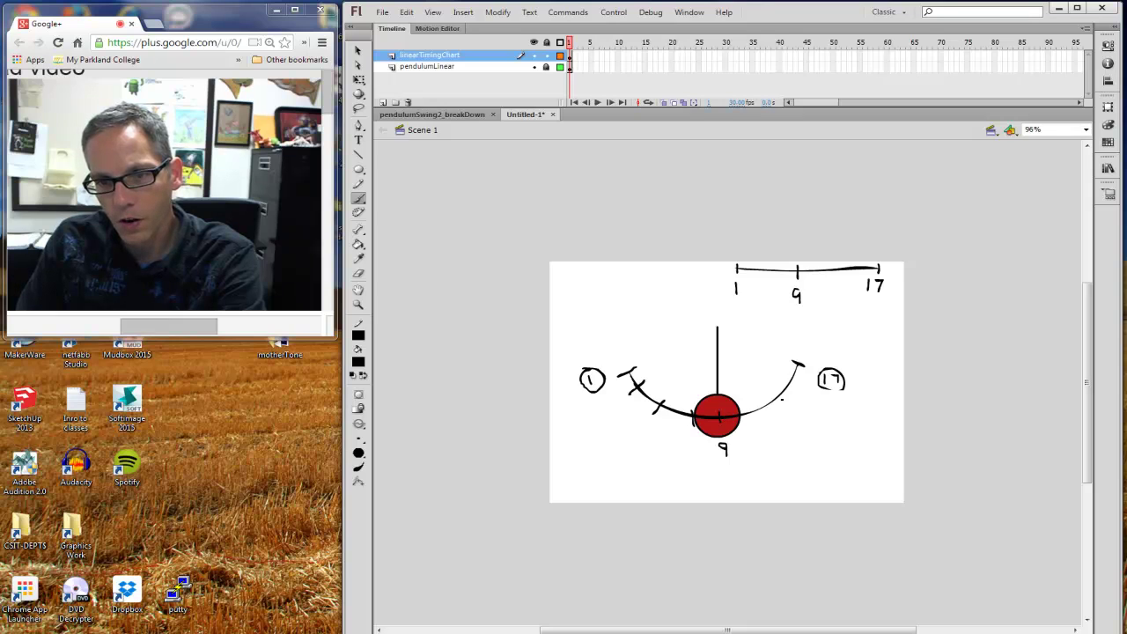
{"action": "mouse_move", "coordinate": [767, 397]}
{"action": "left_mouse_down"}
{"action": "mouse_move", "coordinate": [776, 407]}
{"action": "mouse_move", "coordinate": [751, 423]}
{"action": "left_mouse_up"}
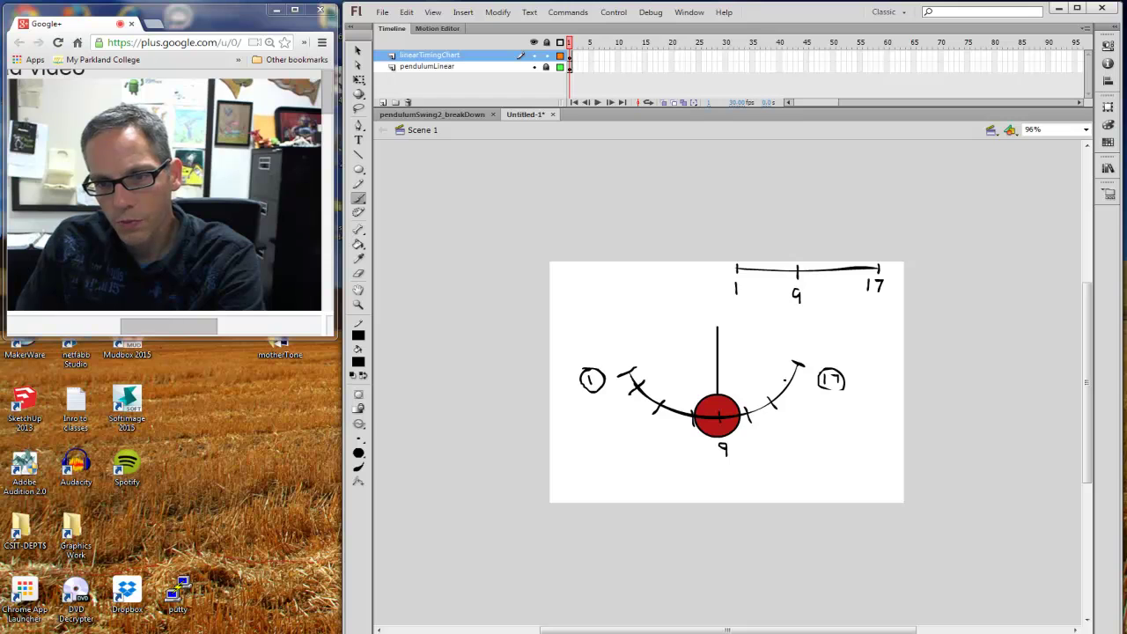
{"action": "left_click_drag", "start_coordinate": [785, 379], "coordinate": [794, 390]}
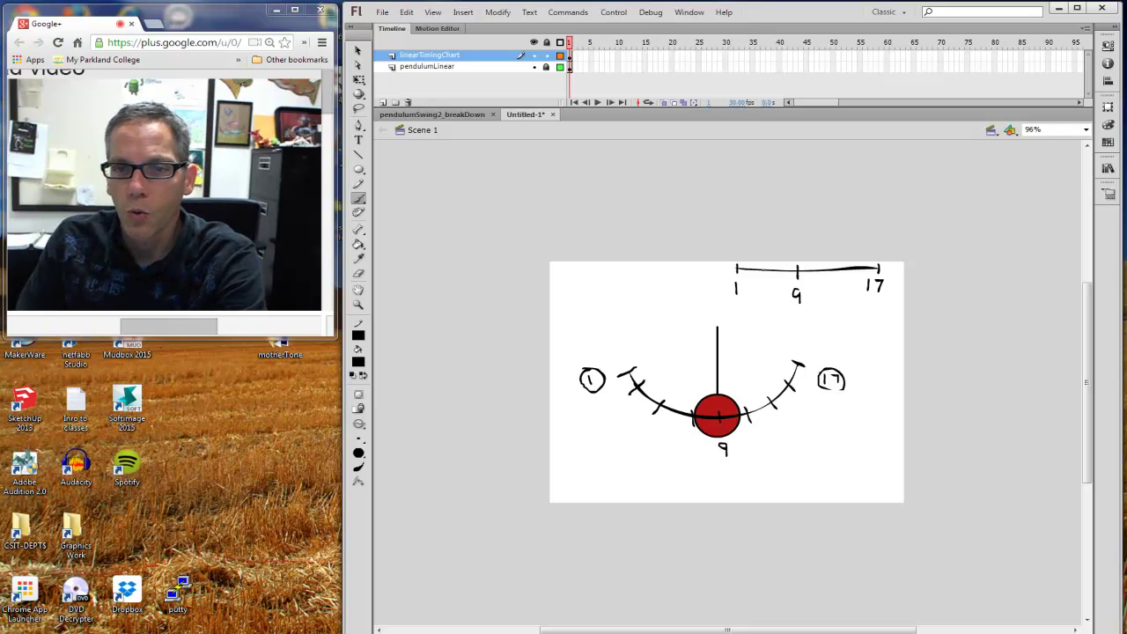
Step: Divide the timing line evenly with three ticks between 1 and 9 and three between 9 and 17
{"action": "left_click_drag", "start_coordinate": [762, 264], "coordinate": [762, 275]}
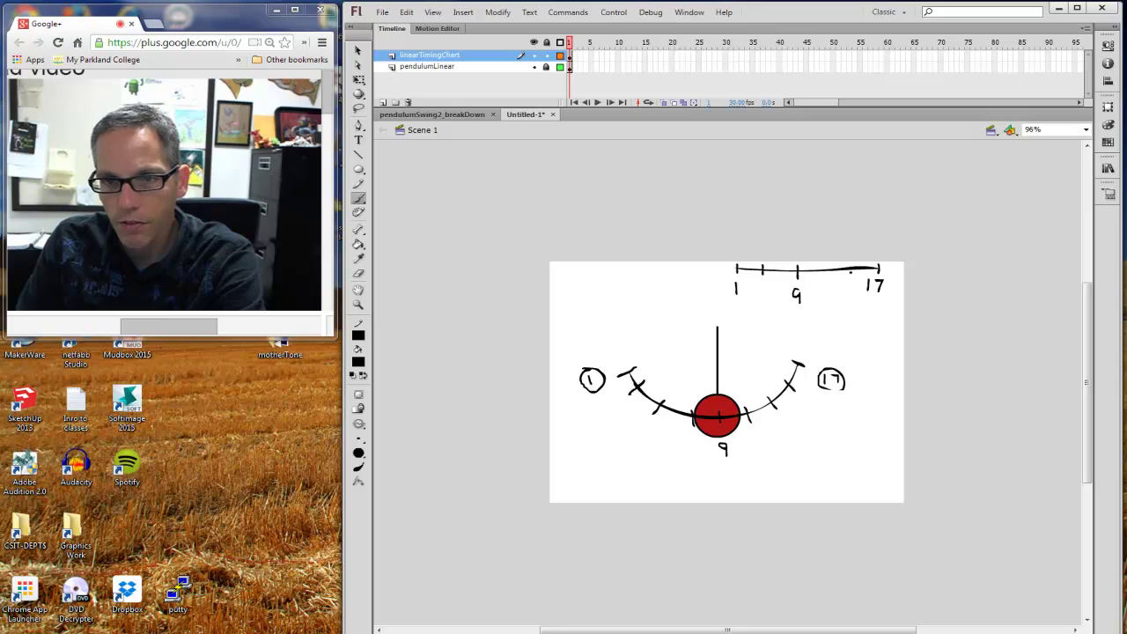
{"action": "left_click_drag", "start_coordinate": [839, 263], "coordinate": [839, 274]}
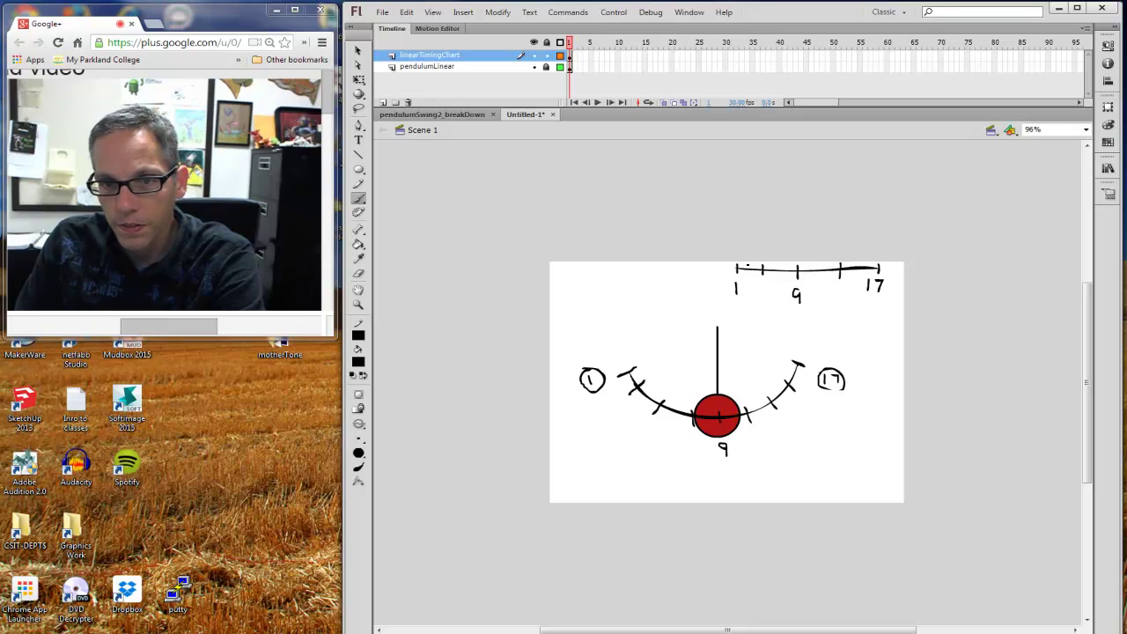
{"action": "mouse_move", "coordinate": [748, 264]}
{"action": "left_mouse_down"}
{"action": "mouse_move", "coordinate": [749, 275]}
{"action": "mouse_move", "coordinate": [859, 275]}
{"action": "left_mouse_up"}
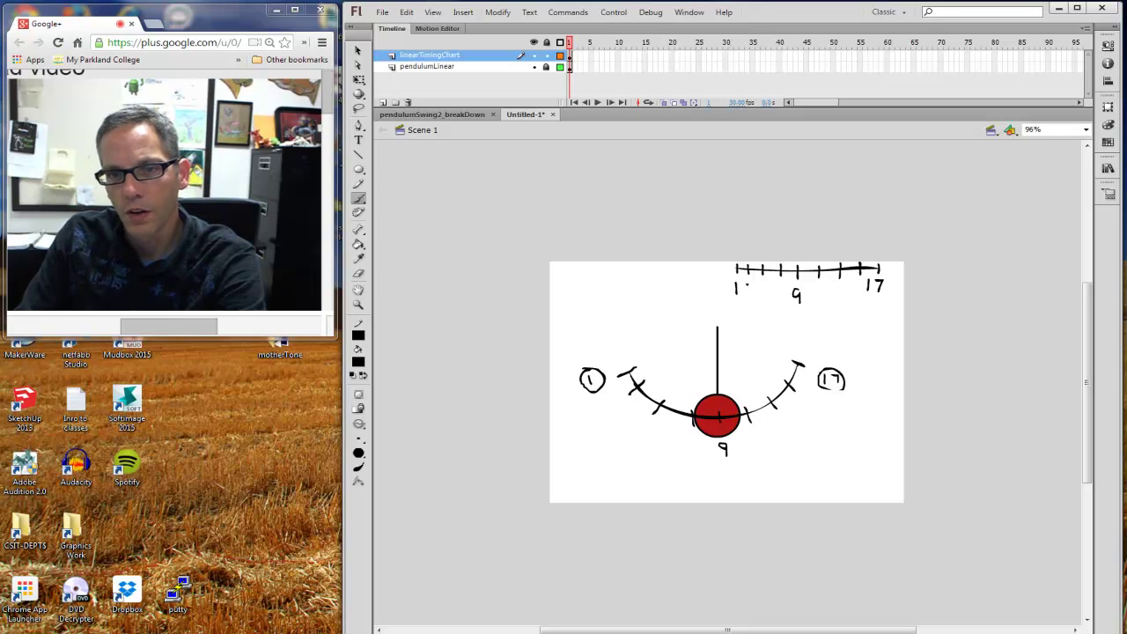
Step: Label the timing line's inbetween ticks 3, 5, 7, 11, 13 and 15
{"action": "mouse_move", "coordinate": [743, 284]}
{"action": "left_mouse_down"}
{"action": "mouse_move", "coordinate": [744, 297]}
{"action": "mouse_move", "coordinate": [766, 286]}
{"action": "mouse_move", "coordinate": [778, 299]}
{"action": "mouse_move", "coordinate": [853, 297]}
{"action": "left_mouse_up"}
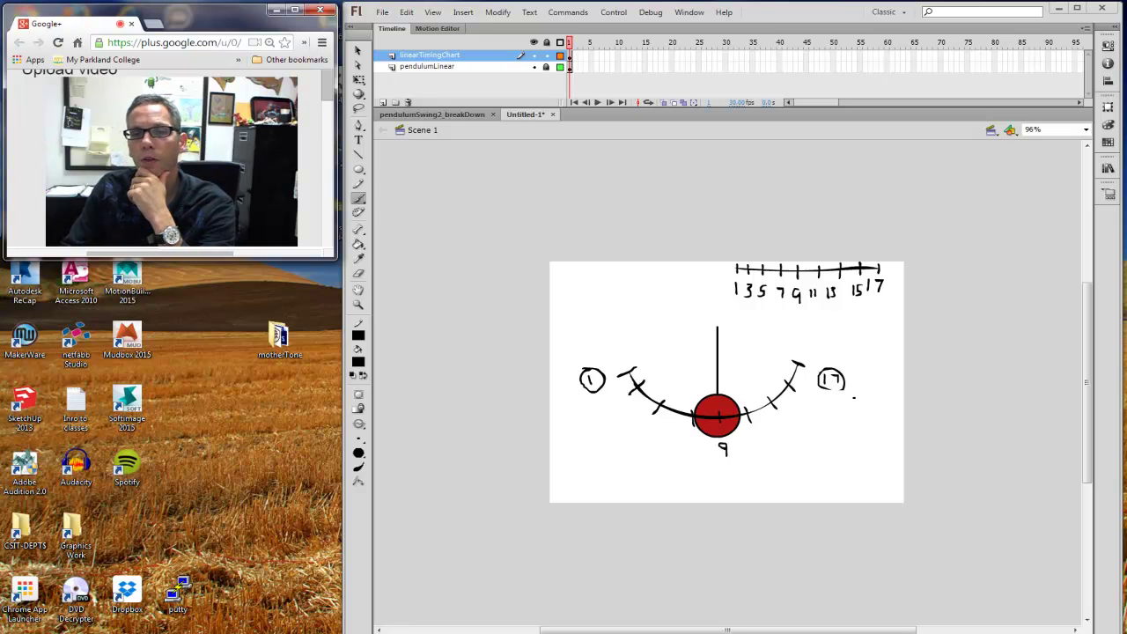
Step: Hide and show the linearTimingChart and pendulumLinear layers one at a time to check what each contains
{"action": "left_click", "coordinate": [532, 55]}
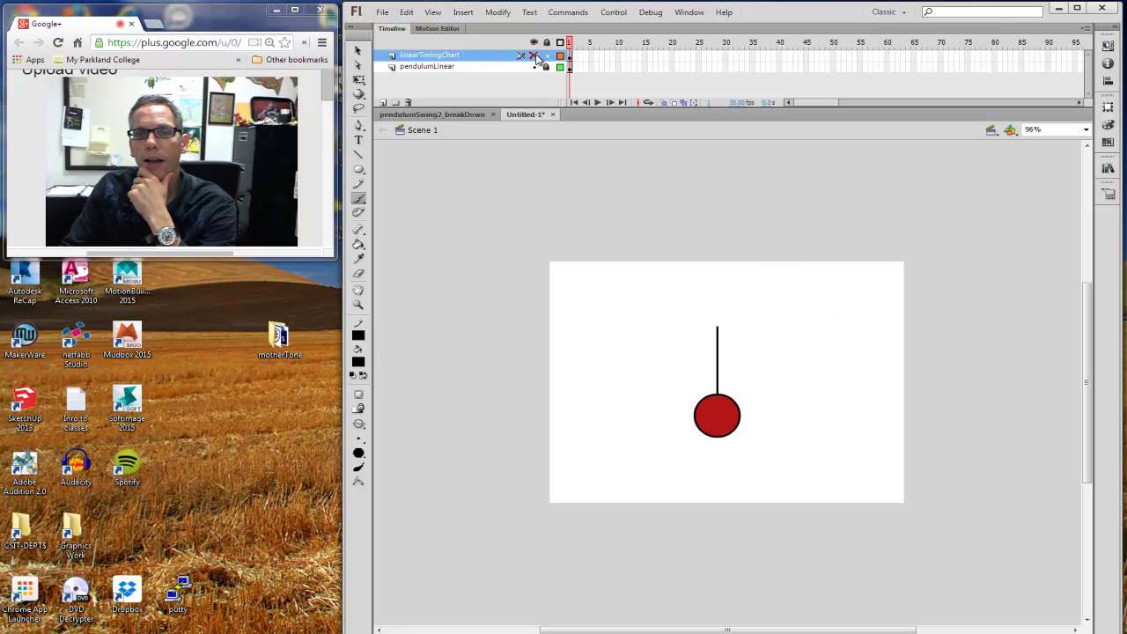
{"action": "left_click", "coordinate": [534, 56]}
{"action": "left_click", "coordinate": [535, 57]}
{"action": "left_click", "coordinate": [534, 56]}
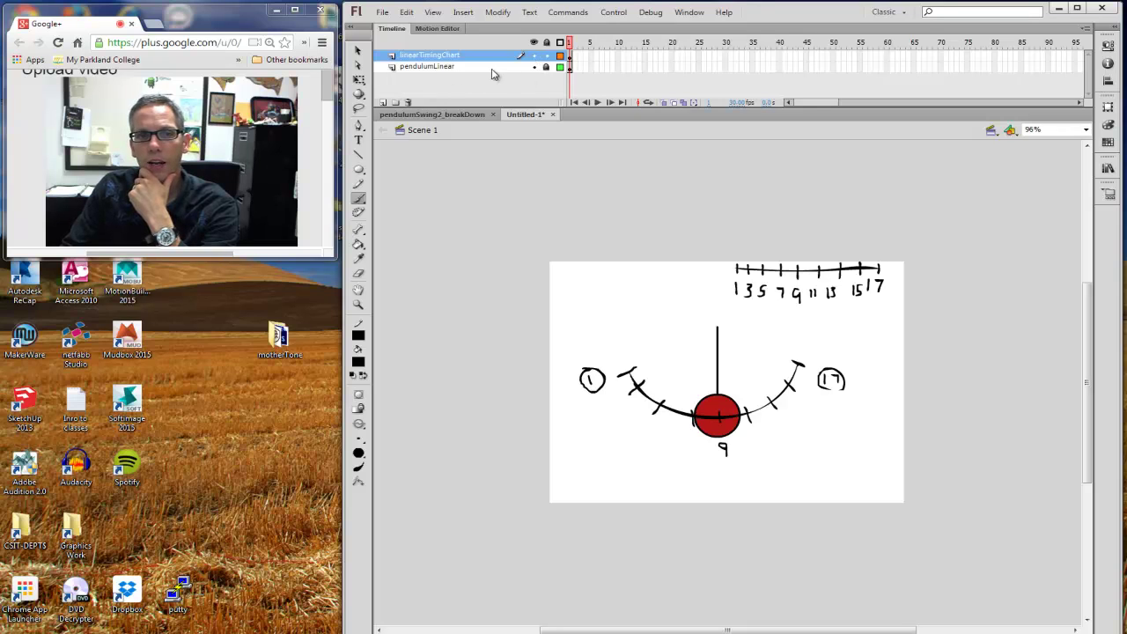
{"action": "left_click", "coordinate": [532, 67]}
{"action": "left_click", "coordinate": [532, 67]}
{"action": "left_click", "coordinate": [533, 67]}
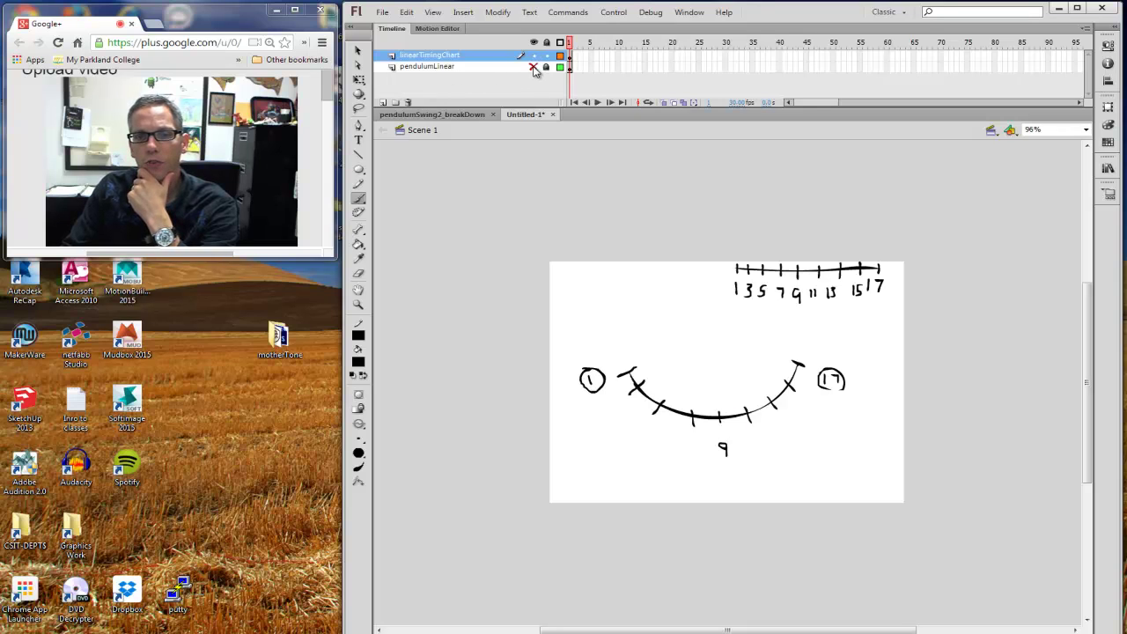
{"action": "left_click", "coordinate": [532, 67]}
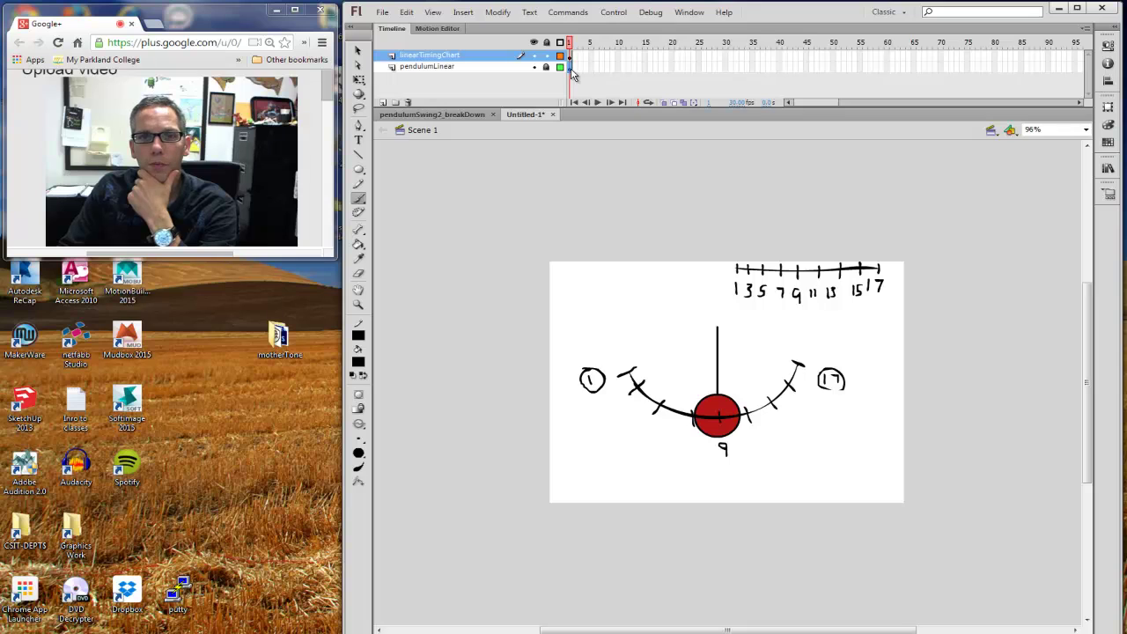
Step: Lock the linearTimingChart layer and unlock the pendulumLinear layer for editing with the Free Transform tool
{"action": "left_click", "coordinate": [571, 67]}
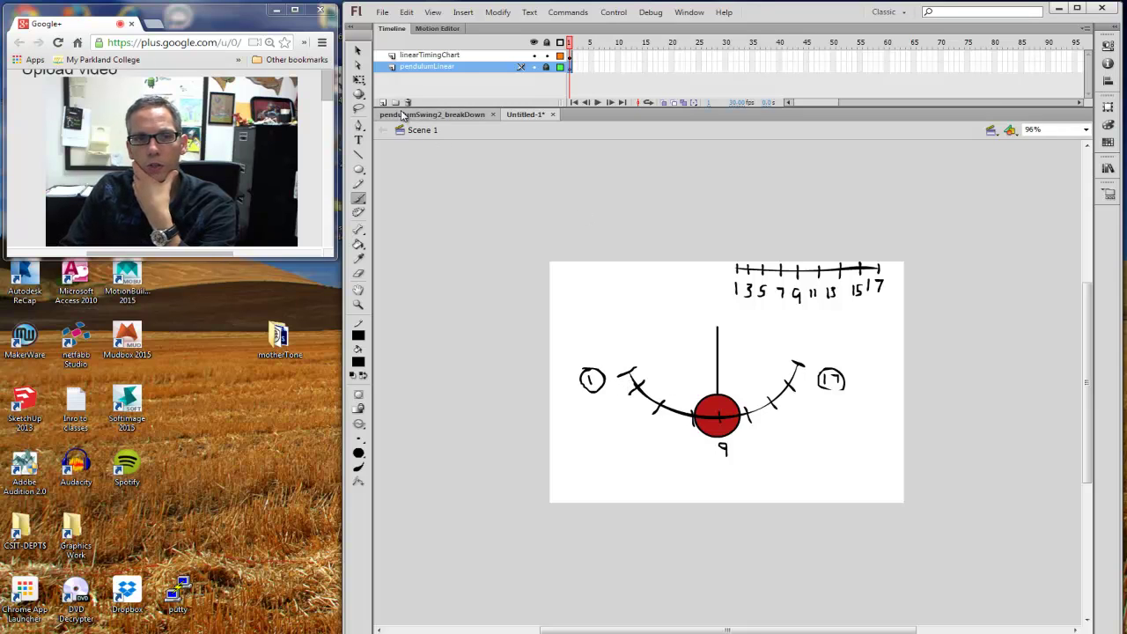
{"action": "left_click", "coordinate": [359, 80]}
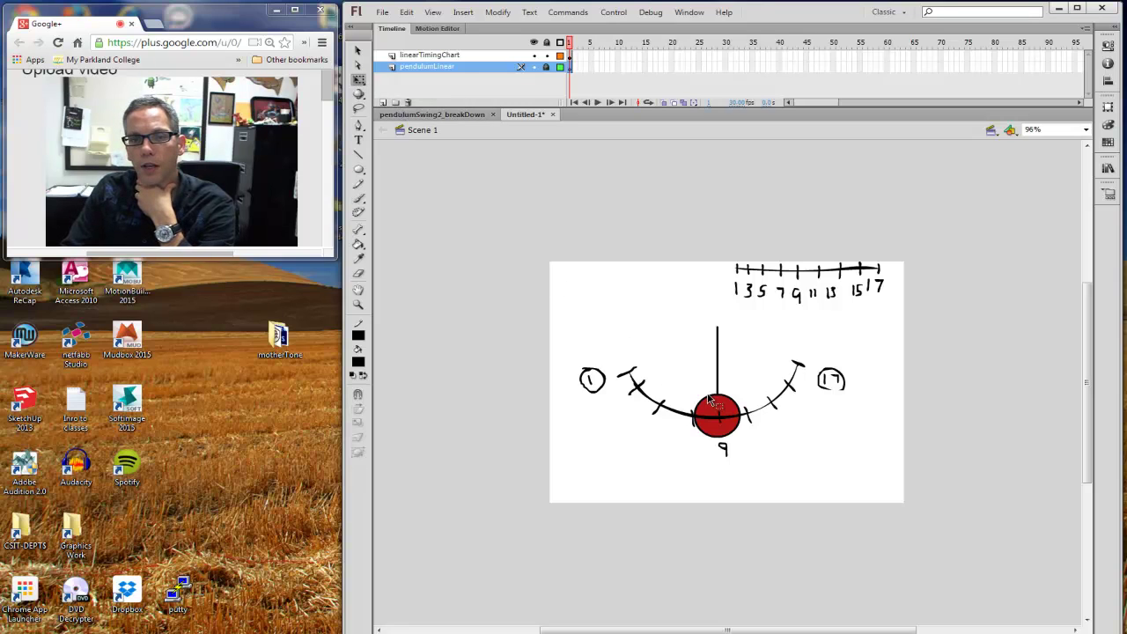
{"action": "left_click", "coordinate": [547, 66]}
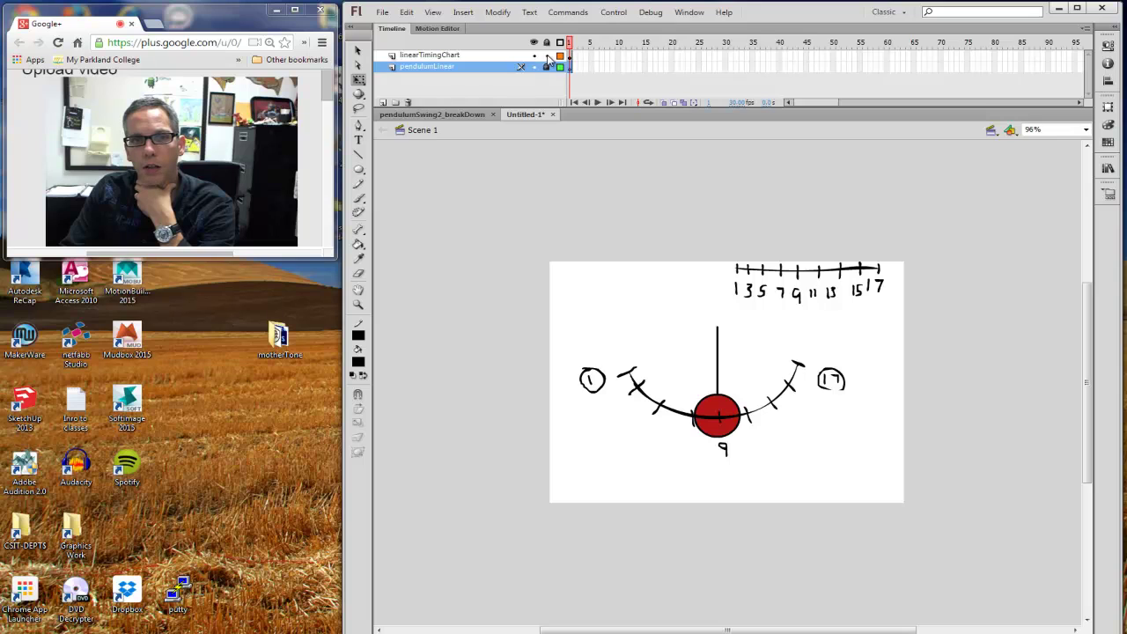
{"action": "left_click", "coordinate": [546, 66]}
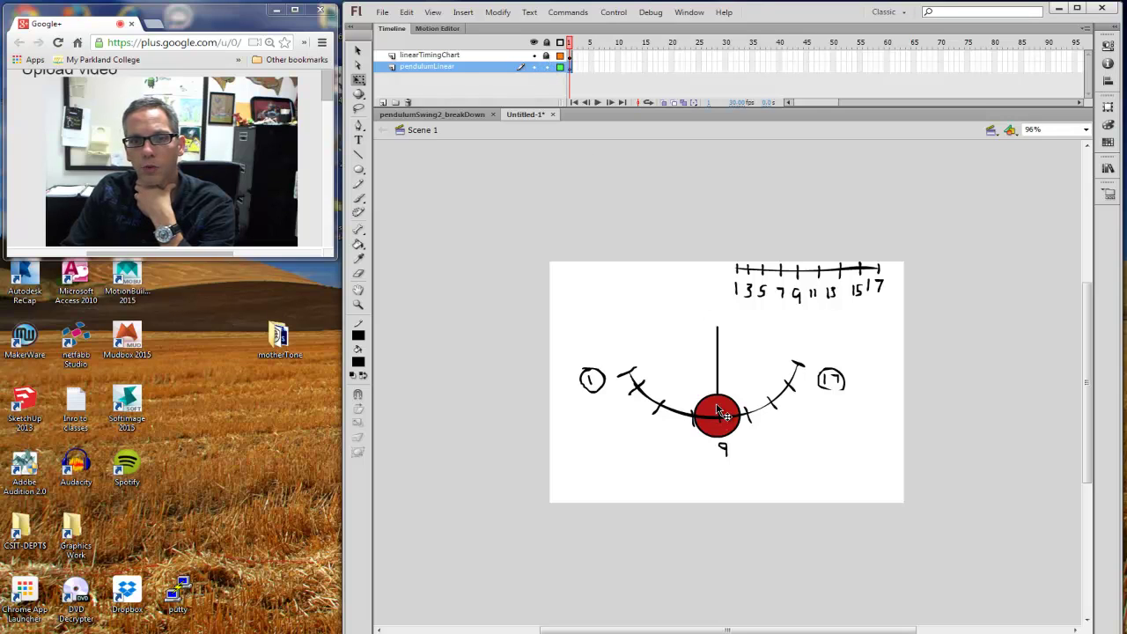
Step: Move the pendulum's transformation point to the top end of its string and rotate the pendulum to the arc's extreme 1
{"action": "left_click", "coordinate": [720, 412]}
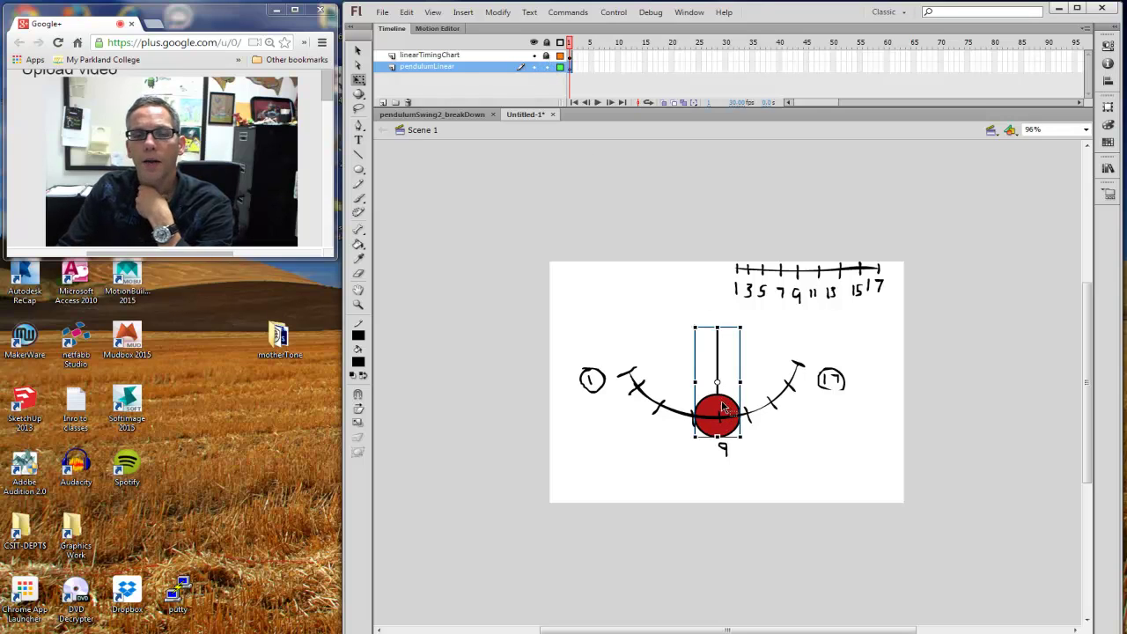
{"action": "left_click", "coordinate": [358, 80]}
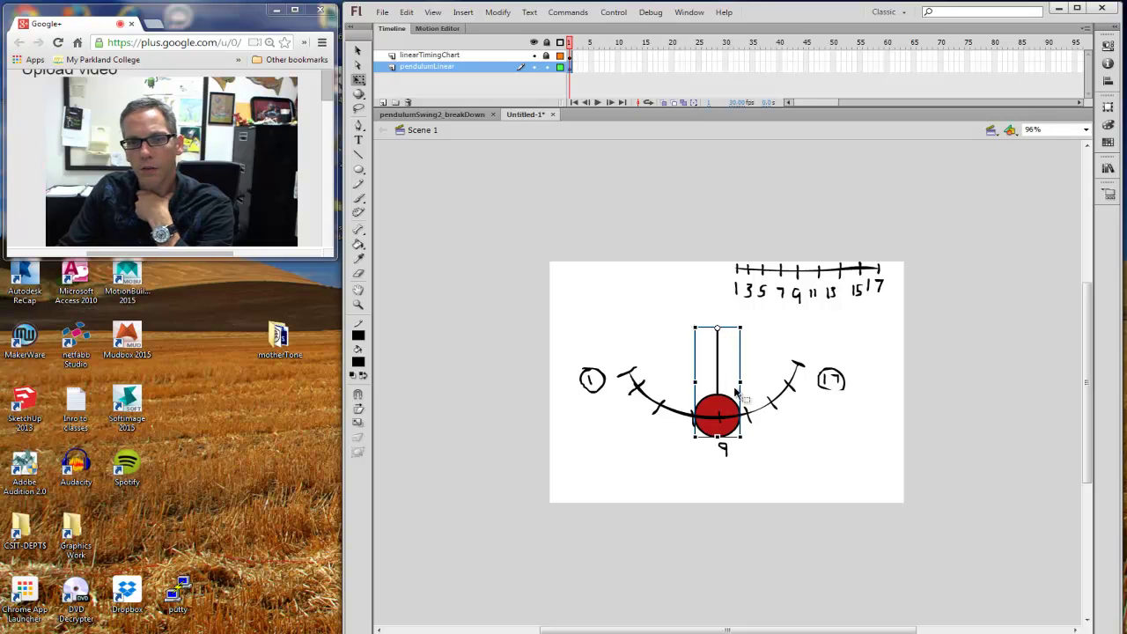
{"action": "left_click_drag", "start_coordinate": [754, 433], "coordinate": [629, 396]}
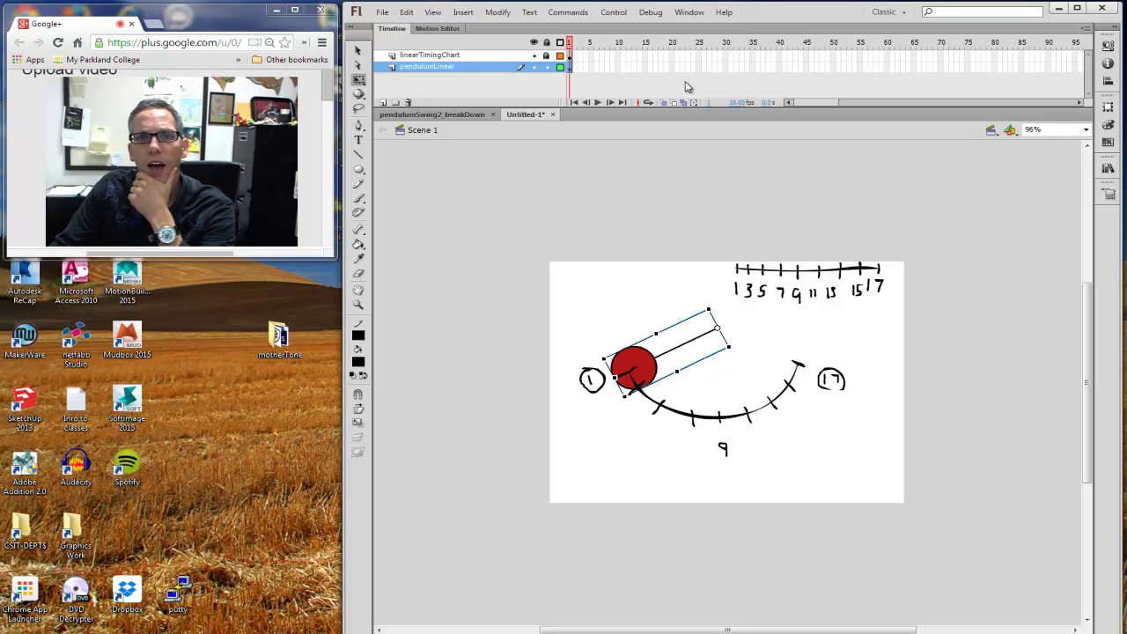
Step: Convert frames 2 to 18 of the pendulumLinear layer to blank keyframes
{"action": "left_click", "coordinate": [579, 74]}
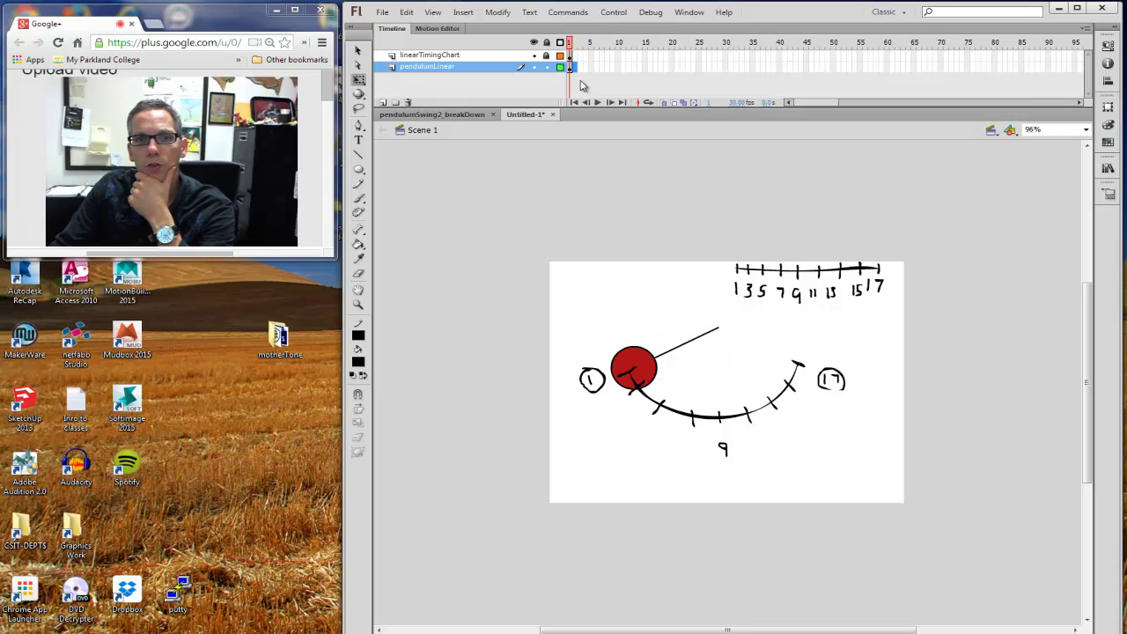
{"action": "left_click_drag", "start_coordinate": [577, 72], "coordinate": [663, 72]}
{"action": "key", "text": "F5"}
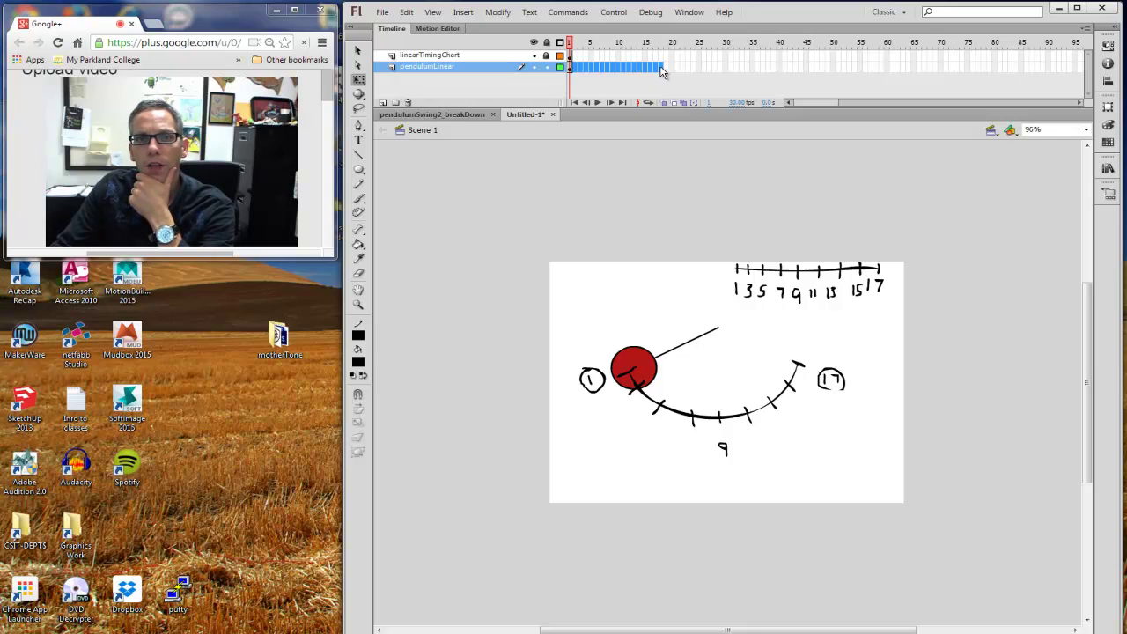
{"action": "right_click", "coordinate": [662, 70]}
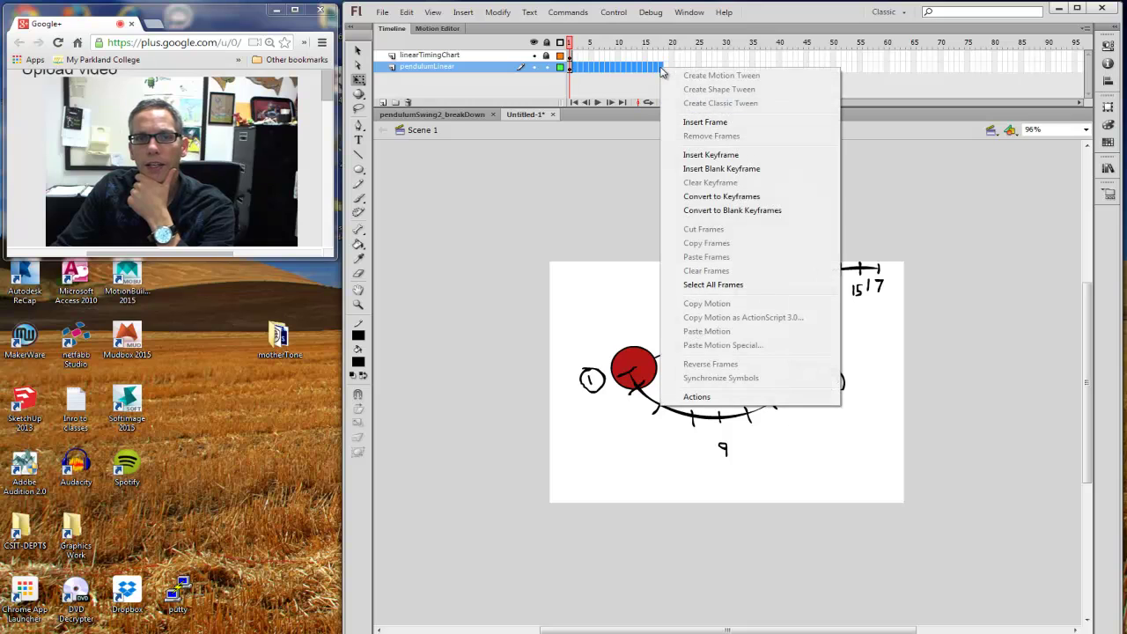
{"action": "left_click", "coordinate": [731, 210]}
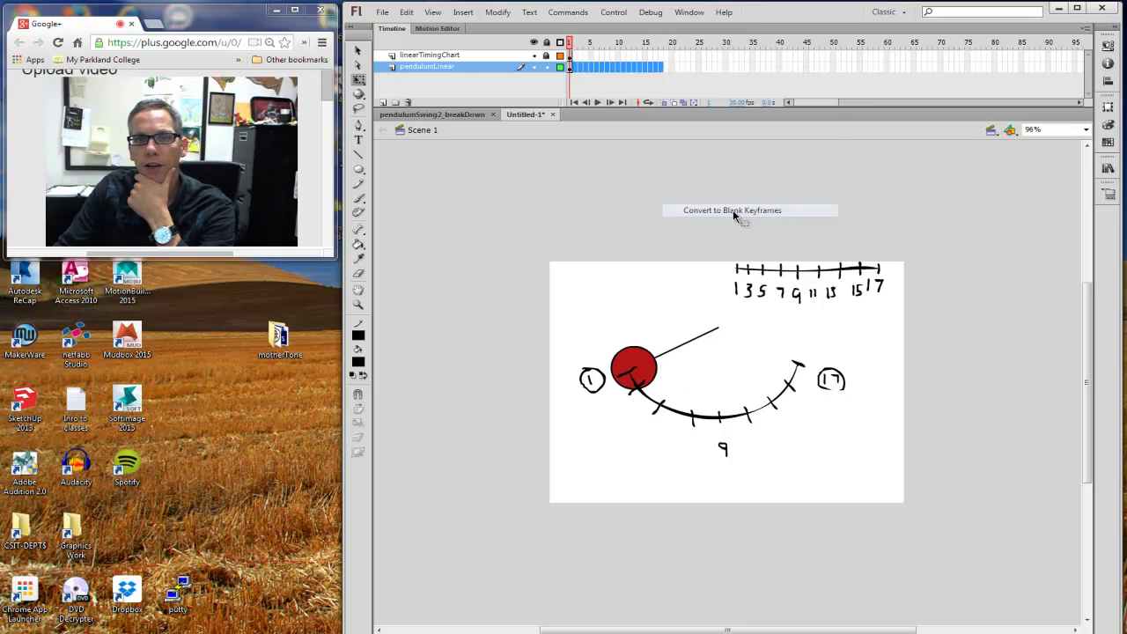
Step: Examine the blank keyframes on pendulumLinear and compare them with frame 1, where the timing chart is drawn
{"action": "left_click", "coordinate": [577, 69]}
{"action": "left_click", "coordinate": [582, 70]}
{"action": "left_click", "coordinate": [587, 70]}
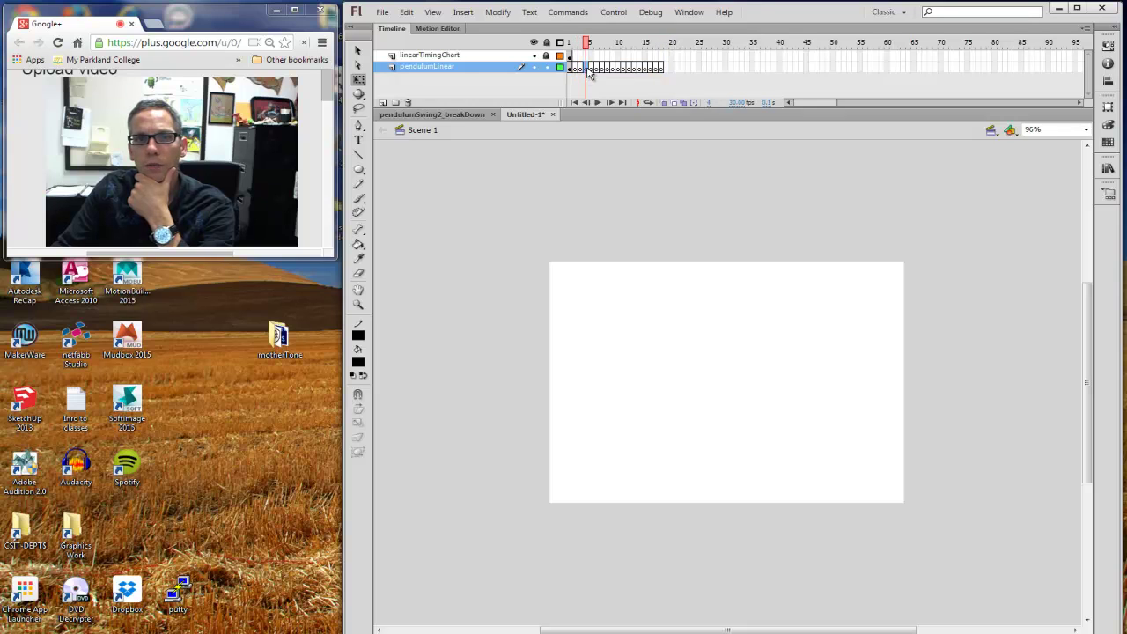
{"action": "left_click", "coordinate": [592, 71]}
{"action": "left_click", "coordinate": [597, 71]}
{"action": "left_click_drag", "start_coordinate": [667, 70], "coordinate": [574, 66]}
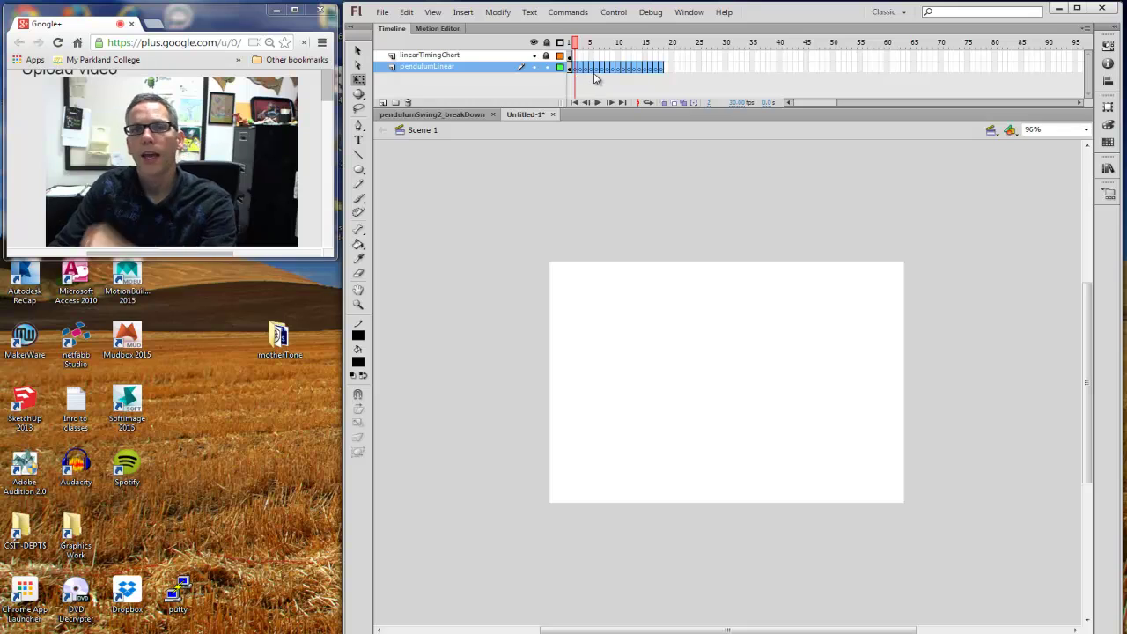
{"action": "left_click", "coordinate": [594, 85]}
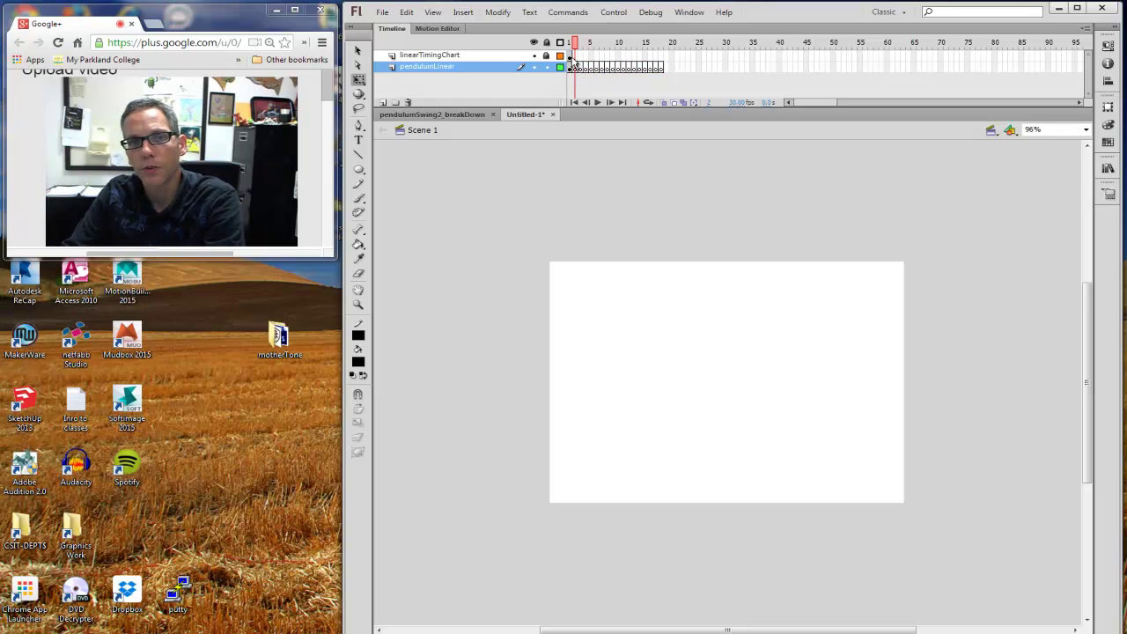
{"action": "left_click", "coordinate": [571, 58]}
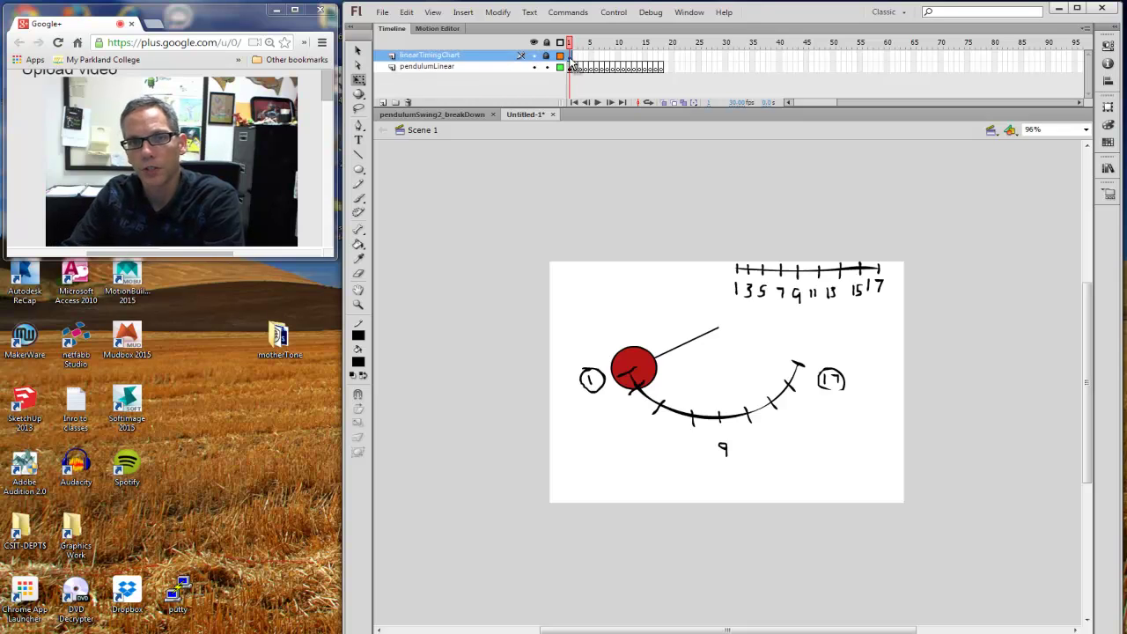
{"action": "mouse_move", "coordinate": [574, 44]}
{"action": "left_mouse_down"}
{"action": "mouse_move", "coordinate": [664, 43]}
{"action": "mouse_move", "coordinate": [569, 42]}
{"action": "left_mouse_up"}
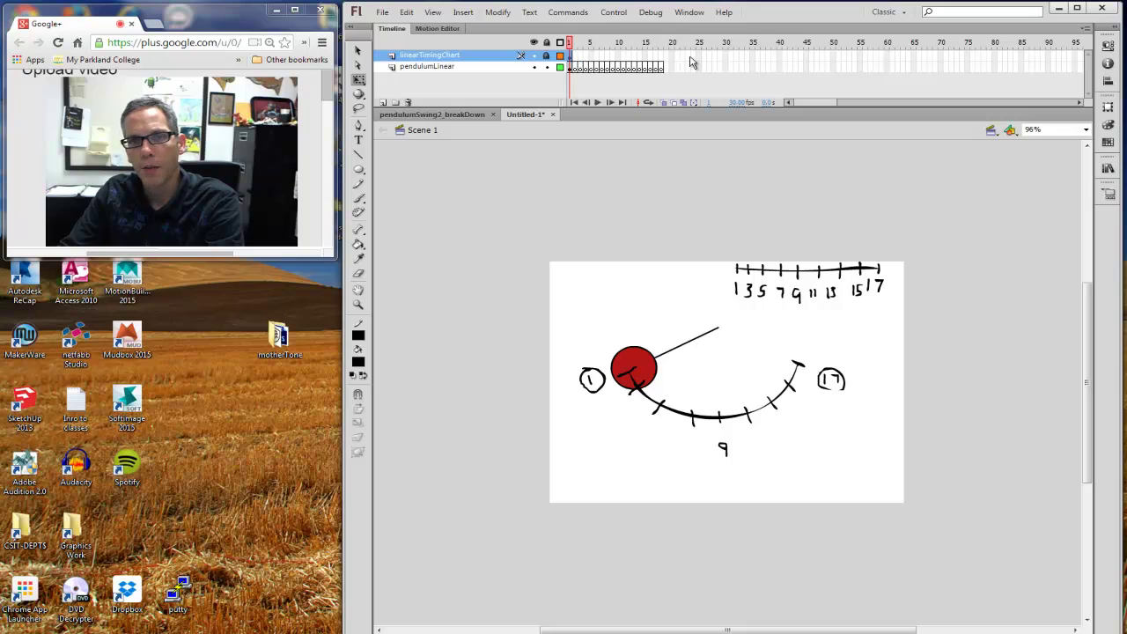
Step: Extend the timing chart through the animation by inserting a keyframe at frame 35 of linearTimingChart, and return to frame 1
{"action": "left_click", "coordinate": [753, 58]}
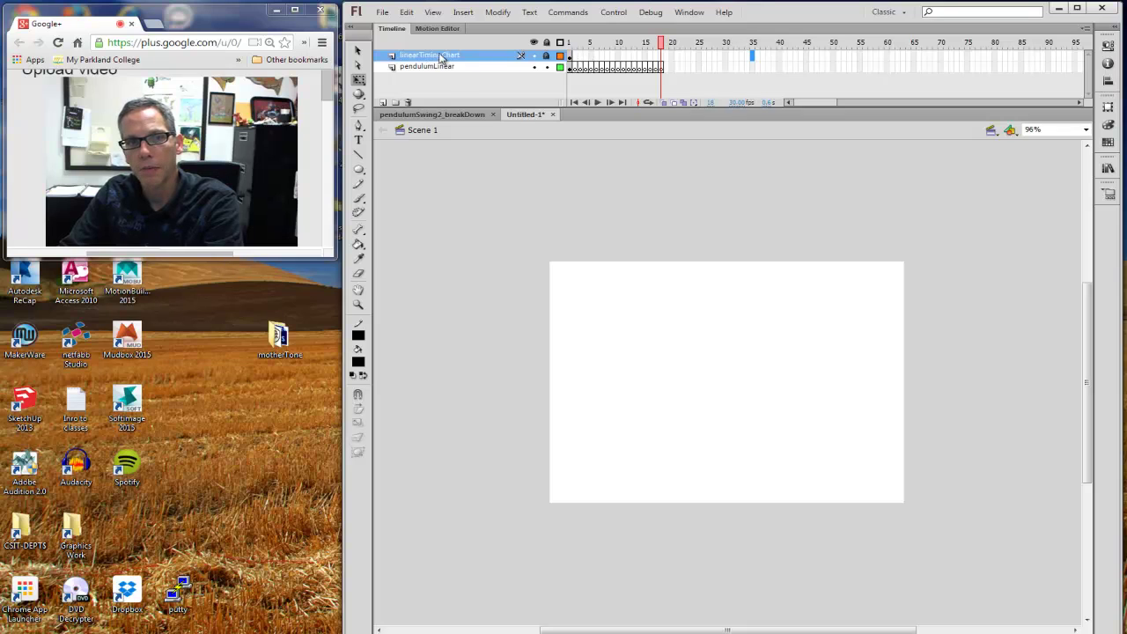
{"action": "right_click", "coordinate": [754, 59]}
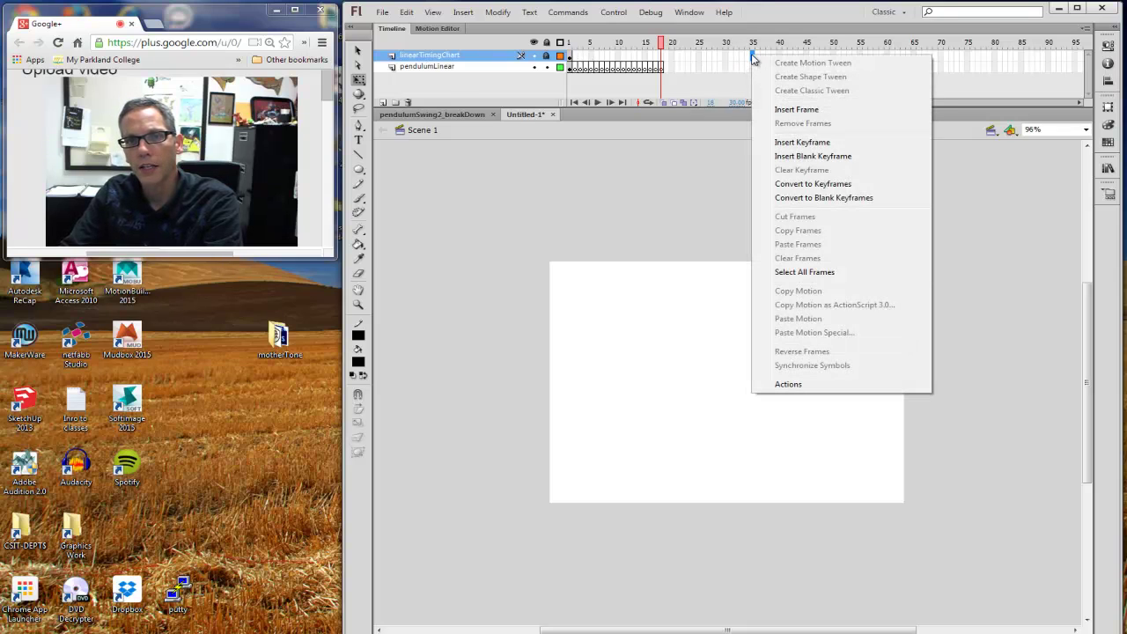
{"action": "left_click", "coordinate": [816, 143]}
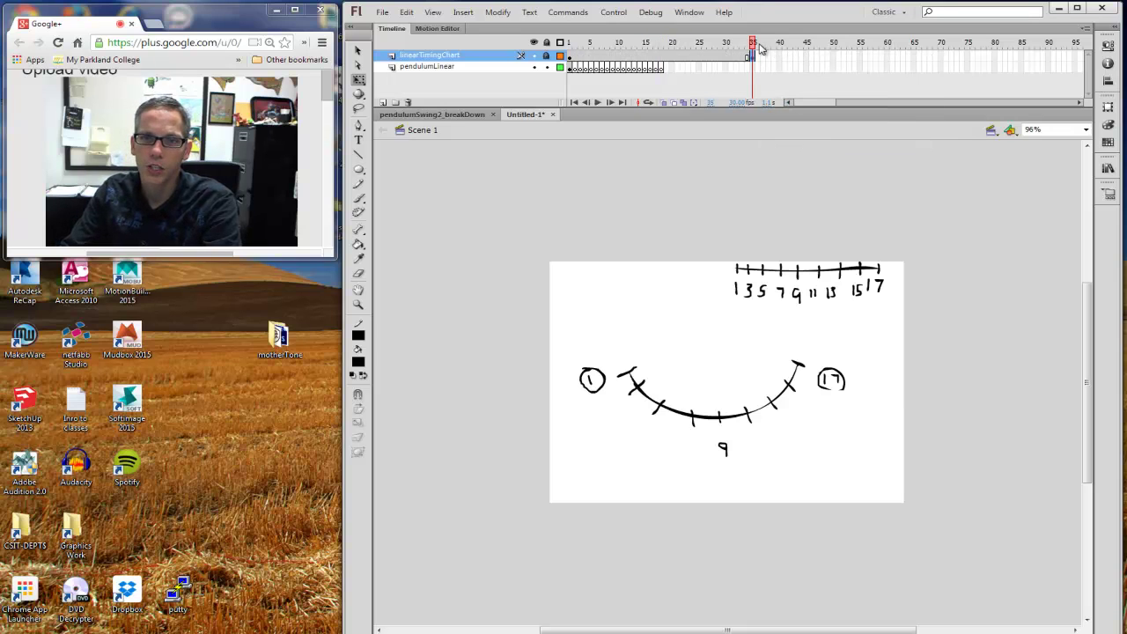
{"action": "left_click_drag", "start_coordinate": [753, 43], "coordinate": [570, 44]}
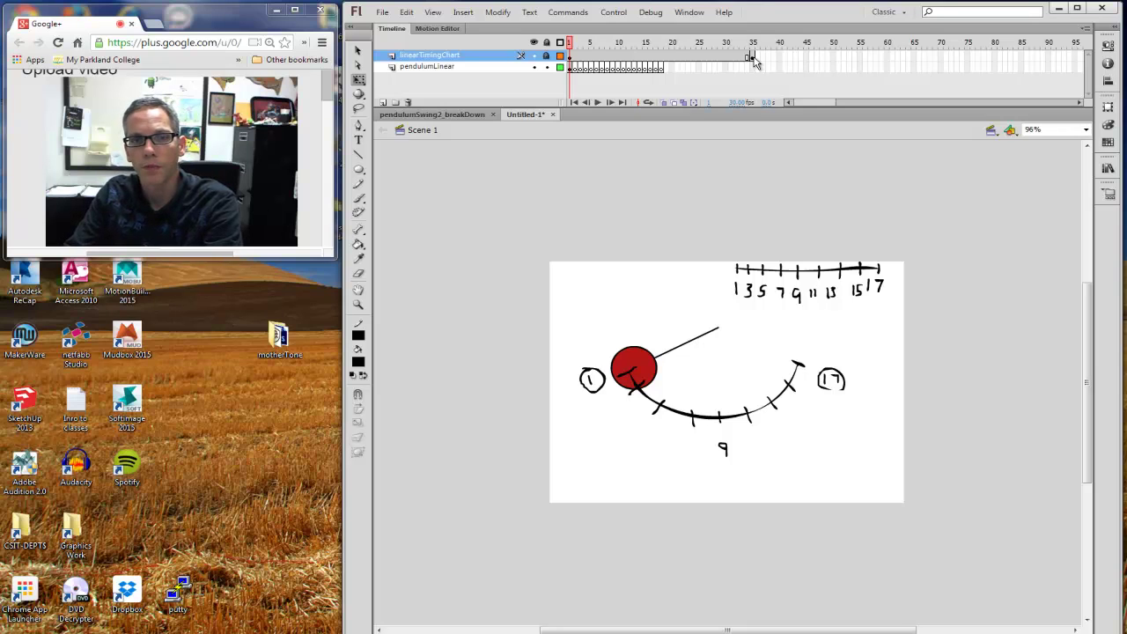
Step: Copy the pendulum from frame 1, paste it in place at frame 17 of pendulumLinear, and rotate it to the arc's extreme 17
{"action": "left_click", "coordinate": [576, 69]}
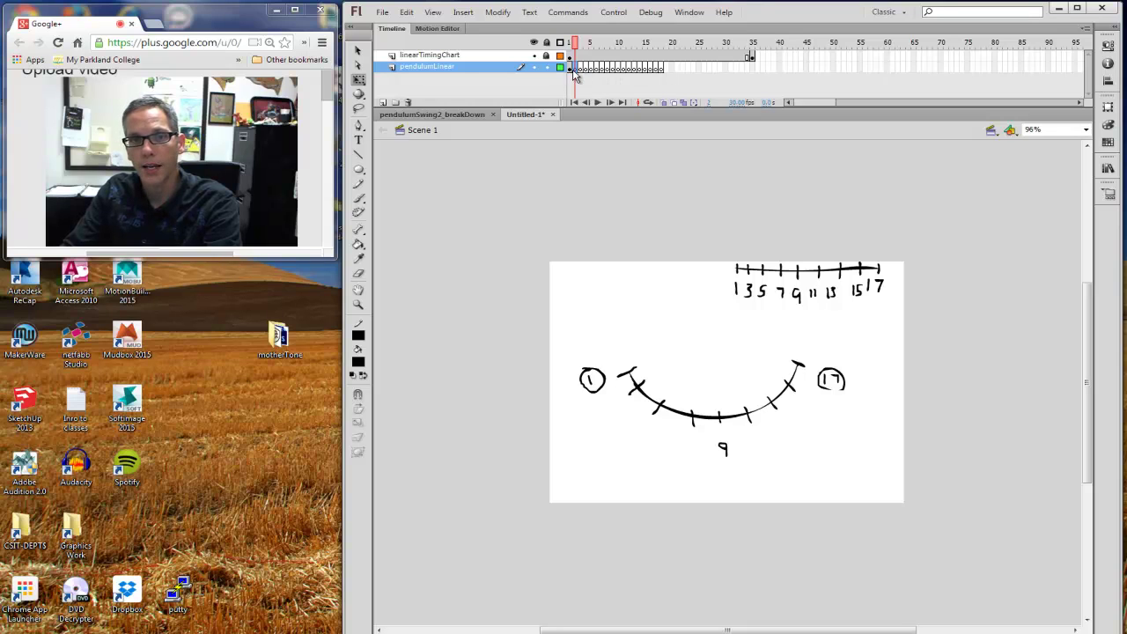
{"action": "left_click", "coordinate": [570, 68]}
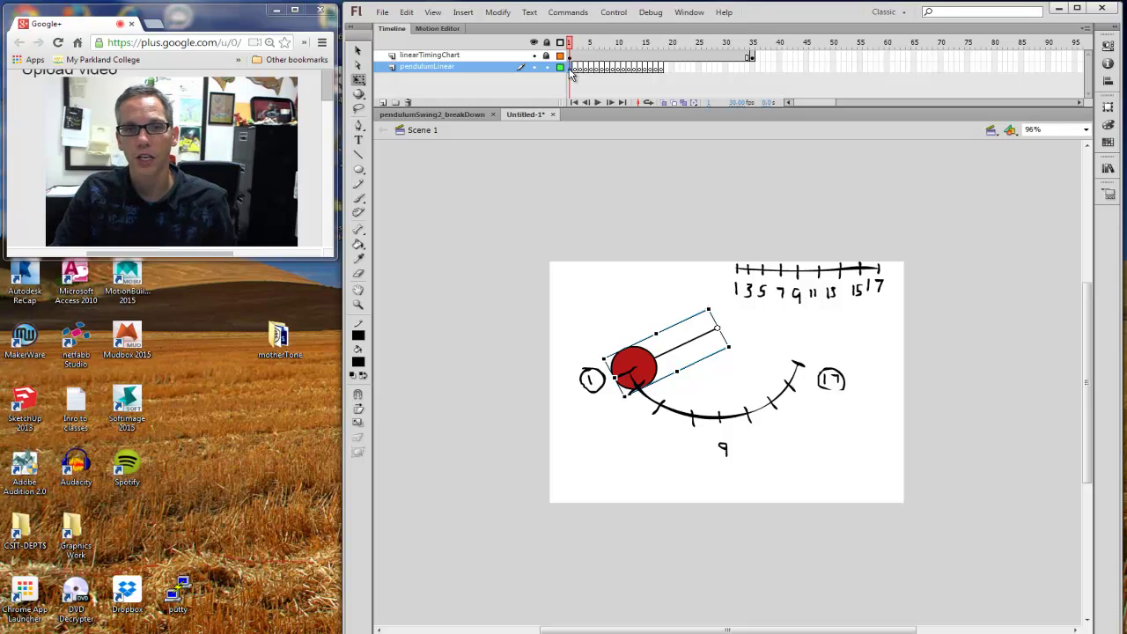
{"action": "left_click", "coordinate": [660, 70]}
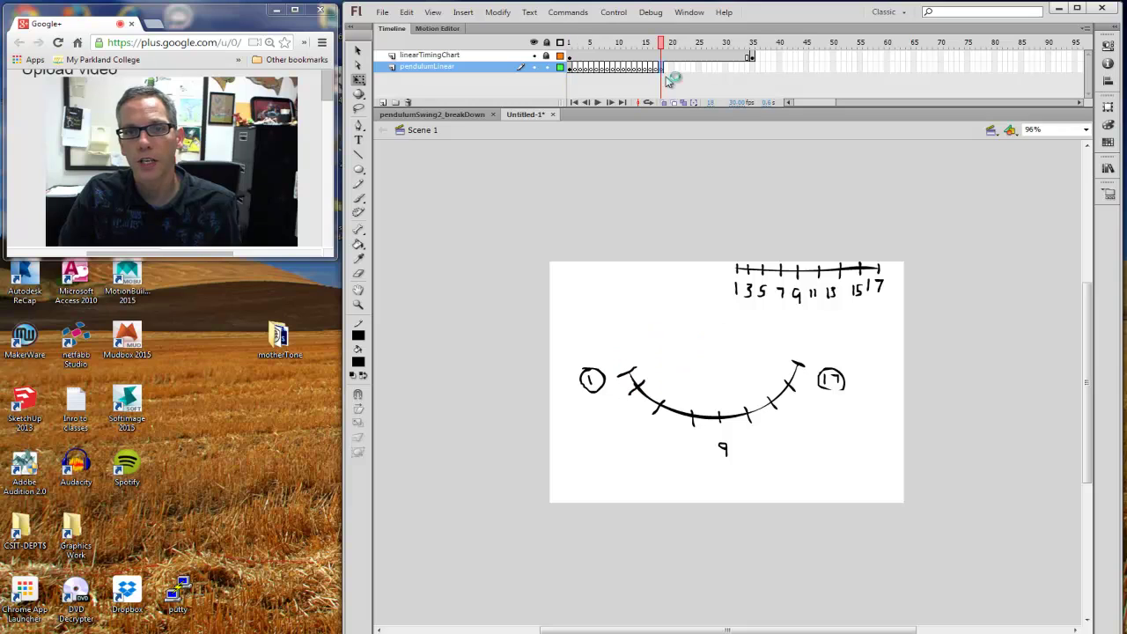
{"action": "left_click", "coordinate": [656, 68]}
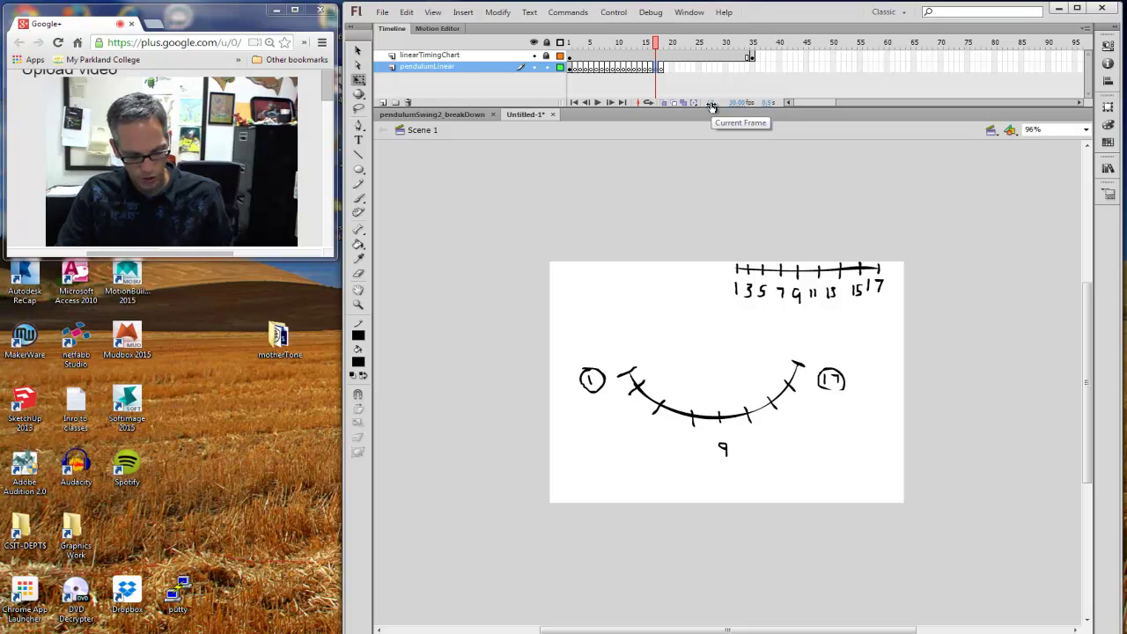
{"action": "key", "text": "ctrl+shift+v"}
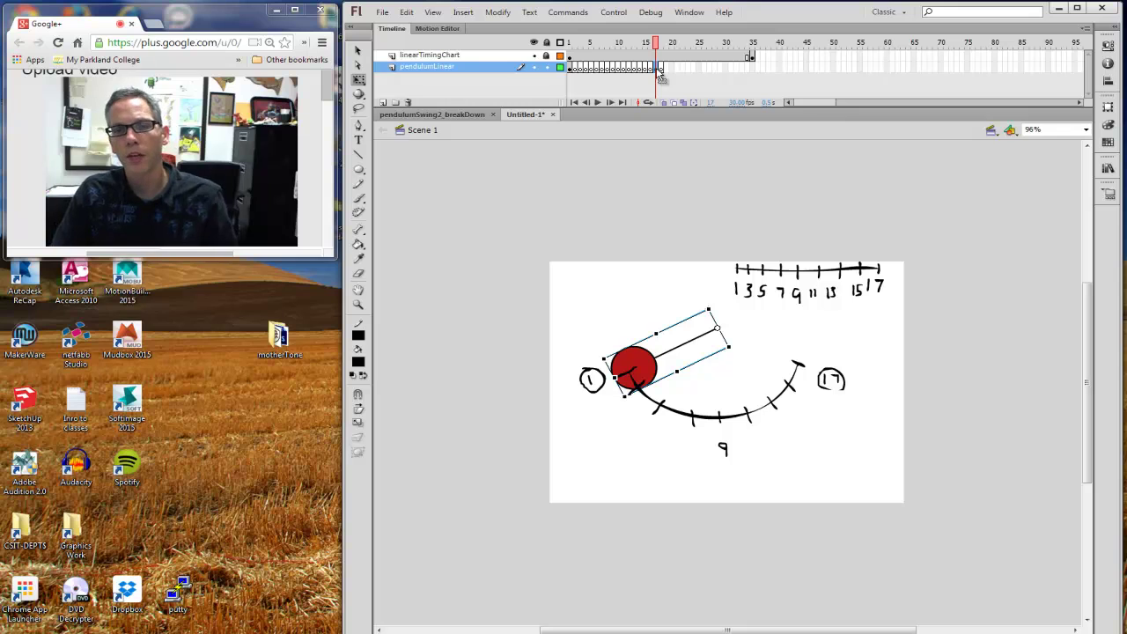
{"action": "left_click_drag", "start_coordinate": [601, 350], "coordinate": [827, 393]}
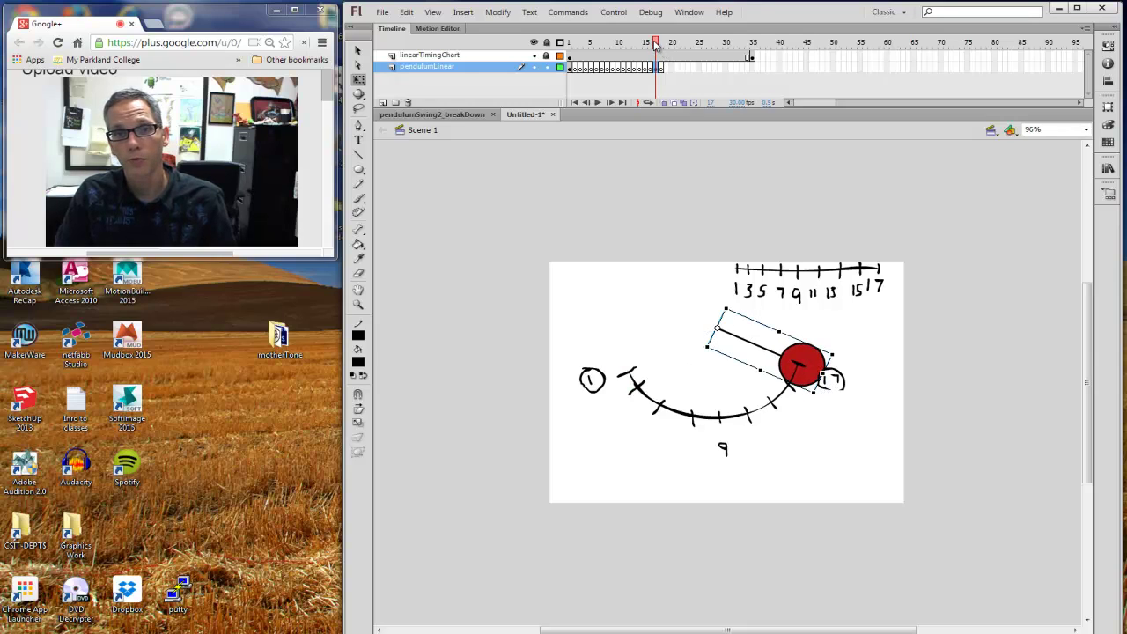
Step: Unlock linearTimingChart and mark the keys with the brush: circle 1 and 17 on the timing chart, and bracket 9 on both chart and arc
{"action": "left_click_drag", "start_coordinate": [654, 44], "coordinate": [615, 48]}
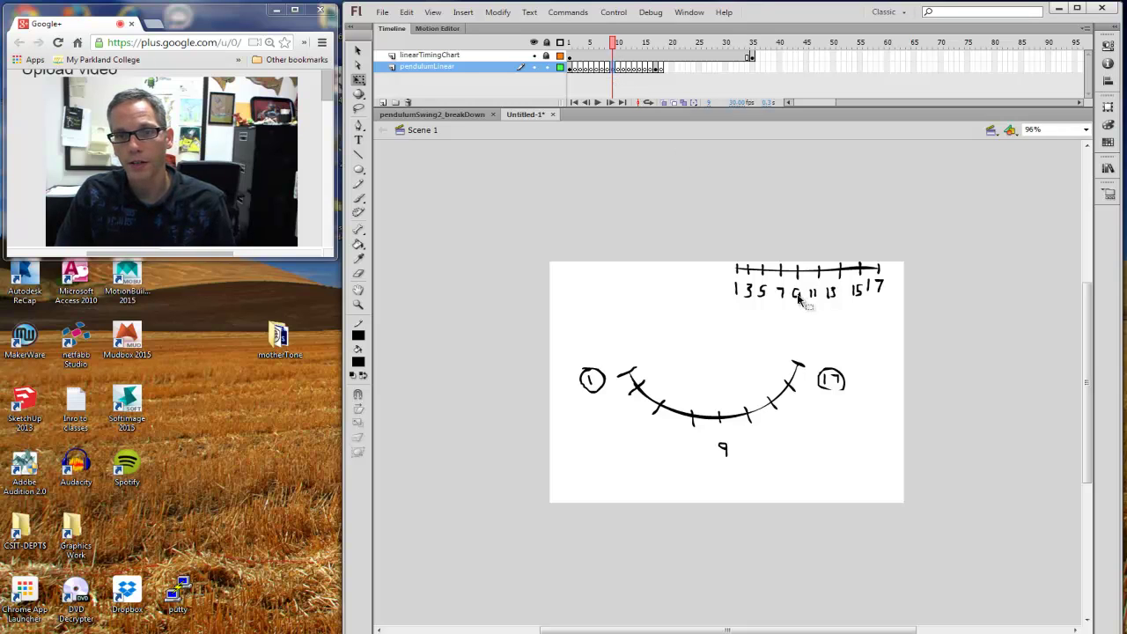
{"action": "left_click_drag", "start_coordinate": [799, 299], "coordinate": [797, 302]}
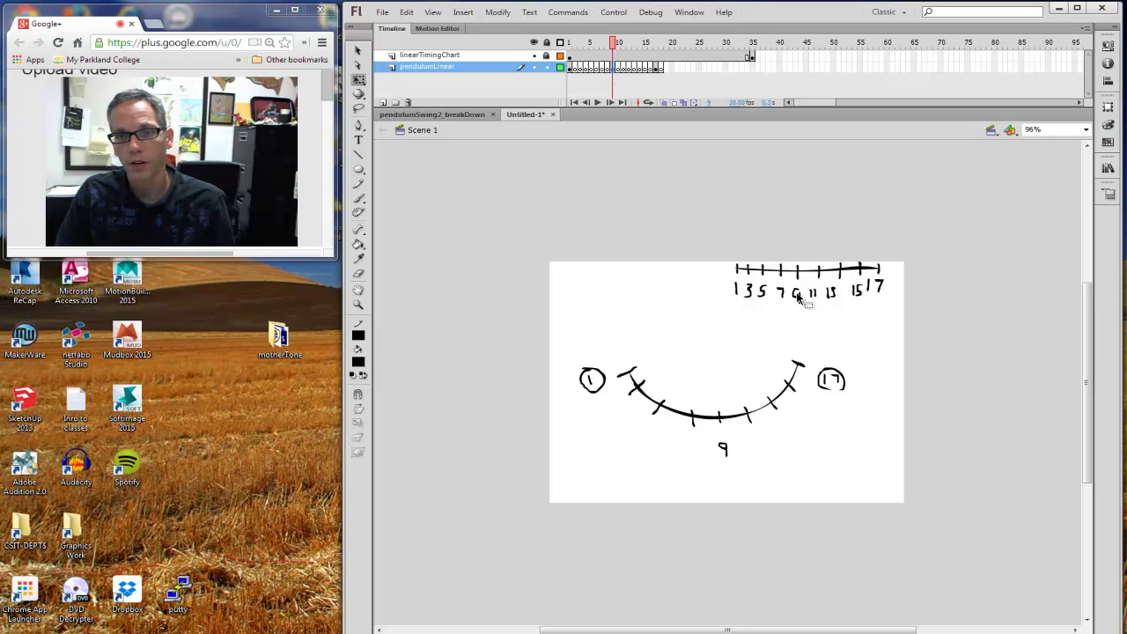
{"action": "left_click", "coordinate": [570, 56]}
{"action": "left_click", "coordinate": [358, 198]}
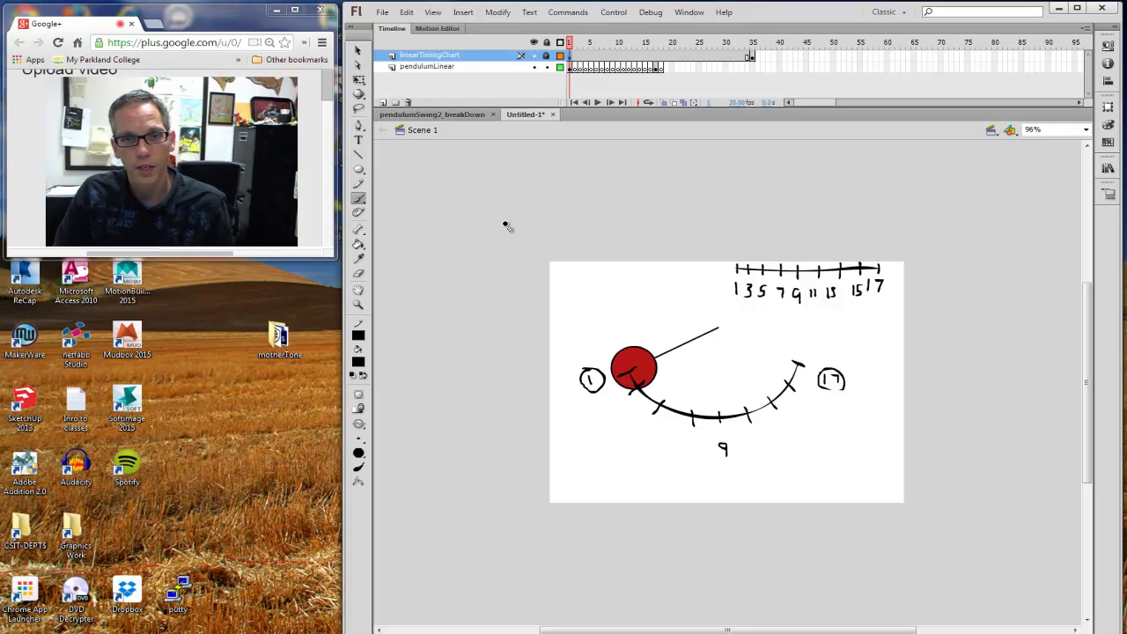
{"action": "left_click", "coordinate": [742, 286]}
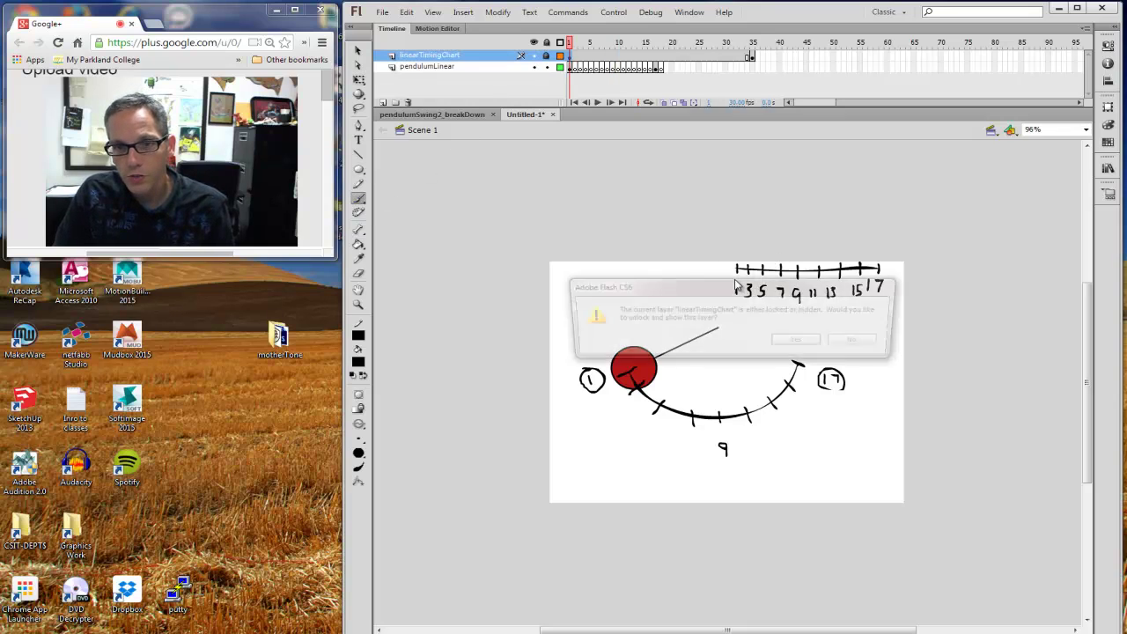
{"action": "left_click", "coordinate": [798, 342]}
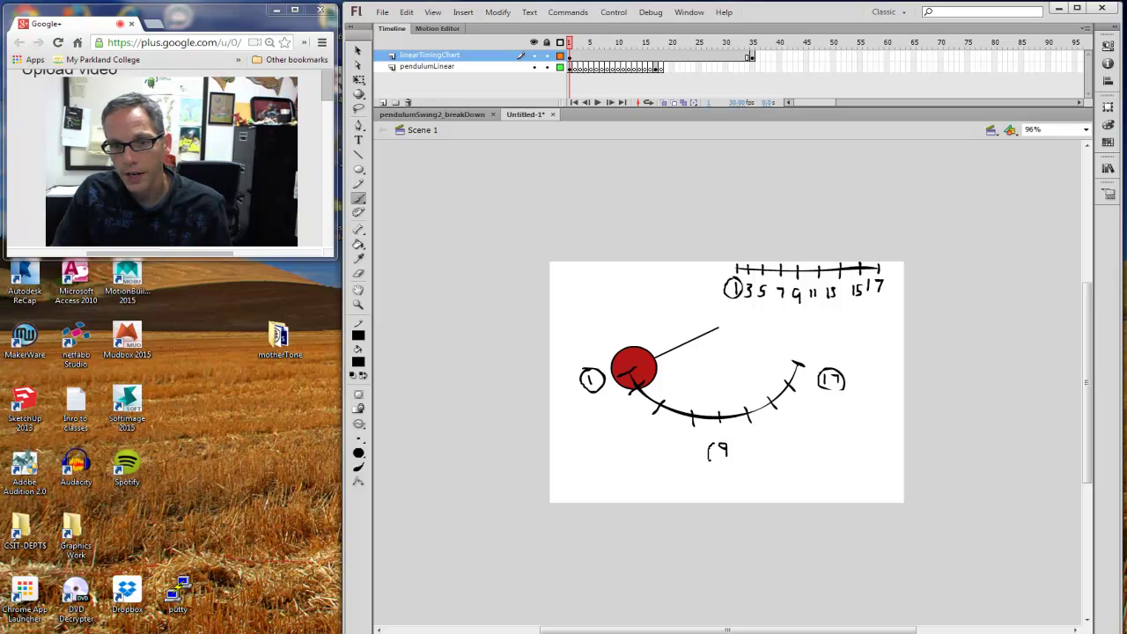
{"action": "left_click_drag", "start_coordinate": [733, 441], "coordinate": [729, 466]}
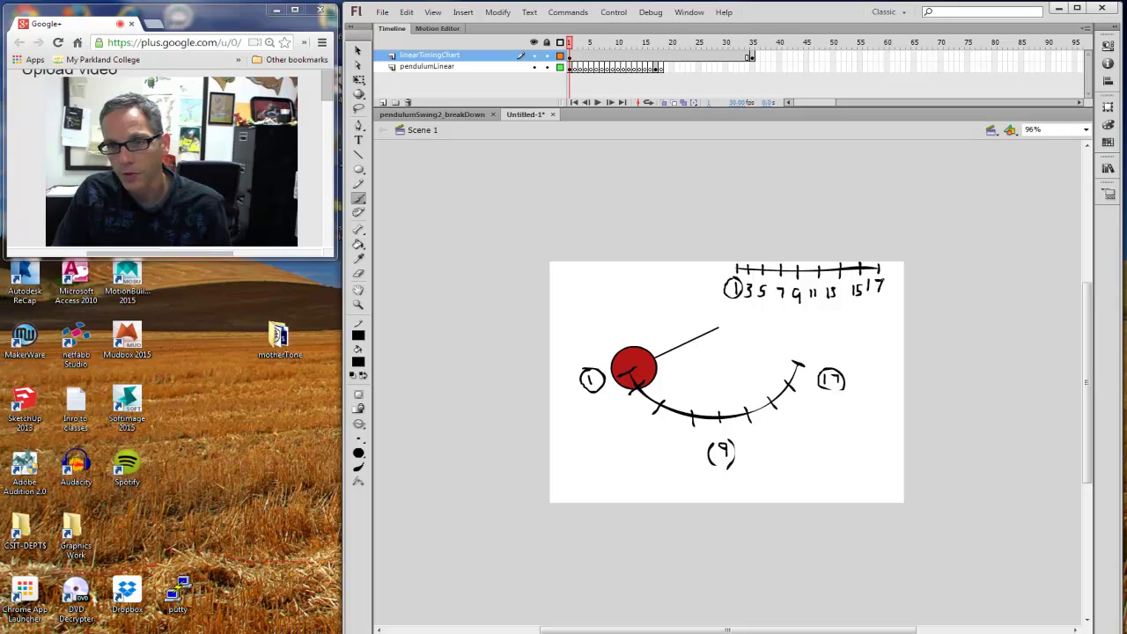
{"action": "left_click_drag", "start_coordinate": [889, 283], "coordinate": [868, 287]}
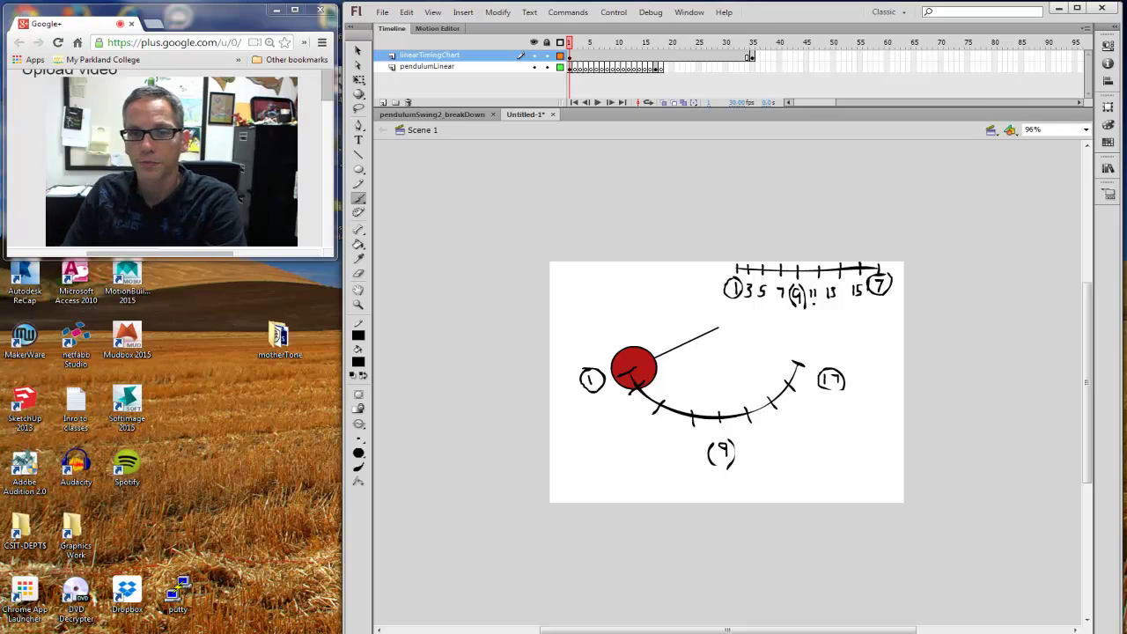
Step: Paste the pendulum in place at frame 9 of pendulumLinear and rotate it to hang vertically over the arc's breakdown mark 9
{"action": "left_click", "coordinate": [570, 69]}
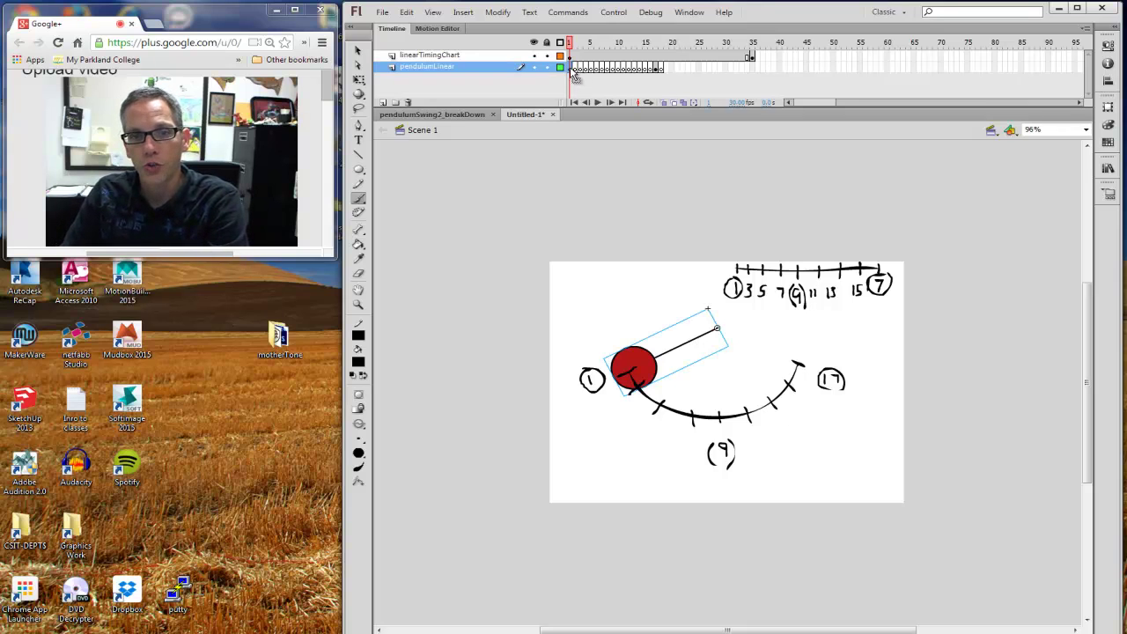
{"action": "left_click", "coordinate": [658, 71]}
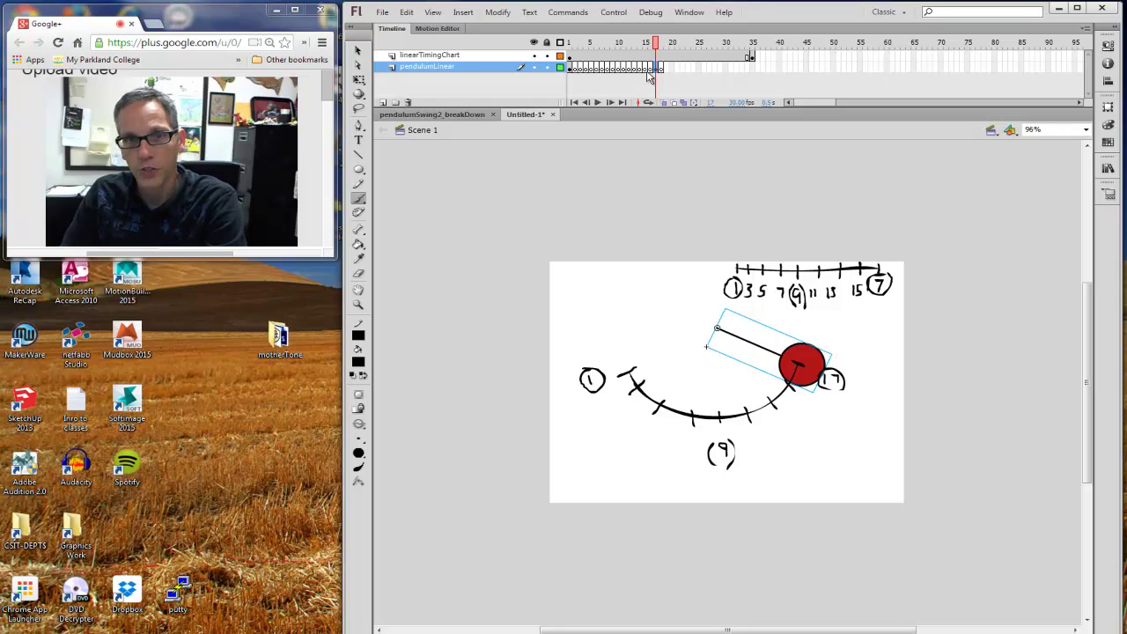
{"action": "left_click", "coordinate": [603, 69]}
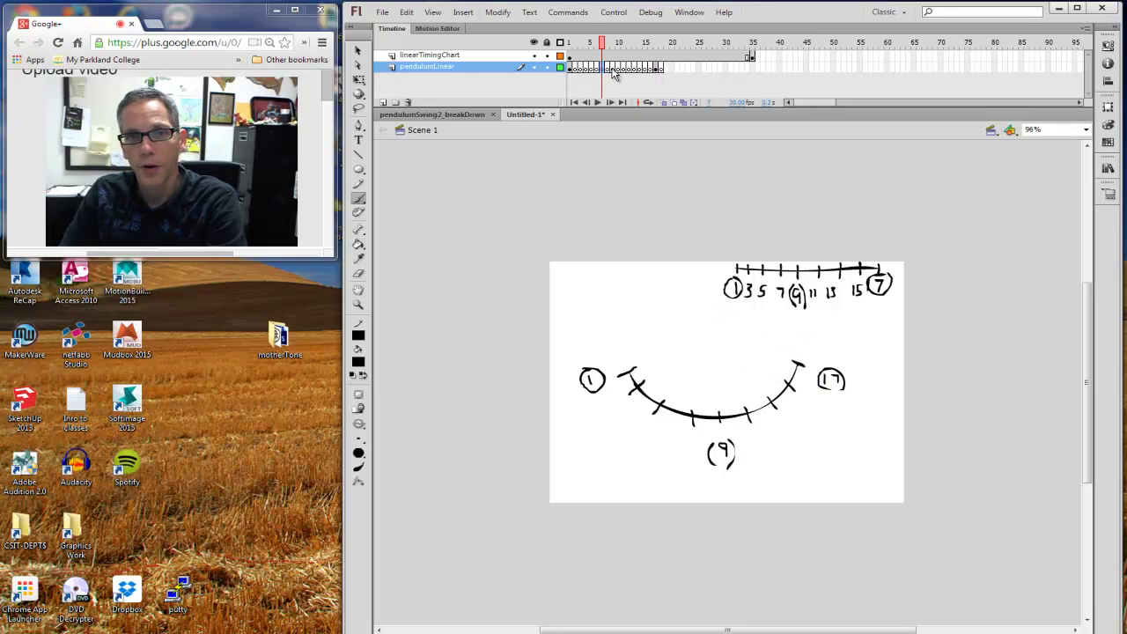
{"action": "left_click", "coordinate": [614, 71]}
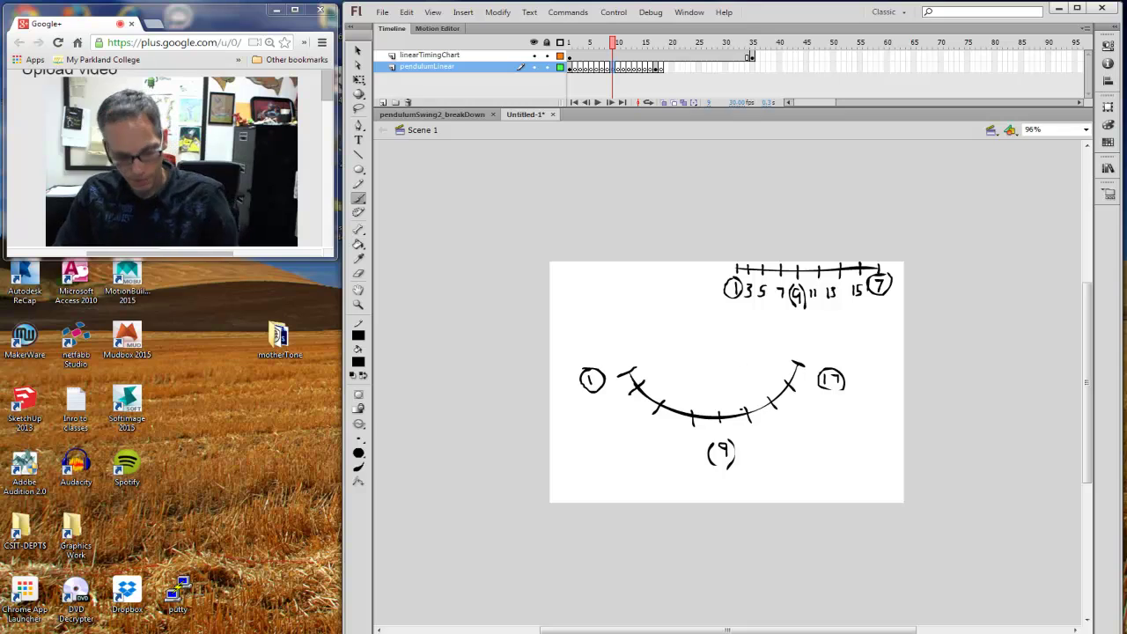
{"action": "key", "text": "ctrl+shift+v"}
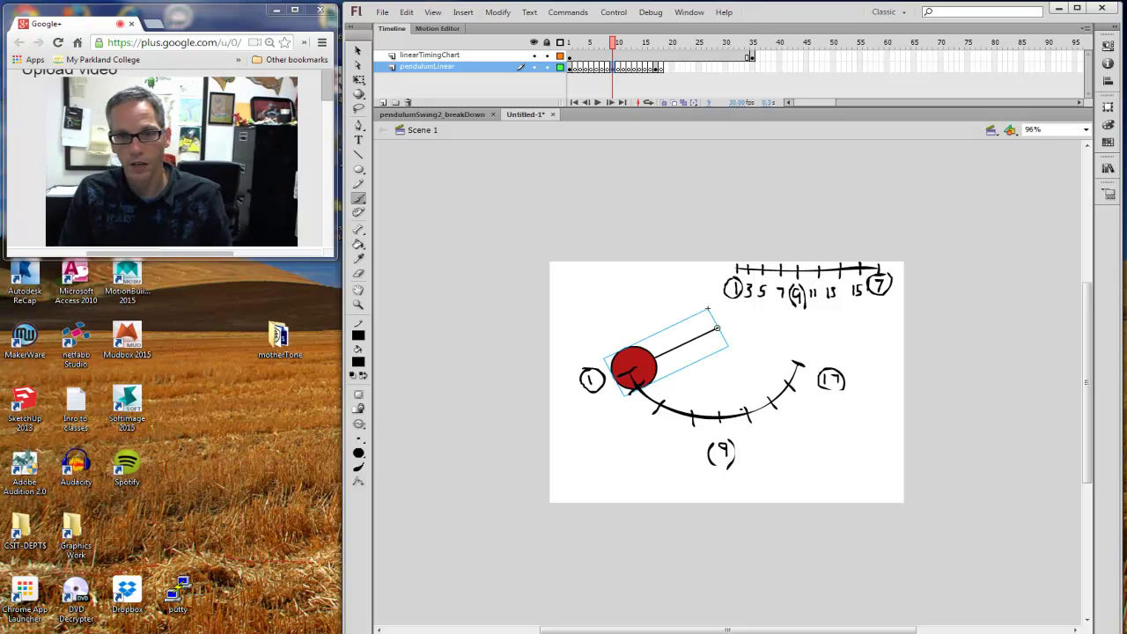
{"action": "left_click", "coordinate": [358, 79]}
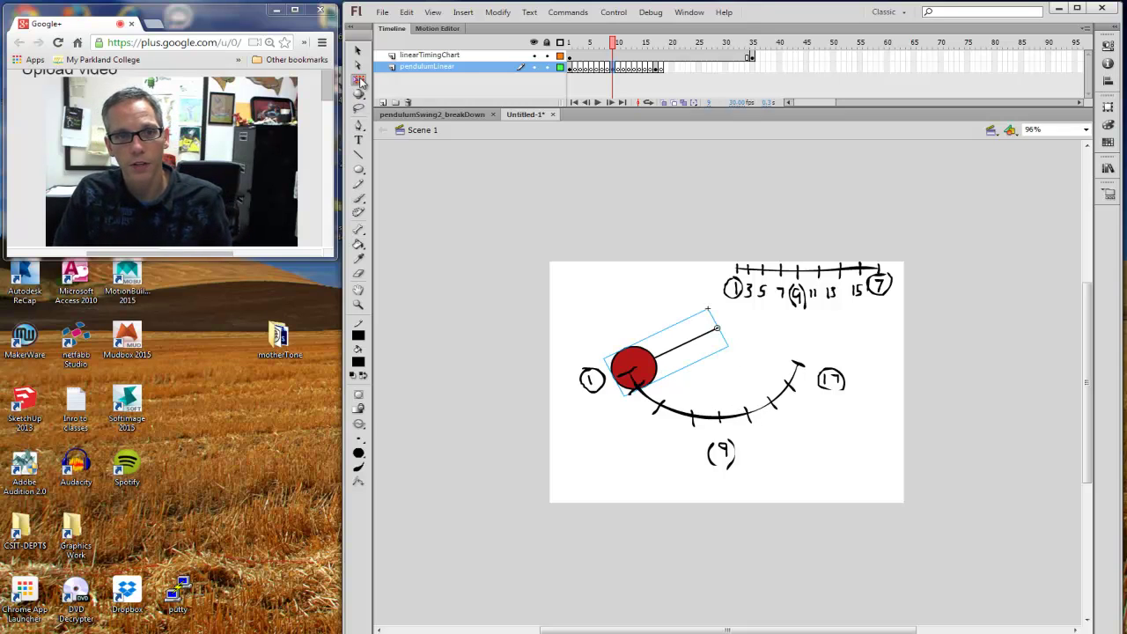
{"action": "left_click_drag", "start_coordinate": [604, 353], "coordinate": [692, 458]}
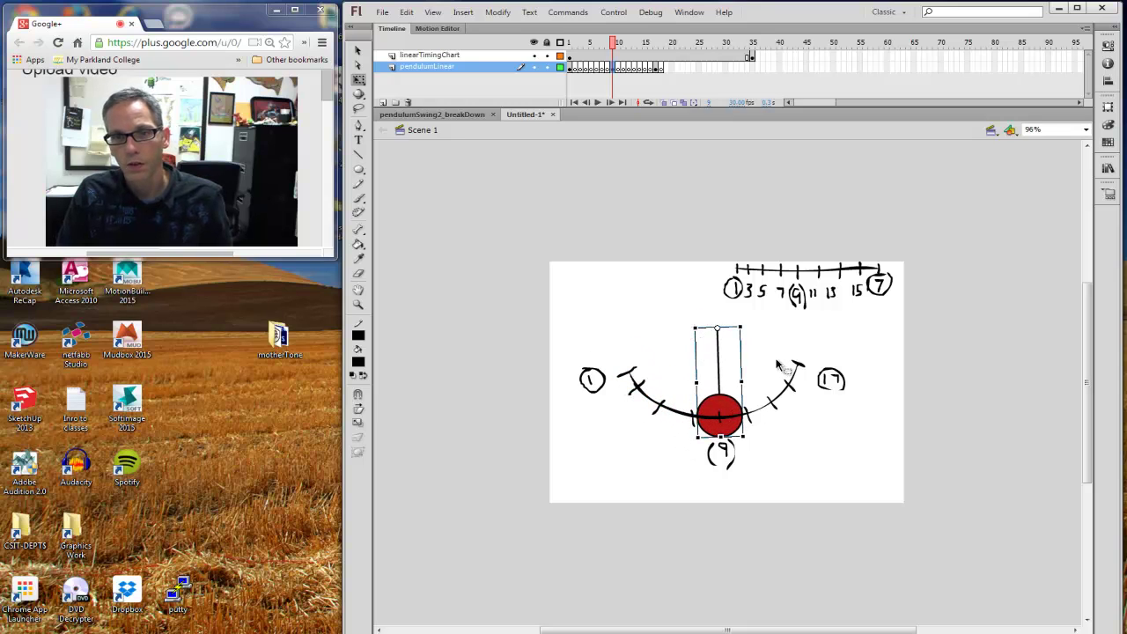
Step: Paste the pendulum in place at frames 5 and 13 of pendulumLinear, rotating it to the arc's third and seventh marks respectively
{"action": "left_click_drag", "start_coordinate": [613, 46], "coordinate": [581, 66]}
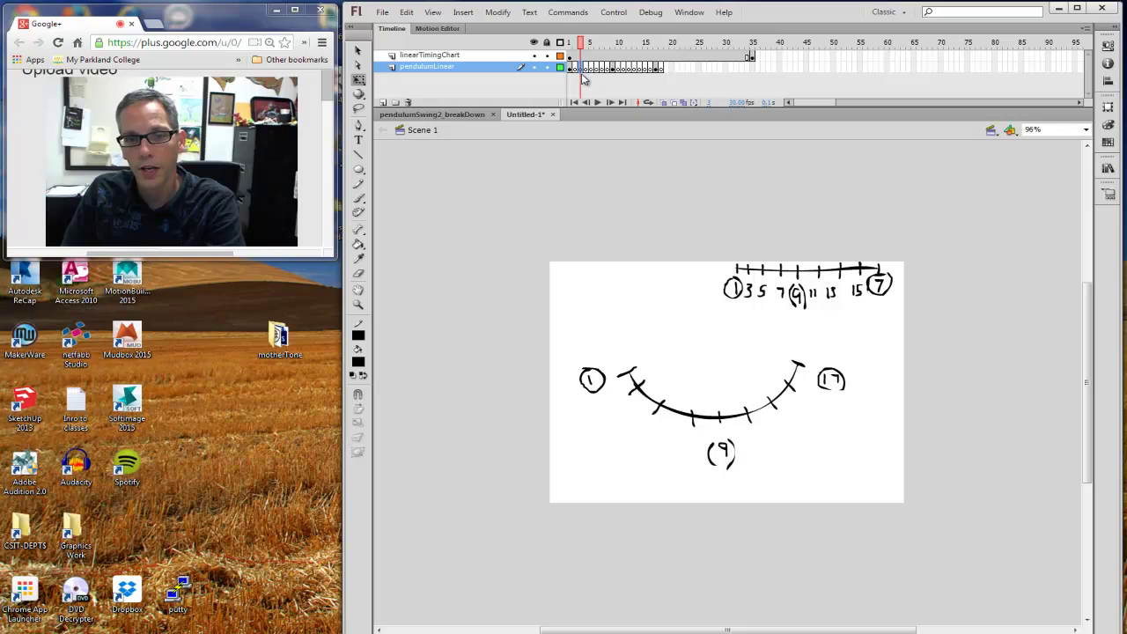
{"action": "left_click", "coordinate": [591, 70]}
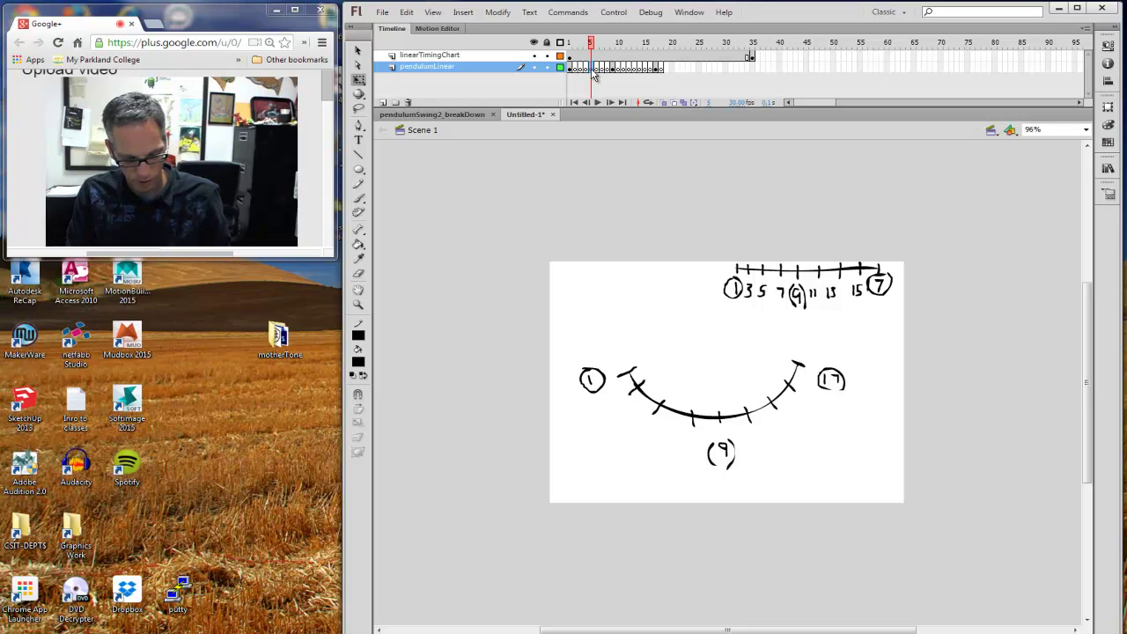
{"action": "key", "text": "ctrl+shift+v"}
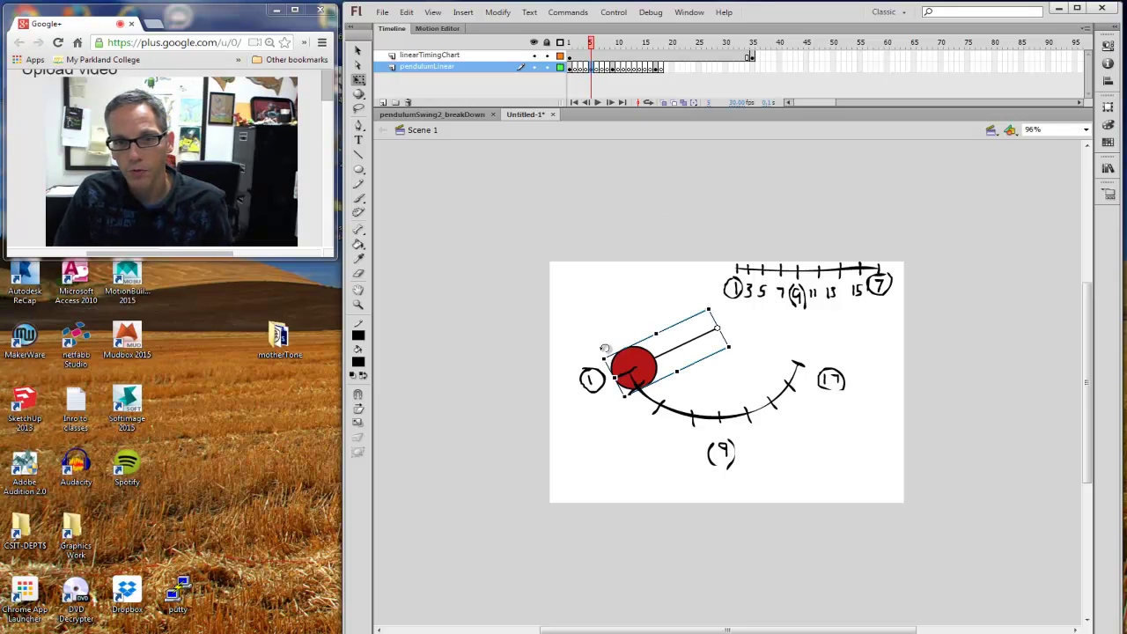
{"action": "left_click_drag", "start_coordinate": [605, 349], "coordinate": [636, 392]}
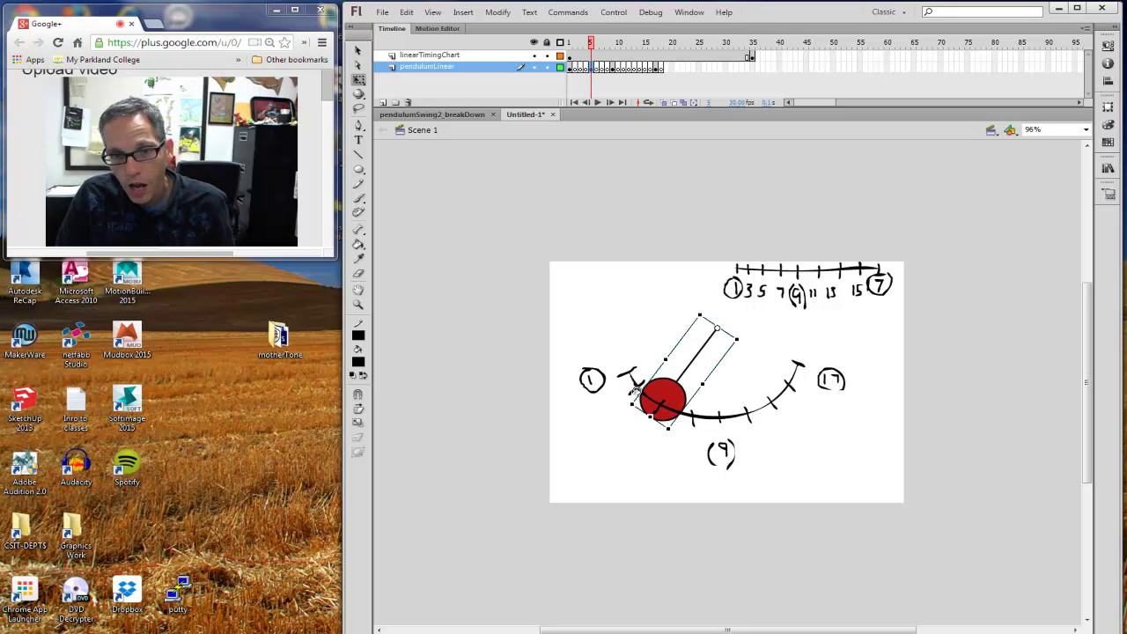
{"action": "left_click", "coordinate": [615, 68]}
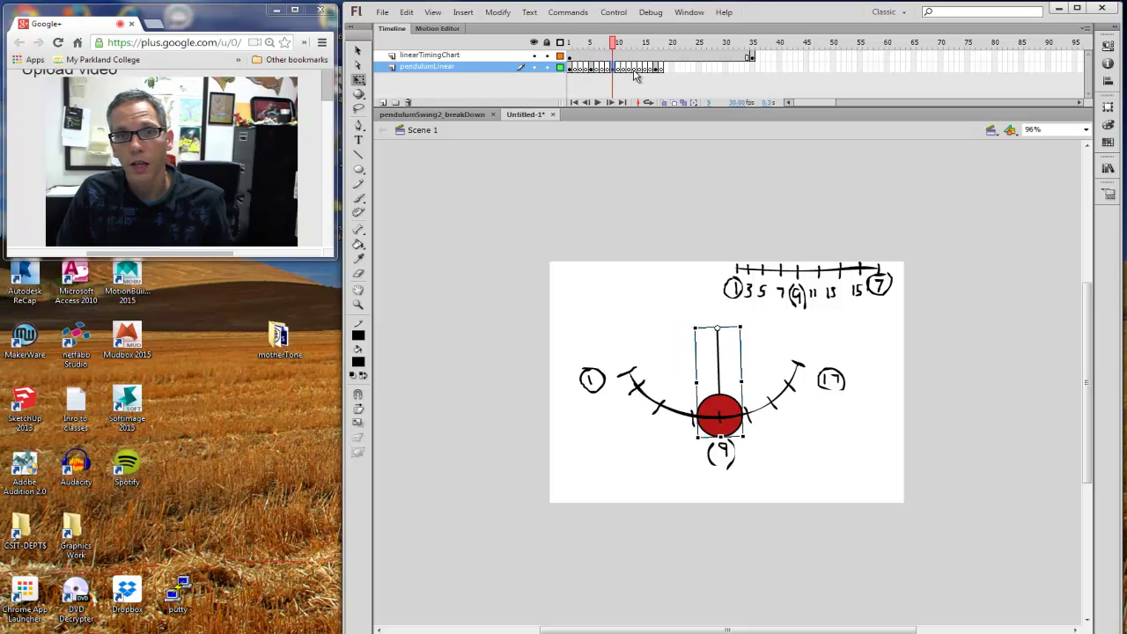
{"action": "left_click", "coordinate": [634, 74]}
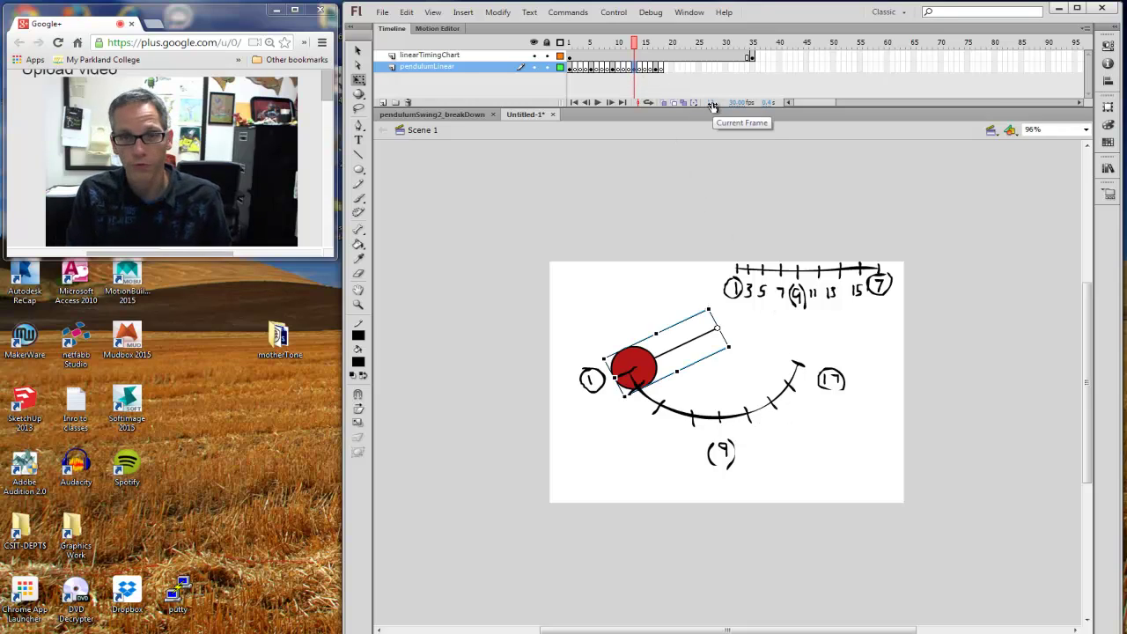
{"action": "left_click_drag", "start_coordinate": [599, 349], "coordinate": [767, 423]}
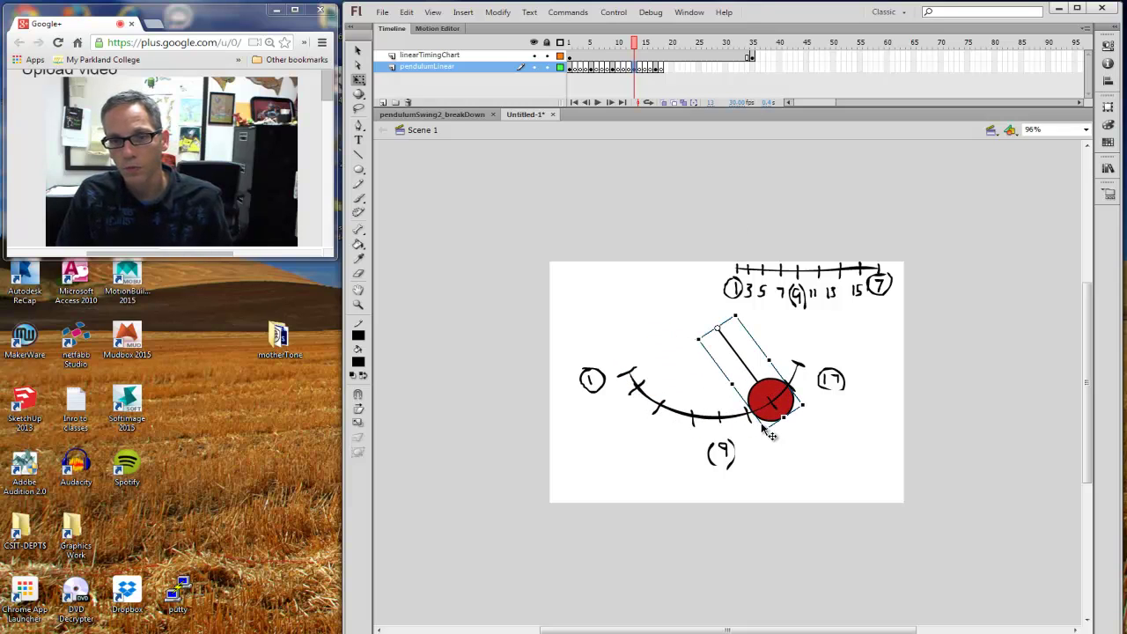
Step: Paste the pendulum in place at frames 3 and 7 of pendulumLinear, rotating it to the arc's second and fourth marks respectively
{"action": "left_click_drag", "start_coordinate": [636, 42], "coordinate": [580, 53]}
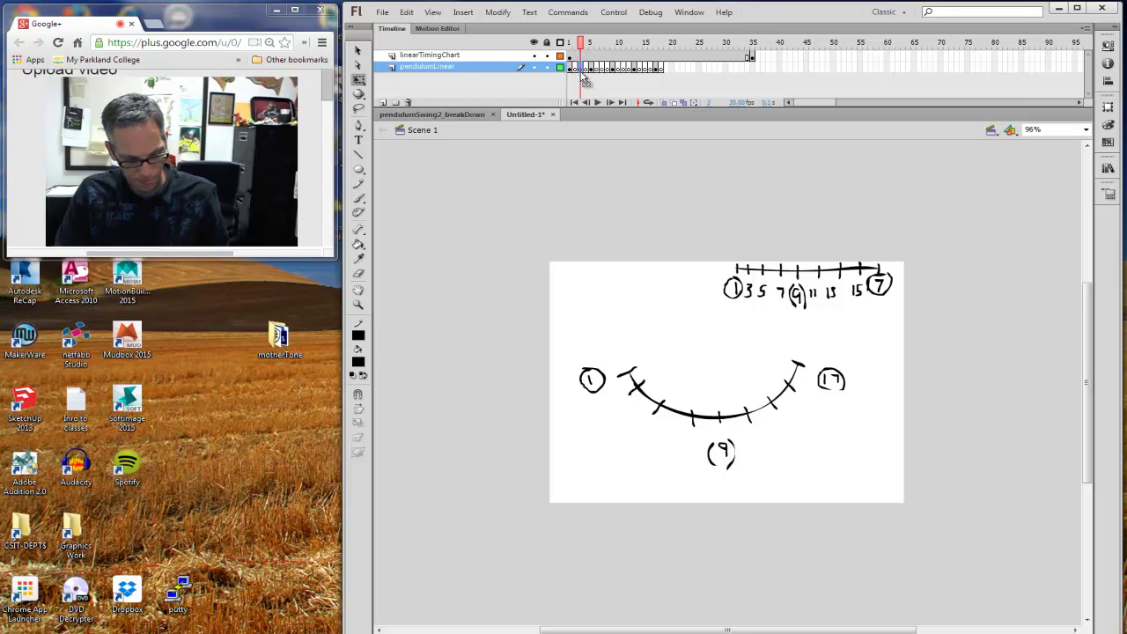
{"action": "left_click", "coordinate": [581, 67]}
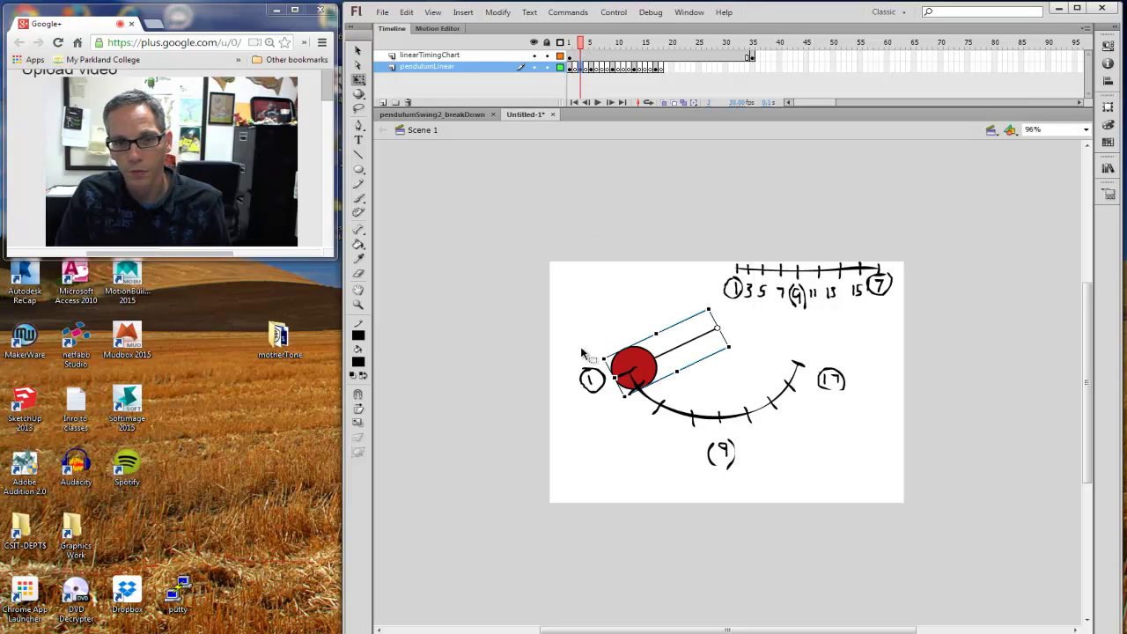
{"action": "left_click_drag", "start_coordinate": [597, 354], "coordinate": [609, 377]}
{"action": "left_click", "coordinate": [592, 68]}
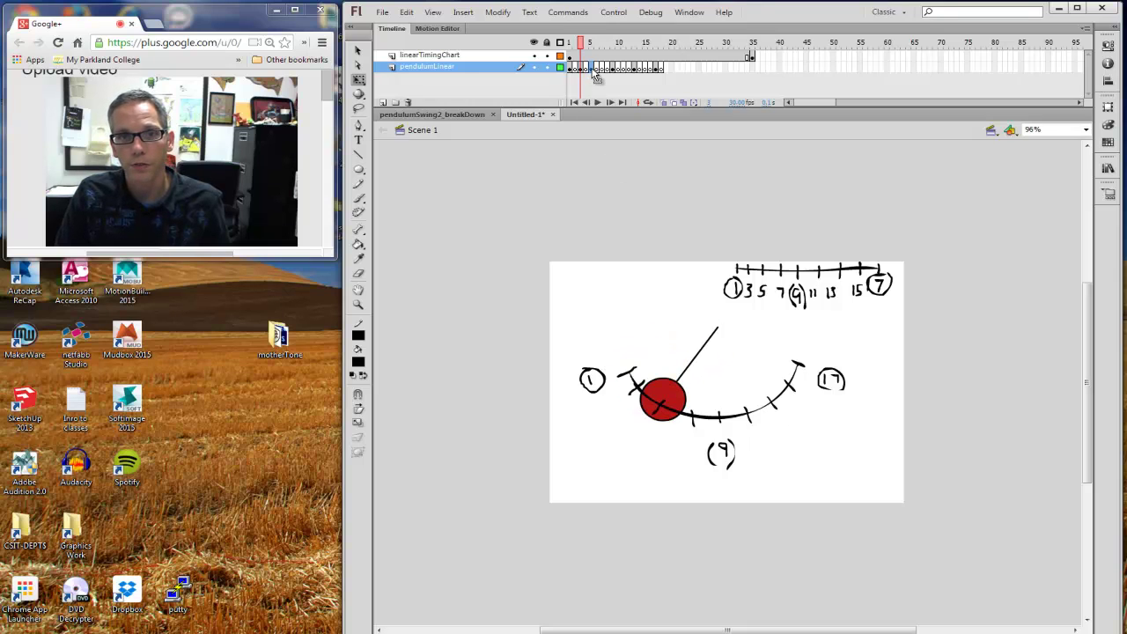
{"action": "left_click", "coordinate": [596, 68]}
{"action": "left_click", "coordinate": [602, 67]}
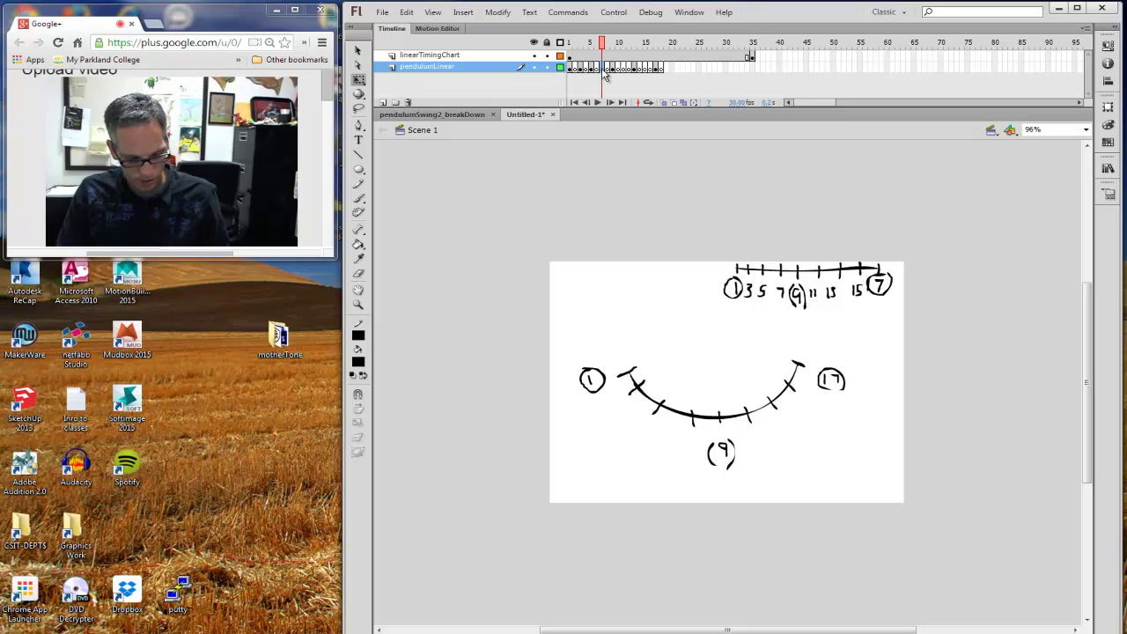
{"action": "key", "text": "ctrl+shift+v"}
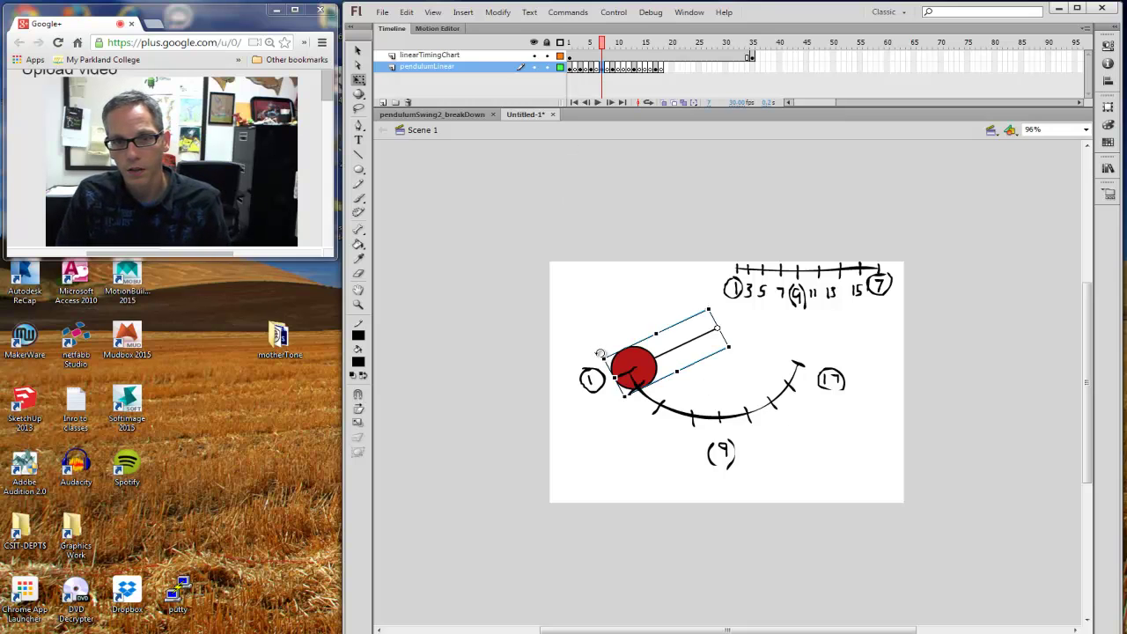
{"action": "left_click_drag", "start_coordinate": [598, 356], "coordinate": [668, 416]}
Step: Paste the pendulum in place at frames 11 and 15 of pendulumLinear, rotating it to the arc's sixth and eighth marks respectively
{"action": "mouse_move", "coordinate": [602, 44]}
{"action": "left_mouse_down"}
{"action": "mouse_move", "coordinate": [573, 48]}
{"action": "mouse_move", "coordinate": [627, 70]}
{"action": "left_mouse_up"}
{"action": "key", "text": "ctrl+shift+v"}
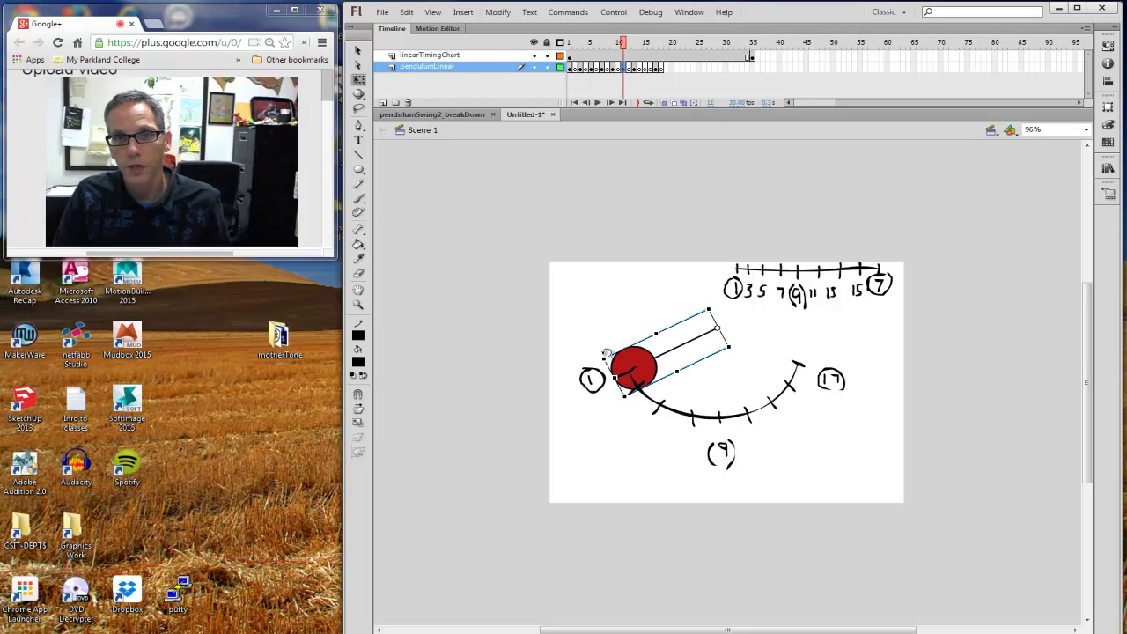
{"action": "left_click_drag", "start_coordinate": [607, 353], "coordinate": [732, 408]}
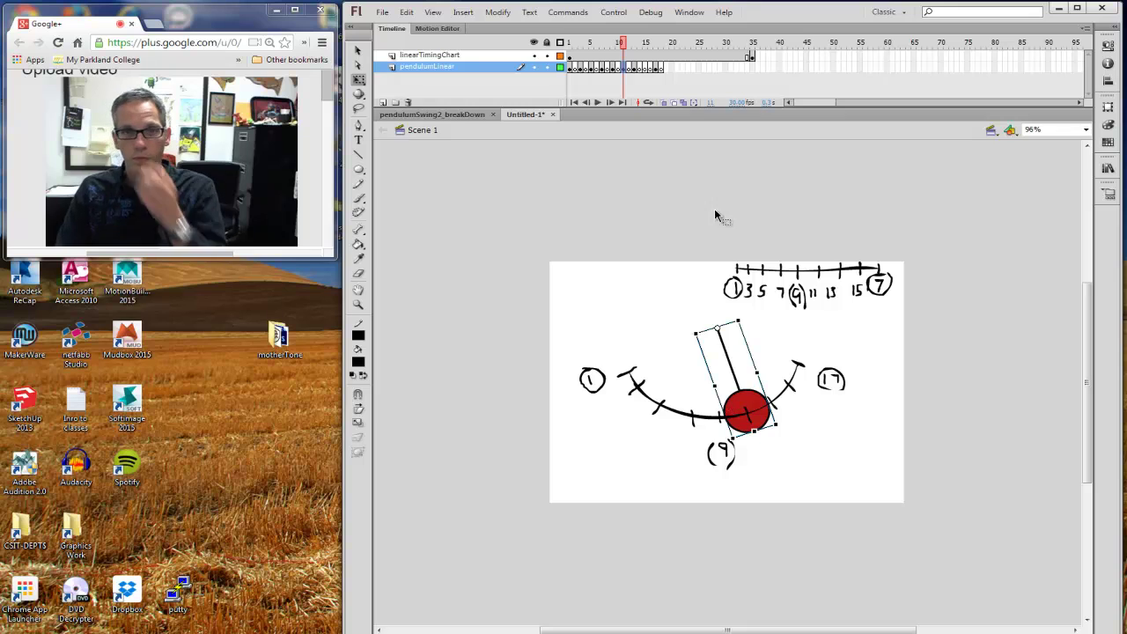
{"action": "left_click", "coordinate": [646, 69]}
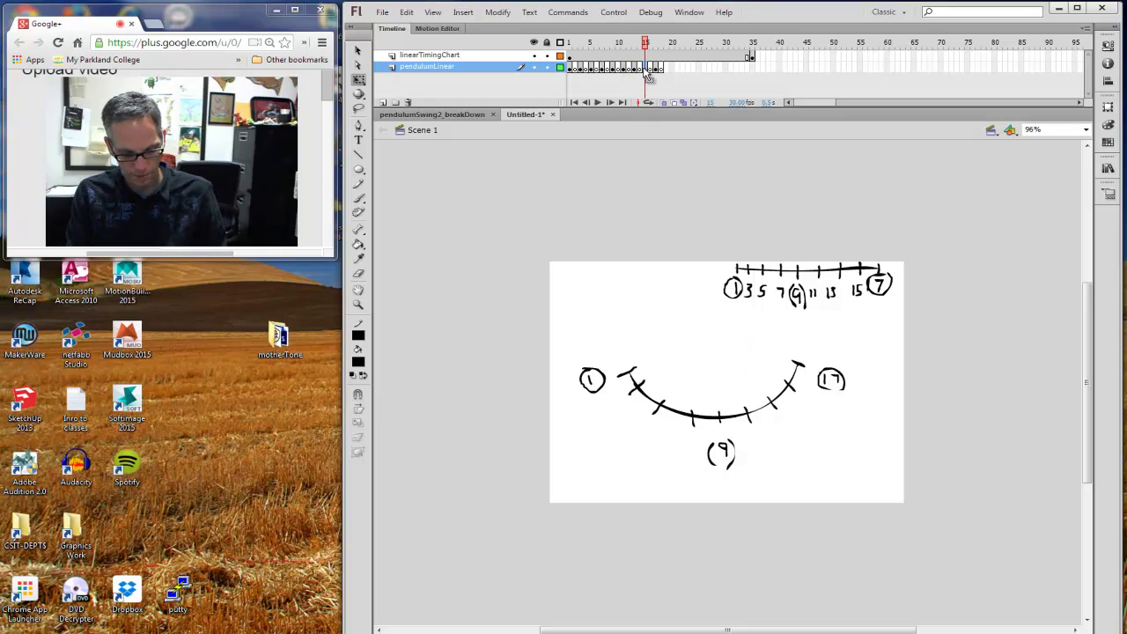
{"action": "key", "text": "F6"}
{"action": "left_click_drag", "start_coordinate": [597, 351], "coordinate": [780, 402]}
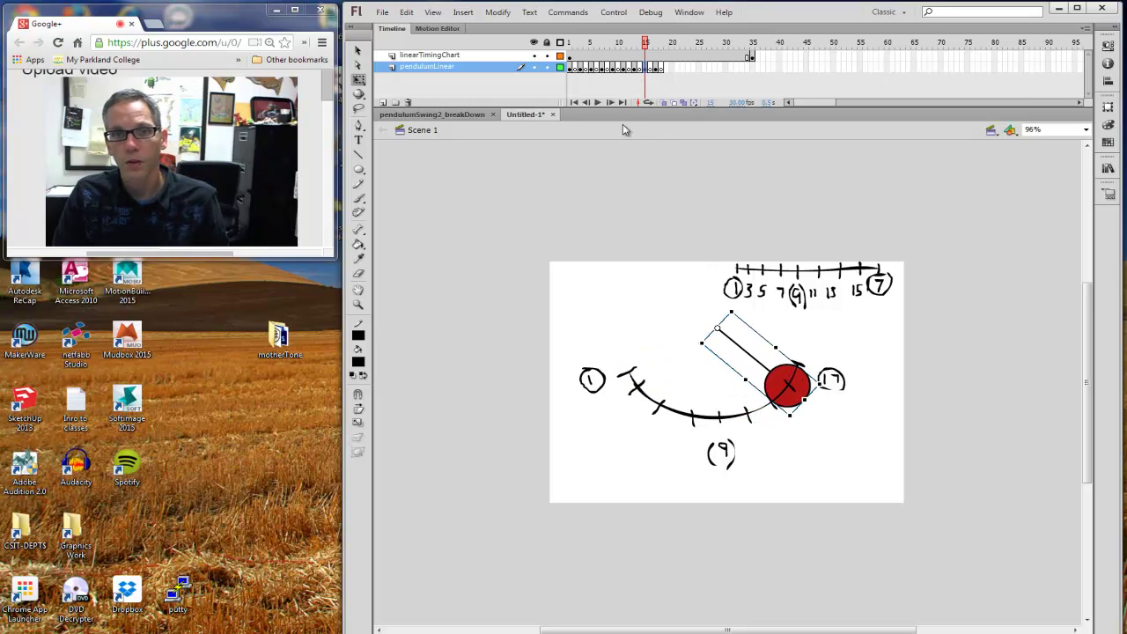
Step: Copy the pendulum from frame 1, paste it in place at frame 2 of pendulumLinear, and select the pendulum on frame 3
{"action": "left_click_drag", "start_coordinate": [645, 44], "coordinate": [526, 44]}
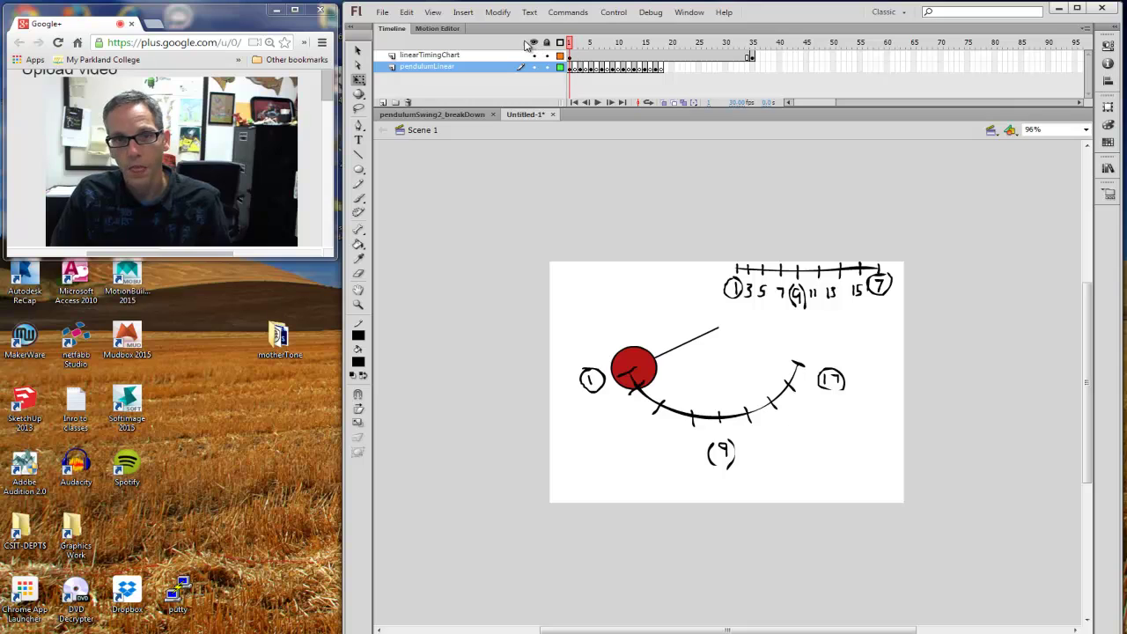
{"action": "left_click", "coordinate": [571, 69]}
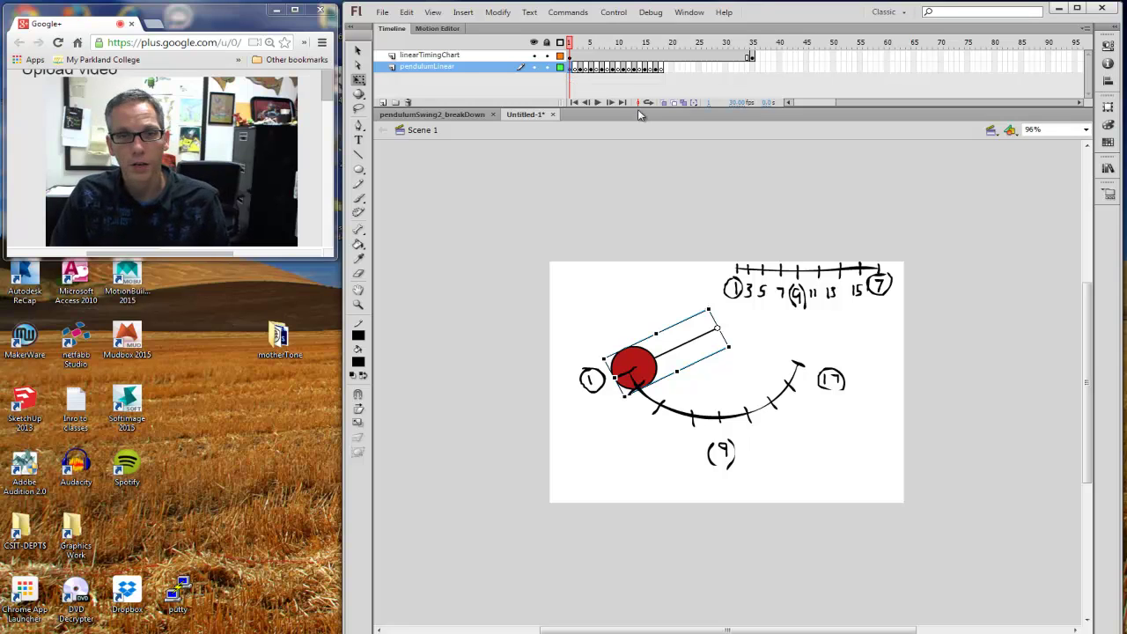
{"action": "left_click", "coordinate": [576, 68]}
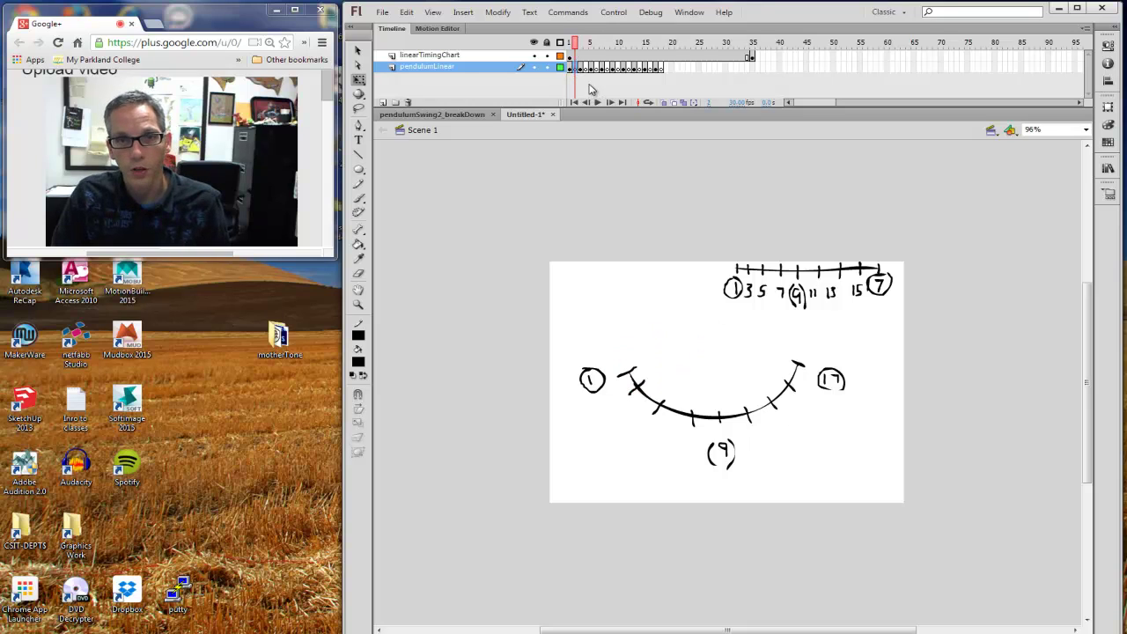
{"action": "key", "text": "ctrl+shift+v"}
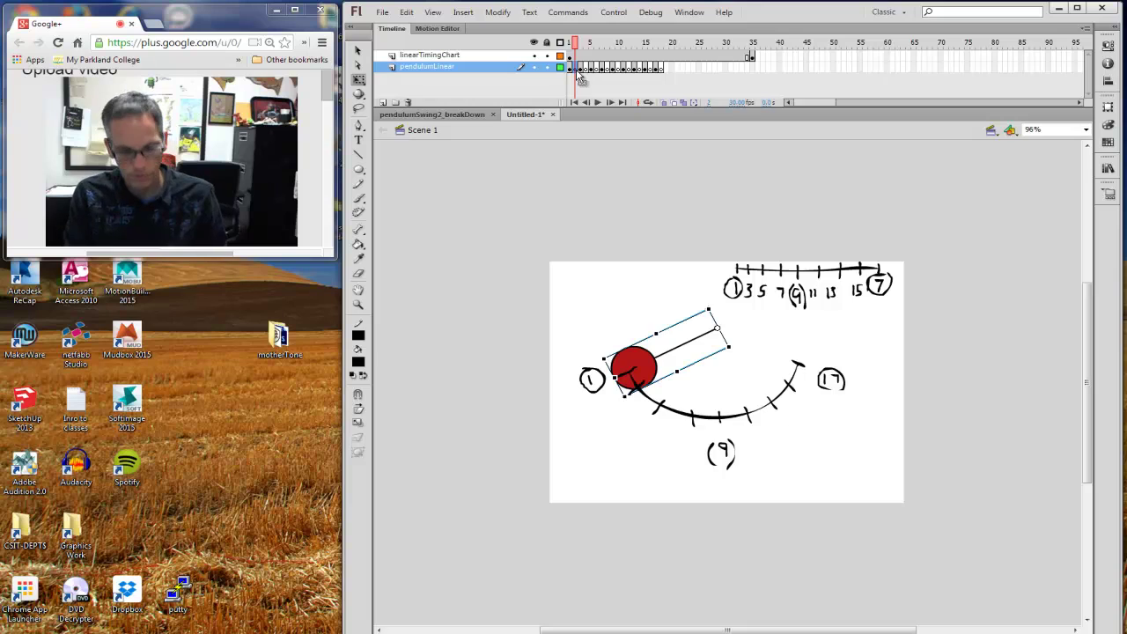
{"action": "left_click", "coordinate": [581, 70]}
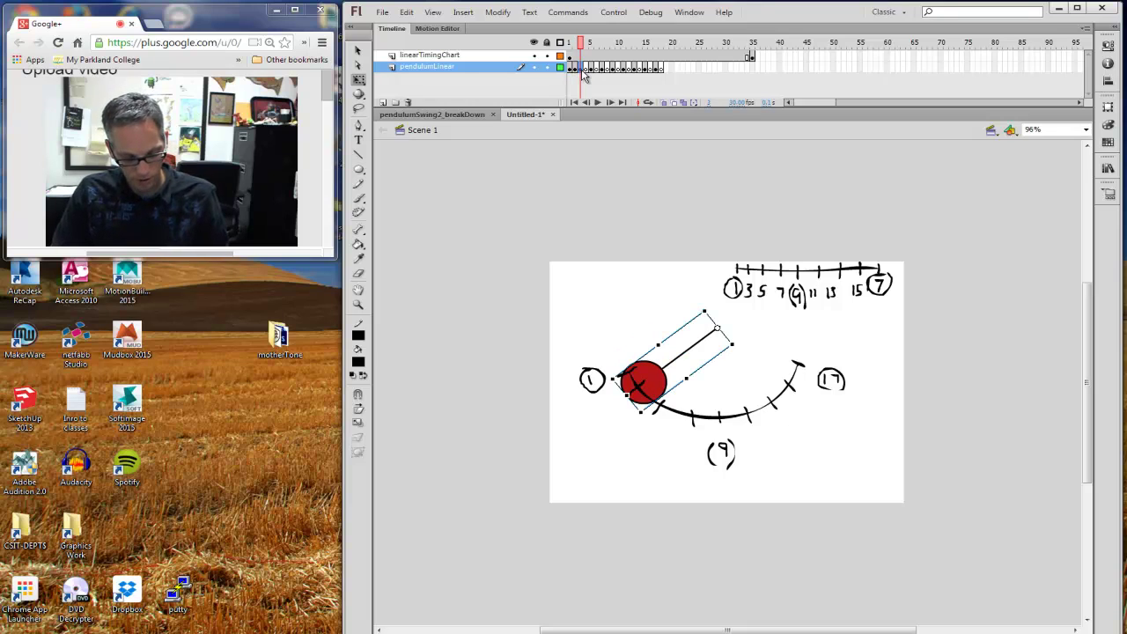
Step: Paste frame 3's pendulum in place at frame 4 of pendulumLinear, and frame 5's pendulum in place at frame 6
{"action": "left_click", "coordinate": [588, 71]}
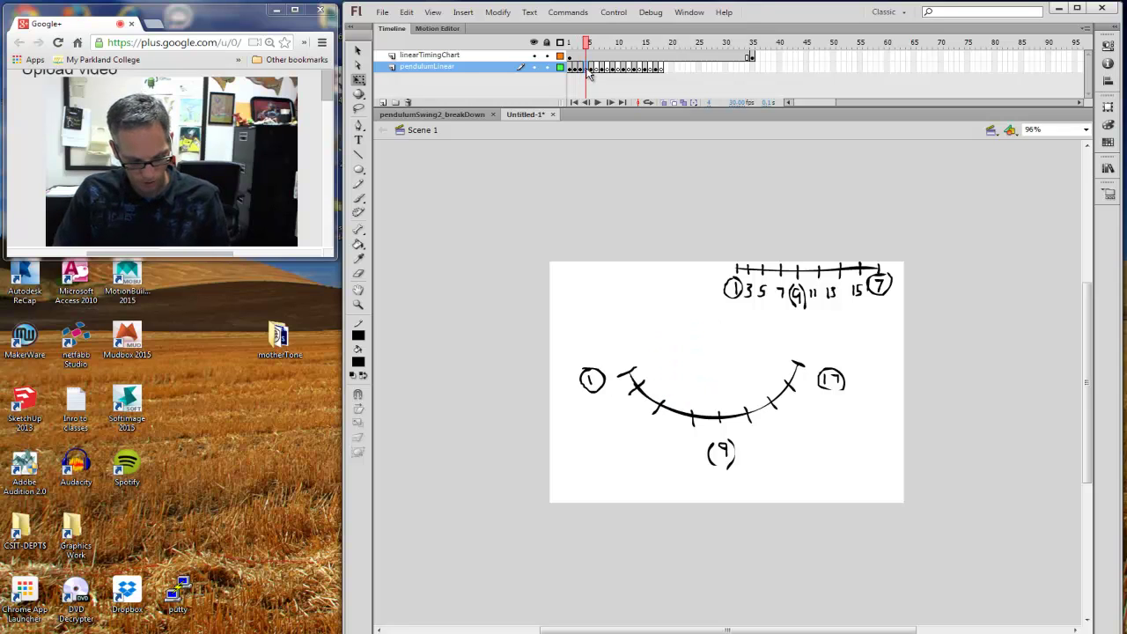
{"action": "key", "text": "ctrl+shift+v"}
{"action": "left_click", "coordinate": [593, 71]}
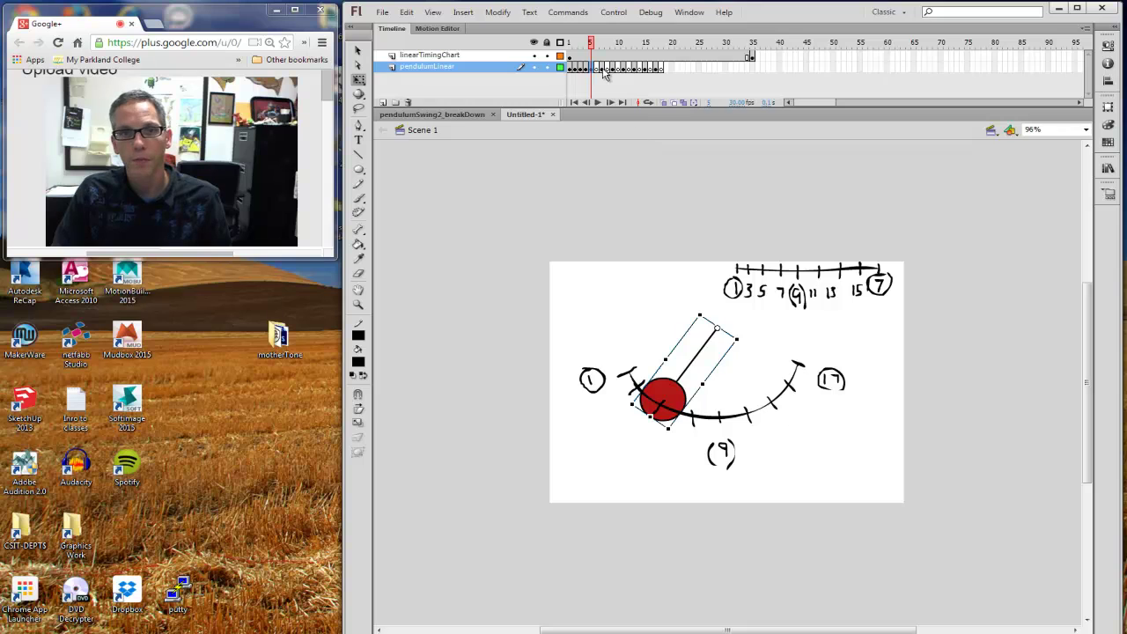
{"action": "left_click", "coordinate": [598, 69]}
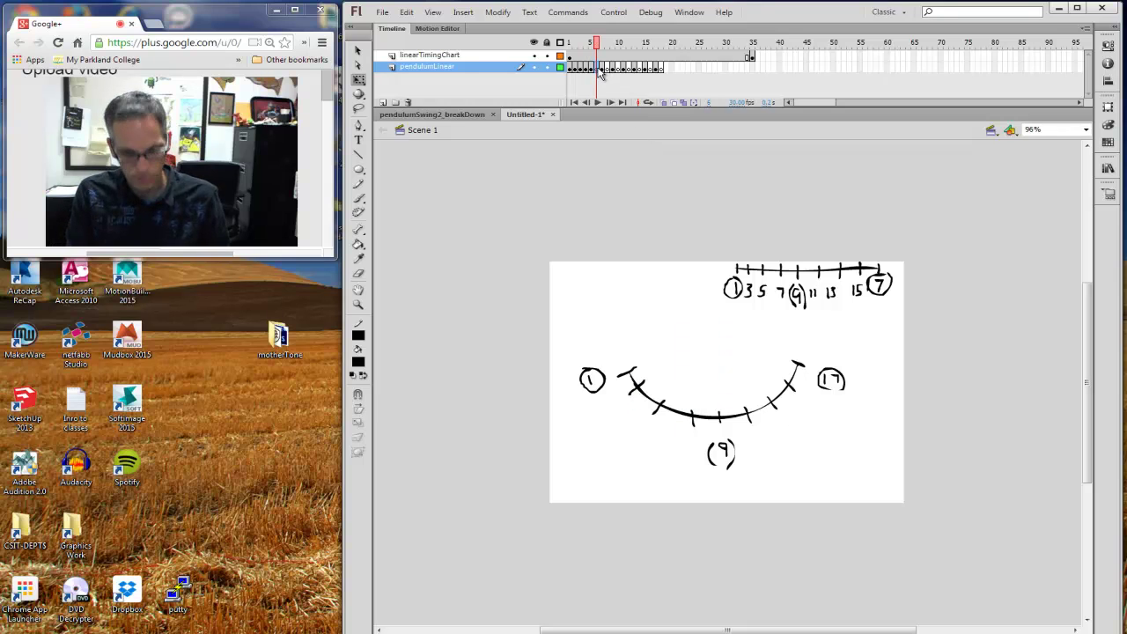
{"action": "key", "text": "ctrl+shift+v"}
Step: Check the first frames of the swing, and duplicate frame 7's pendulum in place at frame 8 and frame 9's at frame 10
{"action": "left_click", "coordinate": [566, 46]}
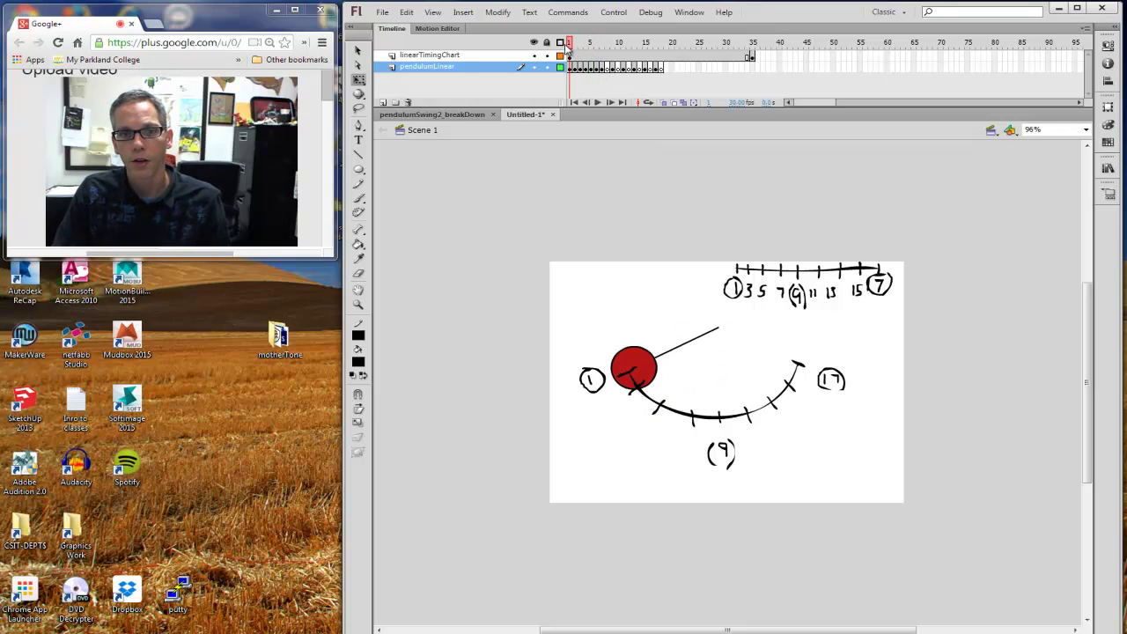
{"action": "left_click_drag", "start_coordinate": [568, 49], "coordinate": [606, 58]}
{"action": "left_click", "coordinate": [603, 74]}
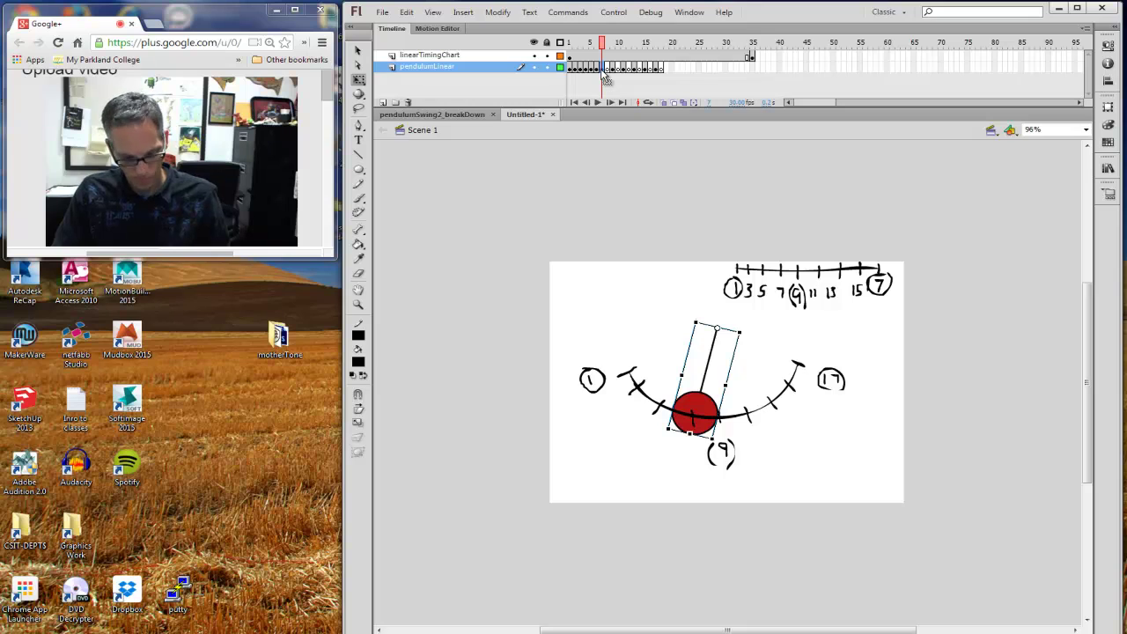
{"action": "left_click", "coordinate": [607, 76]}
{"action": "key", "text": "ctrl+shift+v"}
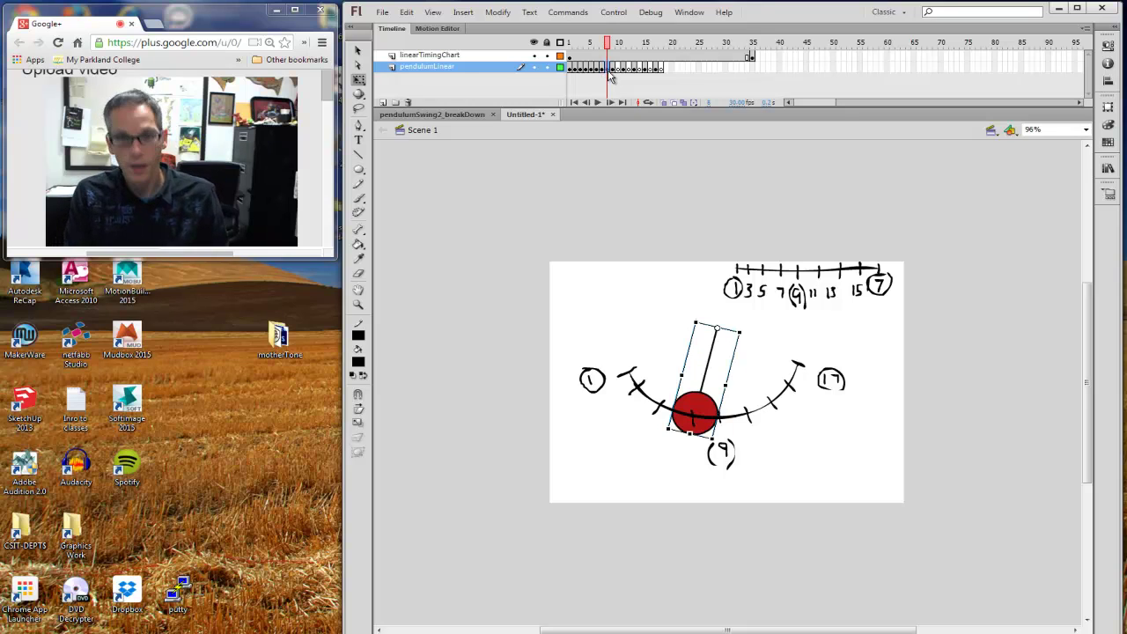
{"action": "left_click", "coordinate": [613, 76]}
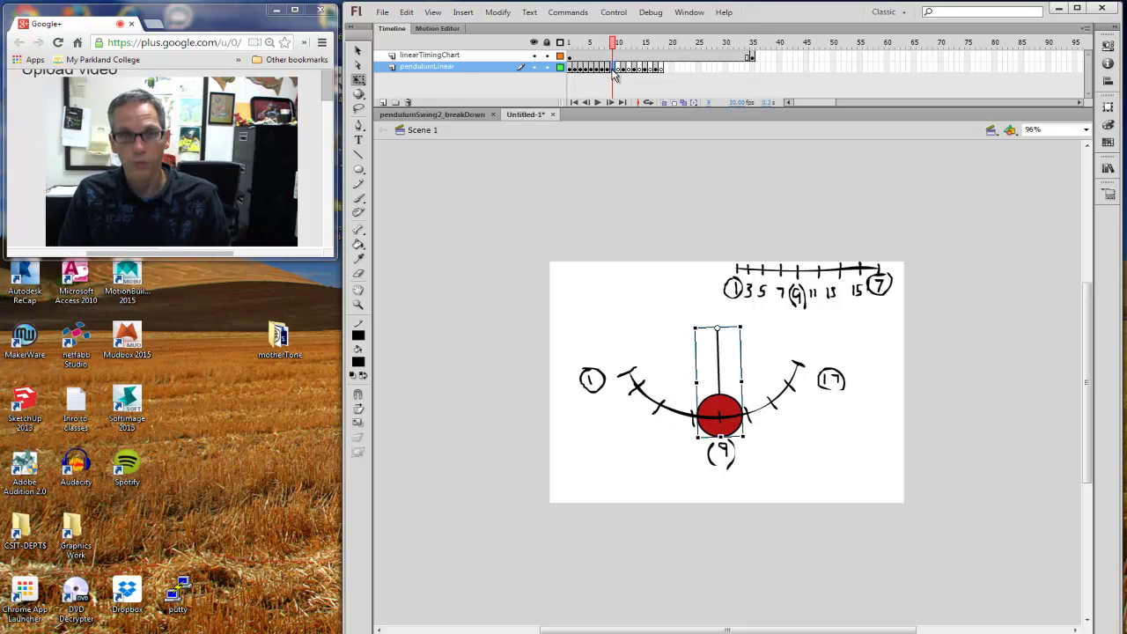
{"action": "left_click", "coordinate": [619, 74]}
{"action": "key", "text": "ctrl+shift+v"}
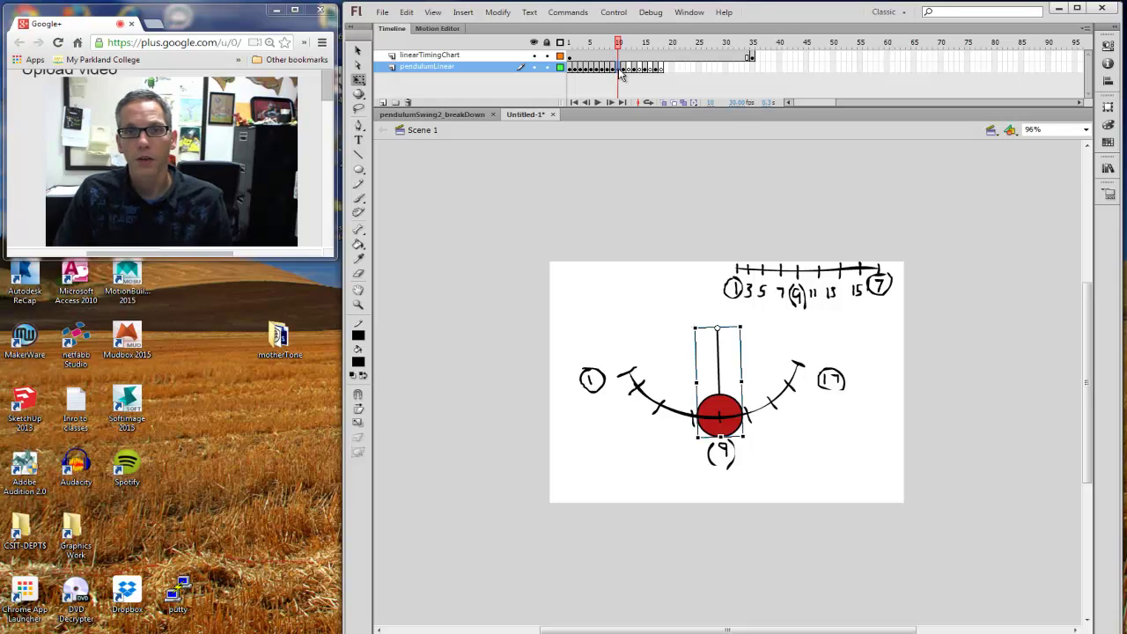
Step: Copy frame 11's pendulum in place to frame 12 of pendulumLinear, and frame 13's pendulum to frame 14
{"action": "left_click", "coordinate": [626, 75]}
{"action": "left_click", "coordinate": [633, 74]}
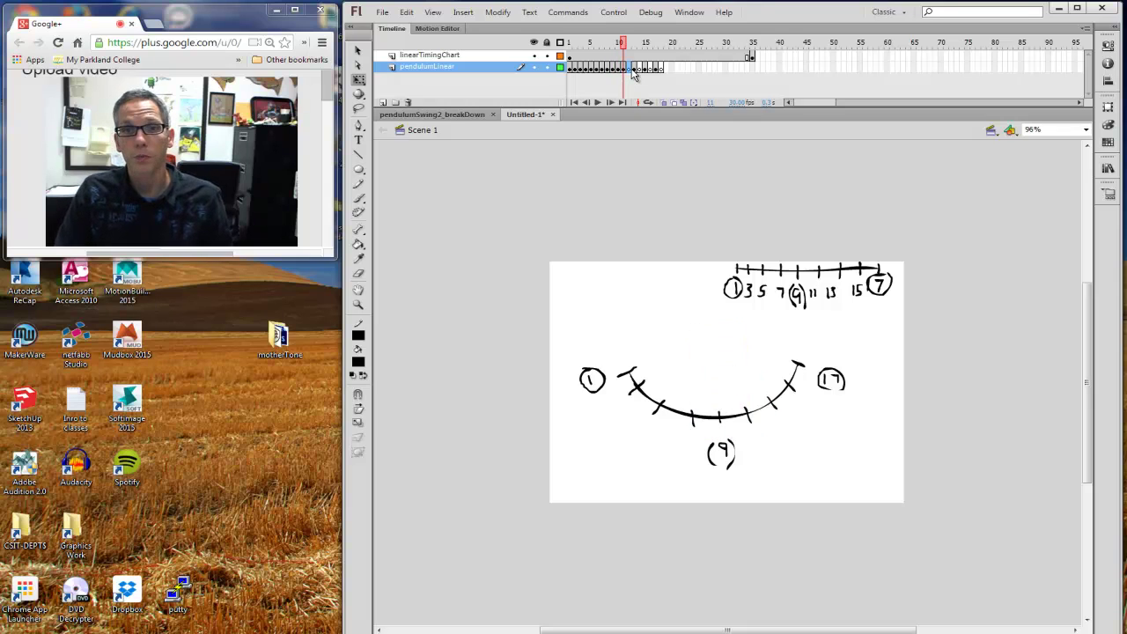
{"action": "key", "text": "ctrl+shift+v"}
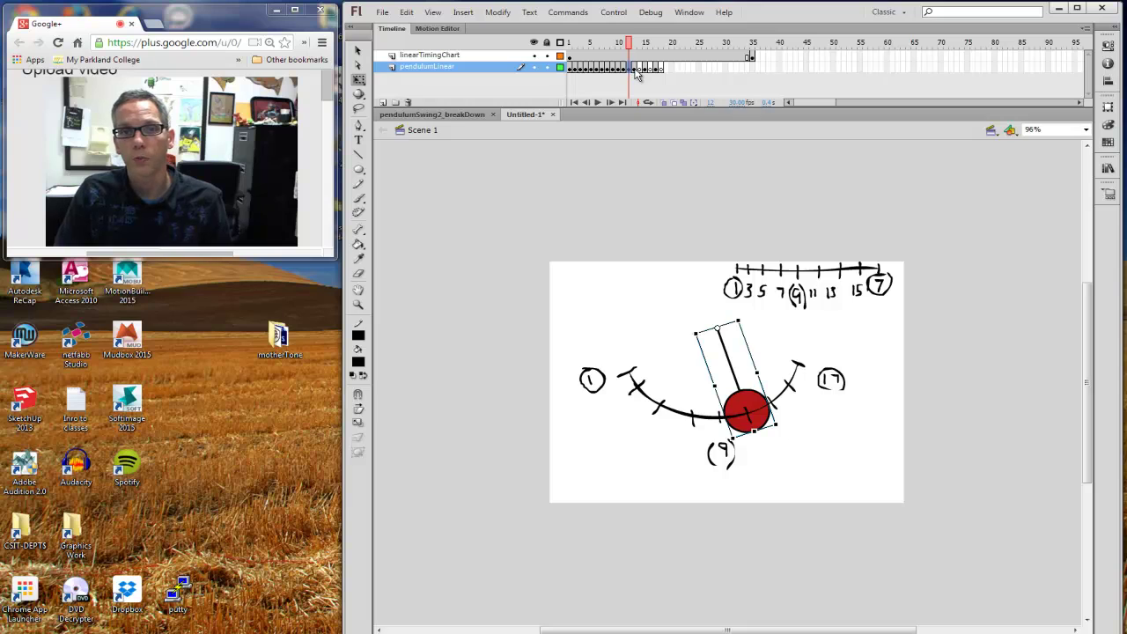
{"action": "left_click", "coordinate": [636, 75]}
{"action": "left_click", "coordinate": [641, 75]}
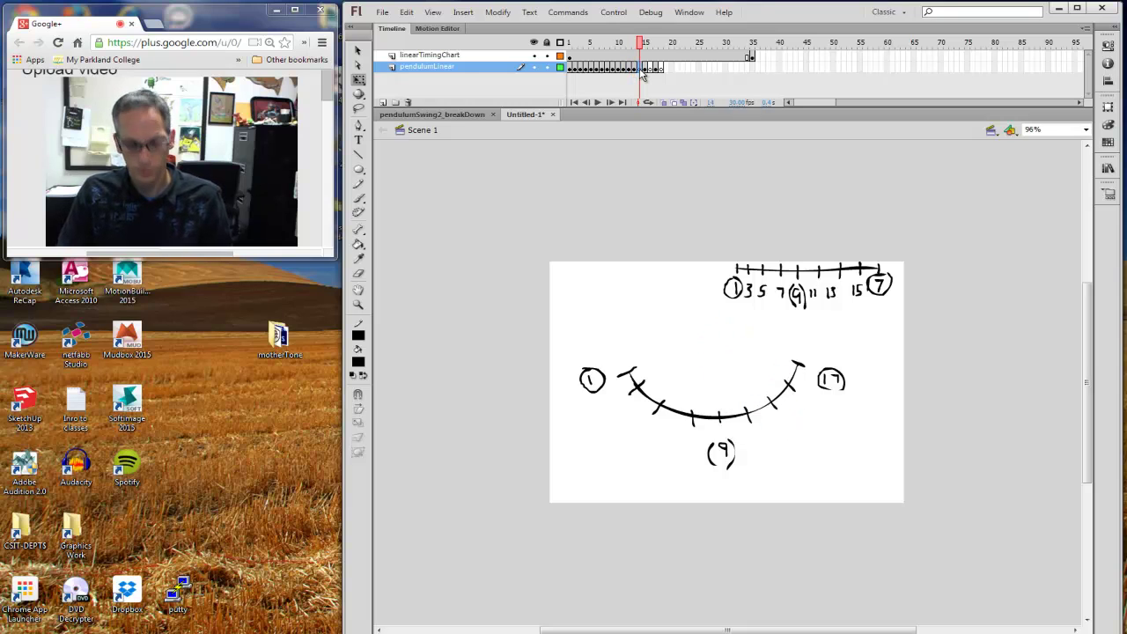
{"action": "key", "text": "ctrl+shift+v"}
Step: Copy frame 15's pendulum in place to frame 16 of pendulumLinear, and frame 17's pendulum to frame 18
{"action": "left_click", "coordinate": [645, 75]}
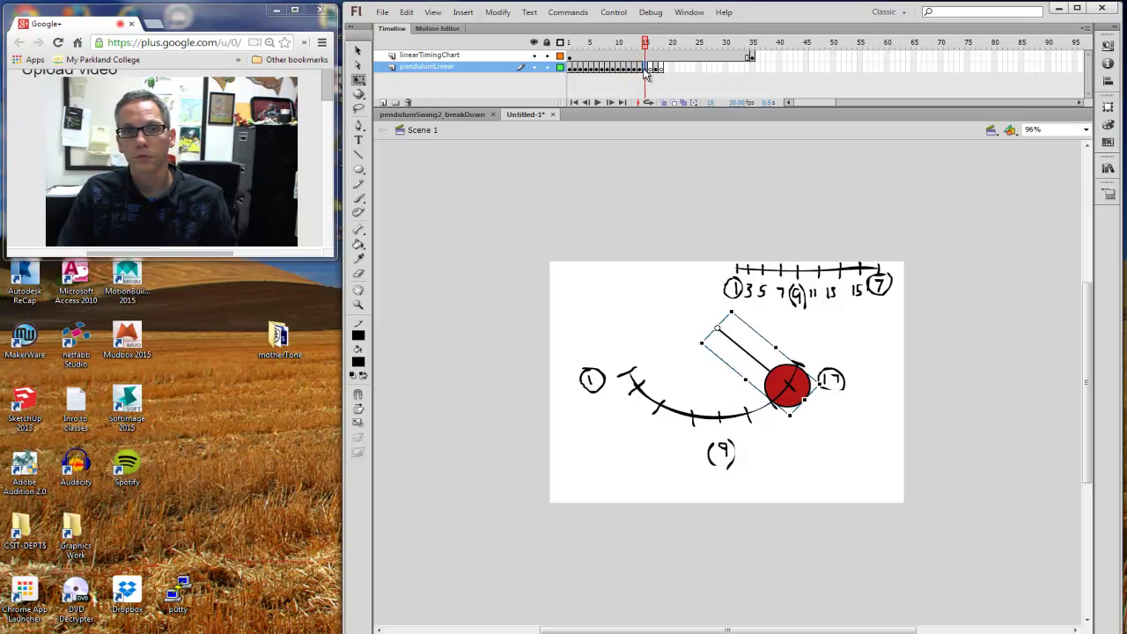
{"action": "left_click", "coordinate": [653, 69]}
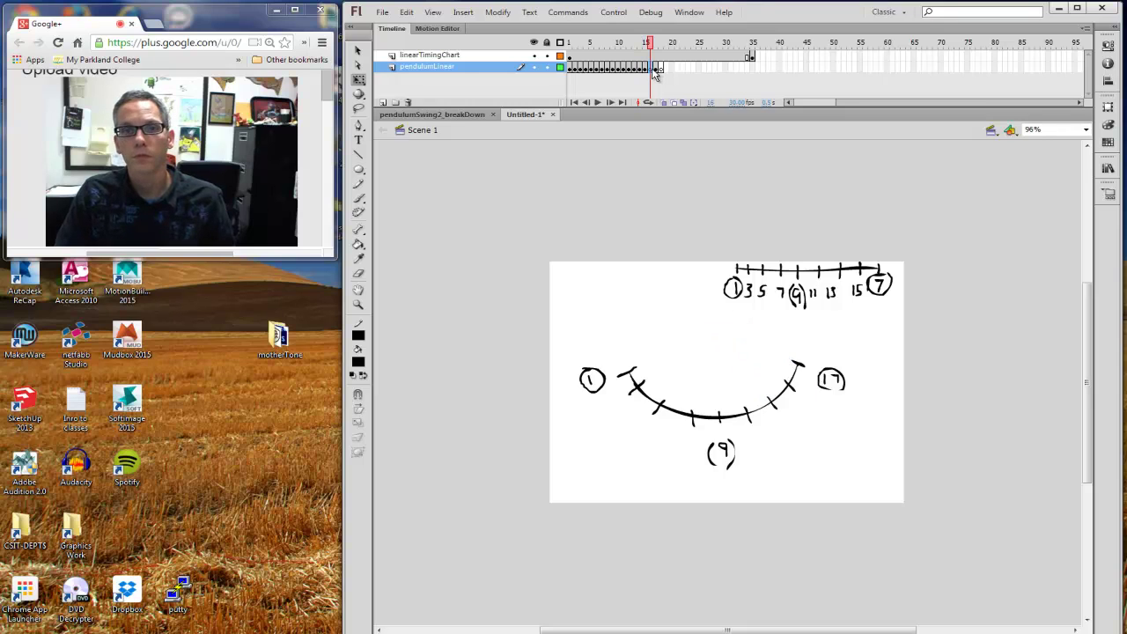
{"action": "key", "text": "ctrl+shift+v"}
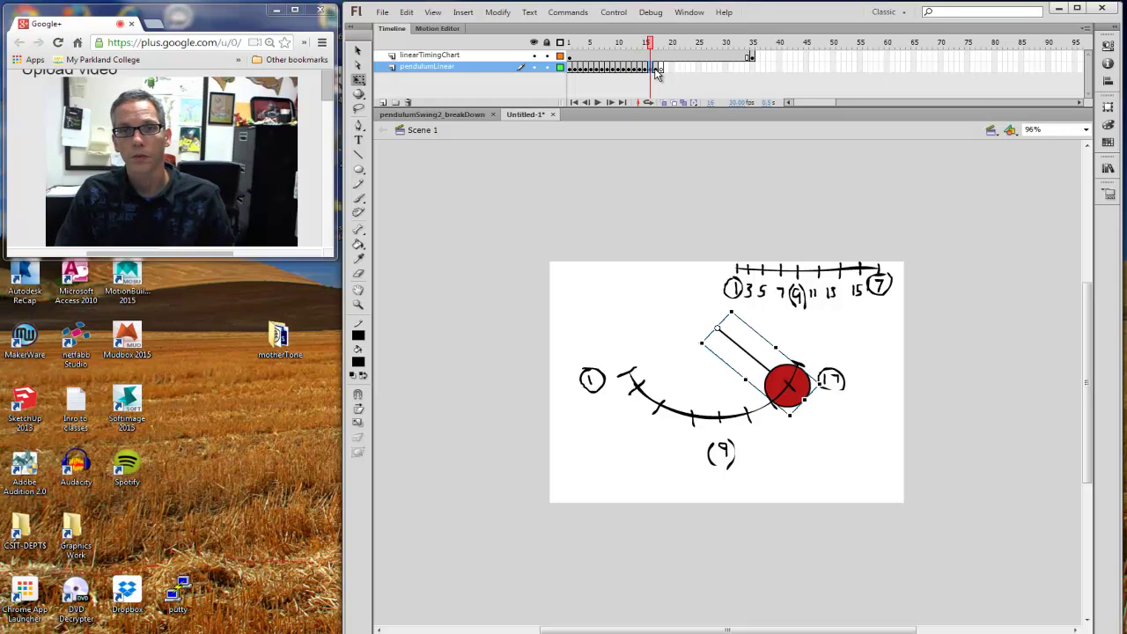
{"action": "left_click", "coordinate": [658, 69]}
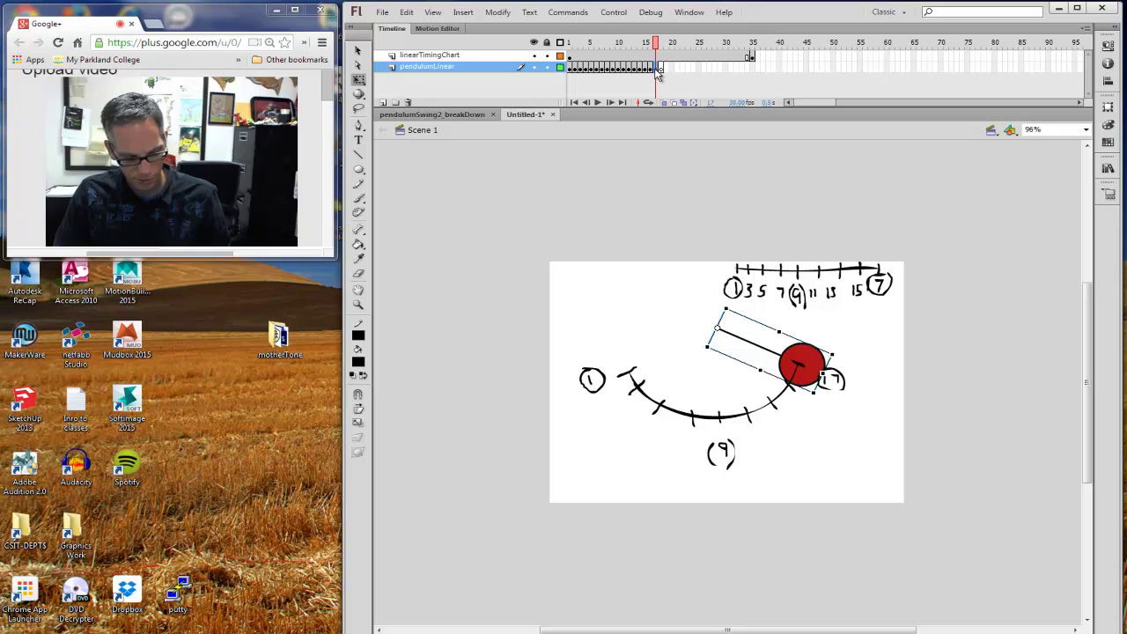
{"action": "left_click", "coordinate": [661, 69]}
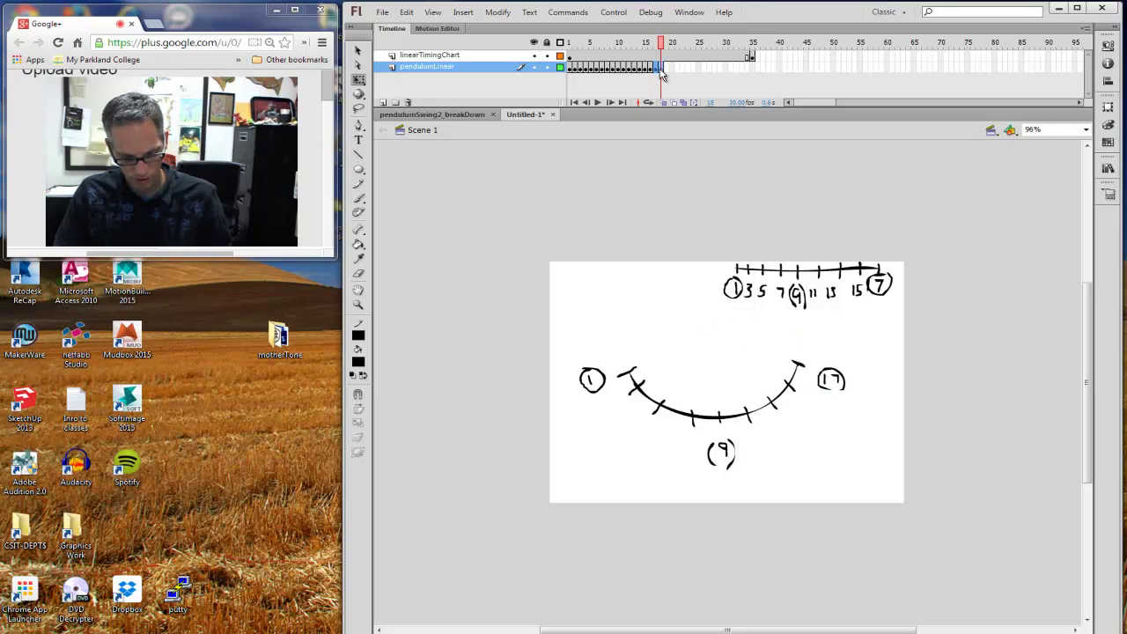
{"action": "key", "text": "ctrl+shift+v"}
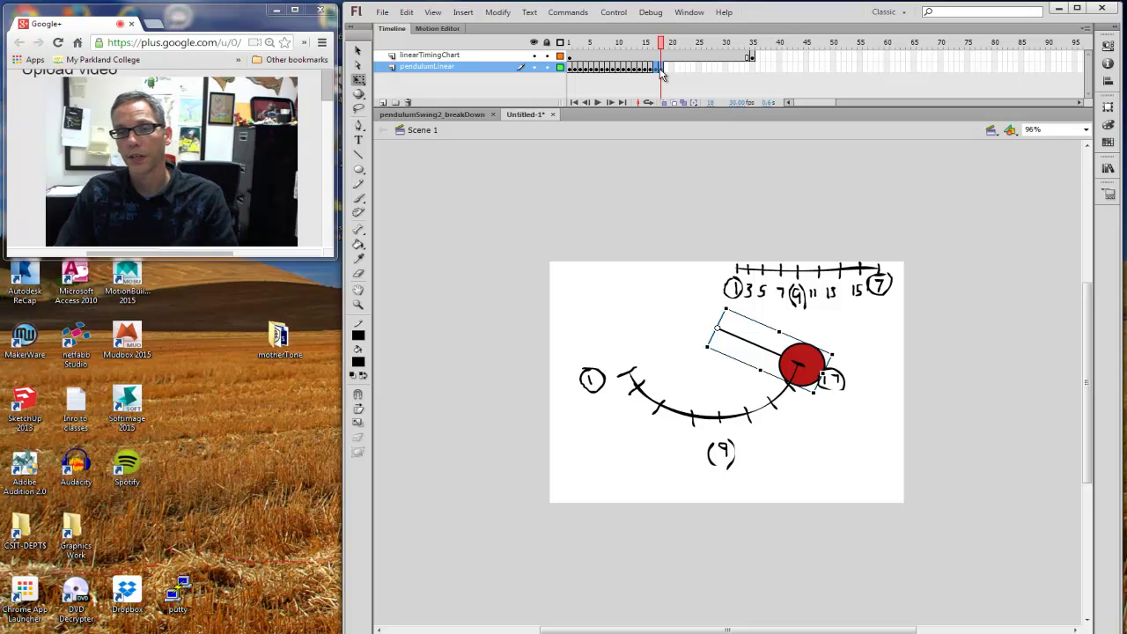
Step: Review the swing from frame 18 back to frame 1, comparing the pendulum's pose on frames 1, 2 and 3
{"action": "mouse_move", "coordinate": [663, 42]}
{"action": "left_mouse_down"}
{"action": "mouse_move", "coordinate": [564, 49]}
{"action": "mouse_move", "coordinate": [669, 66]}
{"action": "mouse_move", "coordinate": [569, 51]}
{"action": "mouse_move", "coordinate": [663, 47]}
{"action": "mouse_move", "coordinate": [539, 36]}
{"action": "mouse_move", "coordinate": [664, 53]}
{"action": "left_mouse_up"}
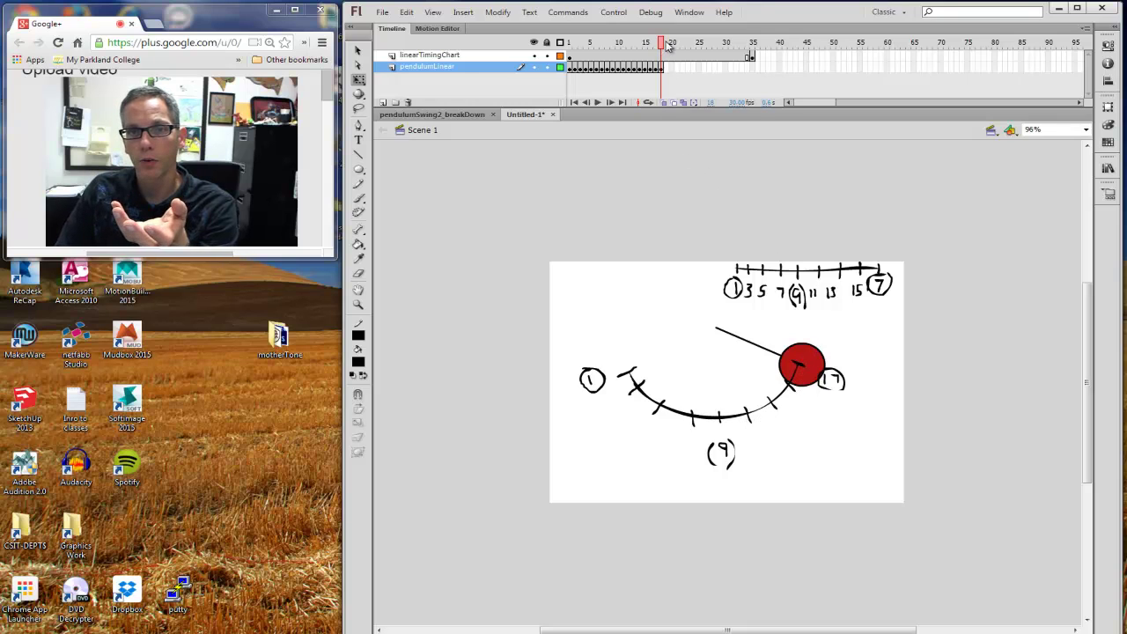
{"action": "left_click_drag", "start_coordinate": [664, 44], "coordinate": [571, 44]}
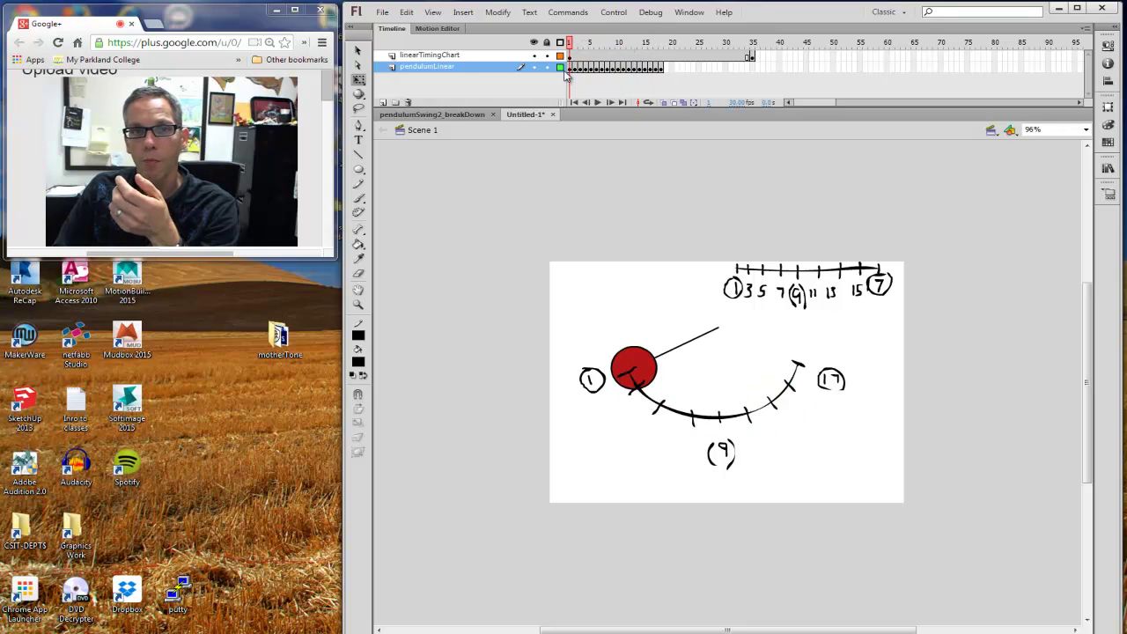
{"action": "left_click", "coordinate": [572, 69]}
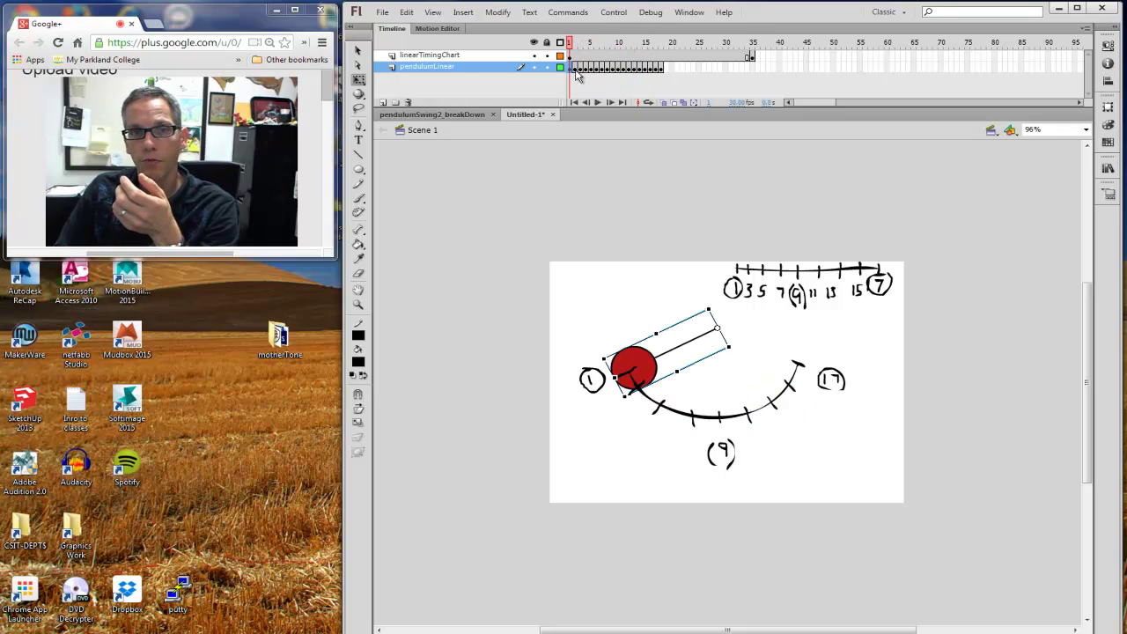
{"action": "left_click", "coordinate": [577, 70]}
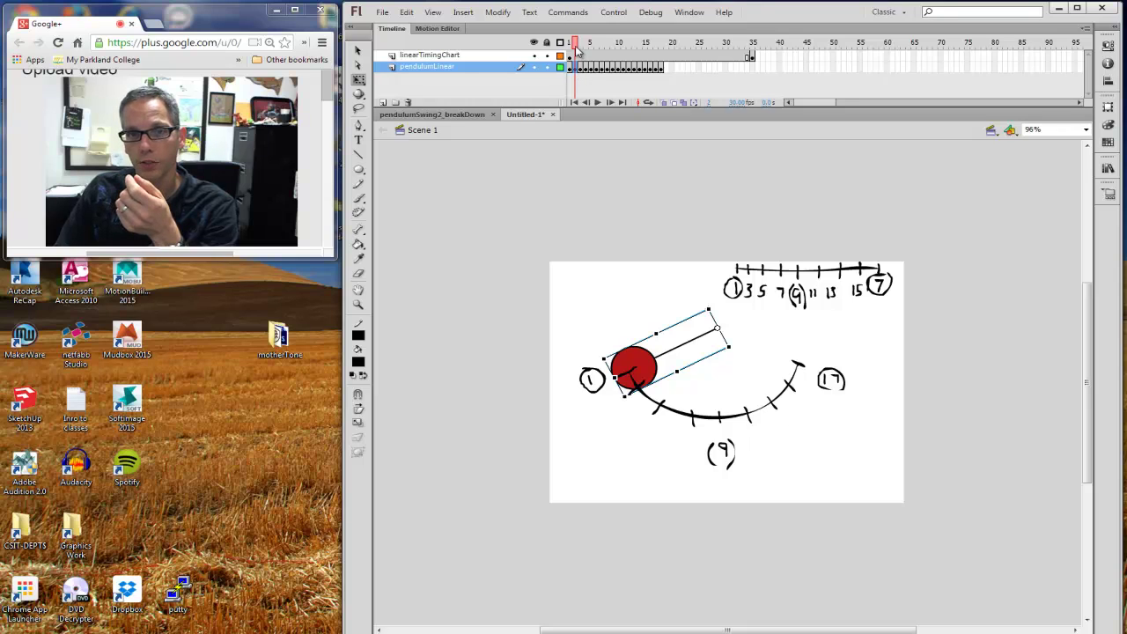
{"action": "mouse_move", "coordinate": [574, 46]}
{"action": "left_mouse_down"}
{"action": "mouse_move", "coordinate": [663, 55]}
{"action": "mouse_move", "coordinate": [583, 49]}
{"action": "left_mouse_up"}
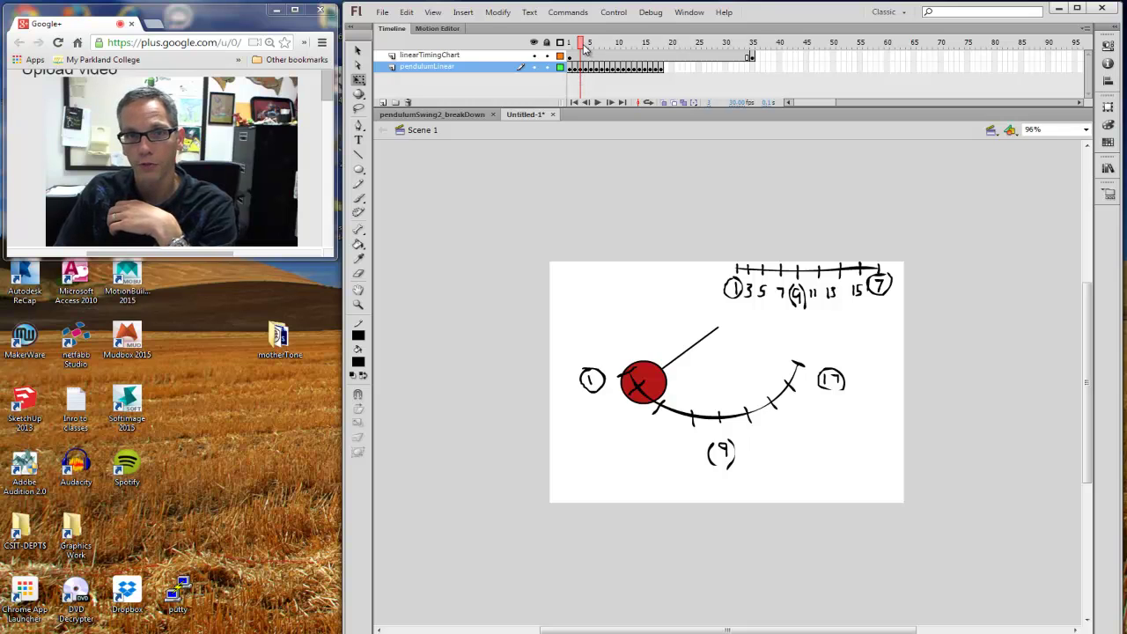
{"action": "mouse_move", "coordinate": [582, 48]}
{"action": "left_mouse_down"}
{"action": "mouse_move", "coordinate": [571, 49]}
{"action": "mouse_move", "coordinate": [666, 48]}
{"action": "mouse_move", "coordinate": [568, 50]}
{"action": "left_mouse_up"}
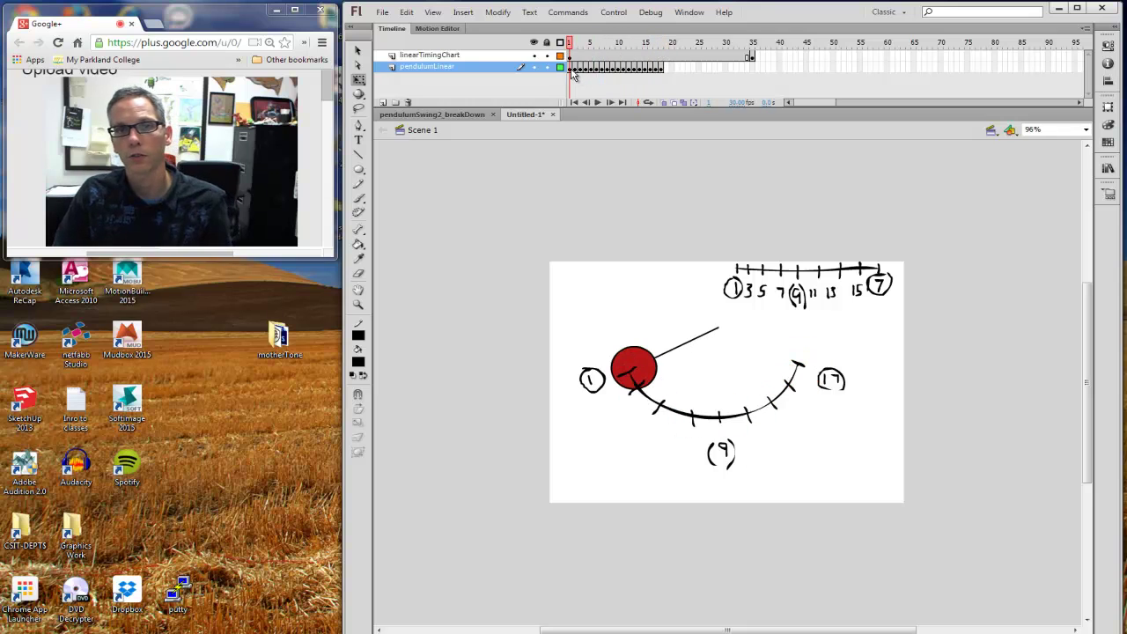
Step: Copy frames 1 to 18 of pendulumLinear and paste them starting at frame 19 of the same layer
{"action": "left_click", "coordinate": [572, 68]}
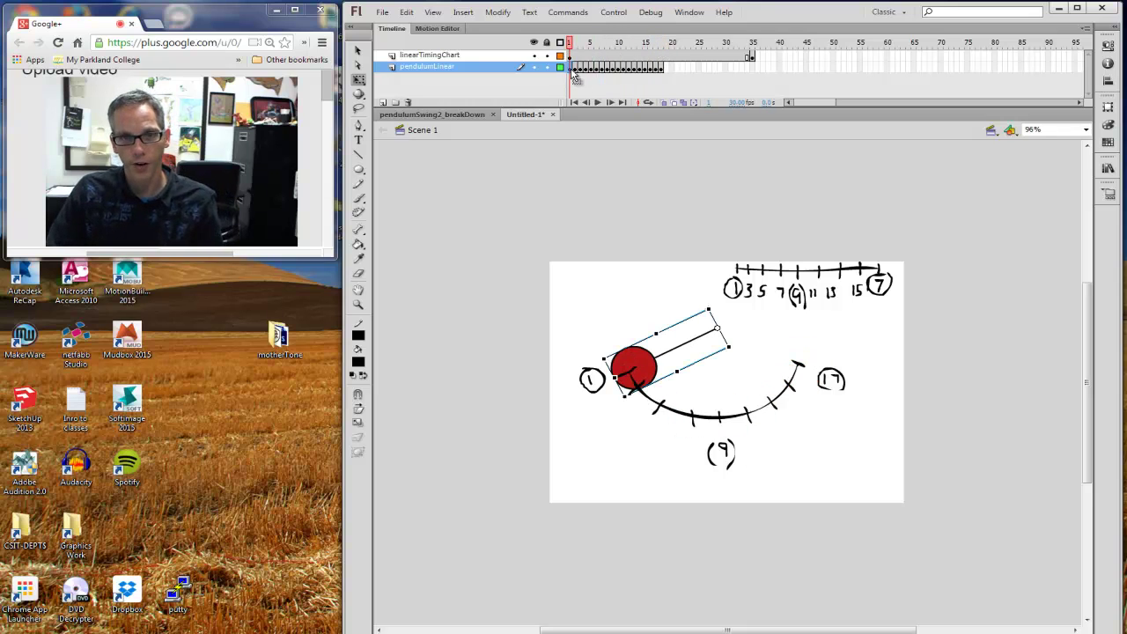
{"action": "left_click", "coordinate": [573, 77]}
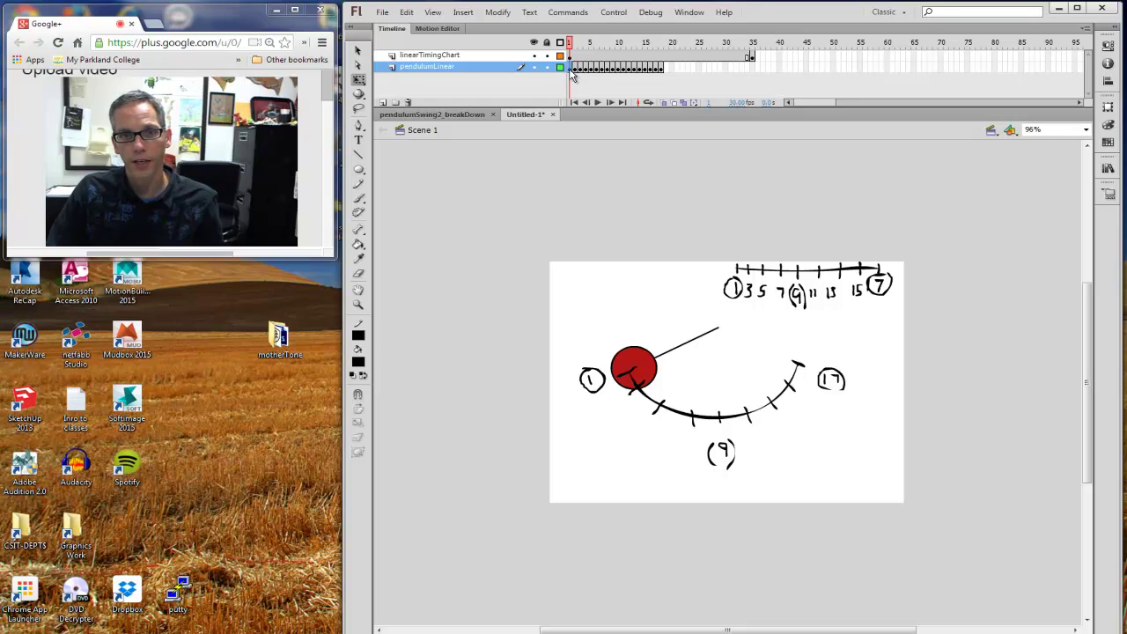
{"action": "left_click_drag", "start_coordinate": [574, 77], "coordinate": [665, 79]}
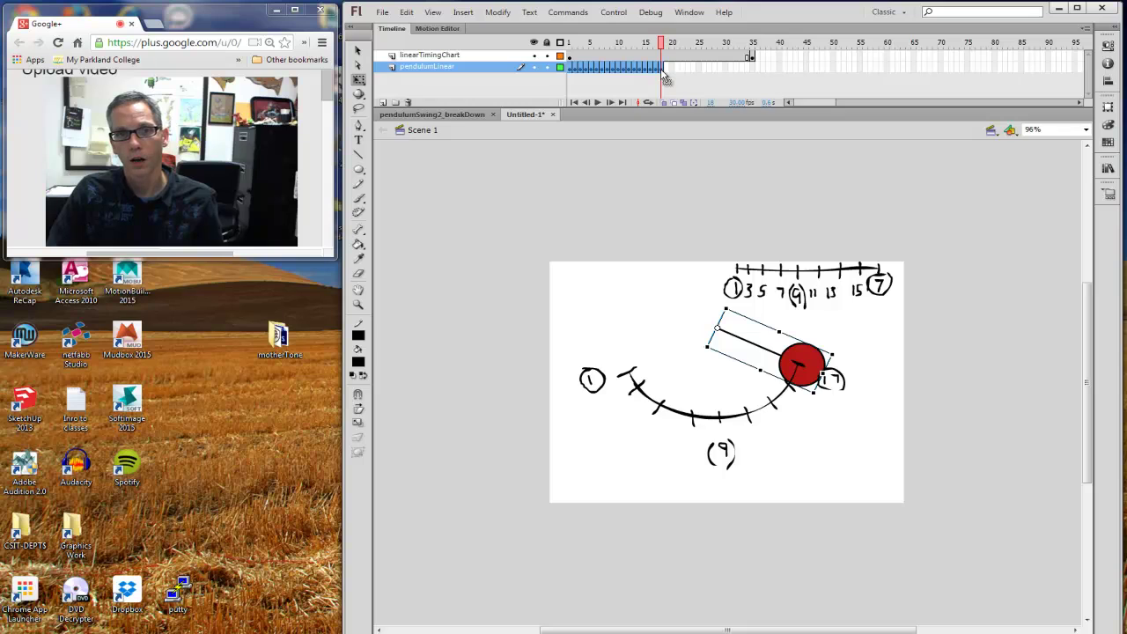
{"action": "left_click", "coordinate": [629, 88]}
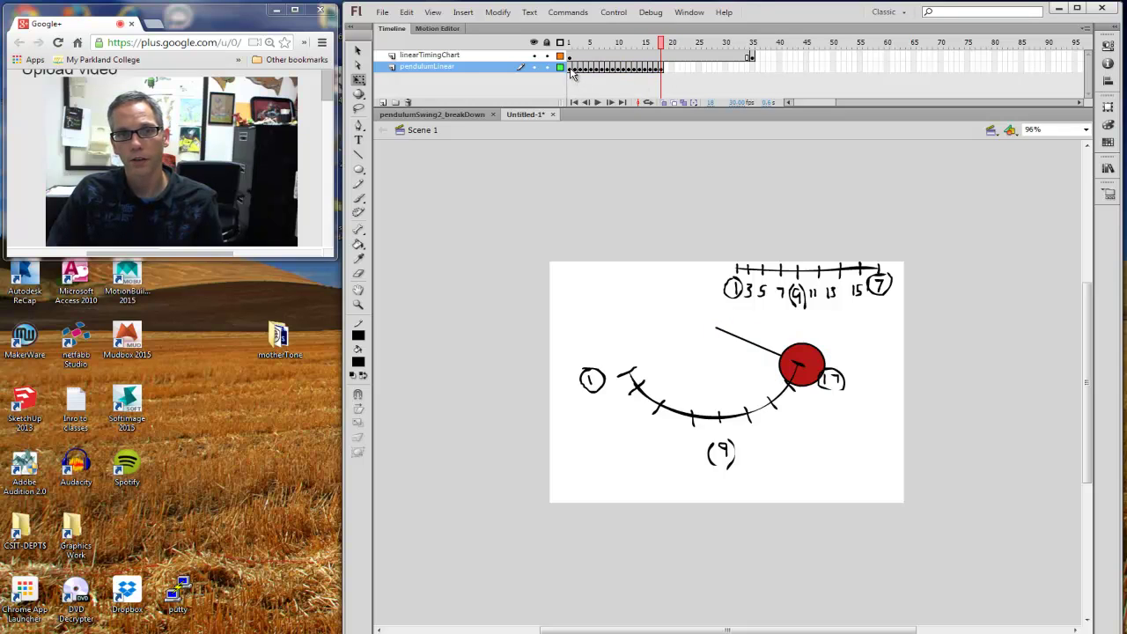
{"action": "left_click_drag", "start_coordinate": [571, 74], "coordinate": [661, 76]}
{"action": "right_click", "coordinate": [662, 75]}
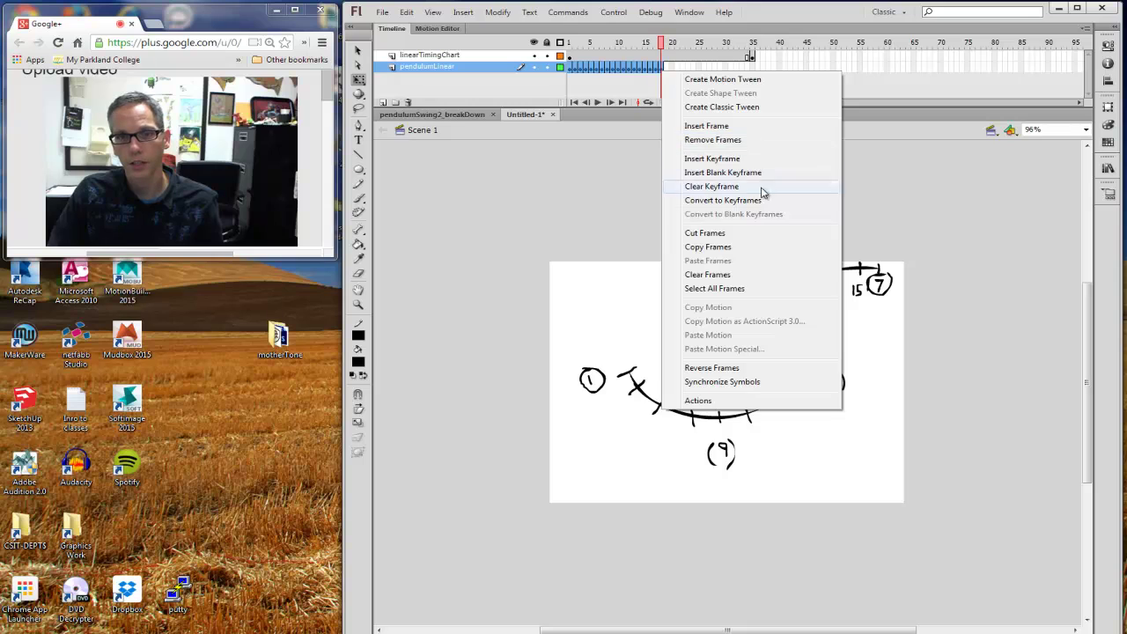
{"action": "left_click", "coordinate": [711, 249]}
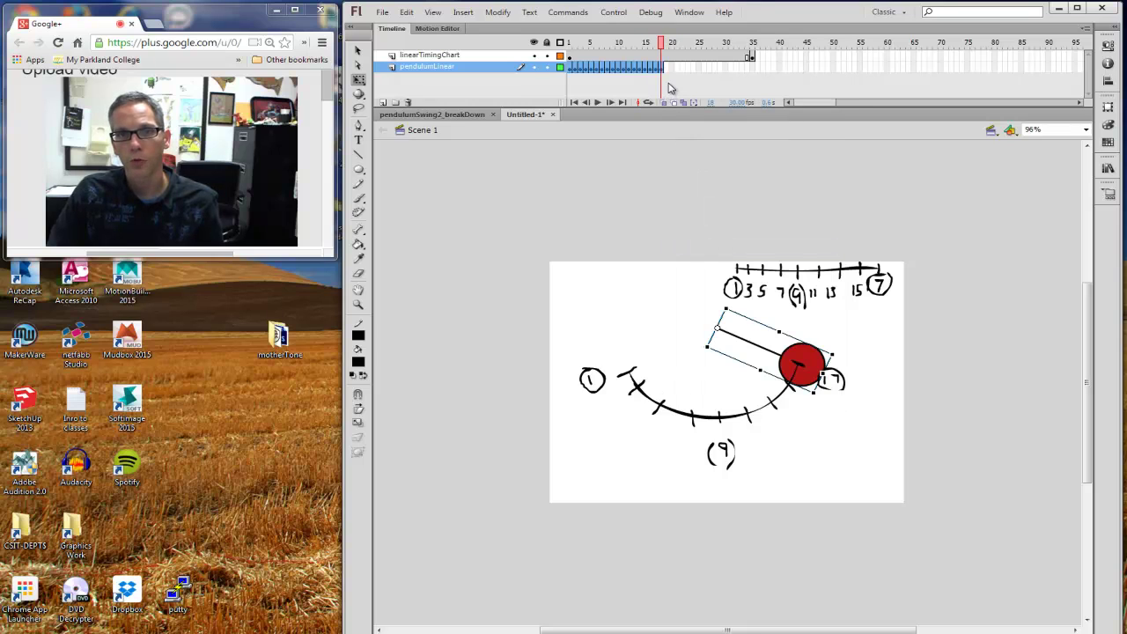
{"action": "left_click", "coordinate": [668, 73]}
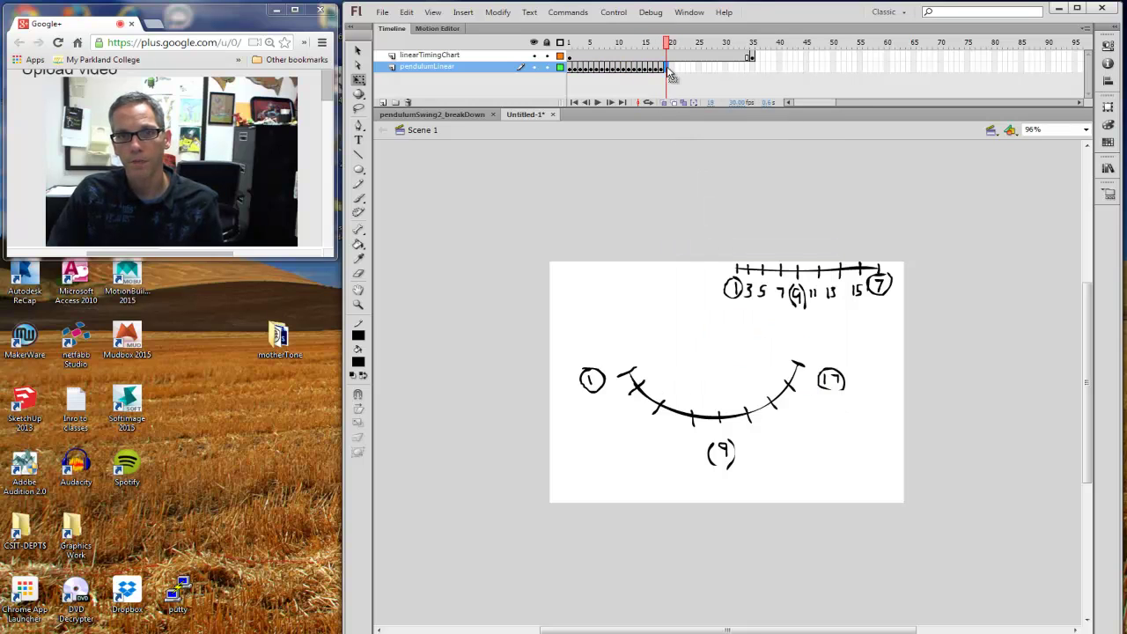
{"action": "right_click", "coordinate": [668, 72]}
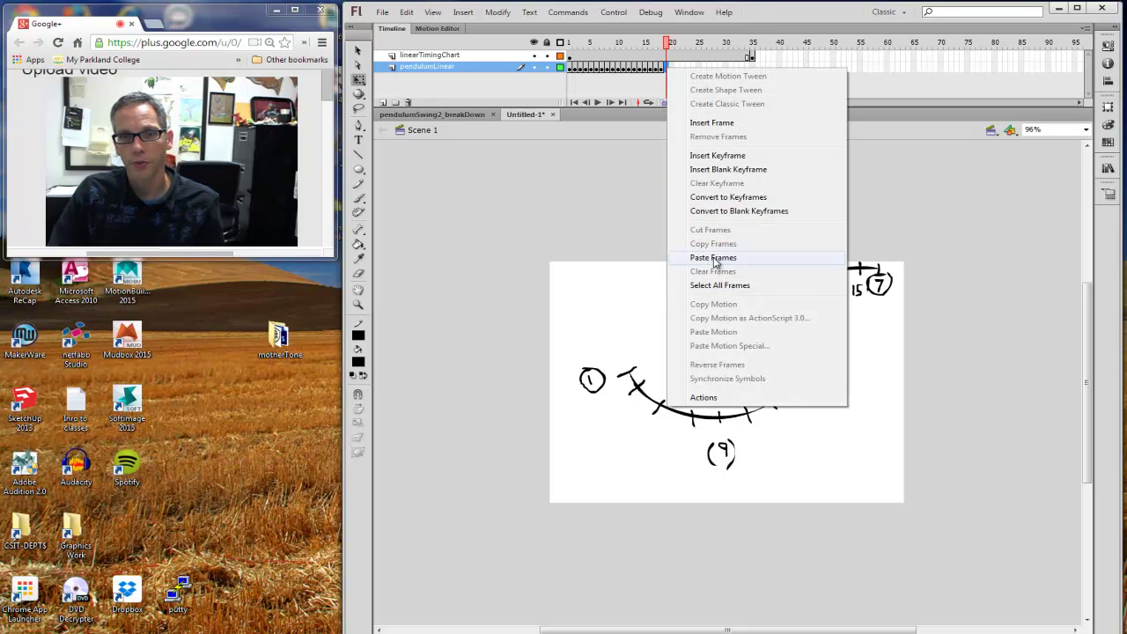
{"action": "left_click", "coordinate": [712, 257]}
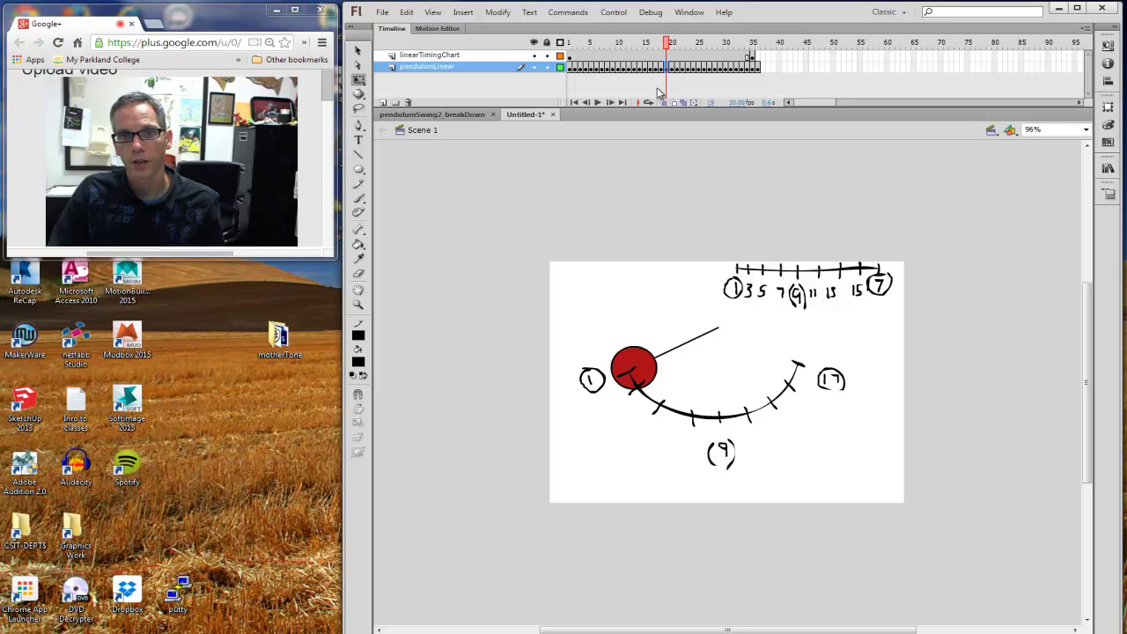
Step: Reverse frames 19 to 36 of pendulumLinear to make the pendulum's return swing
{"action": "left_click_drag", "start_coordinate": [668, 46], "coordinate": [759, 78]}
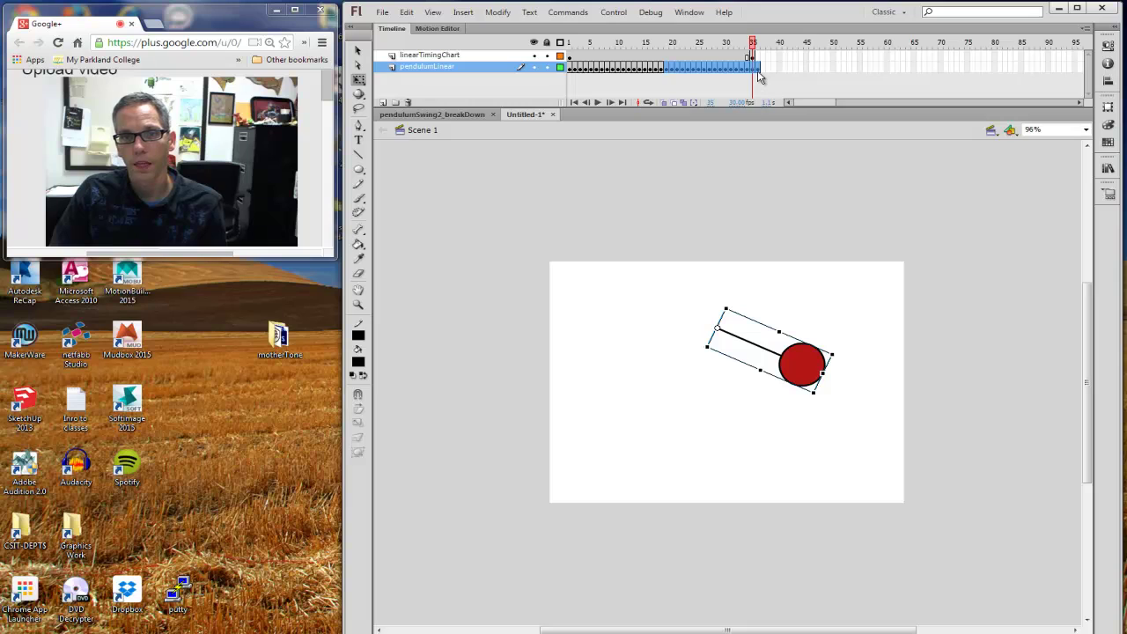
{"action": "left_click_drag", "start_coordinate": [757, 72], "coordinate": [760, 76]}
{"action": "right_click", "coordinate": [759, 74]}
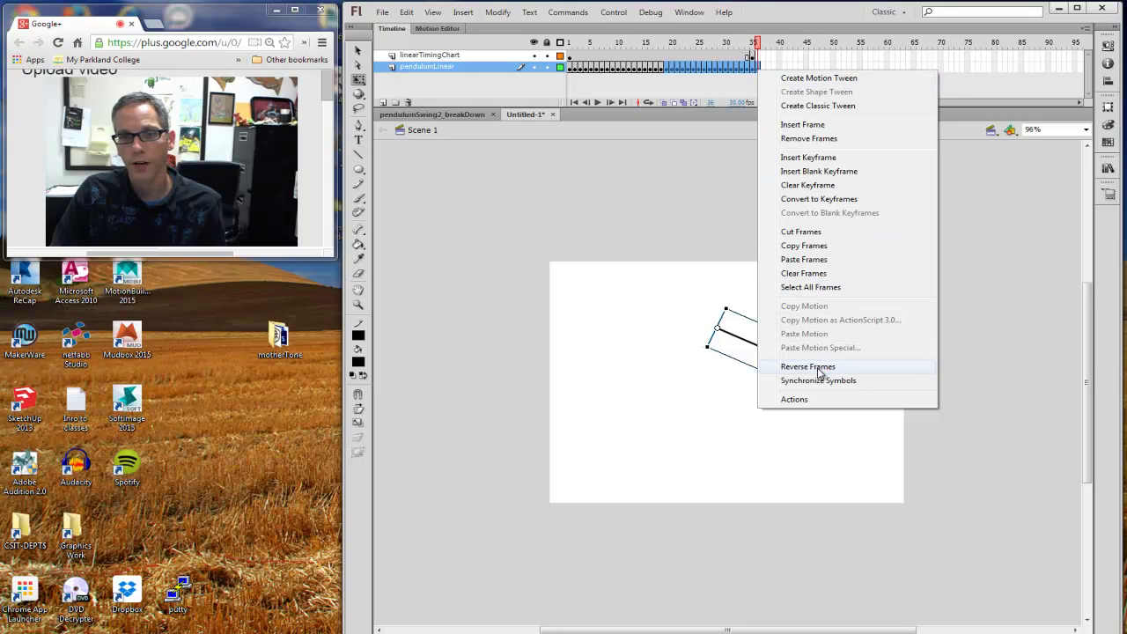
{"action": "left_click", "coordinate": [819, 367]}
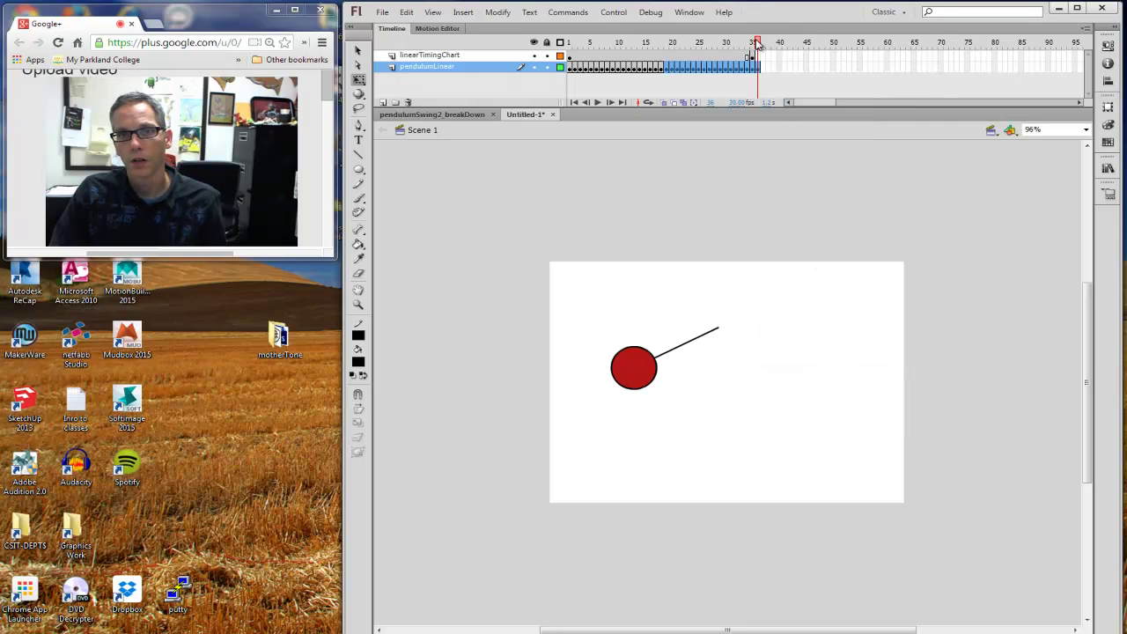
Step: Remove the last two frames, 35 and 36, from the end of the pendulumLinear layer
{"action": "left_click", "coordinate": [755, 70]}
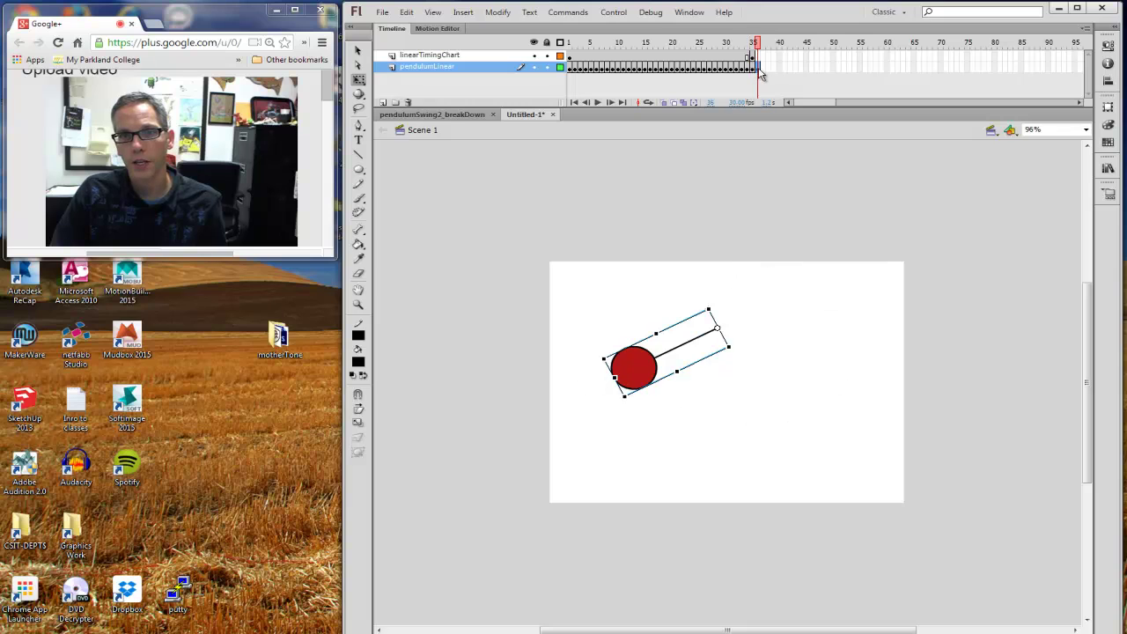
{"action": "mouse_move", "coordinate": [755, 46]}
{"action": "left_mouse_down"}
{"action": "mouse_move", "coordinate": [572, 47]}
{"action": "mouse_move", "coordinate": [743, 54]}
{"action": "left_mouse_up"}
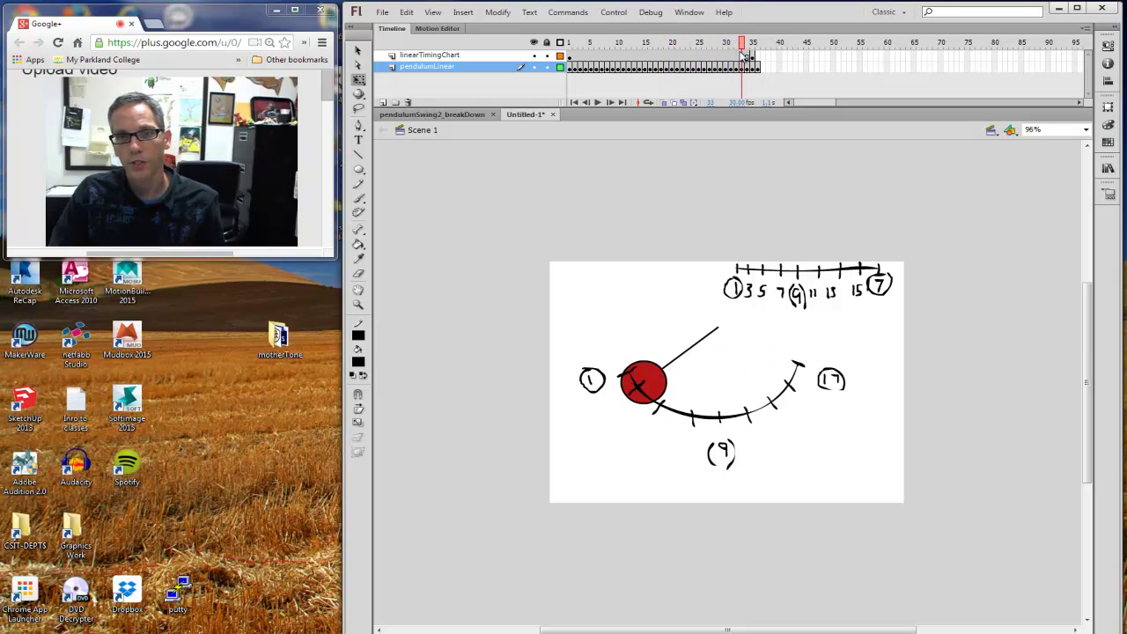
{"action": "left_click", "coordinate": [750, 65]}
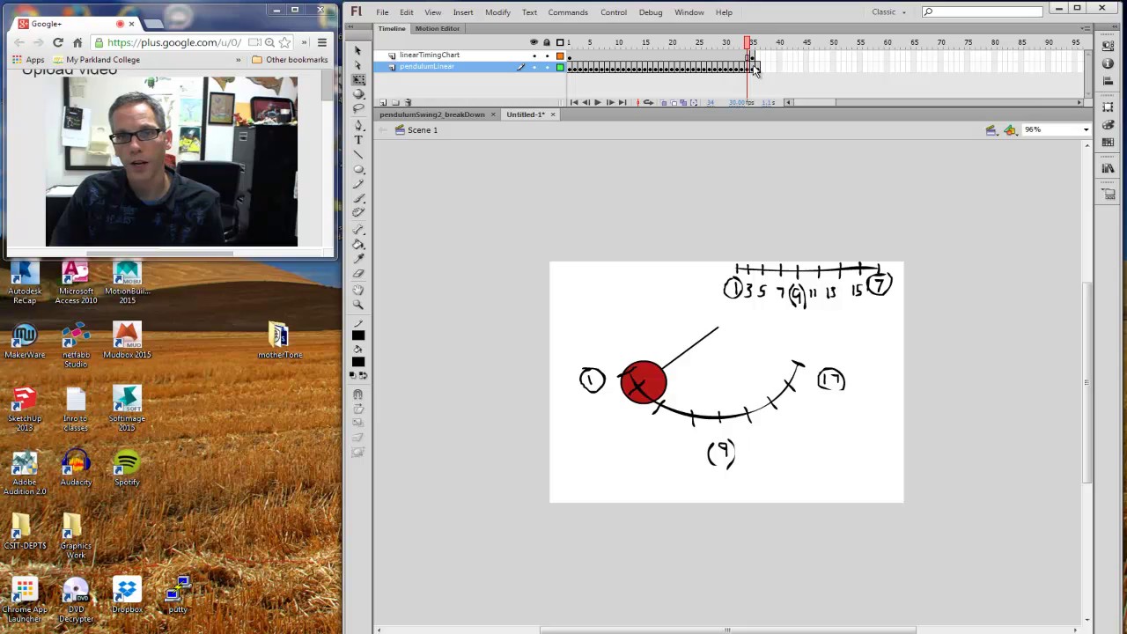
{"action": "left_click", "coordinate": [759, 67]}
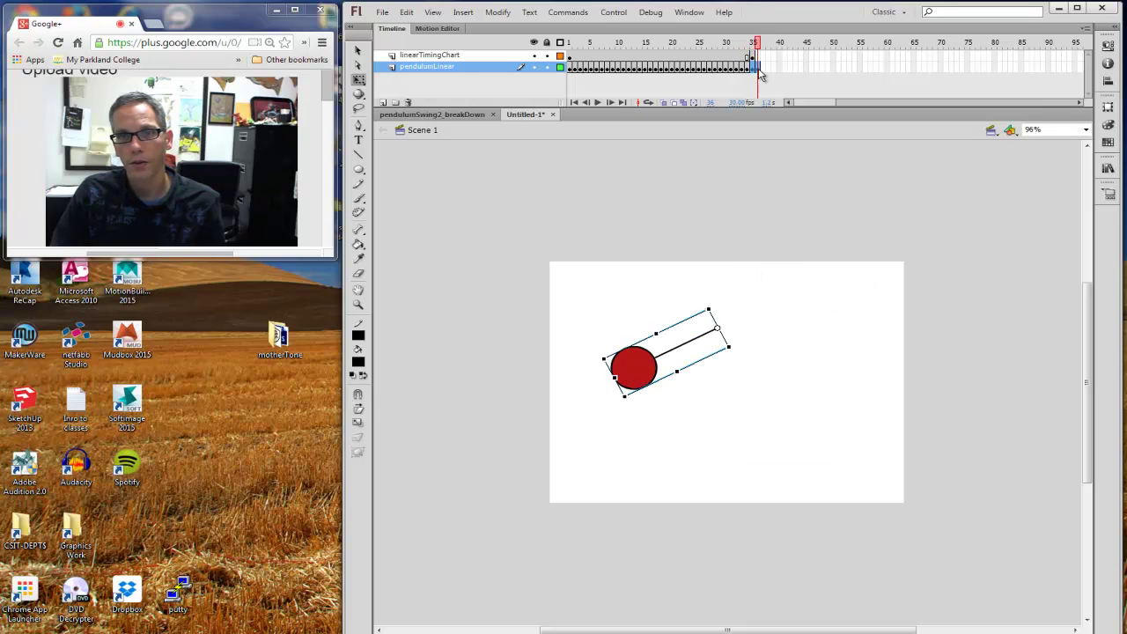
{"action": "right_click", "coordinate": [761, 74]}
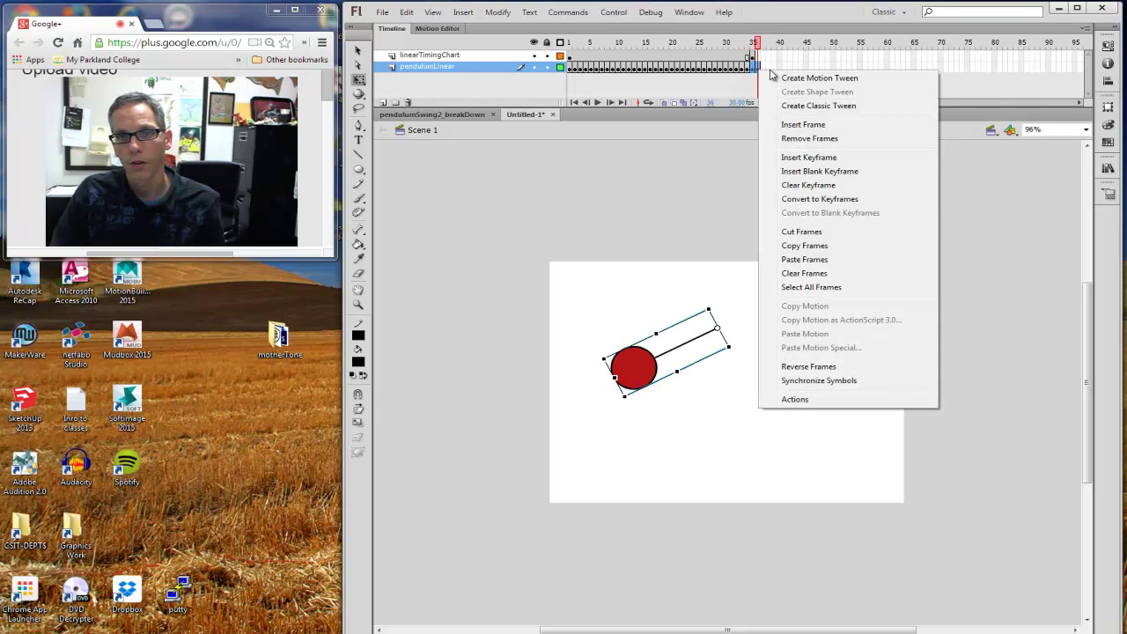
{"action": "left_click", "coordinate": [802, 141]}
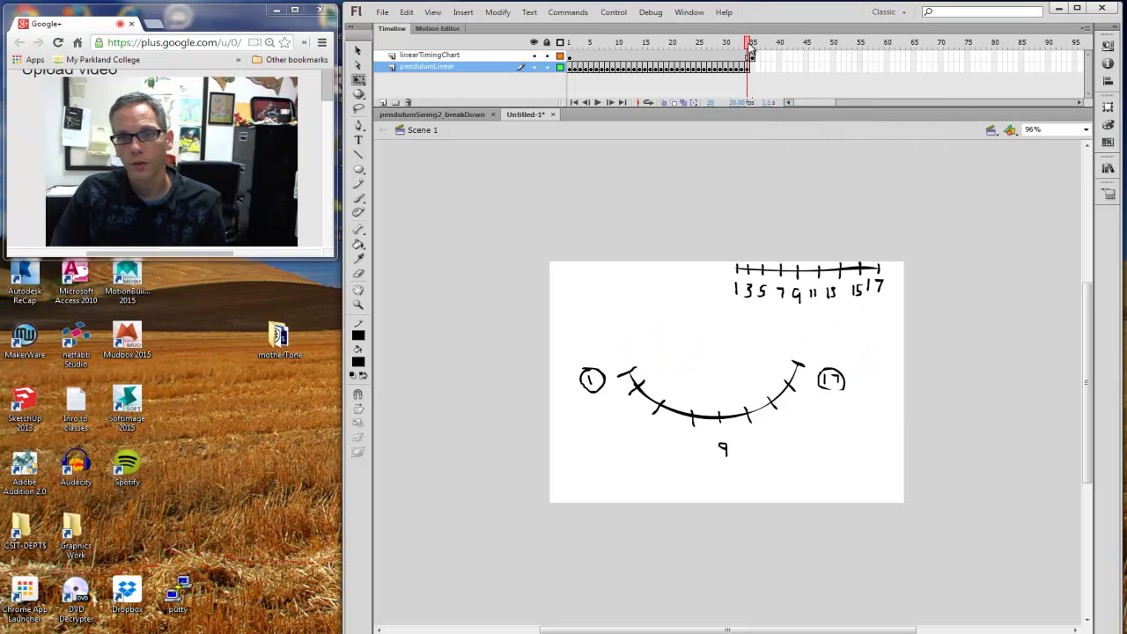
Step: Hide the linearTimingChart layer and play the pendulum swing in a loop covering frames 1 to 35
{"action": "left_click_drag", "start_coordinate": [752, 44], "coordinate": [569, 44]}
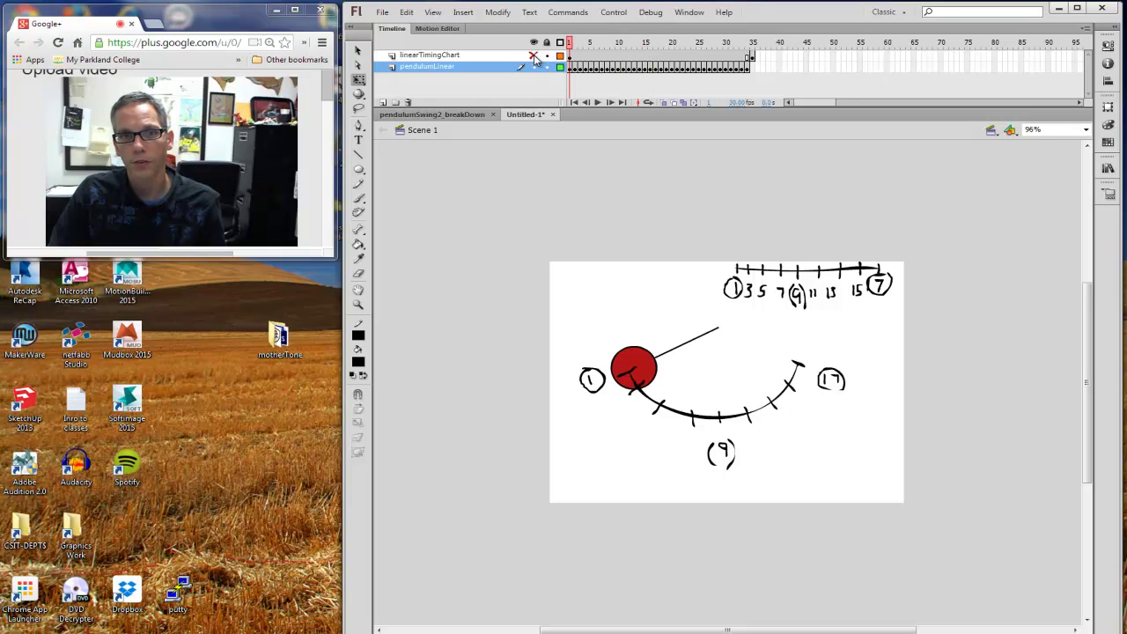
{"action": "left_click", "coordinate": [534, 55]}
{"action": "left_click", "coordinate": [597, 103]}
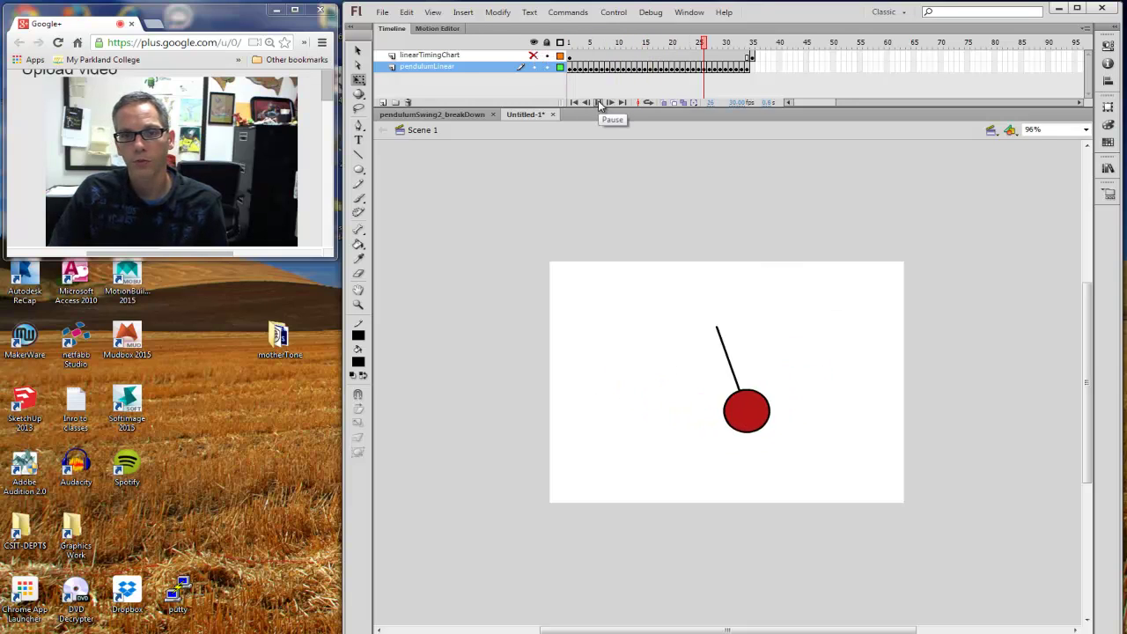
{"action": "left_click", "coordinate": [651, 102]}
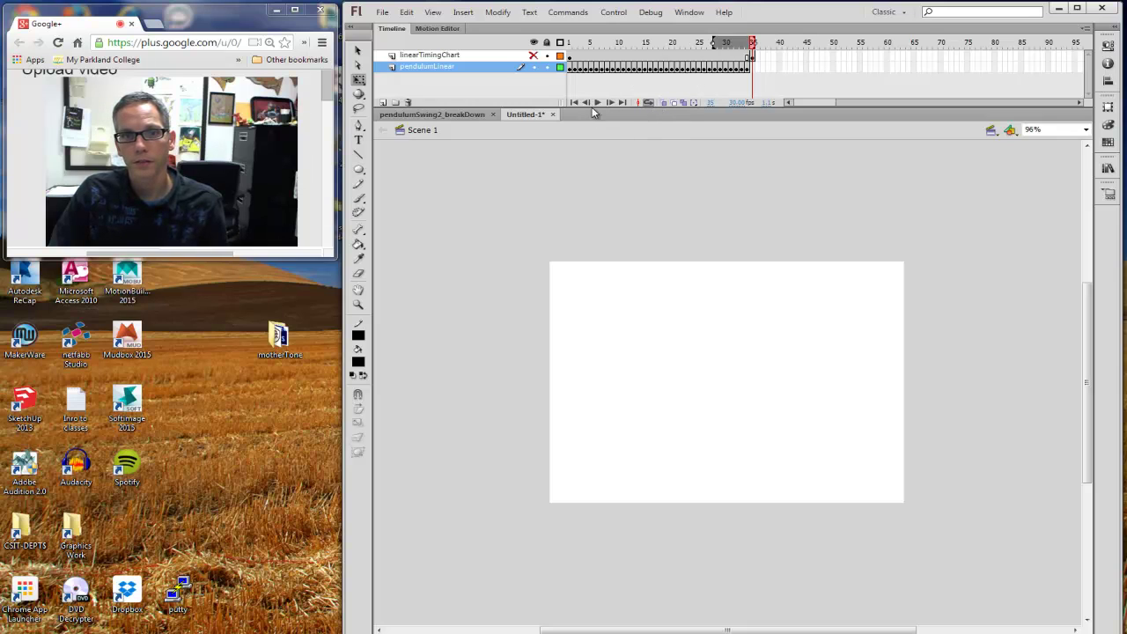
{"action": "left_click_drag", "start_coordinate": [712, 41], "coordinate": [574, 43]}
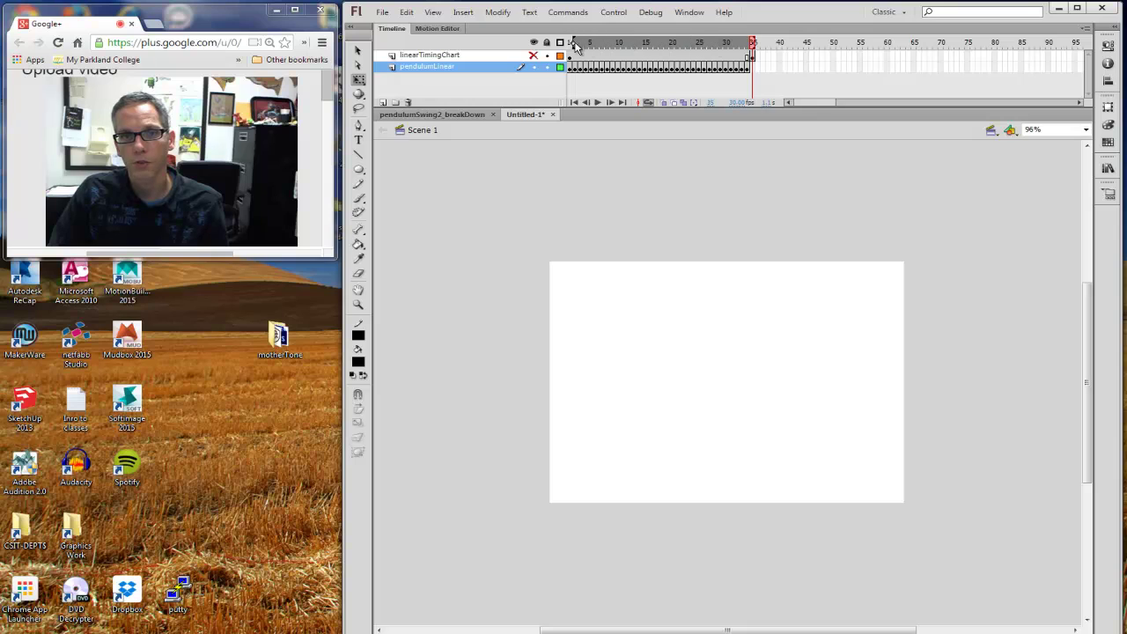
{"action": "left_click", "coordinate": [597, 102]}
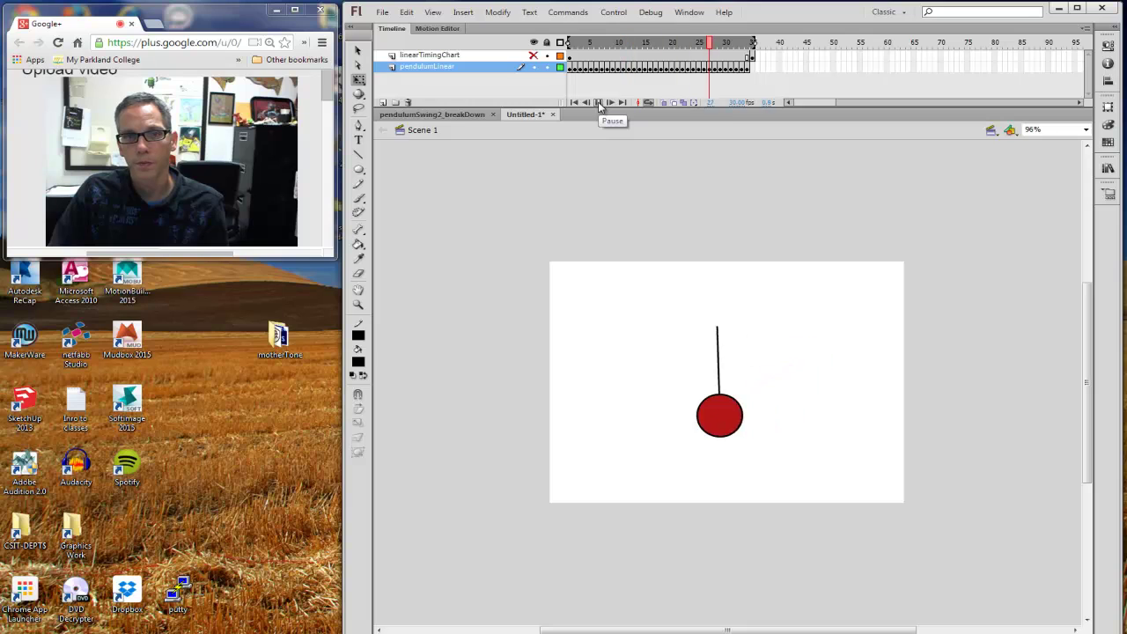
{"action": "left_click", "coordinate": [598, 103]}
Step: Remove frame 35 from the linearTimingChart layer and replay the looped swing
{"action": "left_click", "coordinate": [753, 56]}
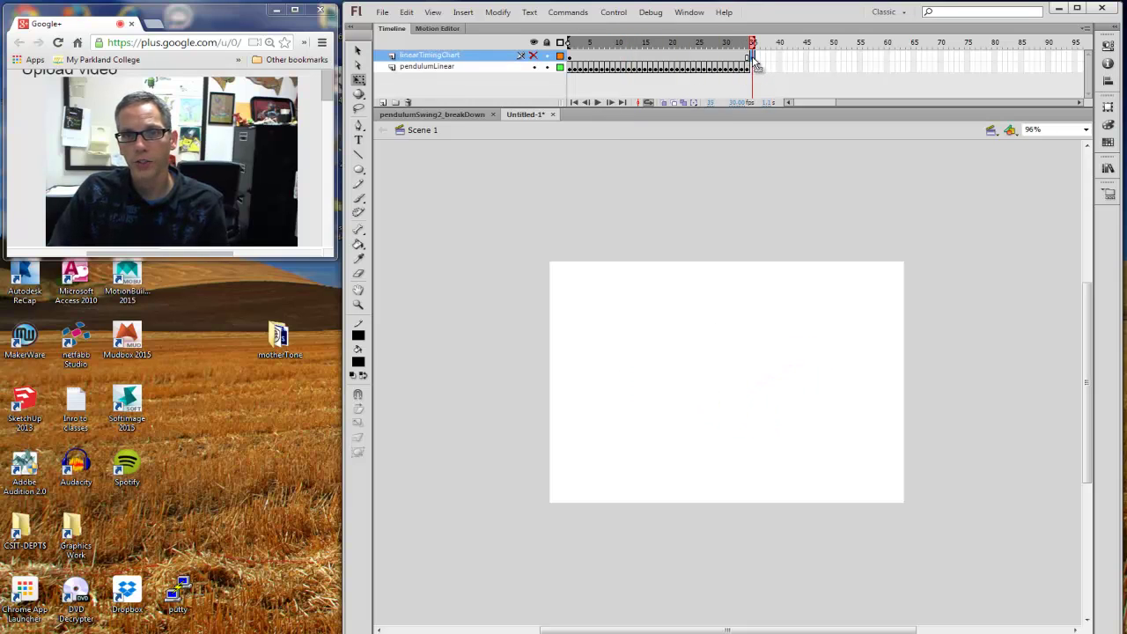
{"action": "left_click", "coordinate": [748, 57]}
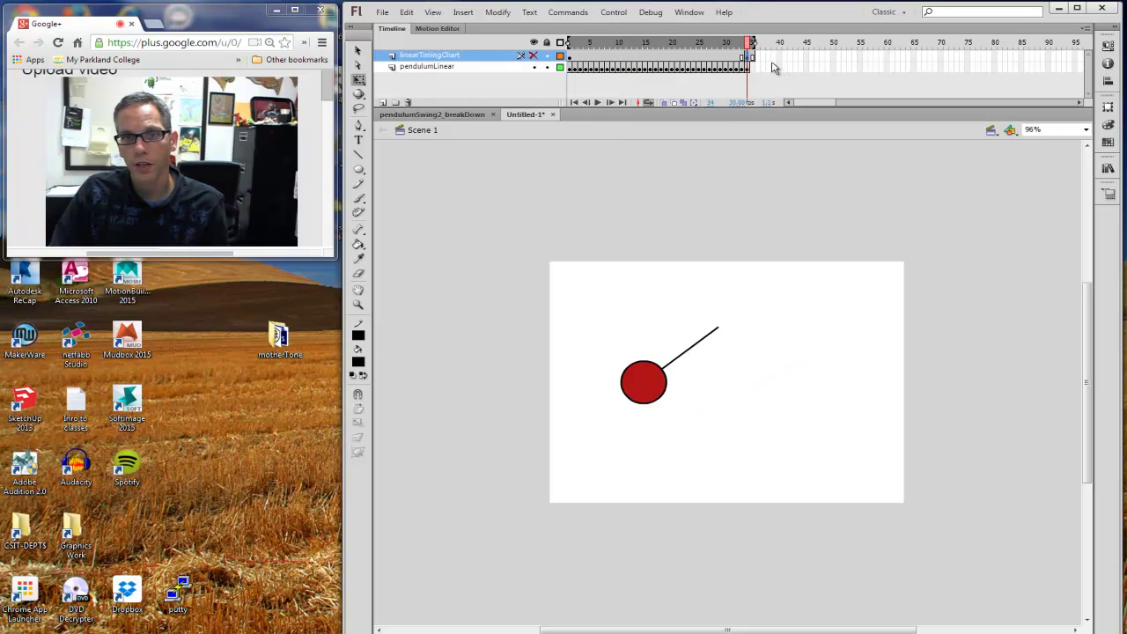
{"action": "right_click", "coordinate": [752, 56]}
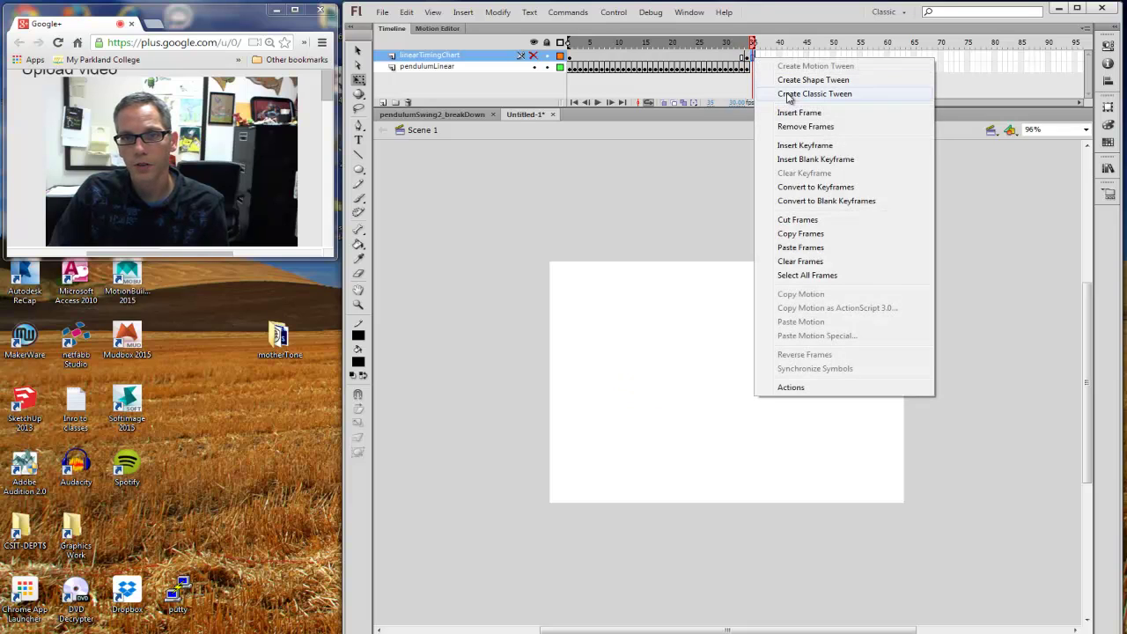
{"action": "left_click", "coordinate": [792, 128]}
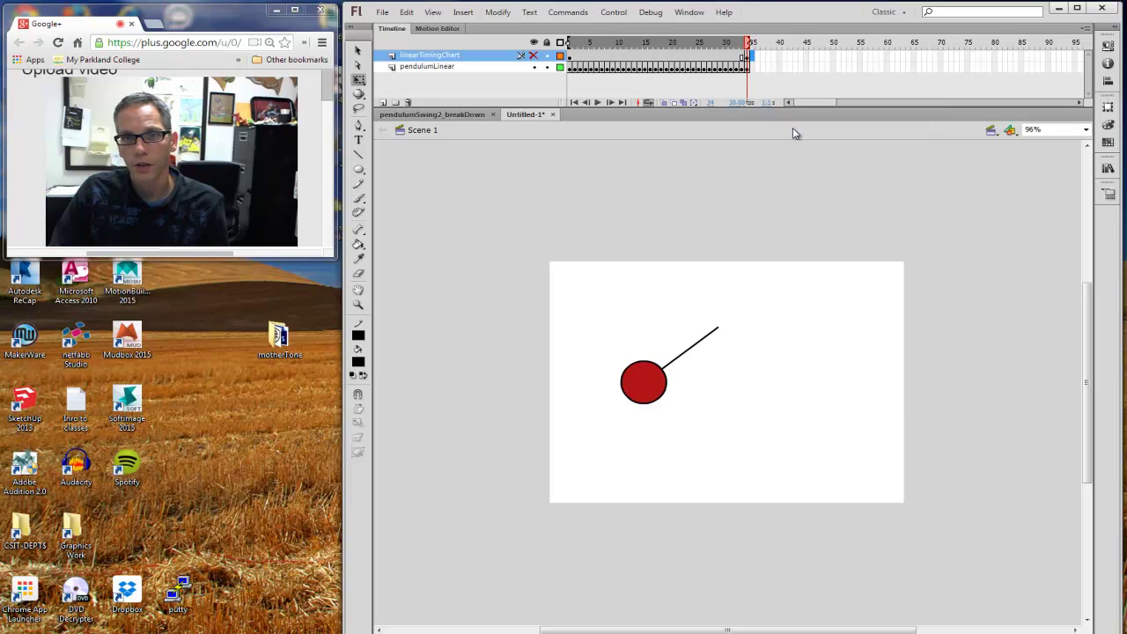
{"action": "left_click", "coordinate": [600, 102]}
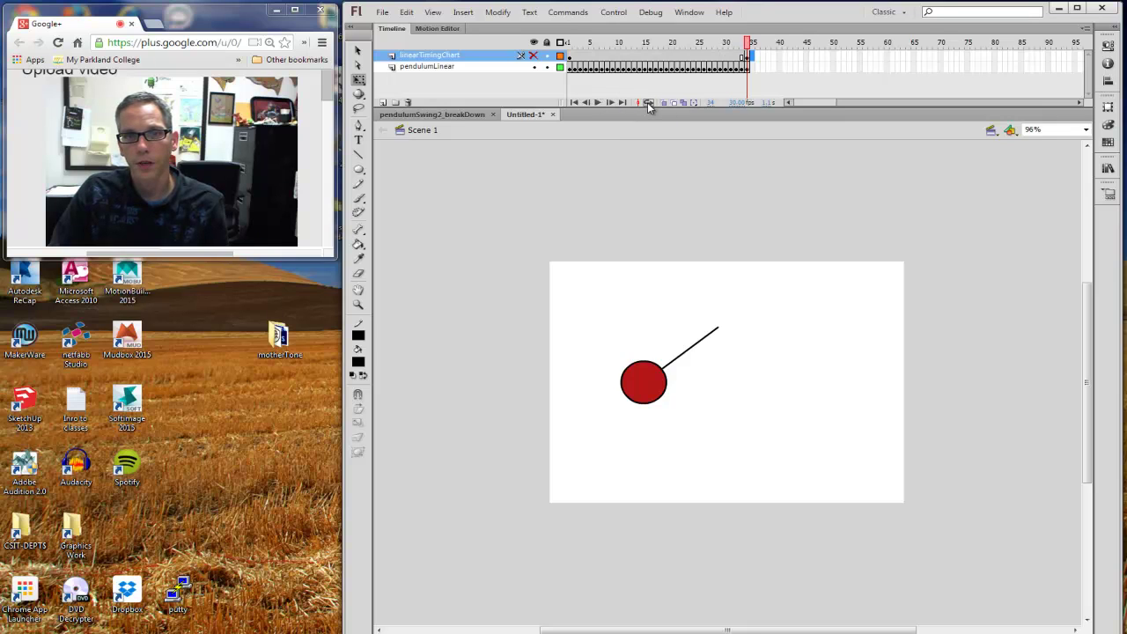
{"action": "left_click", "coordinate": [601, 102]}
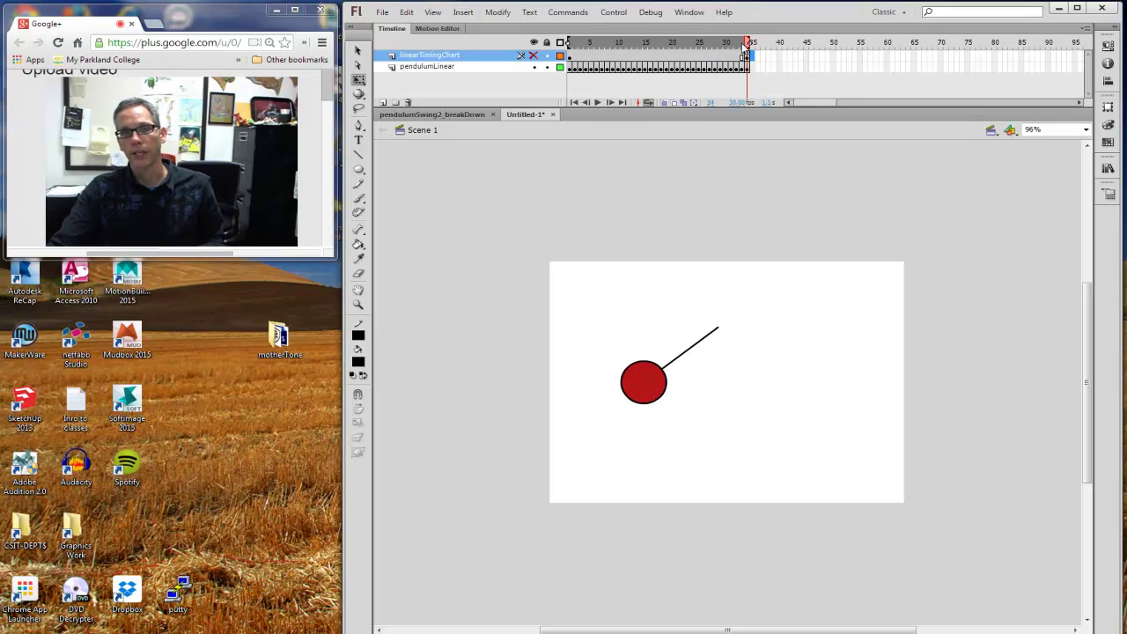
Step: Return to frame 1 and compare the pendulum's pose with the linearTimingChart drawing, leaving that layer hidden
{"action": "left_click_drag", "start_coordinate": [746, 49], "coordinate": [560, 59]}
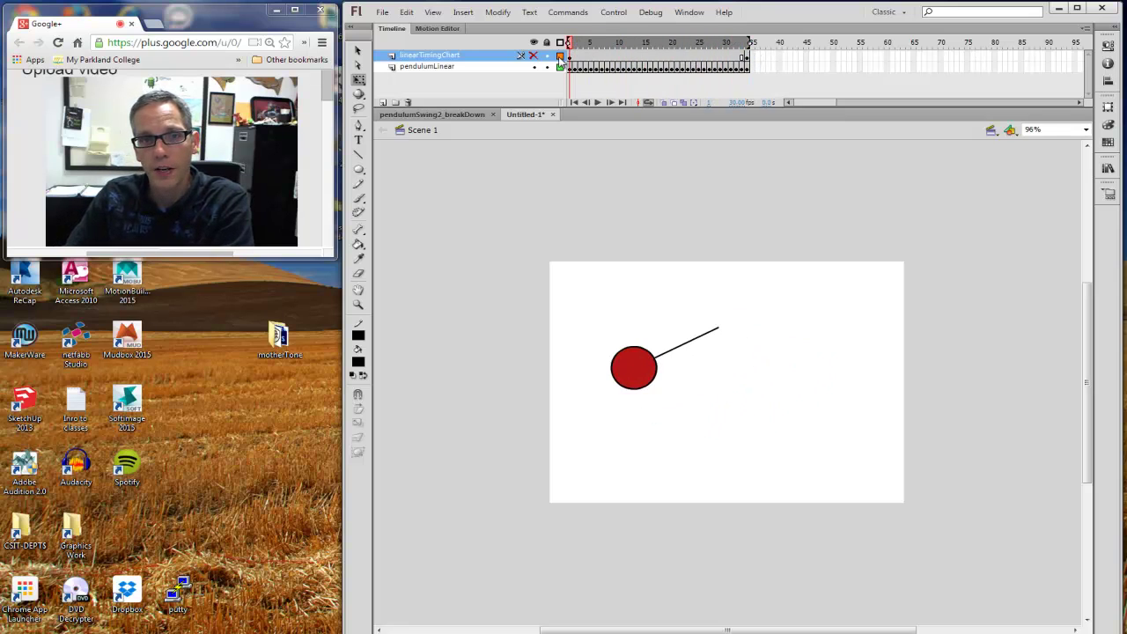
{"action": "left_click", "coordinate": [533, 55]}
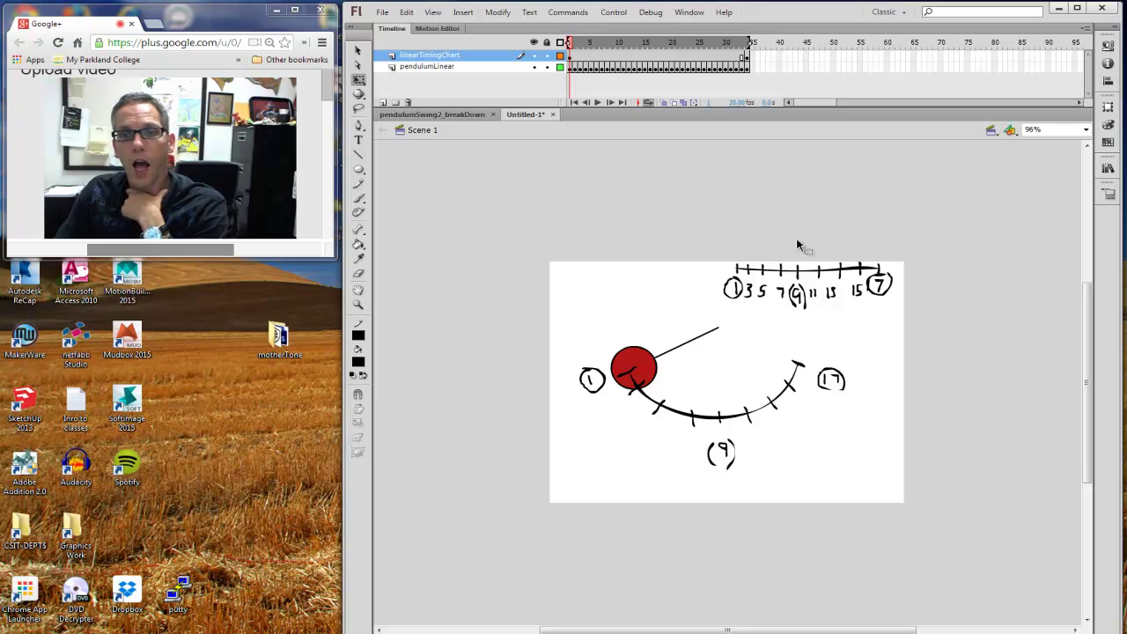
{"action": "left_click", "coordinate": [534, 55]}
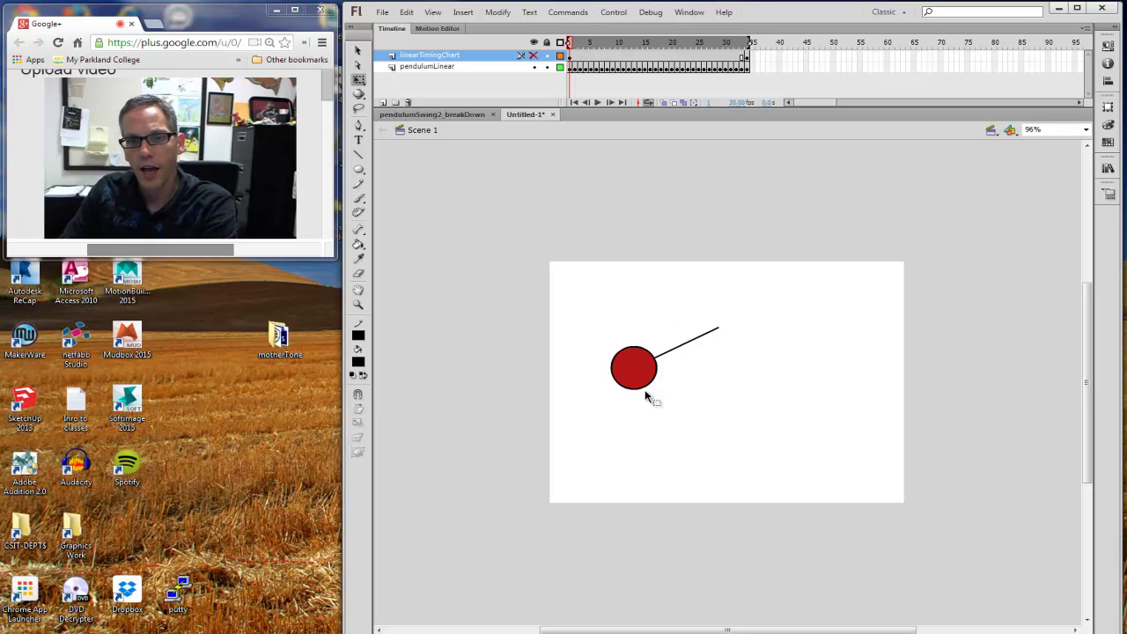
{"action": "mouse_move", "coordinate": [569, 45]}
{"action": "left_mouse_down"}
{"action": "mouse_move", "coordinate": [749, 46]}
{"action": "mouse_move", "coordinate": [553, 46]}
{"action": "left_mouse_up"}
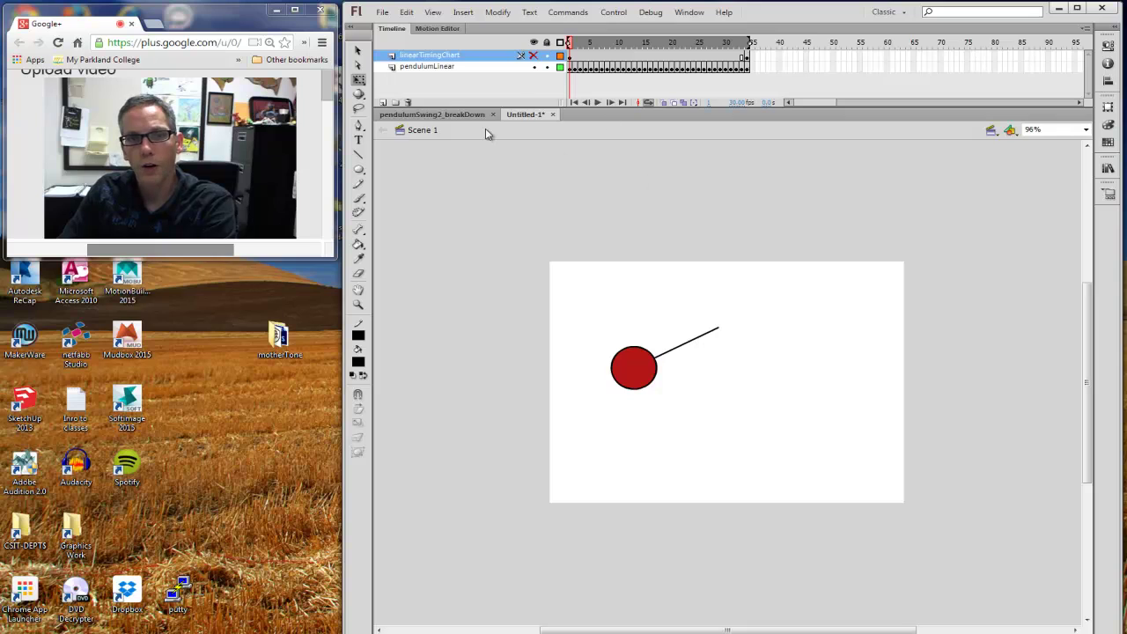
Step: Add a new layer and brush a timing chart from circled 1 to circled 17, marking (9) midway and bunching ticks near both ends
{"action": "left_click", "coordinate": [359, 200]}
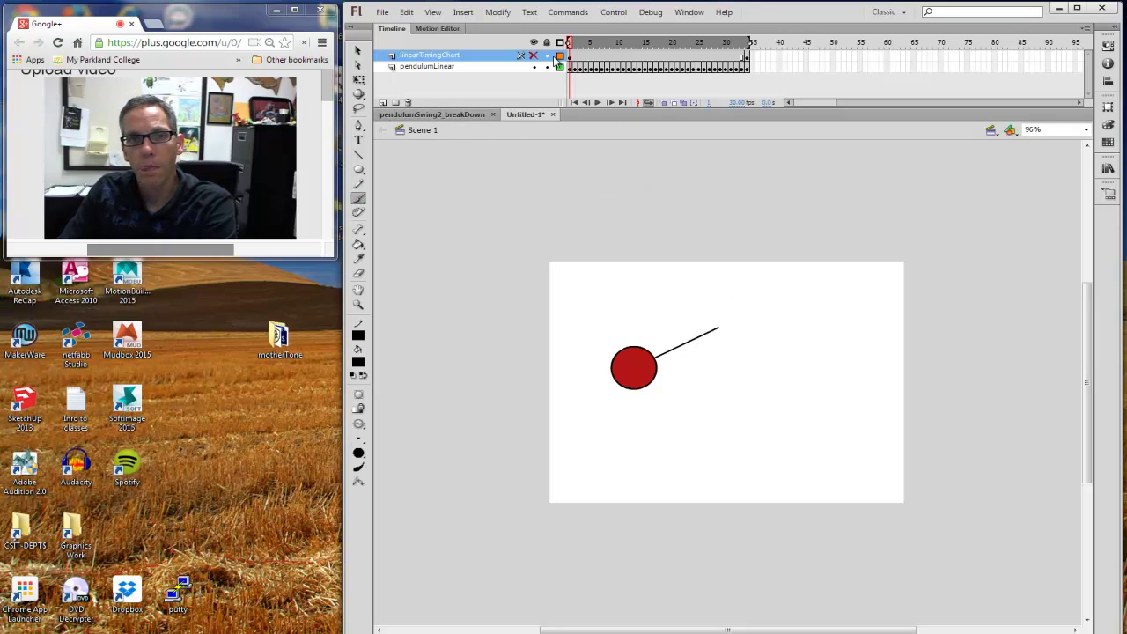
{"action": "left_click", "coordinate": [383, 103]}
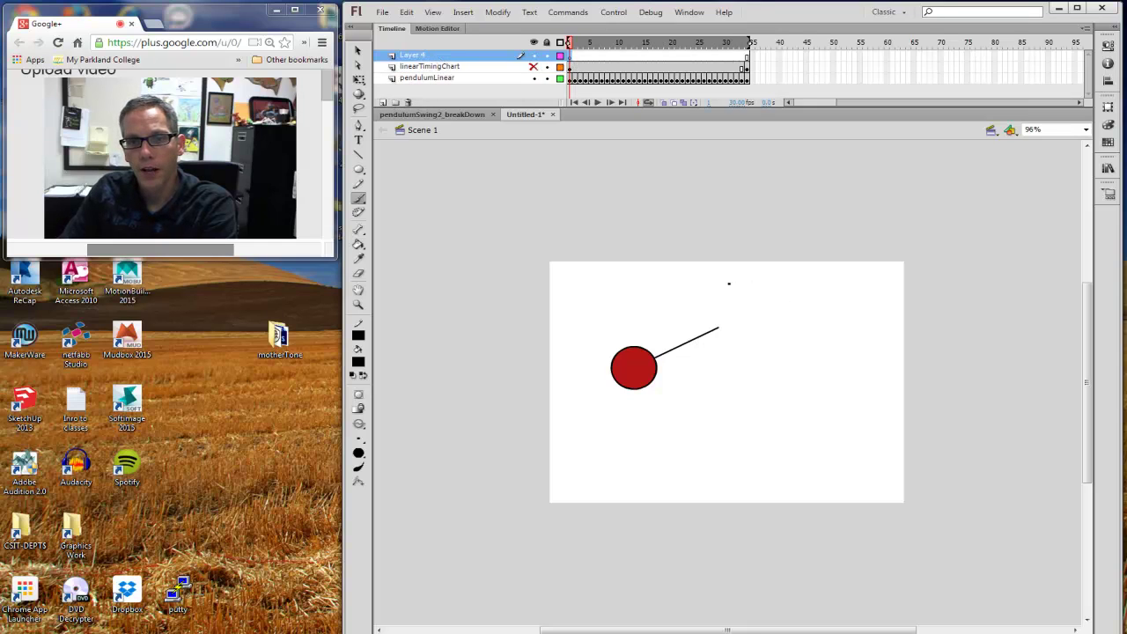
{"action": "left_click_drag", "start_coordinate": [723, 272], "coordinate": [723, 269]}
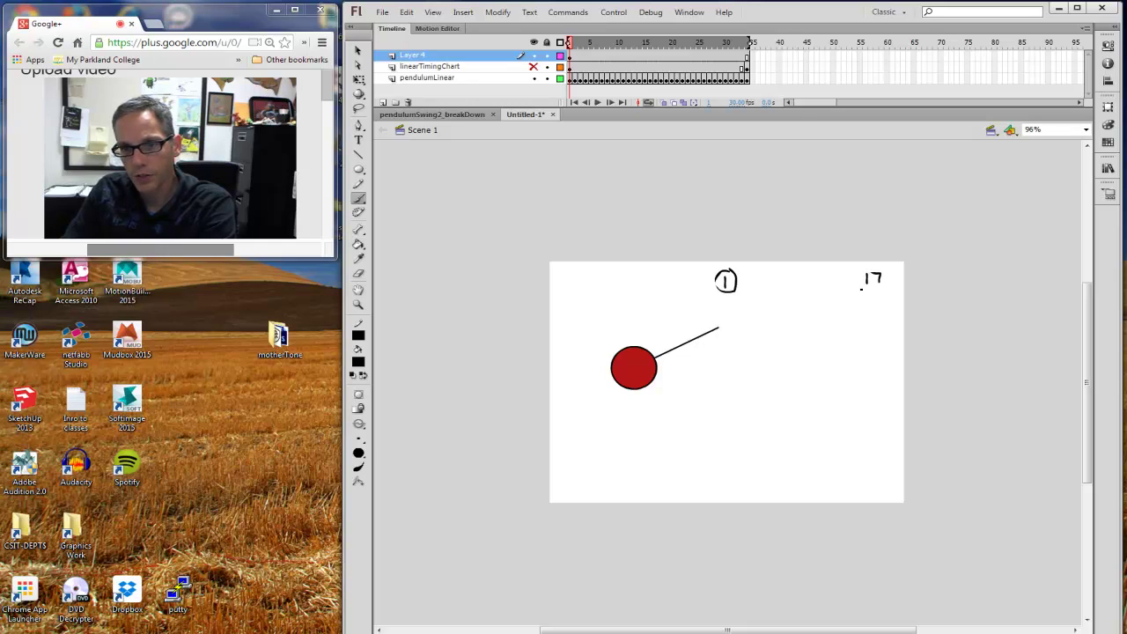
{"action": "mouse_move", "coordinate": [861, 289]}
{"action": "left_mouse_down"}
{"action": "mouse_move", "coordinate": [889, 282]}
{"action": "mouse_move", "coordinate": [862, 267]}
{"action": "left_mouse_up"}
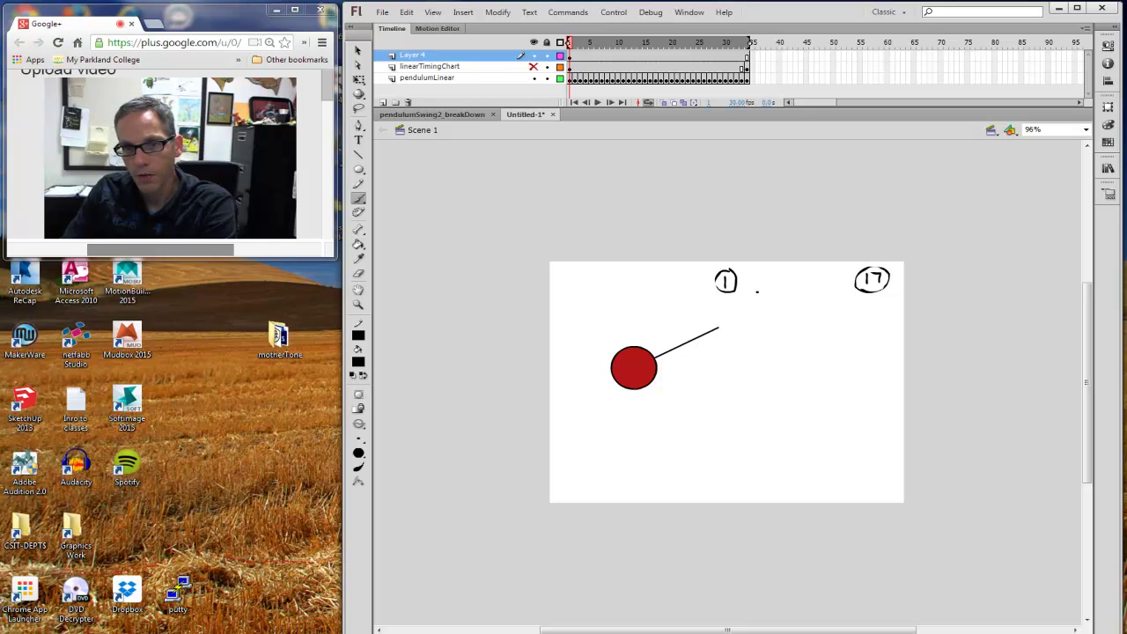
{"action": "left_click_drag", "start_coordinate": [727, 300], "coordinate": [868, 304]}
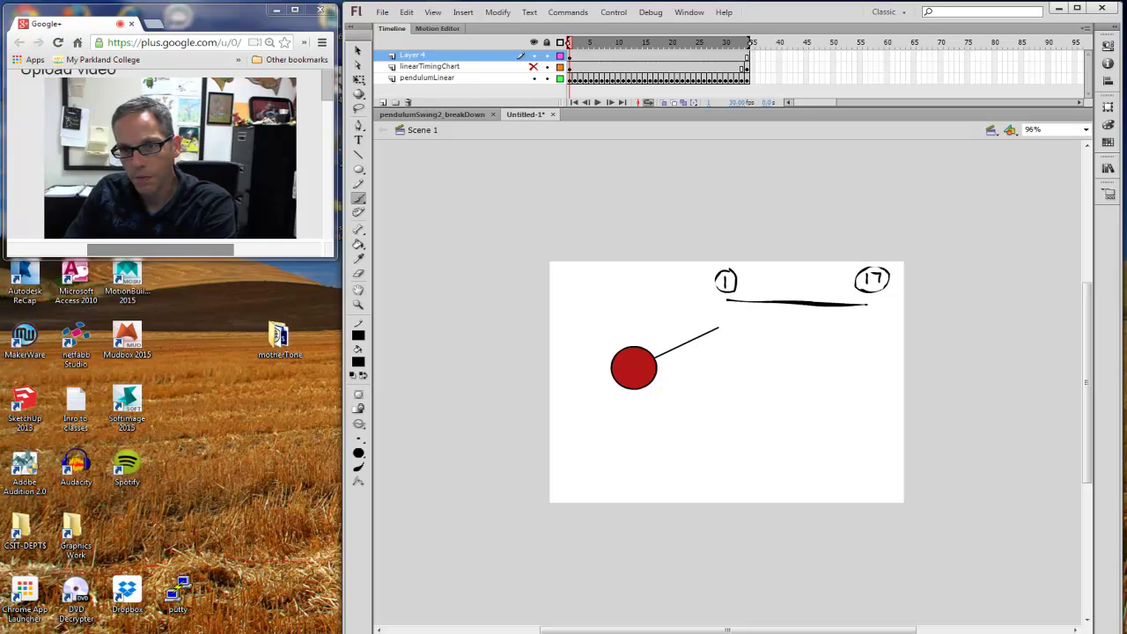
{"action": "left_click_drag", "start_coordinate": [797, 300], "coordinate": [797, 312]}
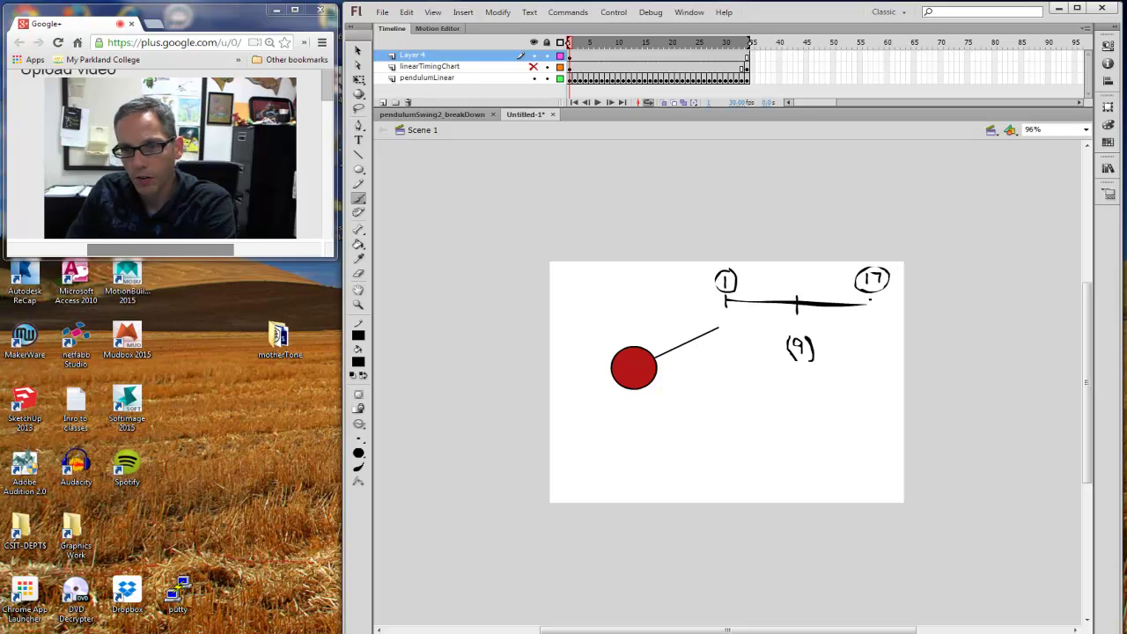
{"action": "left_click_drag", "start_coordinate": [869, 300], "coordinate": [870, 320]}
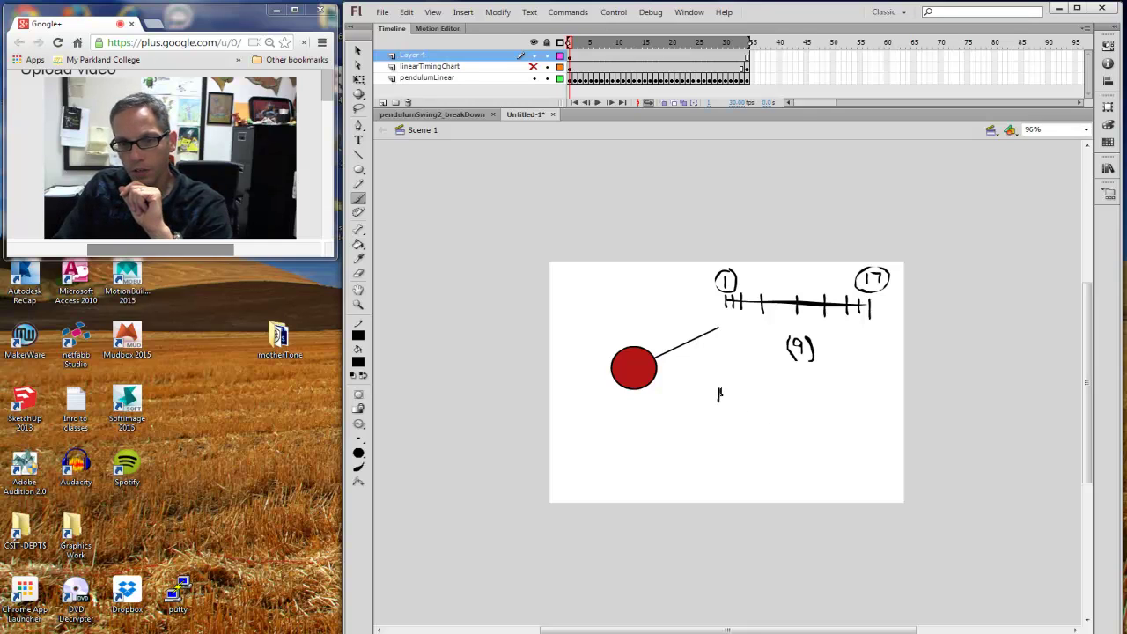
Step: Brush a second timing chart below with three tight ticks at each end and three spread between, and view the ball timing examples in Chrome
{"action": "left_click_drag", "start_coordinate": [725, 389], "coordinate": [725, 404]}
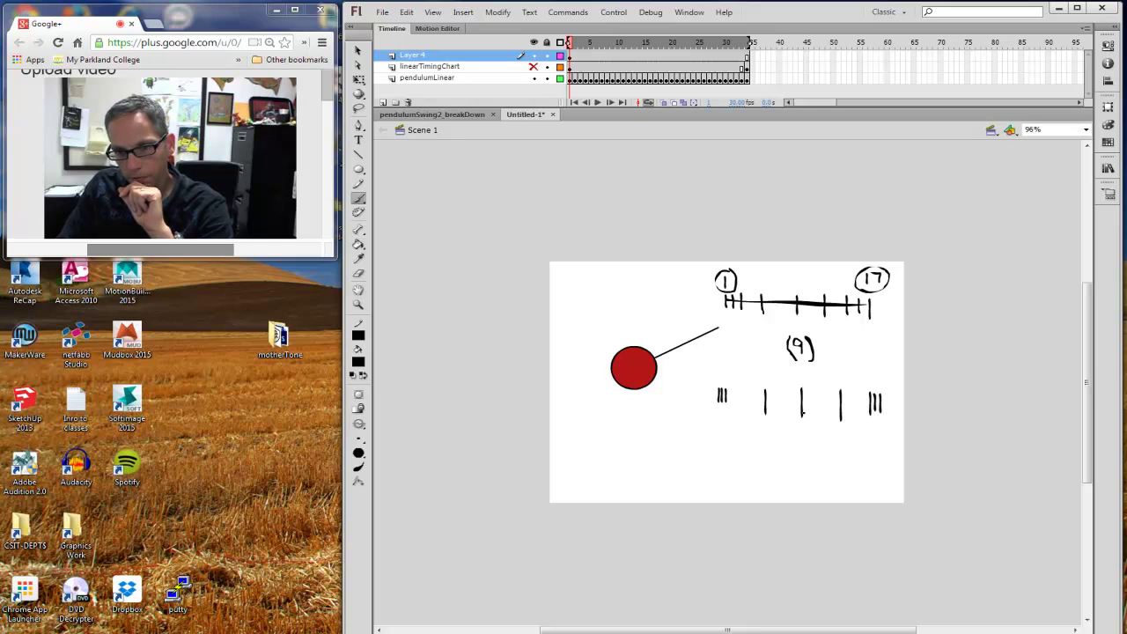
{"action": "left_click_drag", "start_coordinate": [747, 396], "coordinate": [881, 400]}
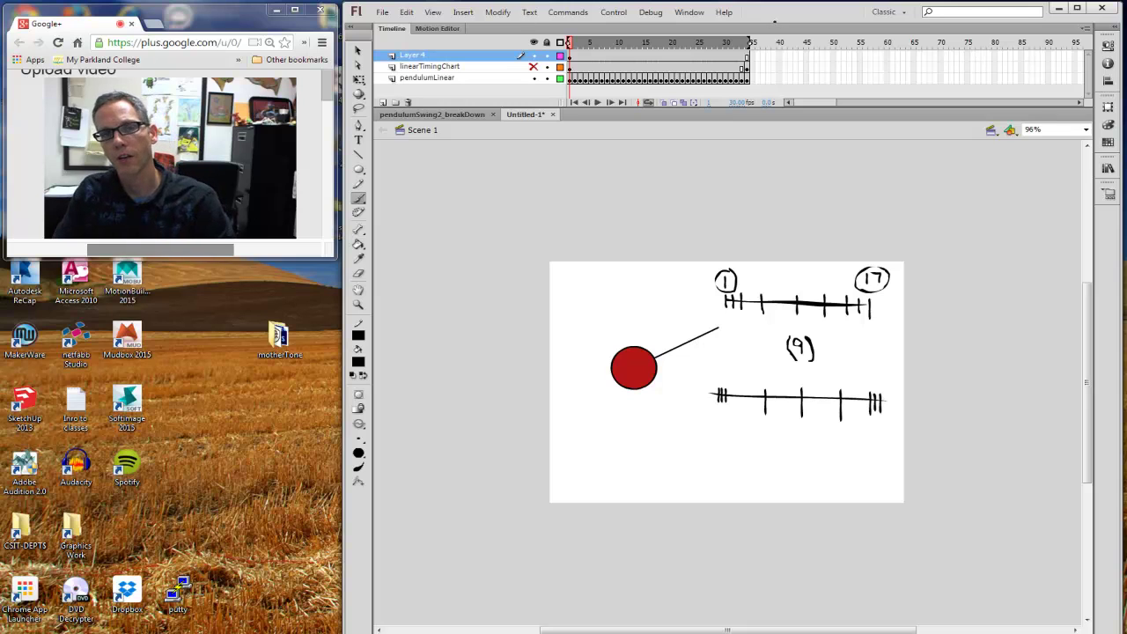
{"action": "key", "text": "alt+Tab"}
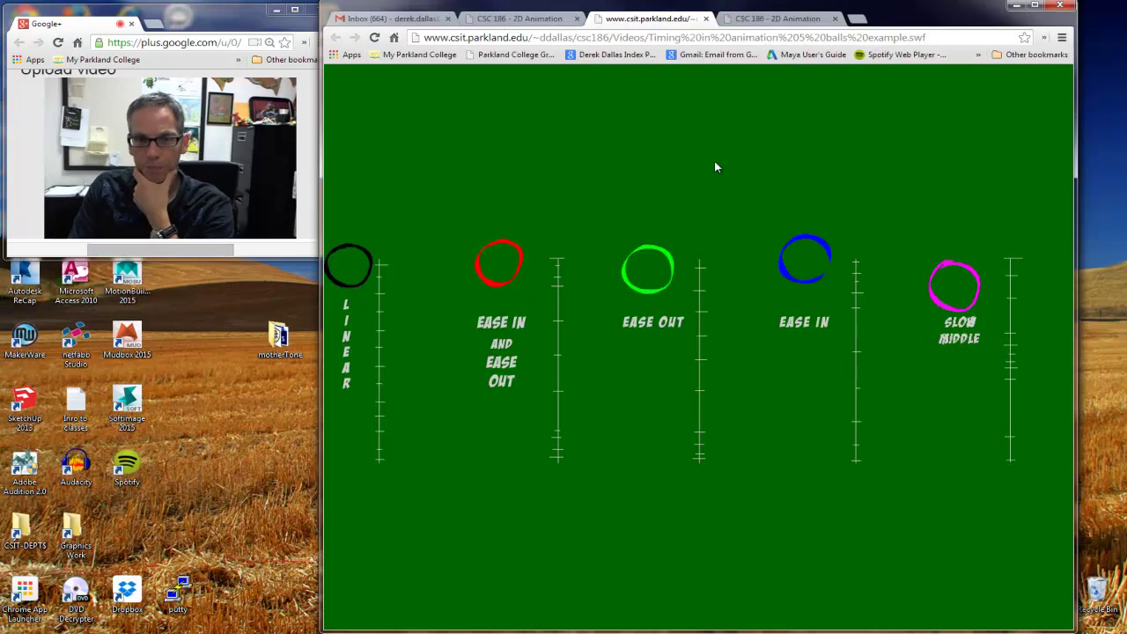
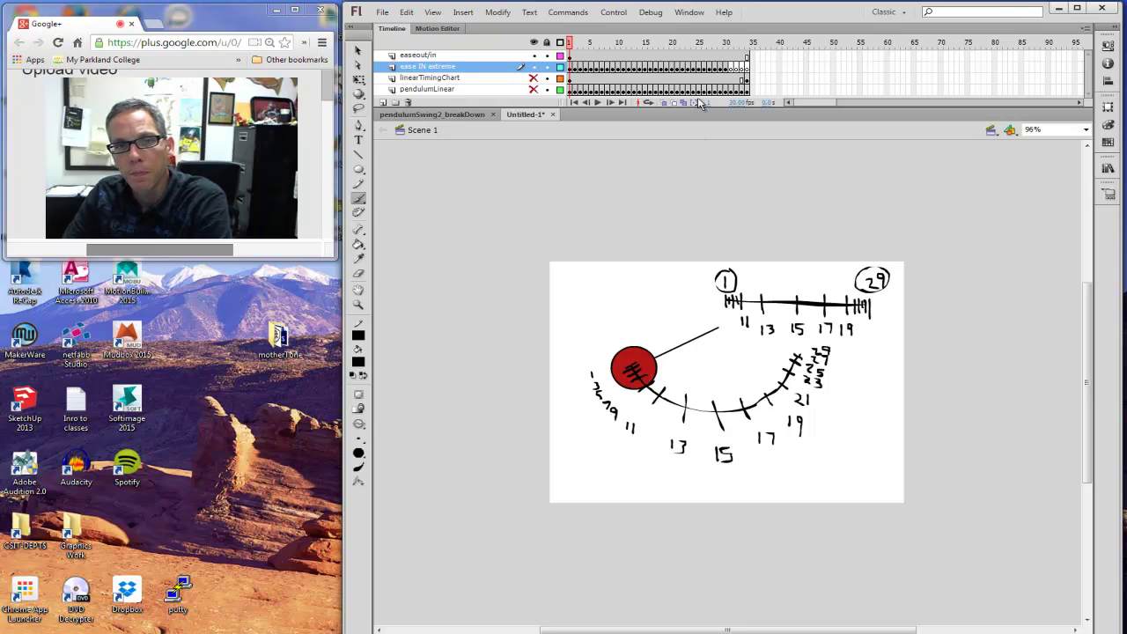
Step: Copy frames 1 to 30 of the ease IN extreme layer and paste them at frame 31
{"action": "mouse_move", "coordinate": [570, 45]}
{"action": "left_mouse_down"}
{"action": "mouse_move", "coordinate": [740, 68]}
{"action": "mouse_move", "coordinate": [570, 65]}
{"action": "left_mouse_up"}
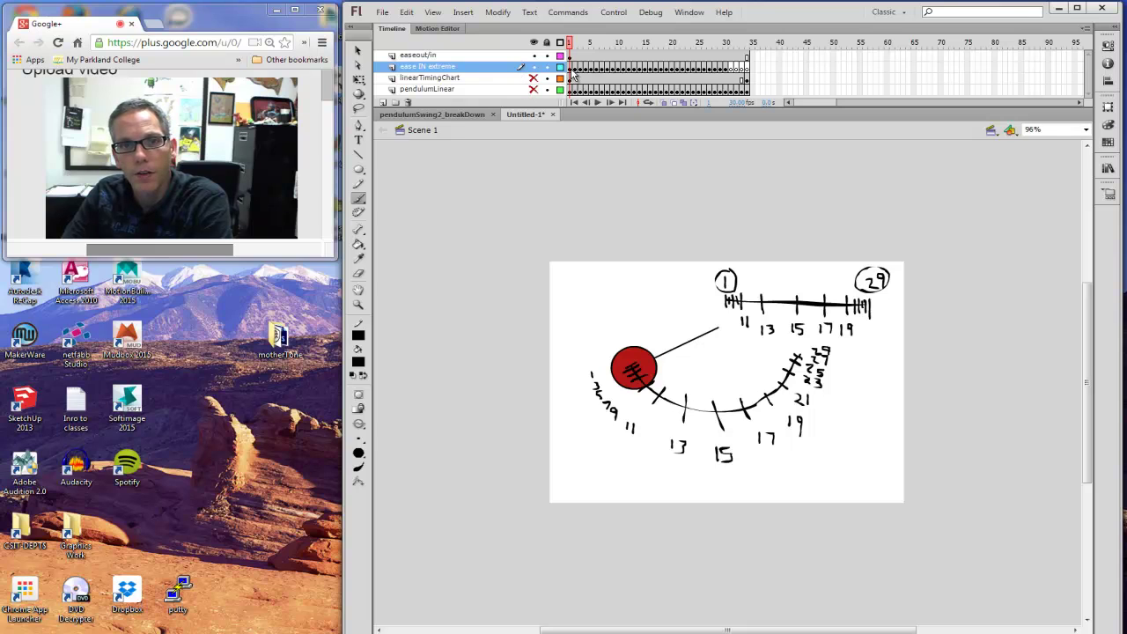
{"action": "left_click", "coordinate": [571, 68]}
{"action": "mouse_move", "coordinate": [571, 46]}
{"action": "left_mouse_down"}
{"action": "mouse_move", "coordinate": [660, 56]}
{"action": "mouse_move", "coordinate": [556, 58]}
{"action": "left_mouse_up"}
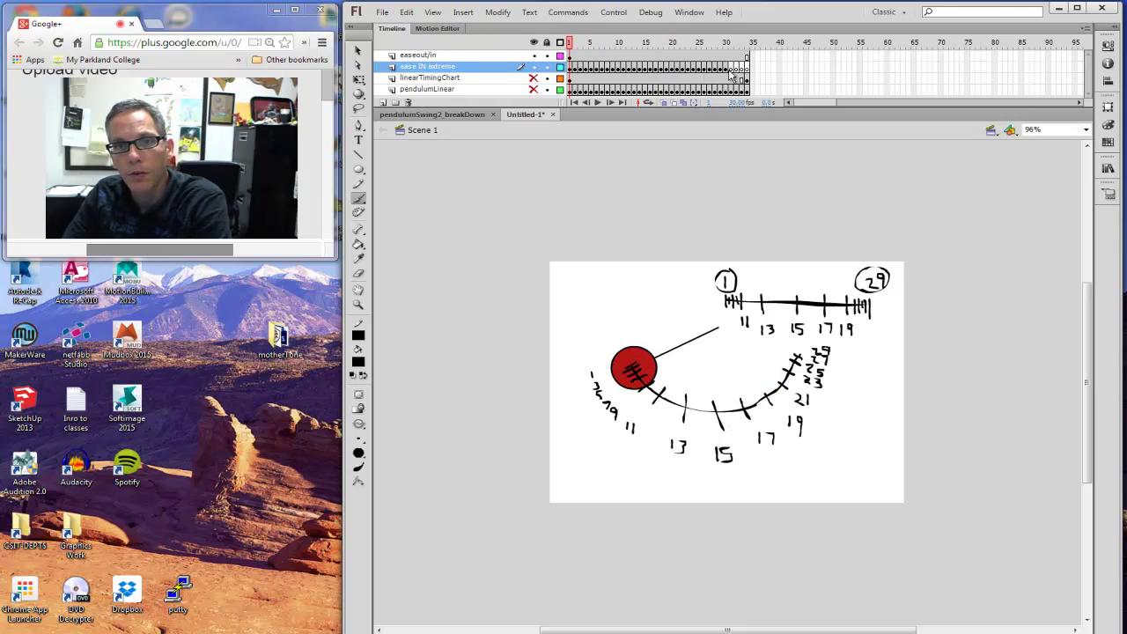
{"action": "left_click_drag", "start_coordinate": [730, 74], "coordinate": [570, 73]}
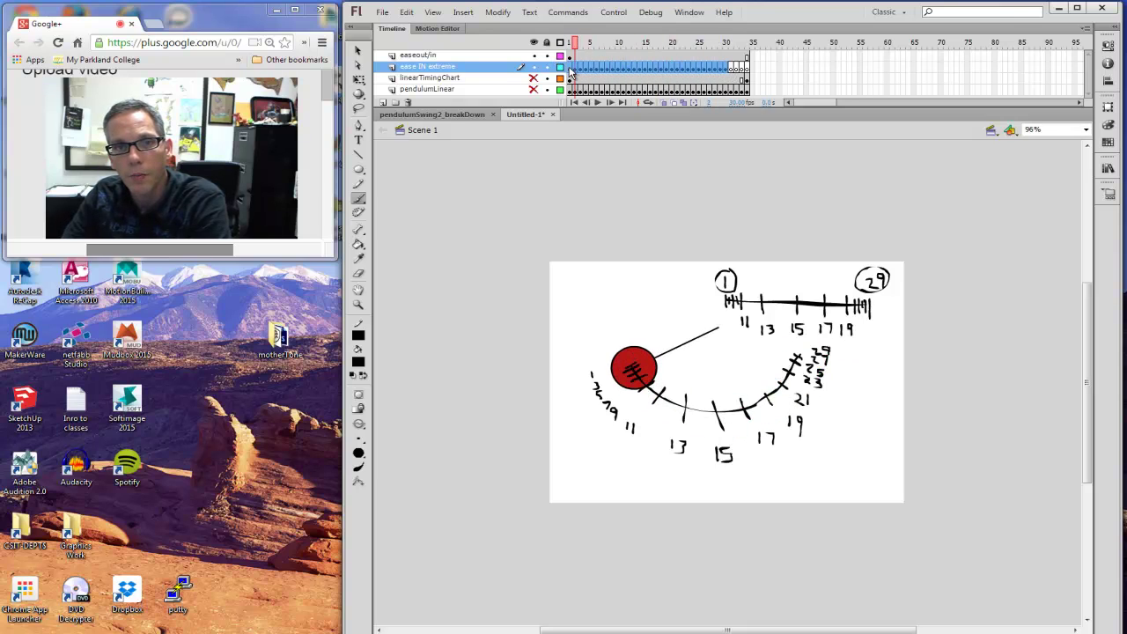
{"action": "right_click", "coordinate": [570, 70]}
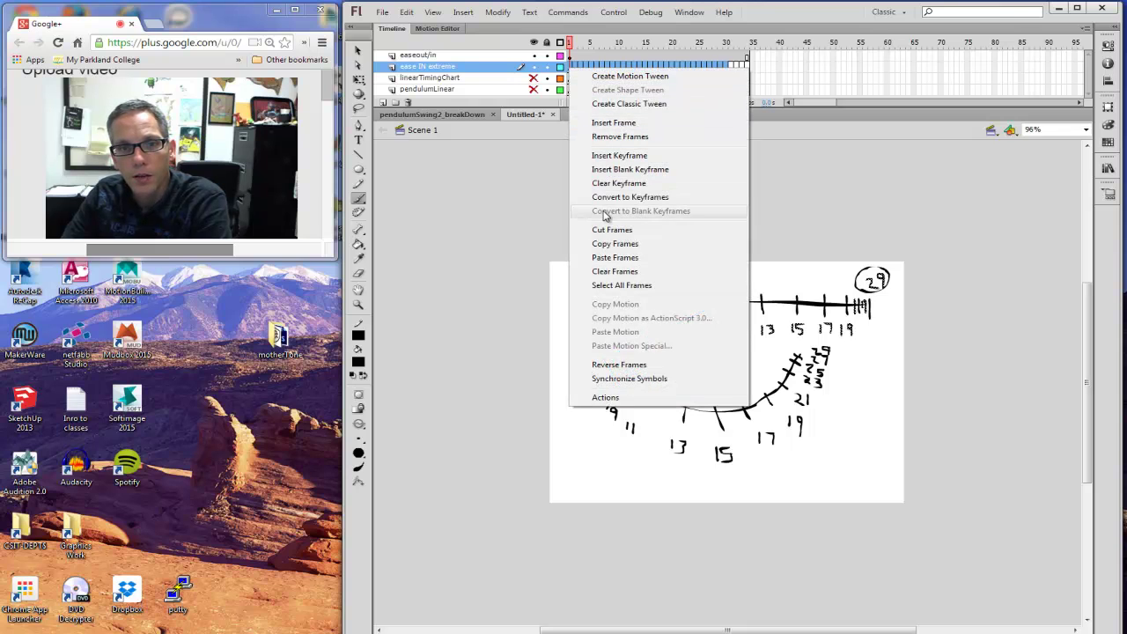
{"action": "left_click", "coordinate": [604, 244]}
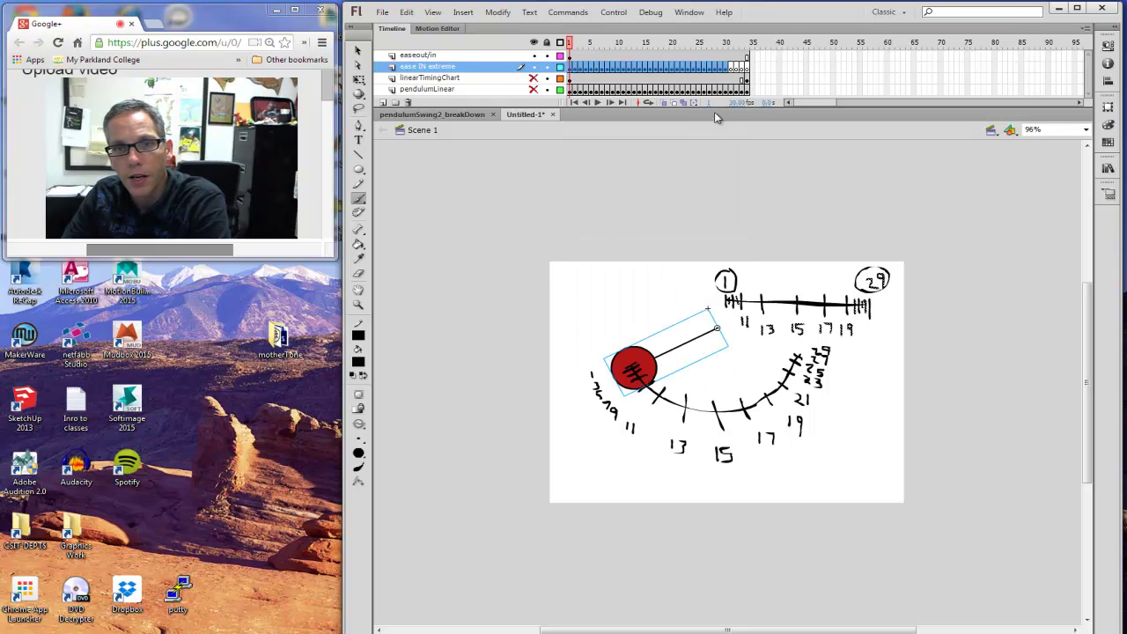
{"action": "left_click", "coordinate": [731, 70]}
{"action": "right_click", "coordinate": [731, 69]}
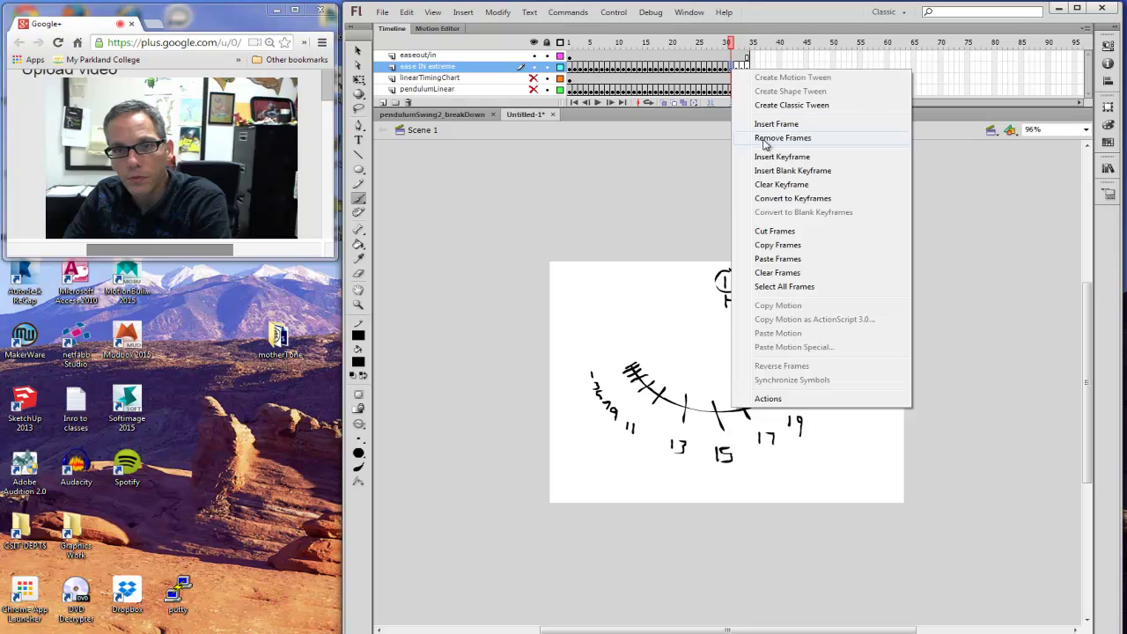
{"action": "left_click", "coordinate": [776, 258]}
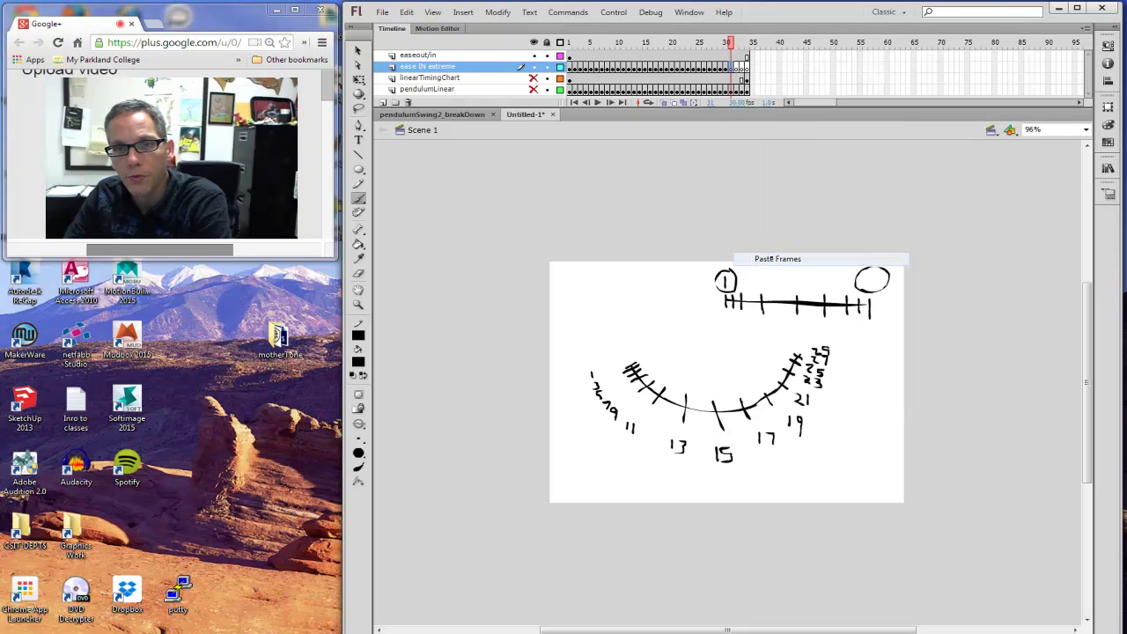
Step: Reverse the pasted frames 31 to 60 on the ease IN extreme layer to make the return swing
{"action": "left_click", "coordinate": [882, 44]}
{"action": "mouse_move", "coordinate": [882, 46]}
{"action": "left_mouse_down"}
{"action": "mouse_move", "coordinate": [849, 46]}
{"action": "mouse_move", "coordinate": [886, 46]}
{"action": "left_mouse_up"}
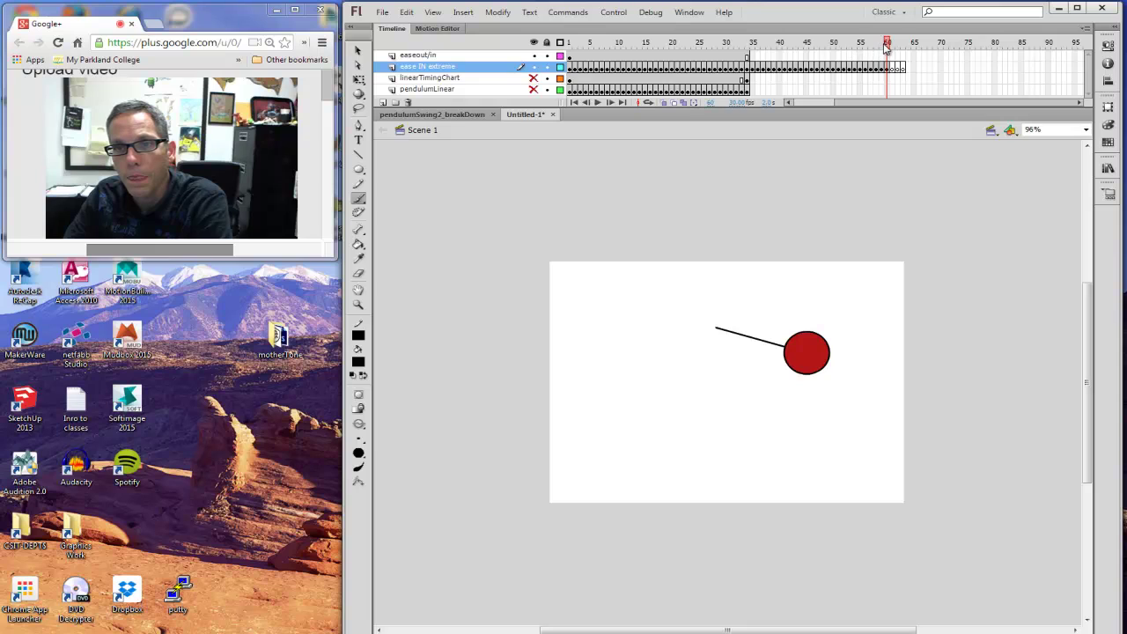
{"action": "mouse_move", "coordinate": [889, 47]}
{"action": "left_mouse_down"}
{"action": "mouse_move", "coordinate": [698, 48]}
{"action": "mouse_move", "coordinate": [732, 49]}
{"action": "mouse_move", "coordinate": [722, 49]}
{"action": "mouse_move", "coordinate": [748, 76]}
{"action": "mouse_move", "coordinate": [887, 76]}
{"action": "left_mouse_up"}
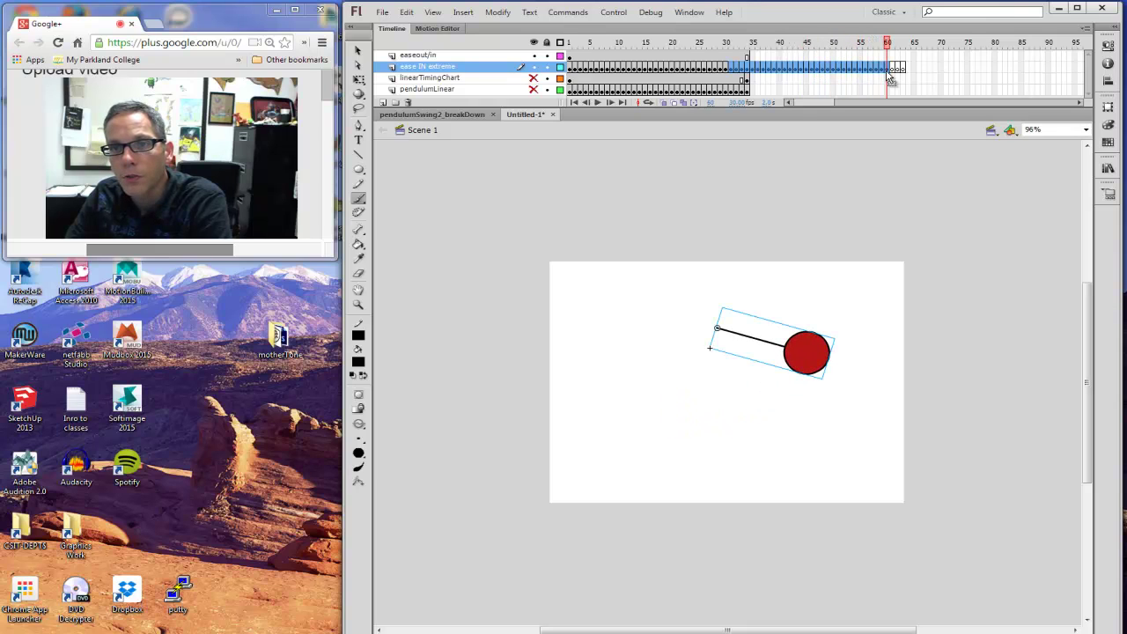
{"action": "right_click", "coordinate": [887, 75]}
{"action": "left_click", "coordinate": [926, 367]}
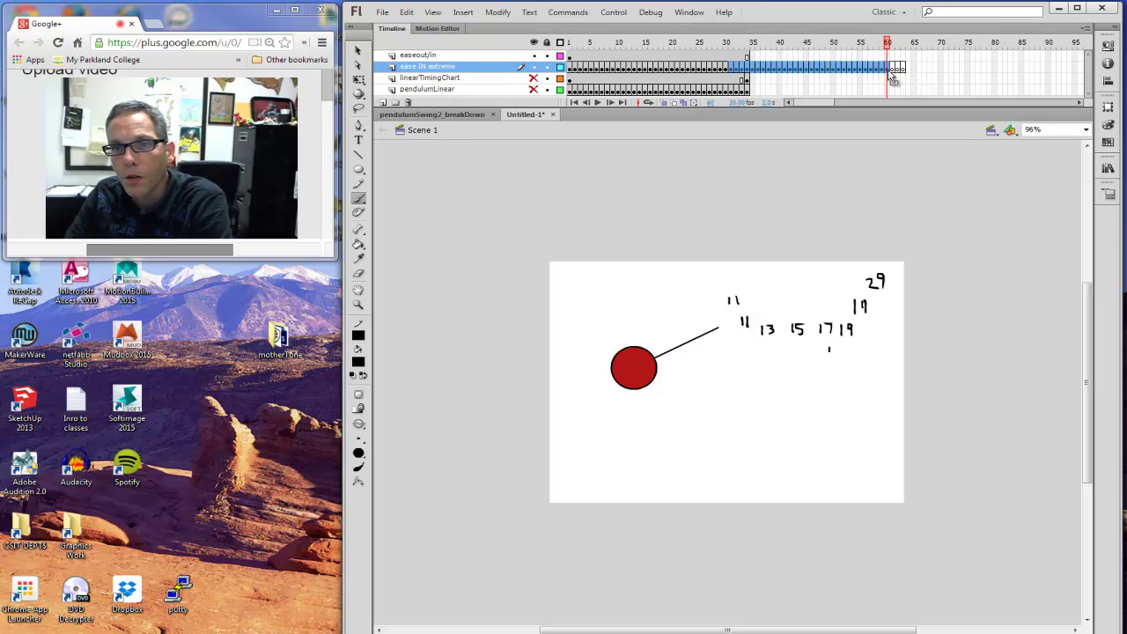
Step: Remove the surplus frames from frame 59 onward on the ease IN extreme layer
{"action": "left_click", "coordinate": [886, 77]}
{"action": "mouse_move", "coordinate": [887, 44]}
{"action": "left_mouse_down"}
{"action": "mouse_move", "coordinate": [545, 48]}
{"action": "mouse_move", "coordinate": [896, 78]}
{"action": "mouse_move", "coordinate": [871, 86]}
{"action": "mouse_move", "coordinate": [902, 69]}
{"action": "mouse_move", "coordinate": [882, 77]}
{"action": "left_mouse_up"}
{"action": "right_click", "coordinate": [891, 76]}
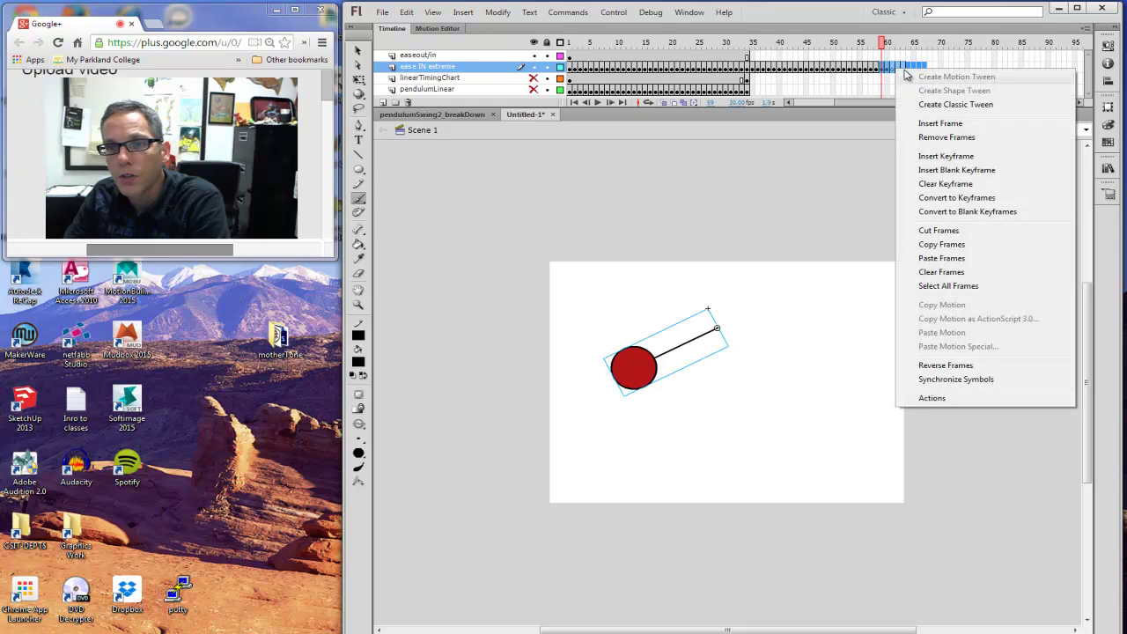
{"action": "left_click", "coordinate": [934, 138]}
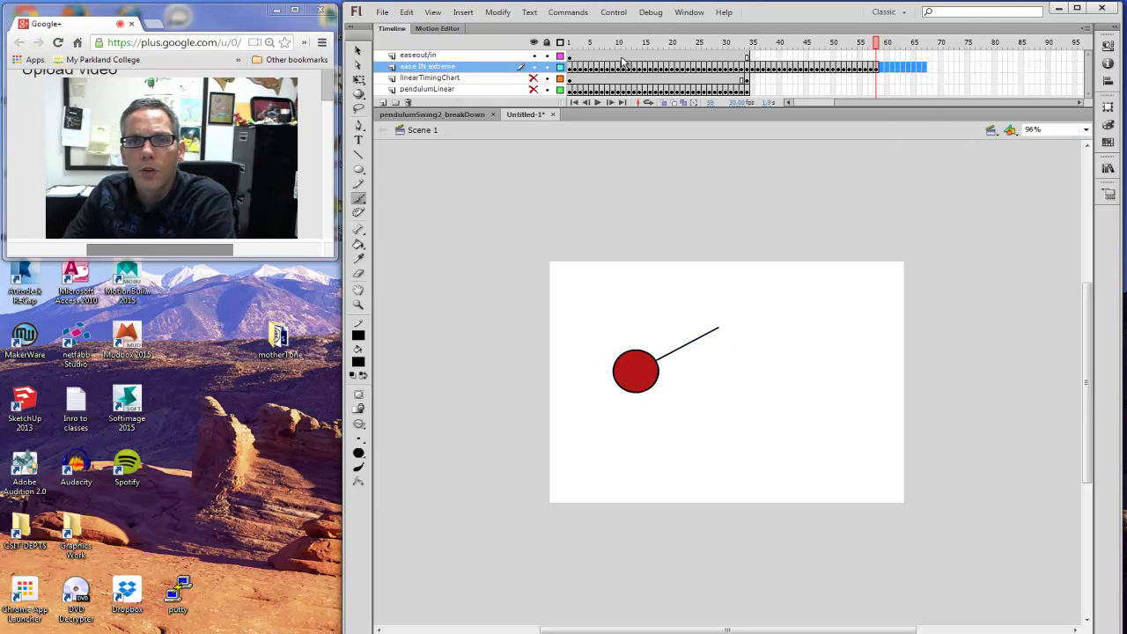
Step: Loop playback over frames 1 to 58 and play the full ease-in/ease-out swing
{"action": "left_click", "coordinate": [647, 102]}
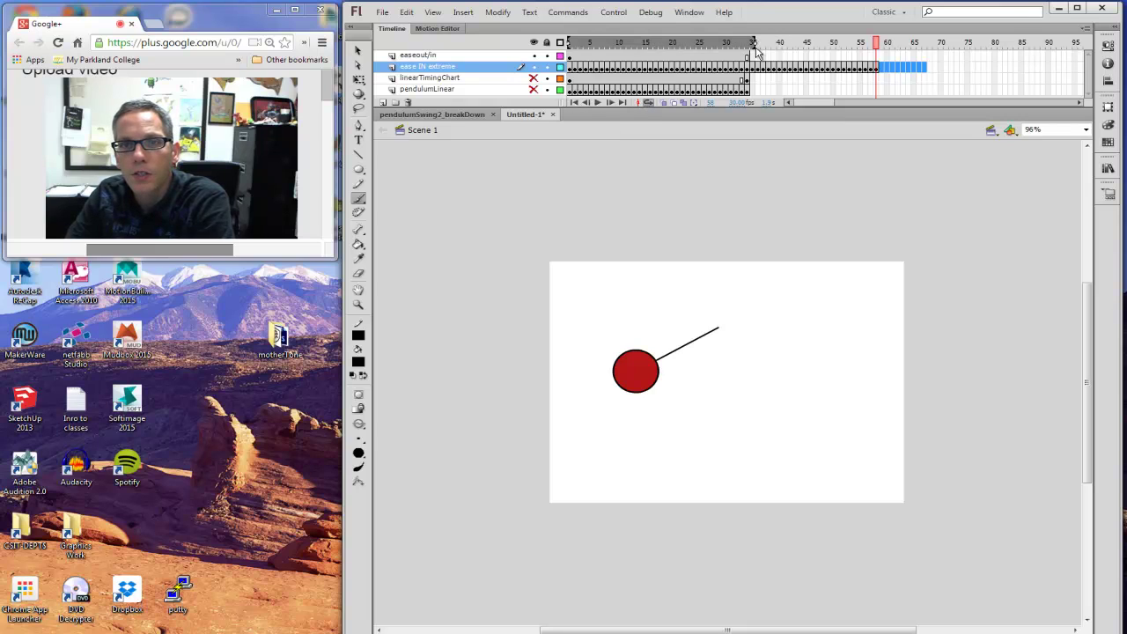
{"action": "left_click_drag", "start_coordinate": [755, 46], "coordinate": [877, 46]}
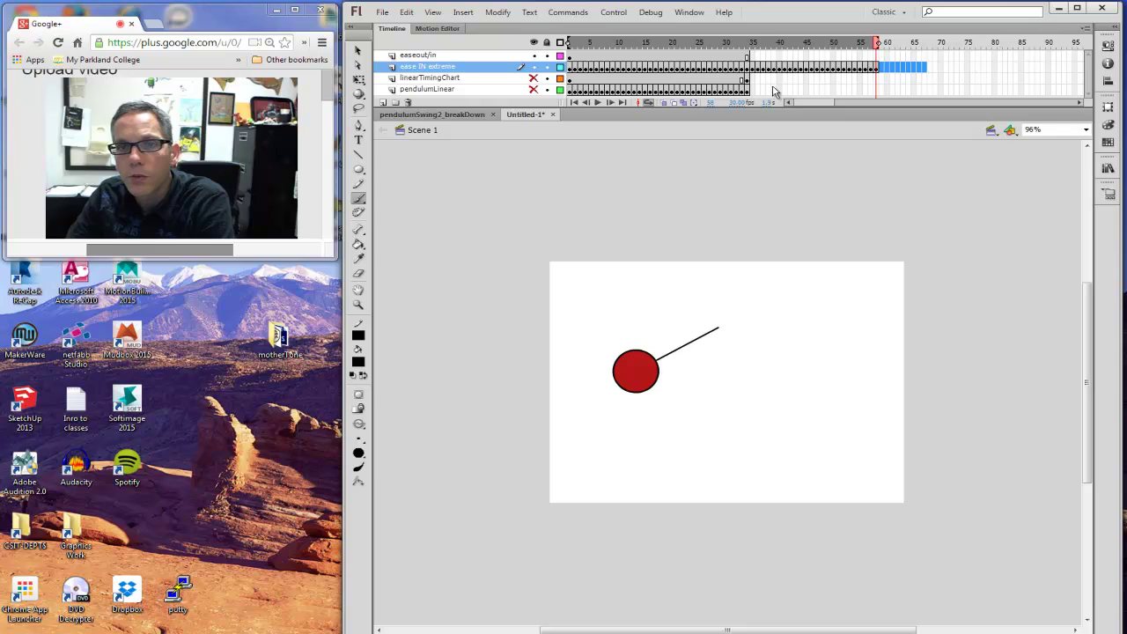
{"action": "left_click", "coordinate": [600, 103]}
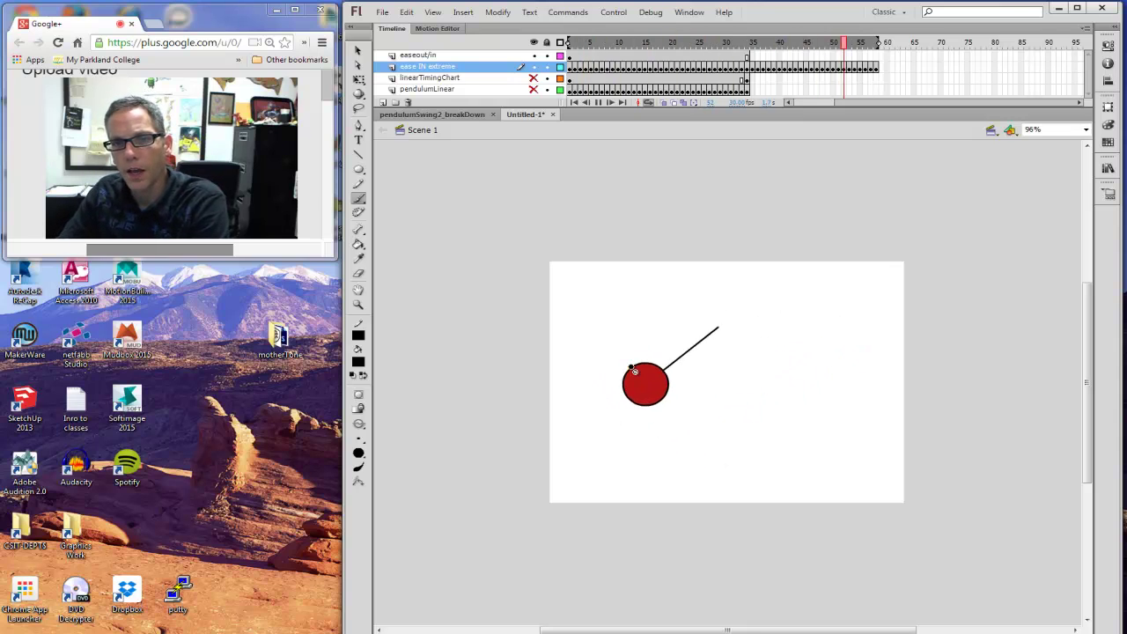
{"action": "left_click", "coordinate": [596, 102]}
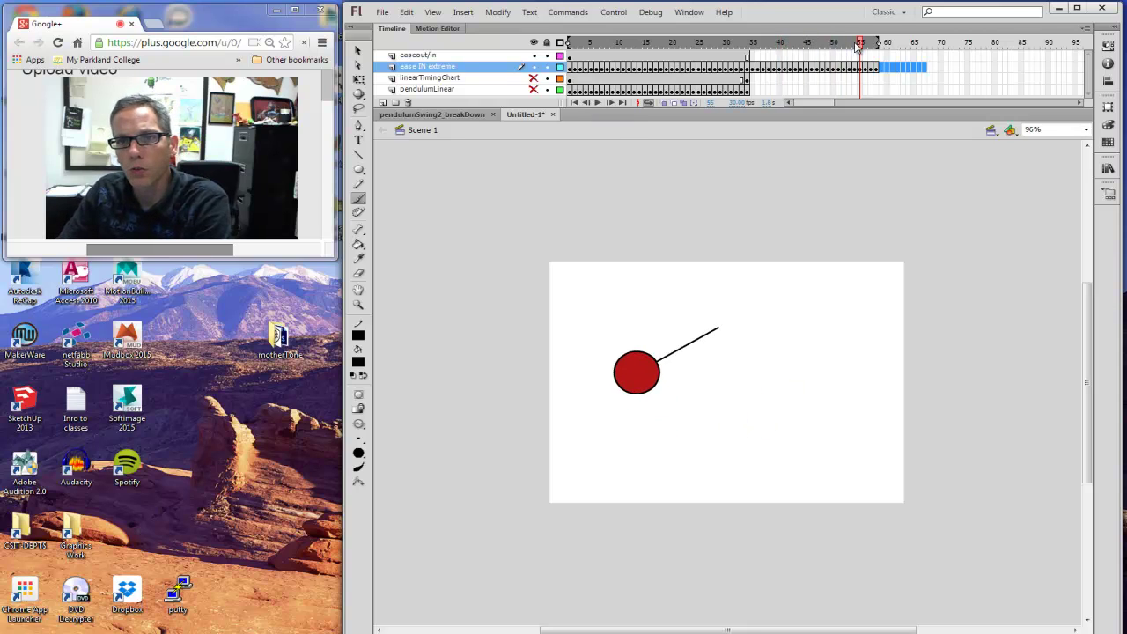
Step: Examine the pendulum's poses in frames 1 to 3 of the ease IN extreme layer, magnified to 383%
{"action": "left_click_drag", "start_coordinate": [856, 46], "coordinate": [568, 45]}
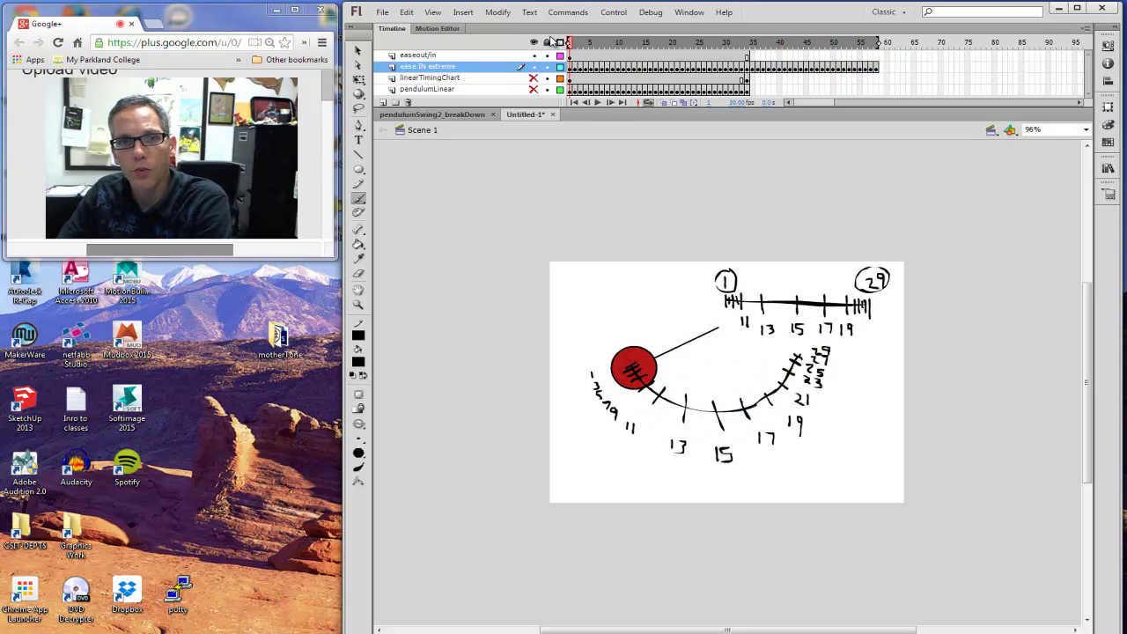
{"action": "left_click", "coordinate": [431, 66]}
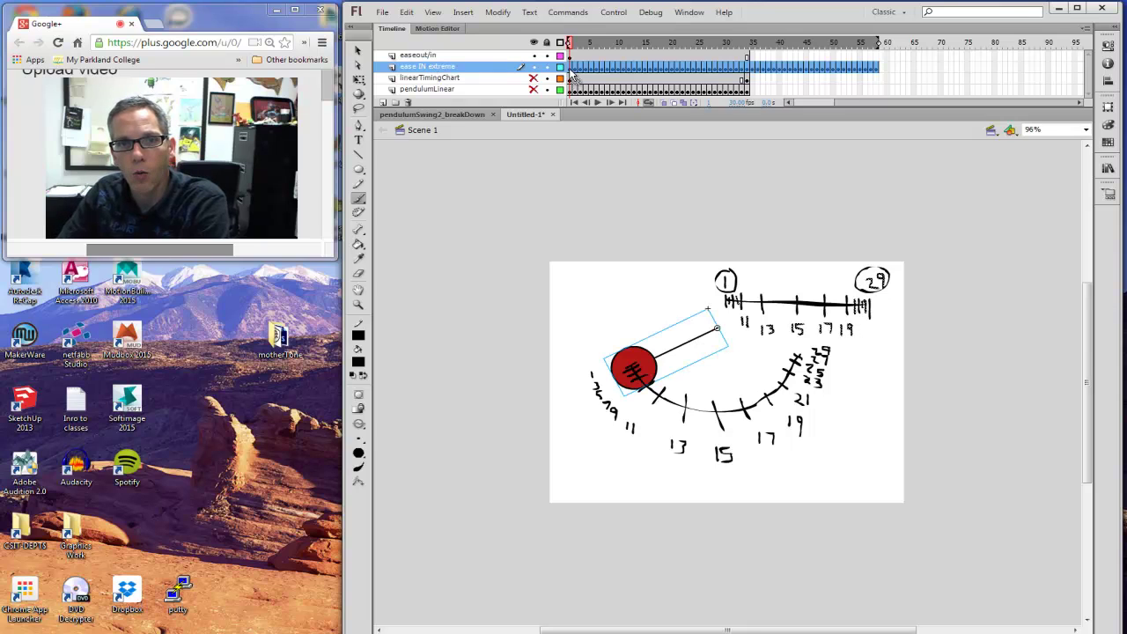
{"action": "key", "text": "."}
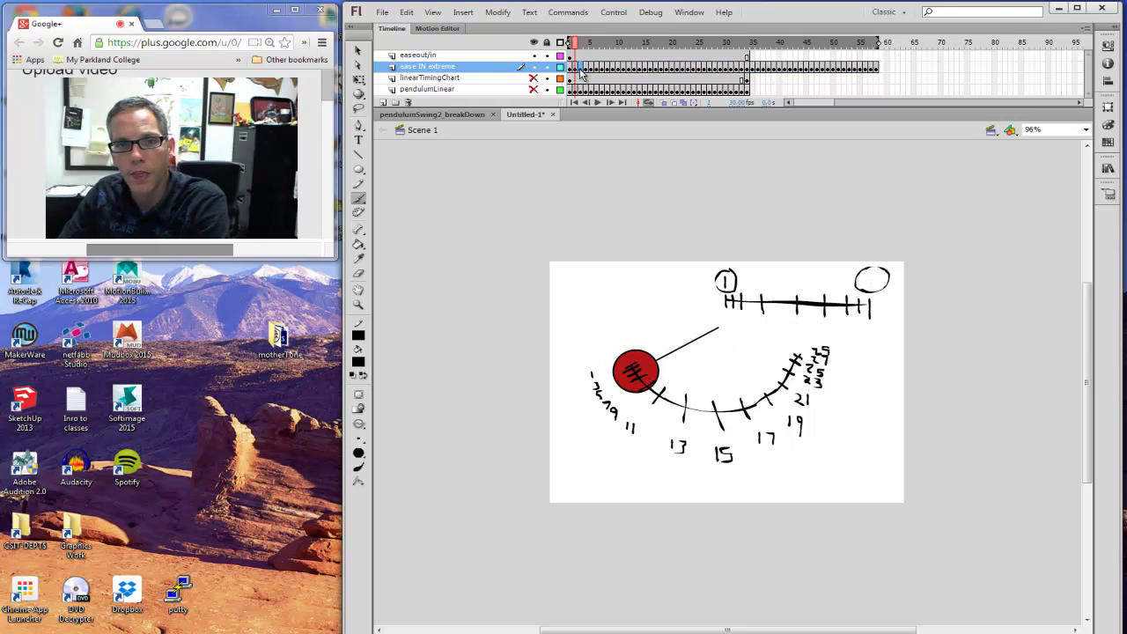
{"action": "key", "text": "."}
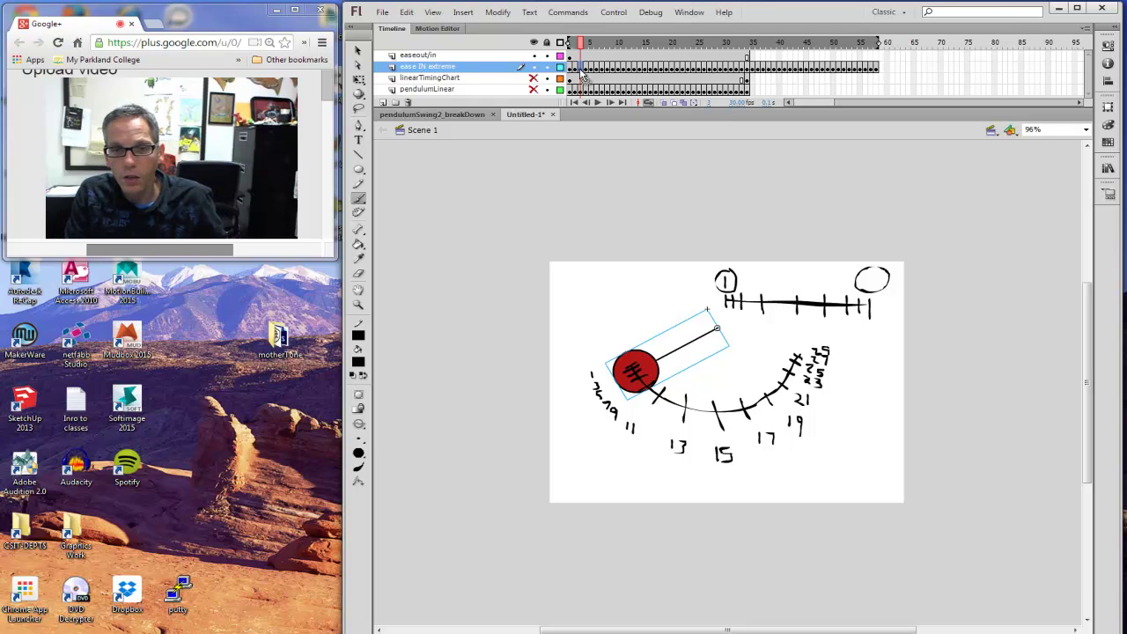
{"action": "key", "text": "ctrl+equal"}
{"action": "key", "text": "ctrl+equal"}
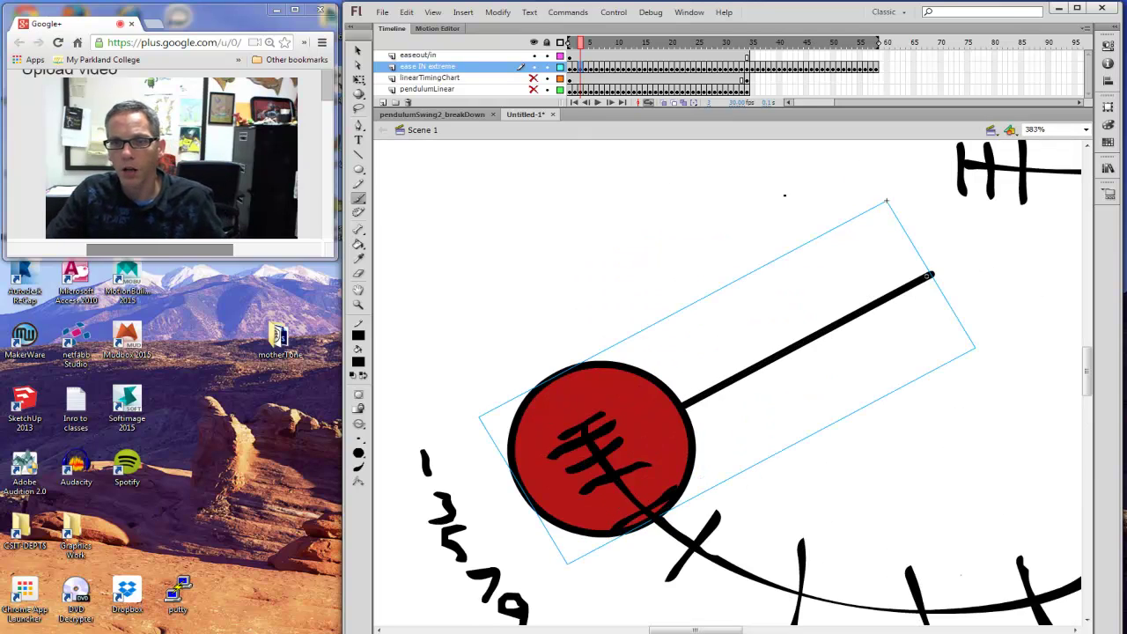
{"action": "left_click", "coordinate": [571, 67]}
{"action": "left_click", "coordinate": [575, 69]}
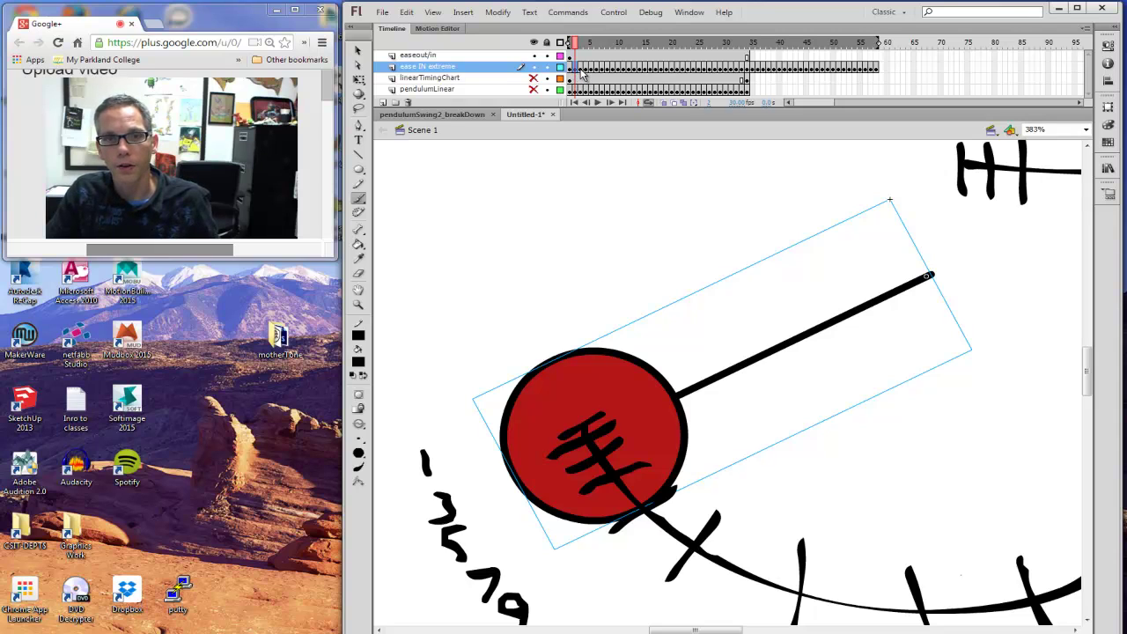
{"action": "left_click", "coordinate": [580, 70]}
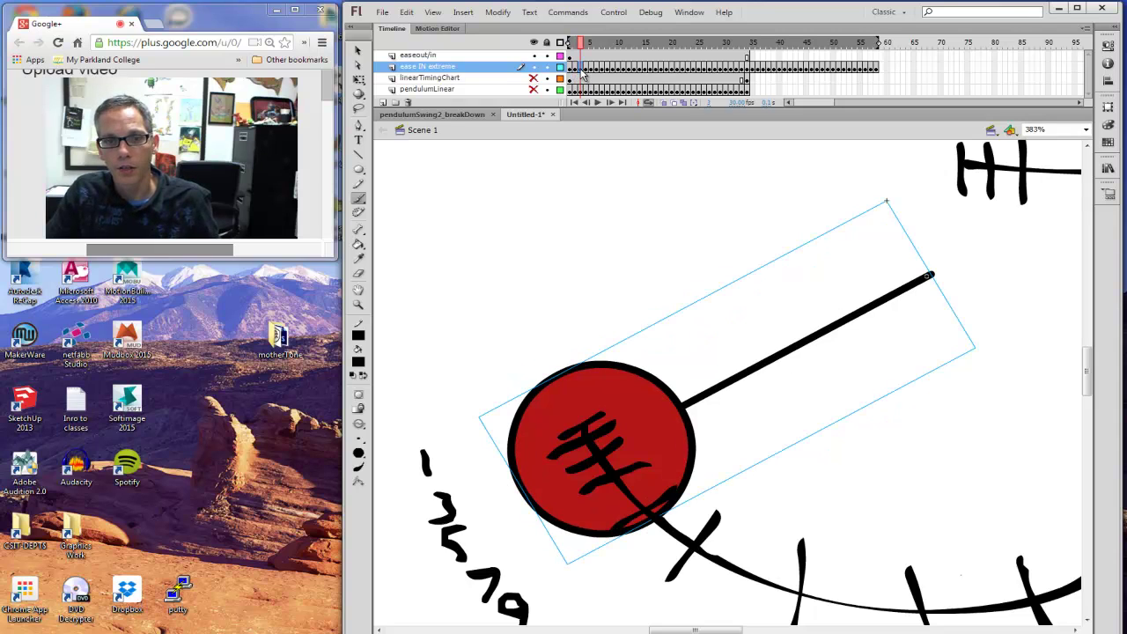
Step: Turn on onion skinning for the adjacent frames and rotate frame 2's pendulum about its pivot to midway between frames 1 and 3
{"action": "left_click", "coordinate": [663, 103]}
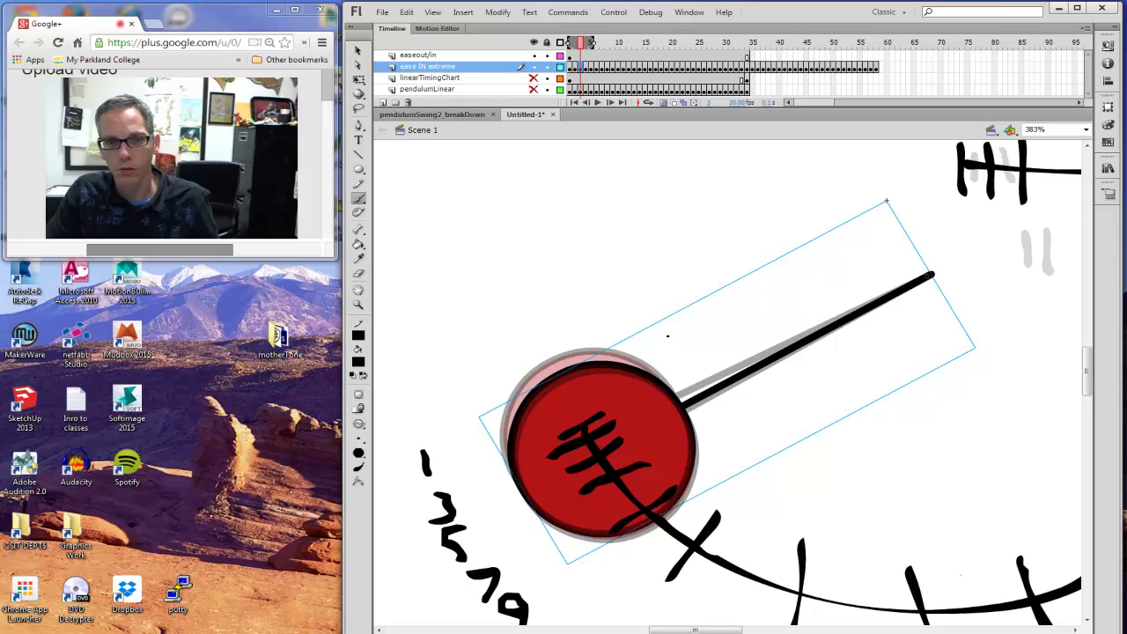
{"action": "left_click", "coordinate": [571, 44]}
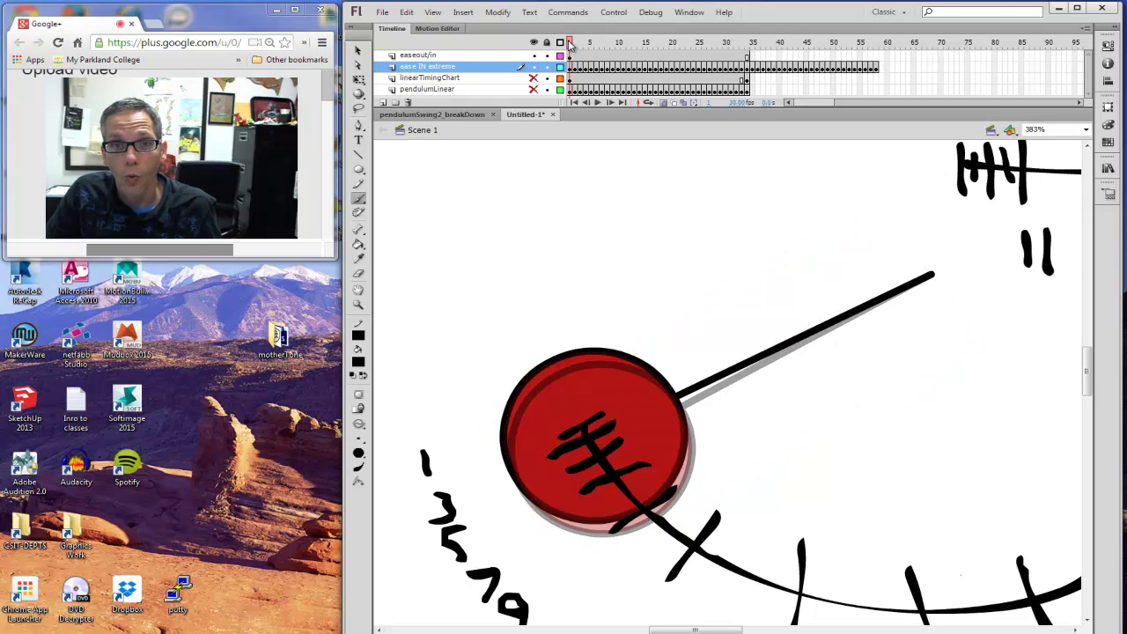
{"action": "left_click", "coordinate": [577, 67]}
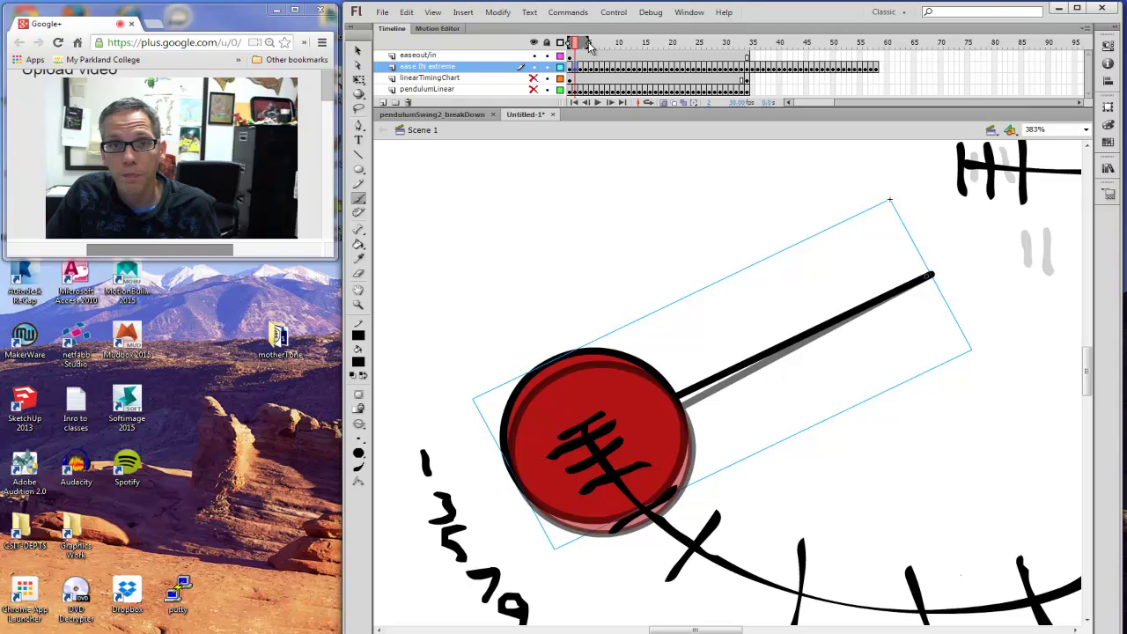
{"action": "left_click", "coordinate": [572, 44]}
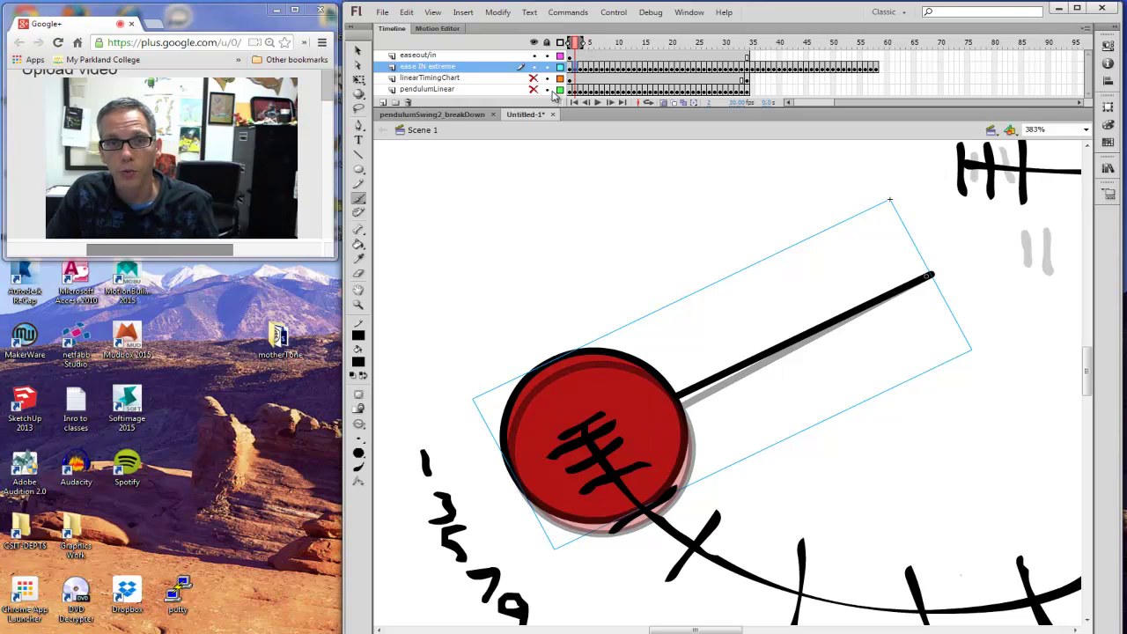
{"action": "left_click", "coordinate": [358, 79]}
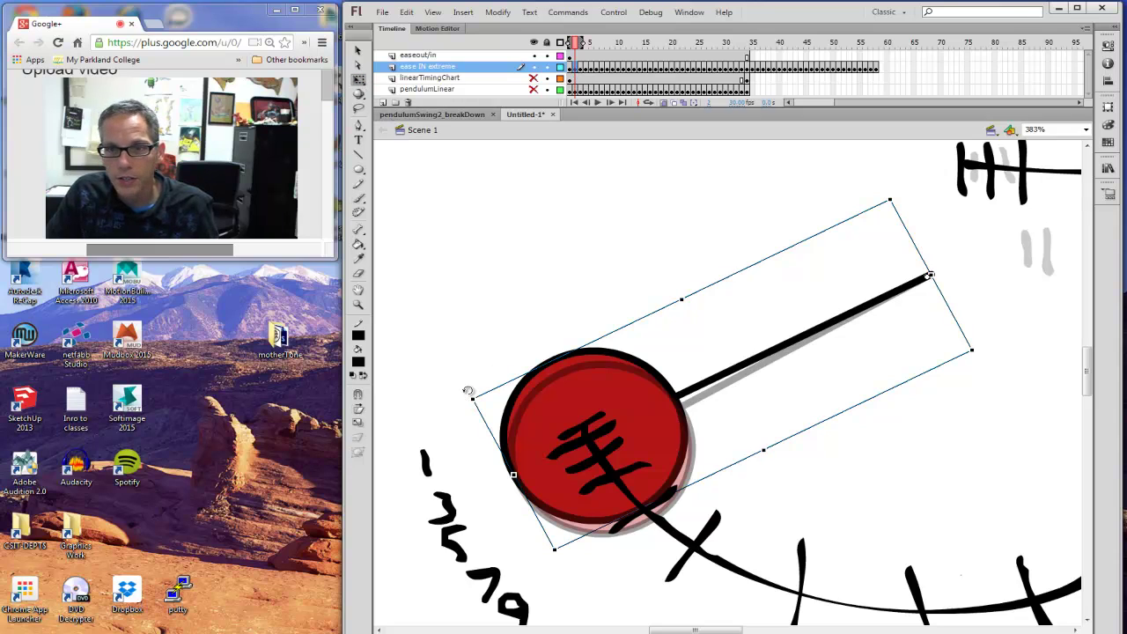
{"action": "left_click_drag", "start_coordinate": [467, 390], "coordinate": [472, 398]}
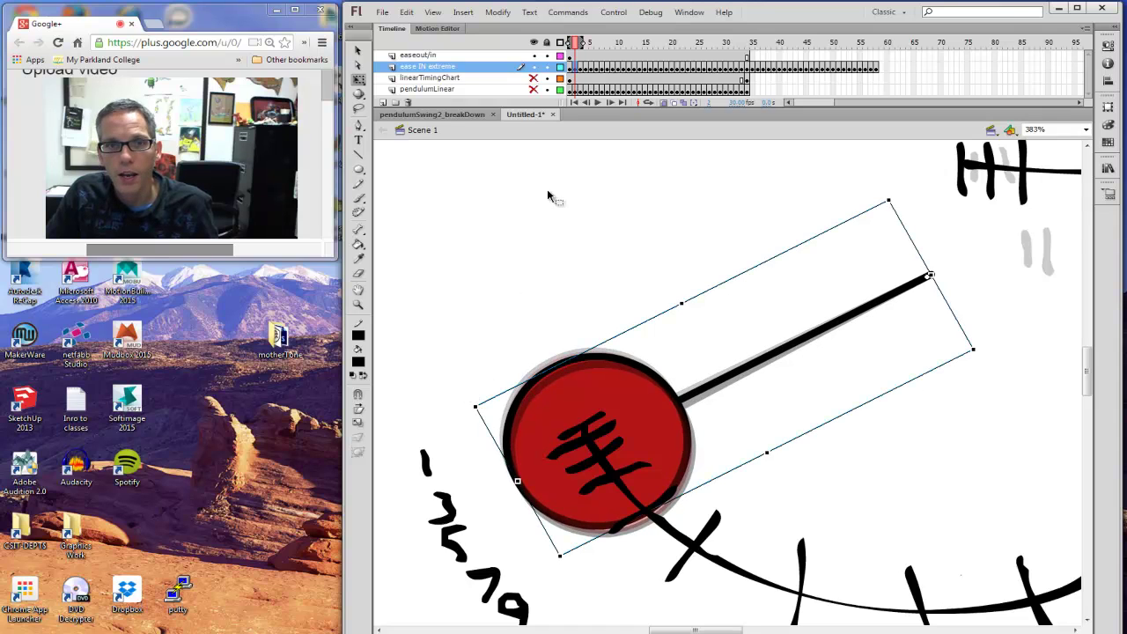
Step: Limit the onion skin to the adjacent frames and rotate frame 4's pendulum about its pivot to midway between frames 3 and 5
{"action": "left_click", "coordinate": [589, 75]}
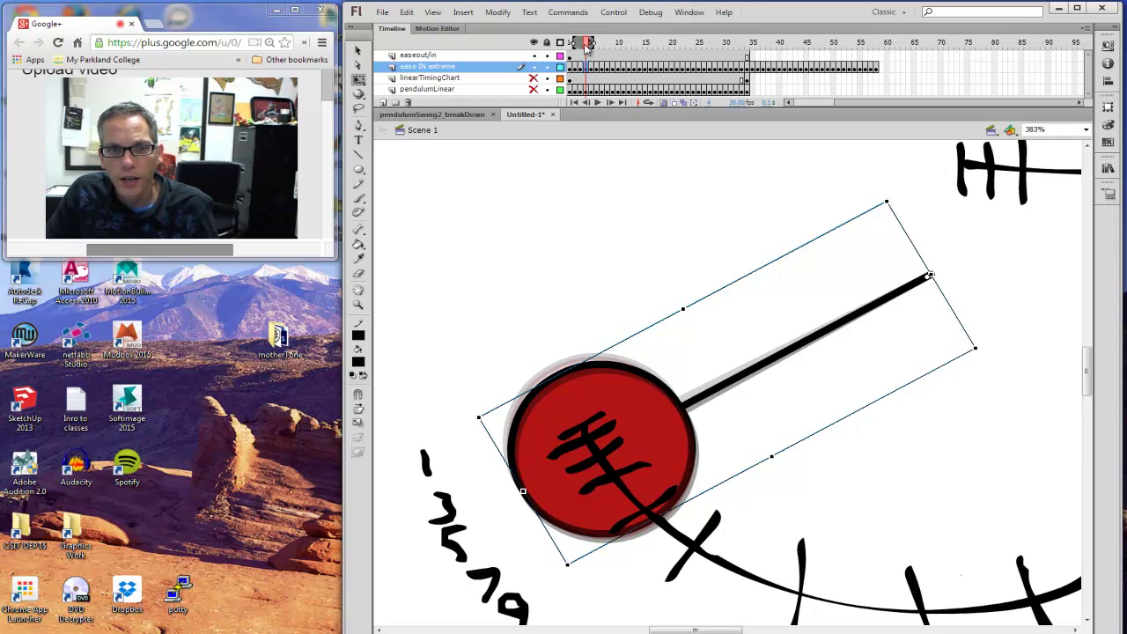
{"action": "left_click", "coordinate": [572, 76]}
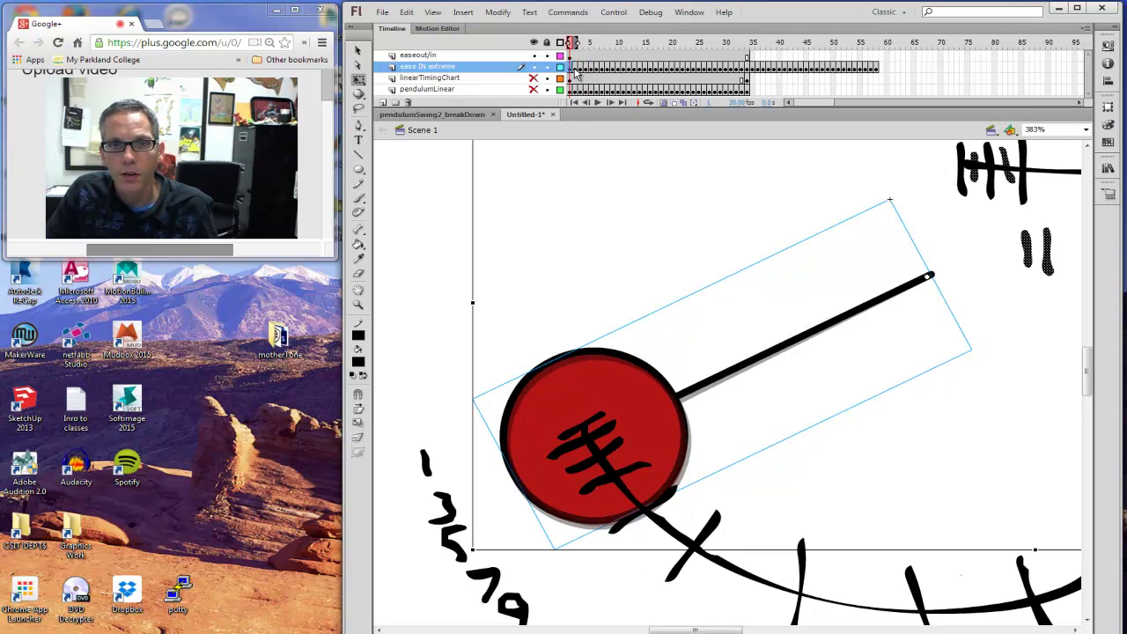
{"action": "left_click", "coordinate": [578, 77]}
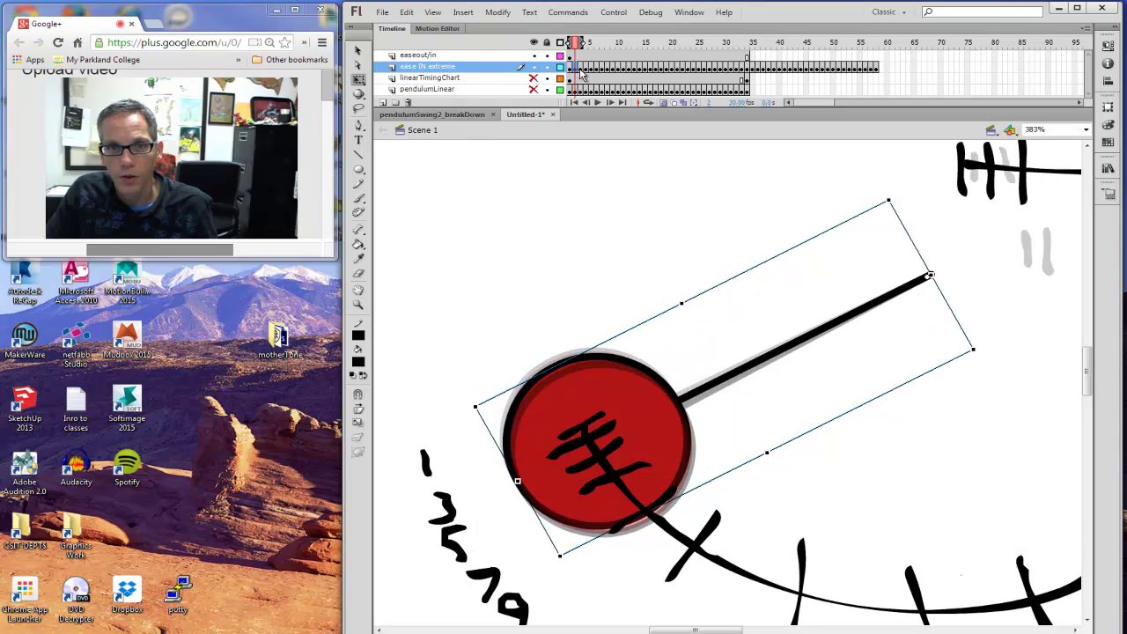
{"action": "left_click", "coordinate": [581, 77]}
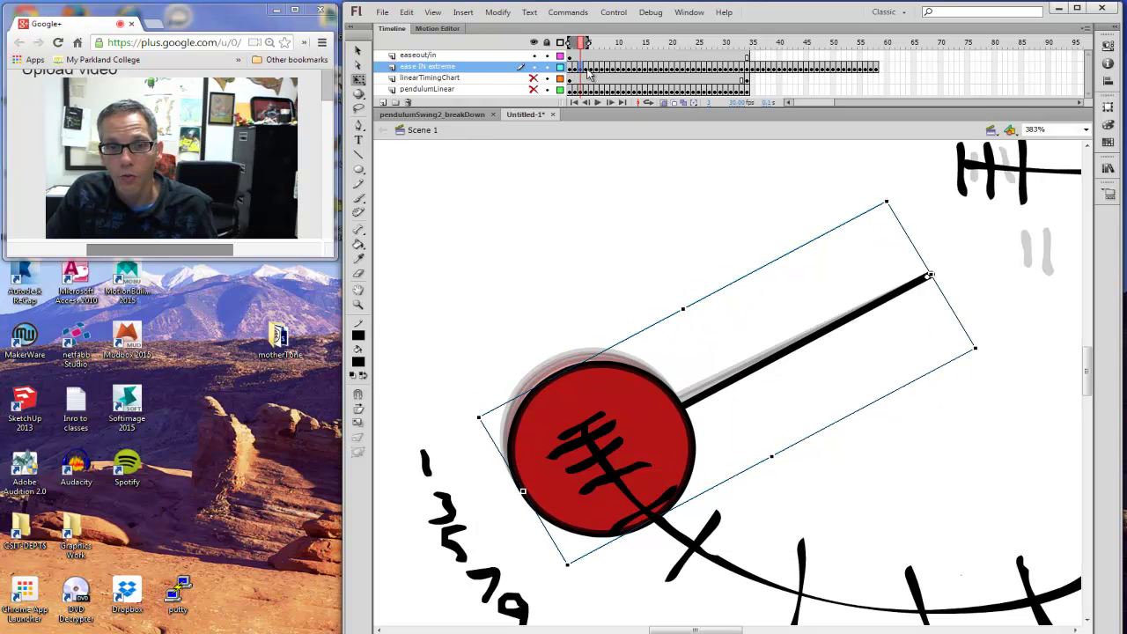
{"action": "left_click", "coordinate": [590, 77]}
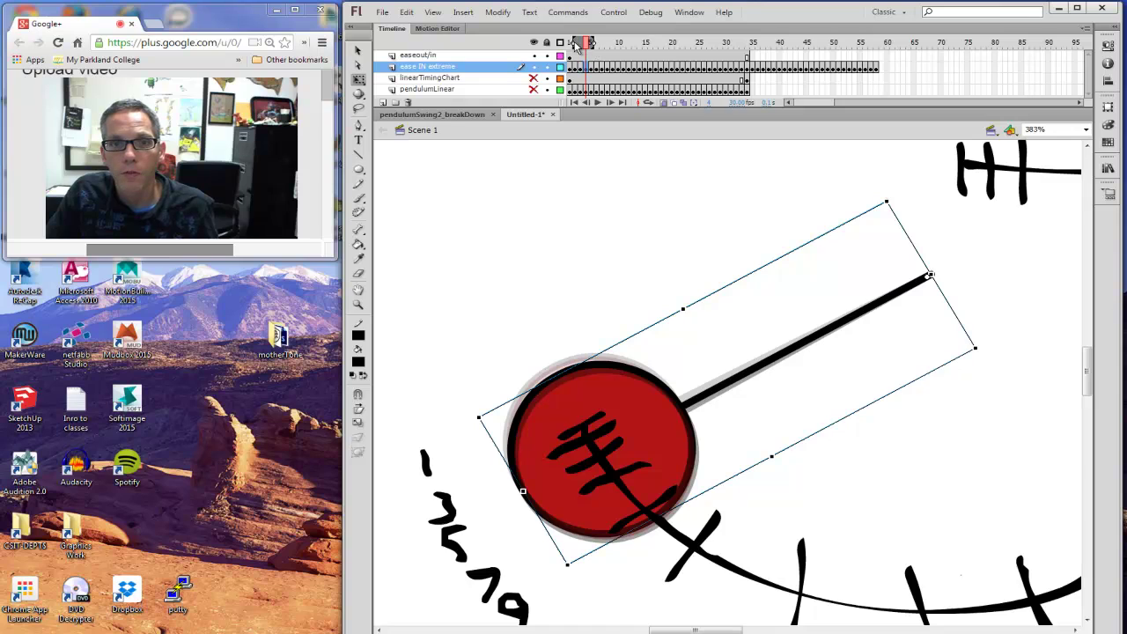
{"action": "left_click", "coordinate": [581, 46]}
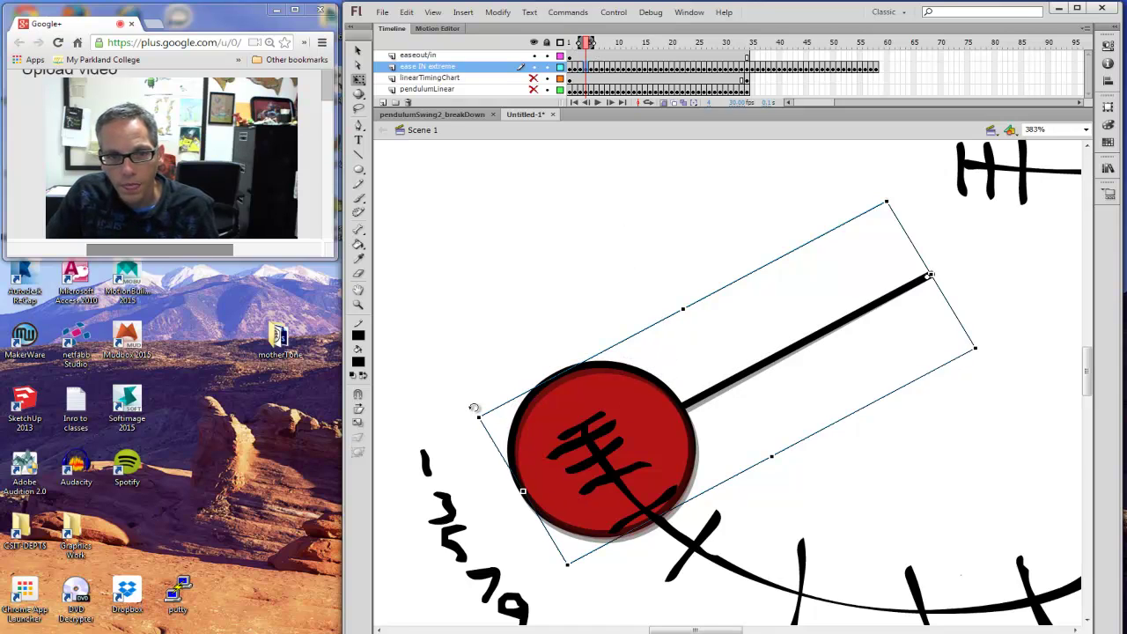
{"action": "mouse_move", "coordinate": [473, 410]}
{"action": "left_mouse_down"}
{"action": "mouse_move", "coordinate": [499, 458]}
{"action": "mouse_move", "coordinate": [453, 382]}
{"action": "mouse_move", "coordinate": [461, 414]}
{"action": "left_mouse_up"}
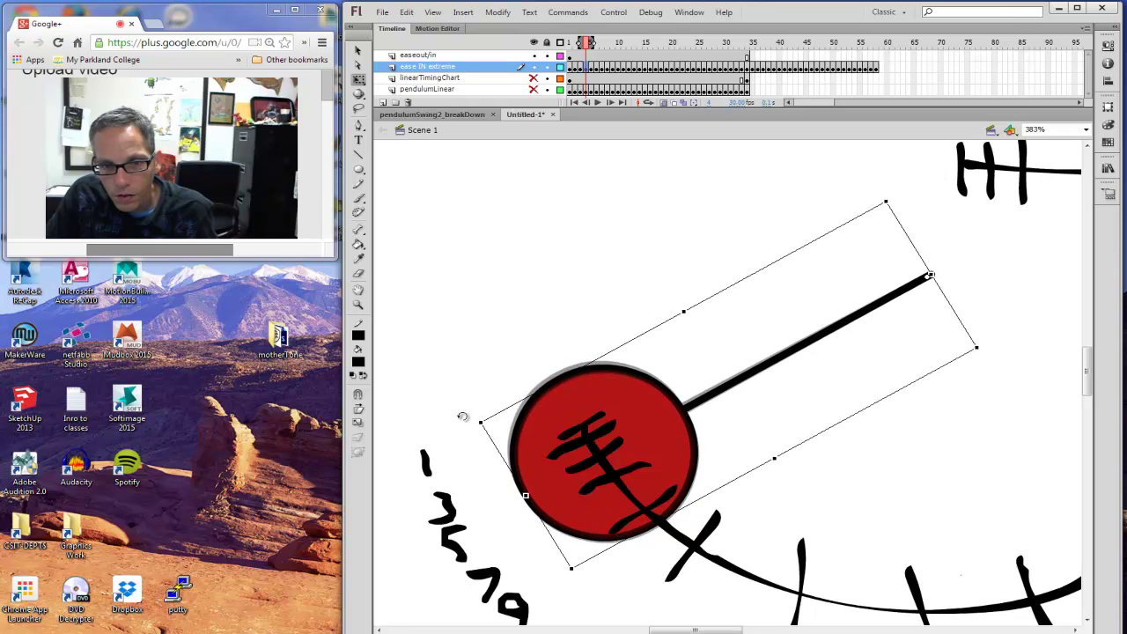
Step: Rotate frame 6's pendulum on the ease IN extreme layer about its pivot to midway between frames 5 and 7
{"action": "left_click_drag", "start_coordinate": [588, 44], "coordinate": [601, 76]}
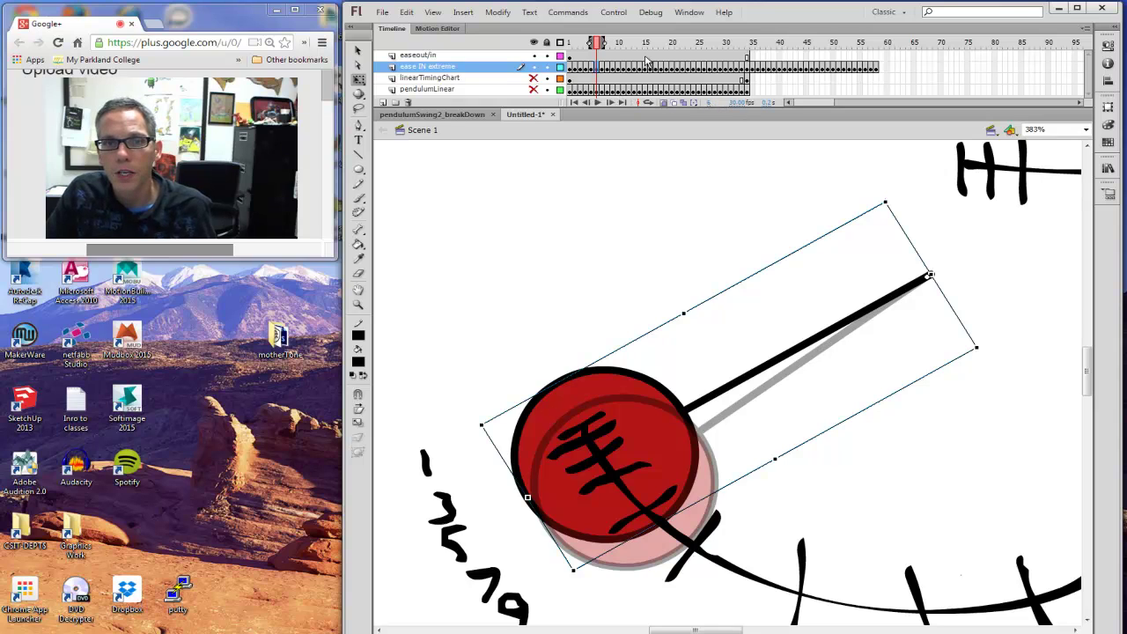
{"action": "key", "text": "comma"}
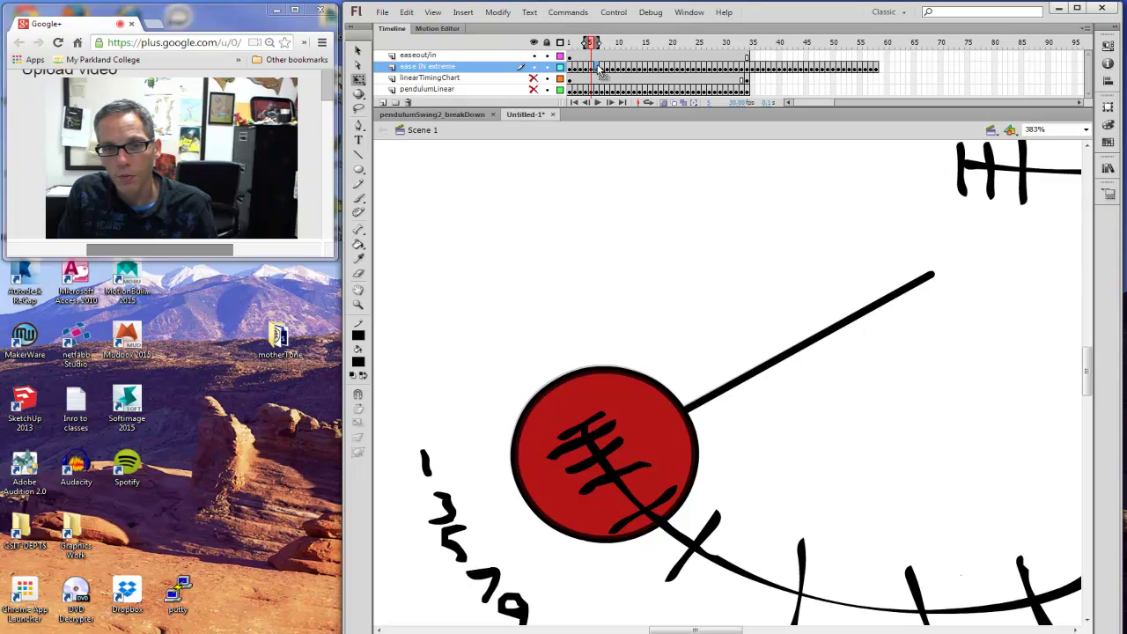
{"action": "key", "text": "period"}
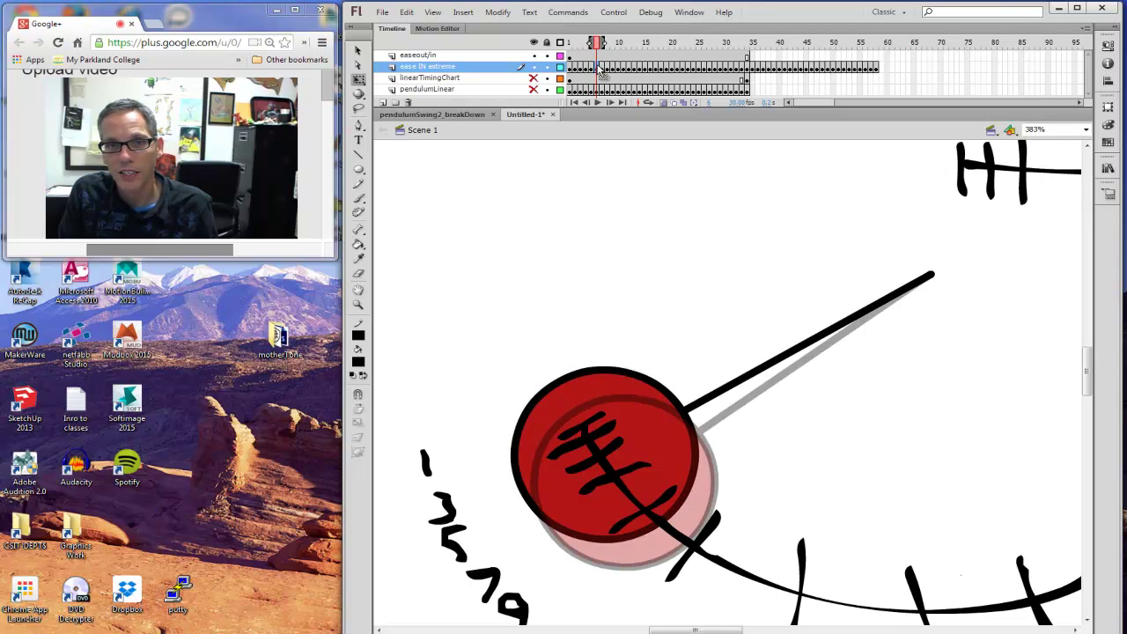
{"action": "key", "text": "period"}
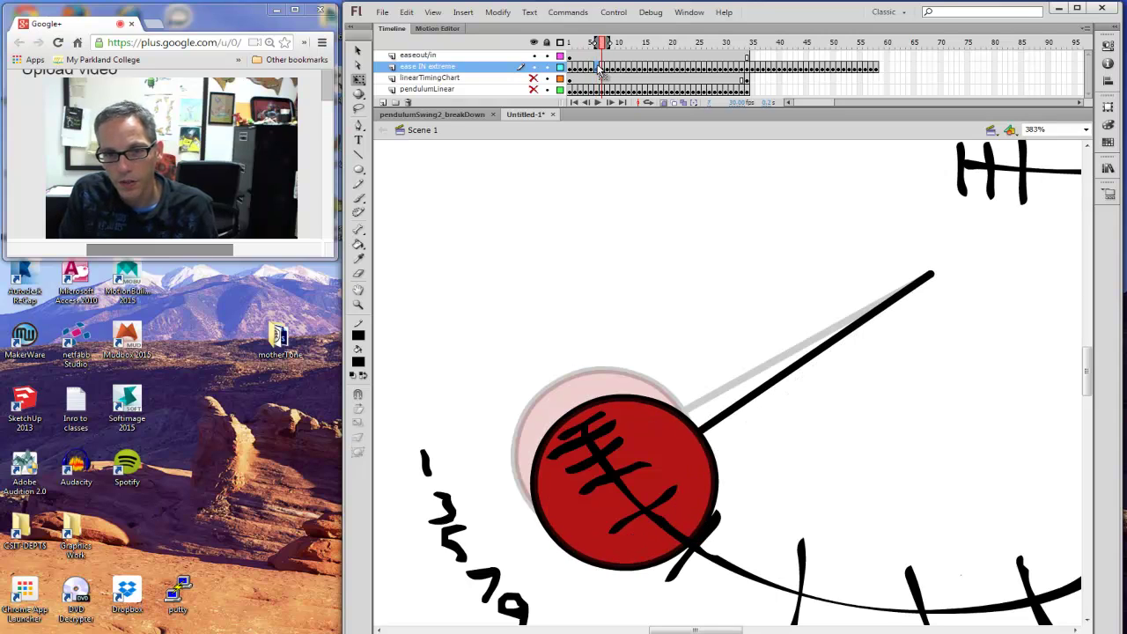
{"action": "key", "text": "comma"}
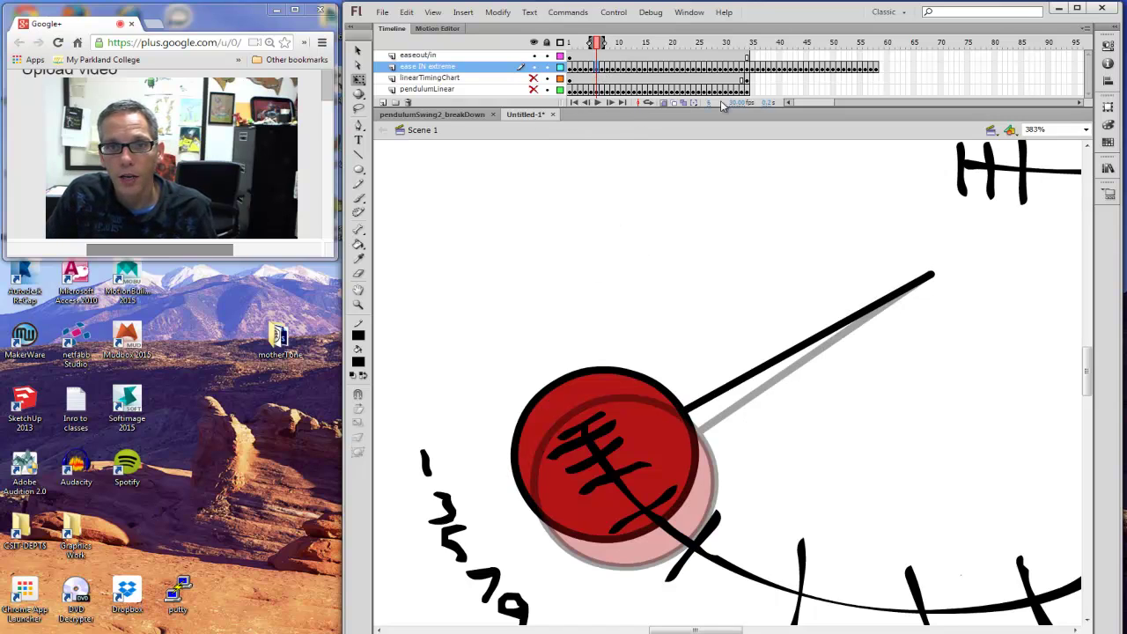
{"action": "left_click", "coordinate": [597, 68]}
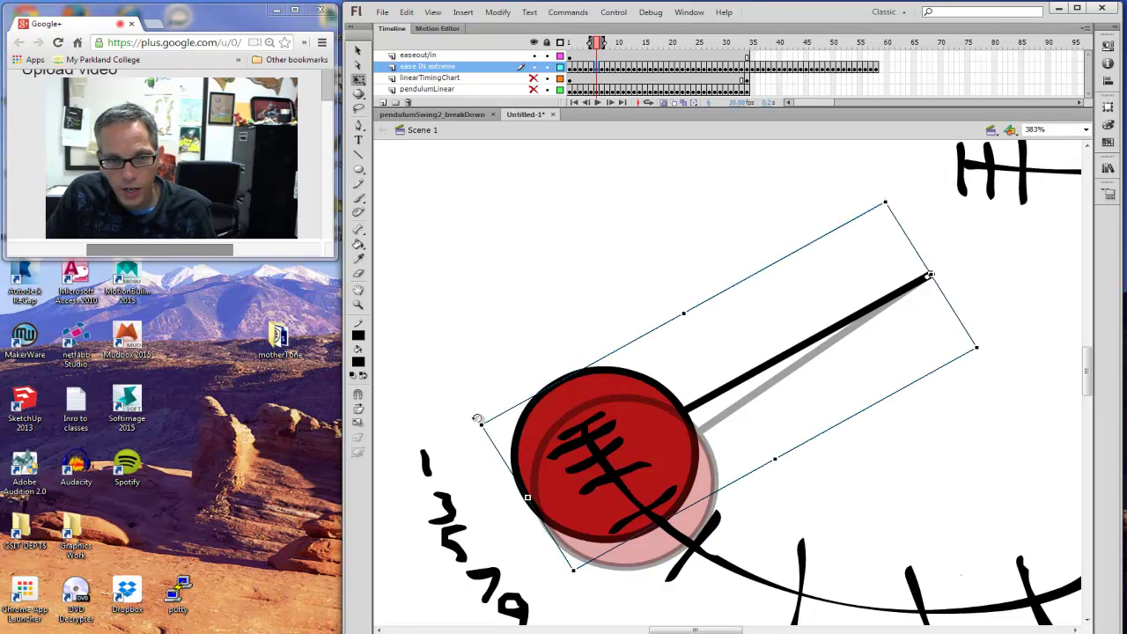
{"action": "left_click_drag", "start_coordinate": [476, 419], "coordinate": [489, 438]}
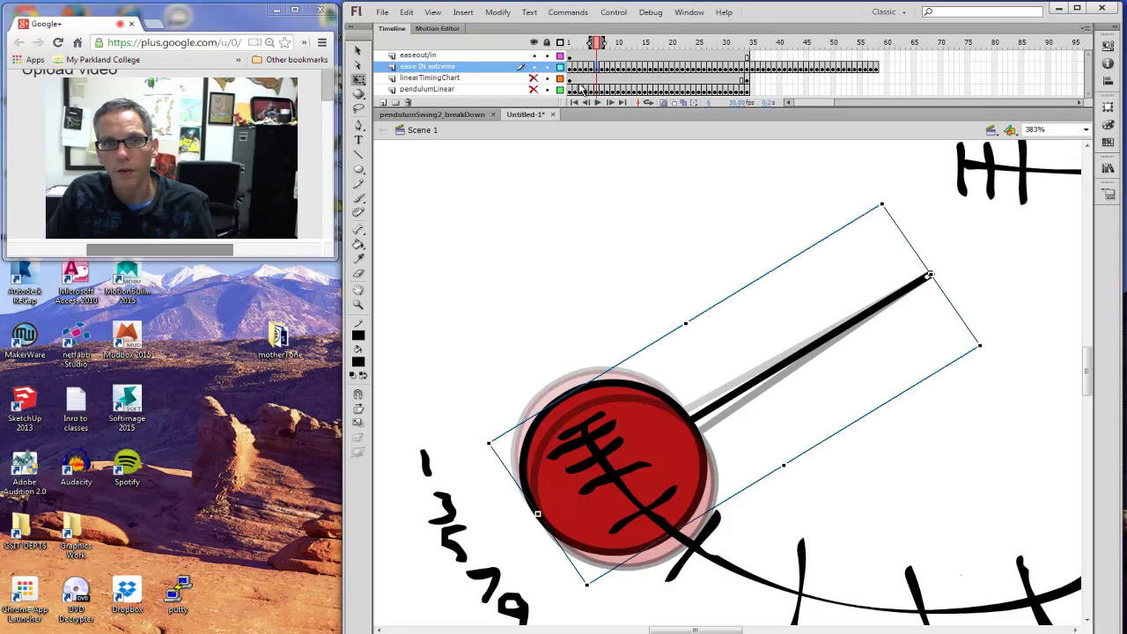
Step: Loop playback over all 58 frames and play the revised swing with the stage zoomed out to 192%
{"action": "left_click_drag", "start_coordinate": [597, 44], "coordinate": [574, 46]}
{"action": "left_click", "coordinate": [595, 102]}
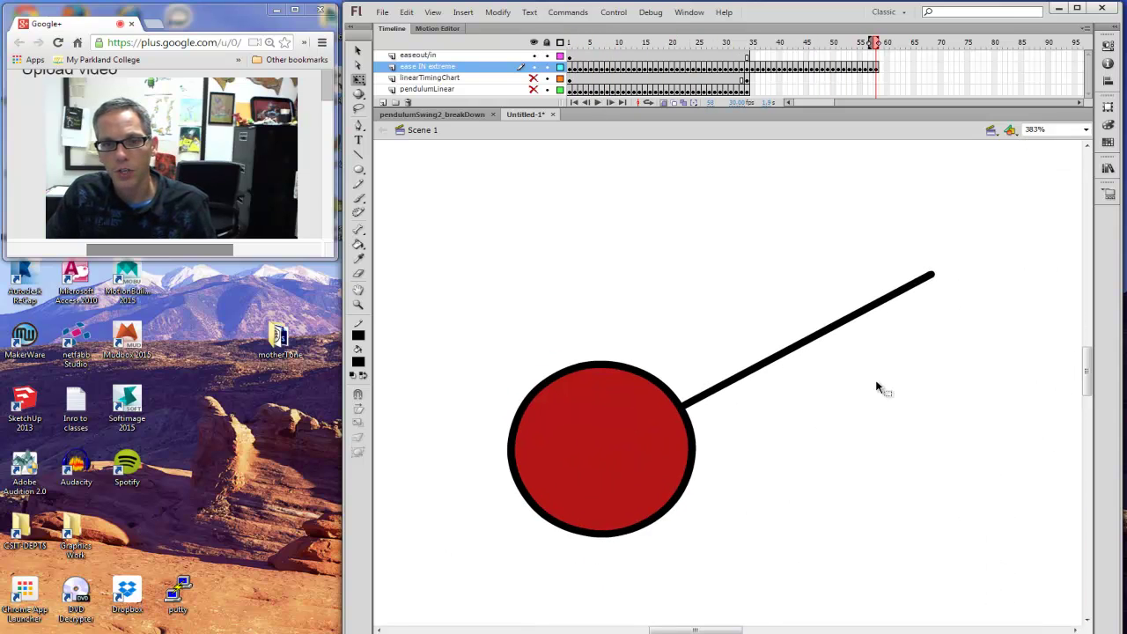
{"action": "left_click", "coordinate": [650, 102]}
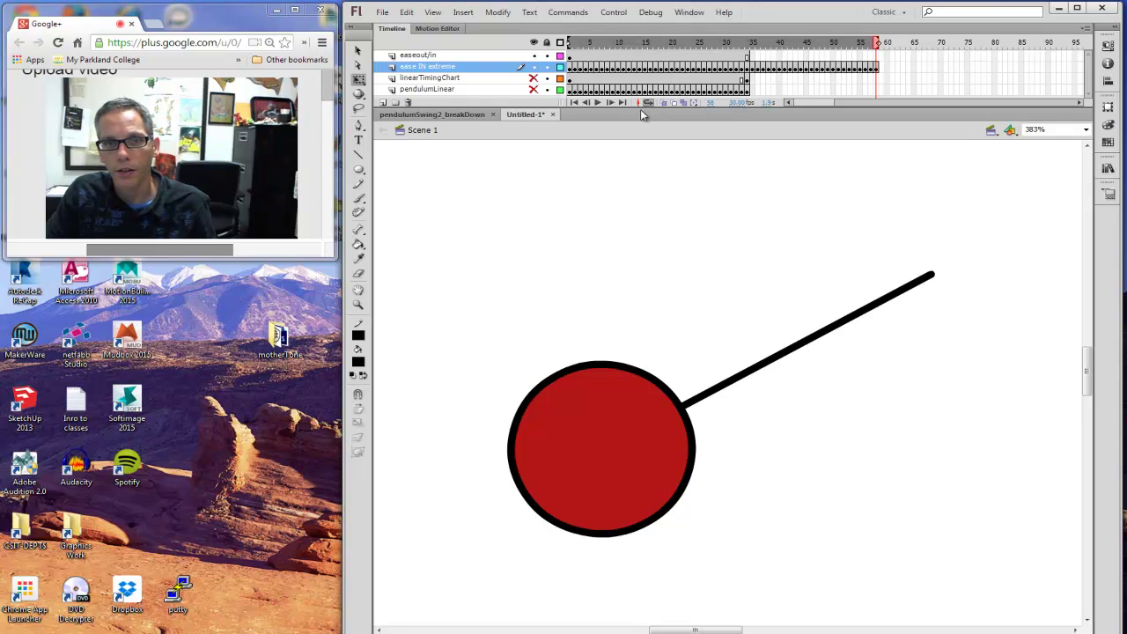
{"action": "left_click", "coordinate": [598, 101]}
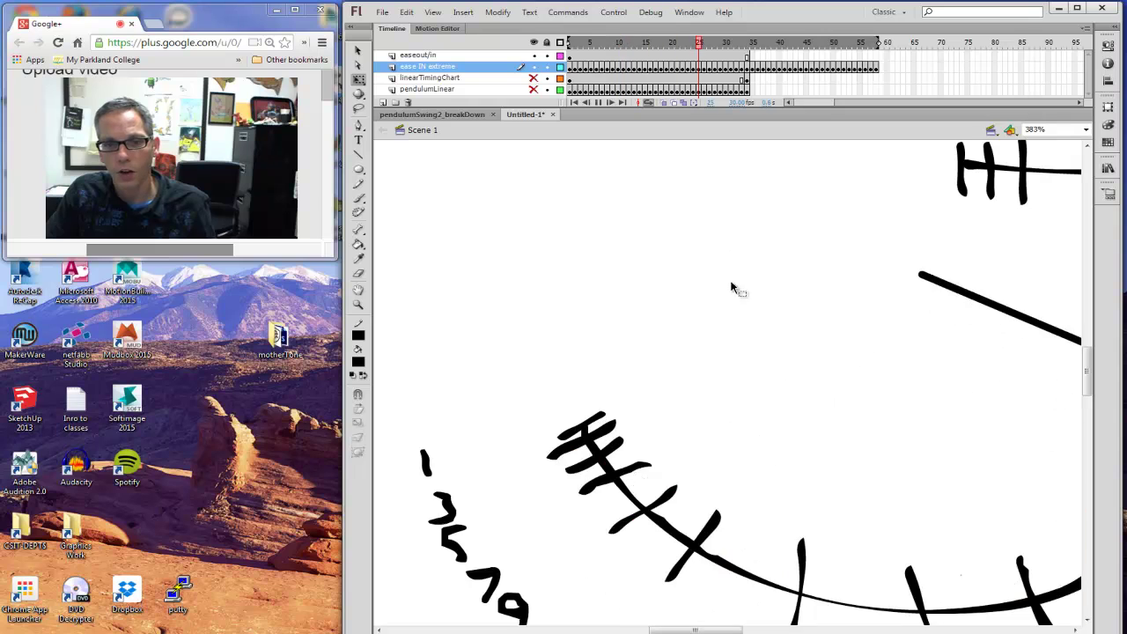
{"action": "key", "text": "ctrl+minus"}
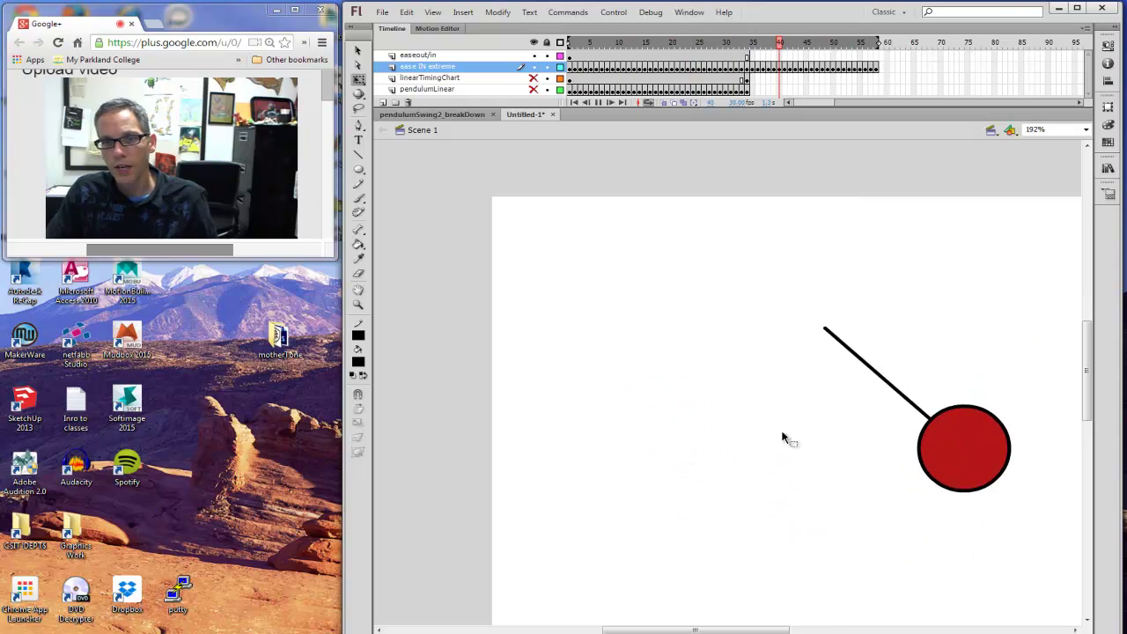
{"action": "left_click", "coordinate": [599, 103]}
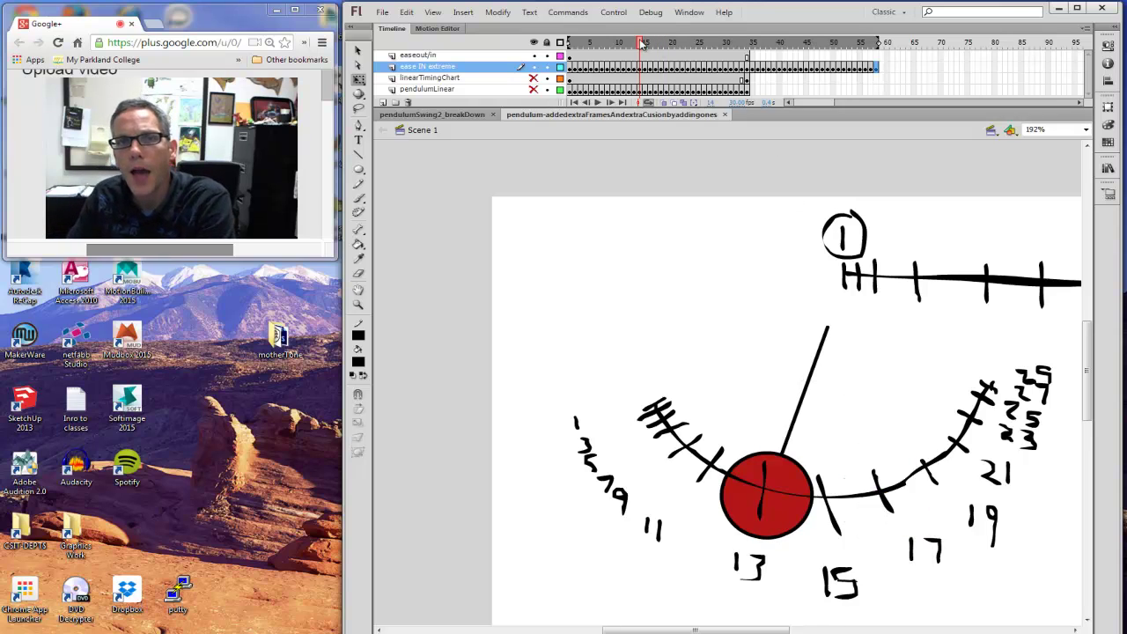
Step: Replay the looping pendulum swing from frame 1
{"action": "left_click_drag", "start_coordinate": [640, 42], "coordinate": [560, 53]}
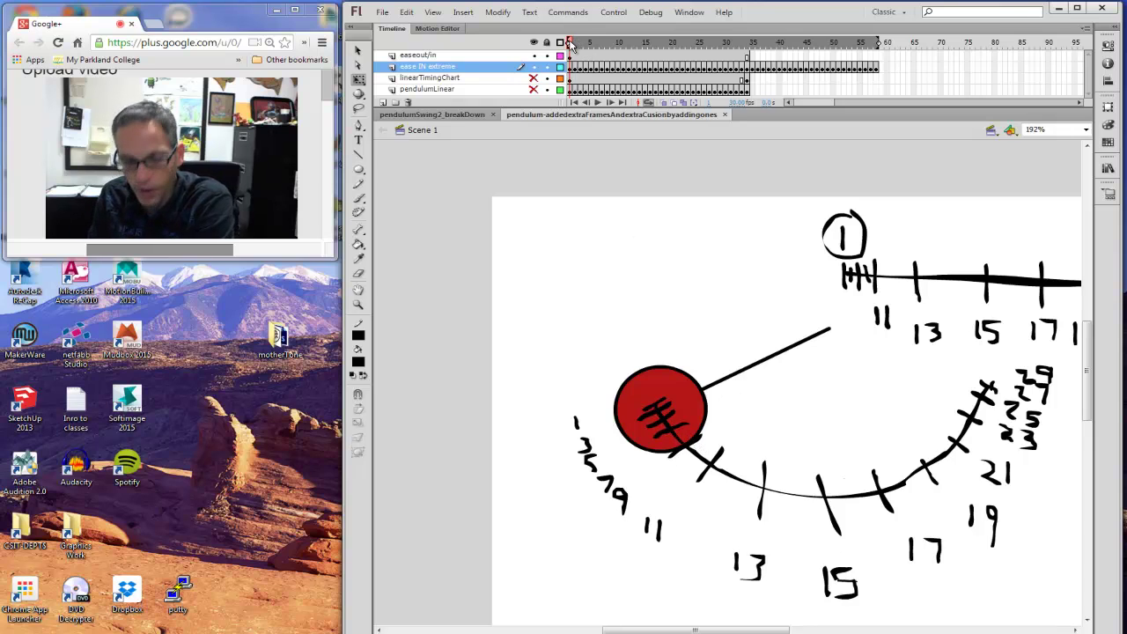
{"action": "key", "text": "Return"}
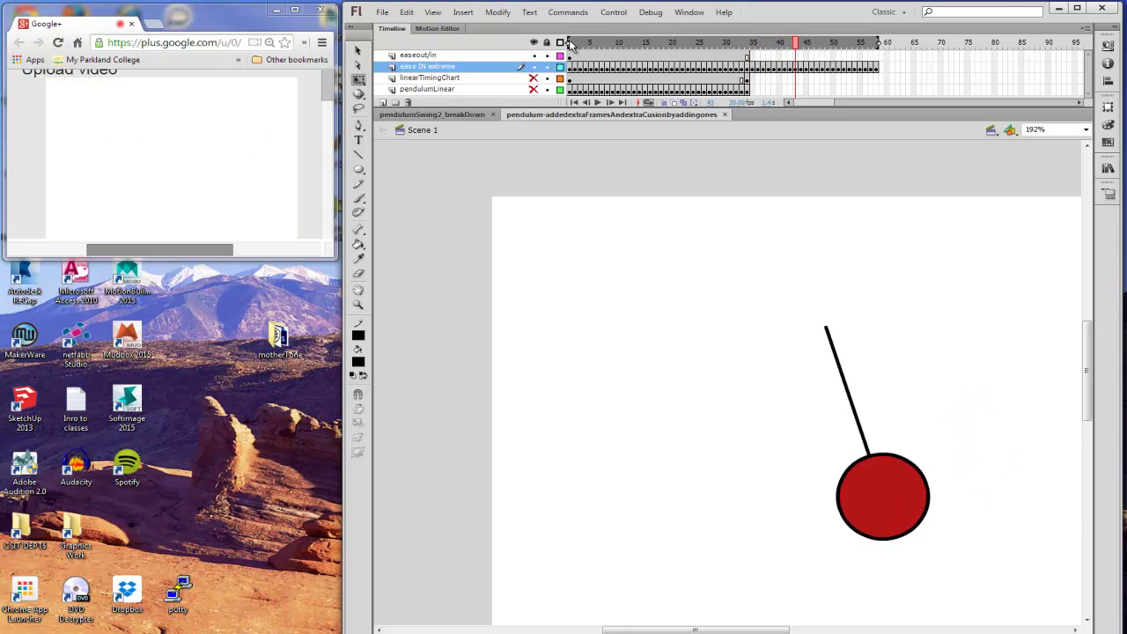
{"action": "left_click", "coordinate": [597, 102]}
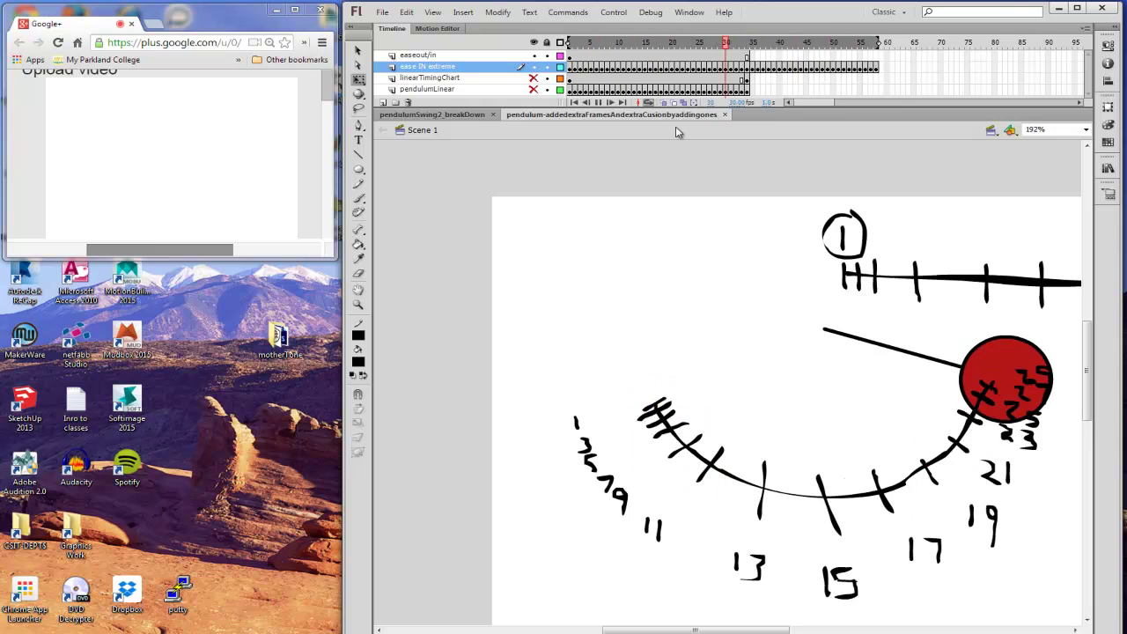
Step: View the easeout/in chart and the ease IN extreme pendulum separately by toggling layer visibility, ending with both shown at frame 1
{"action": "left_click", "coordinate": [534, 56]}
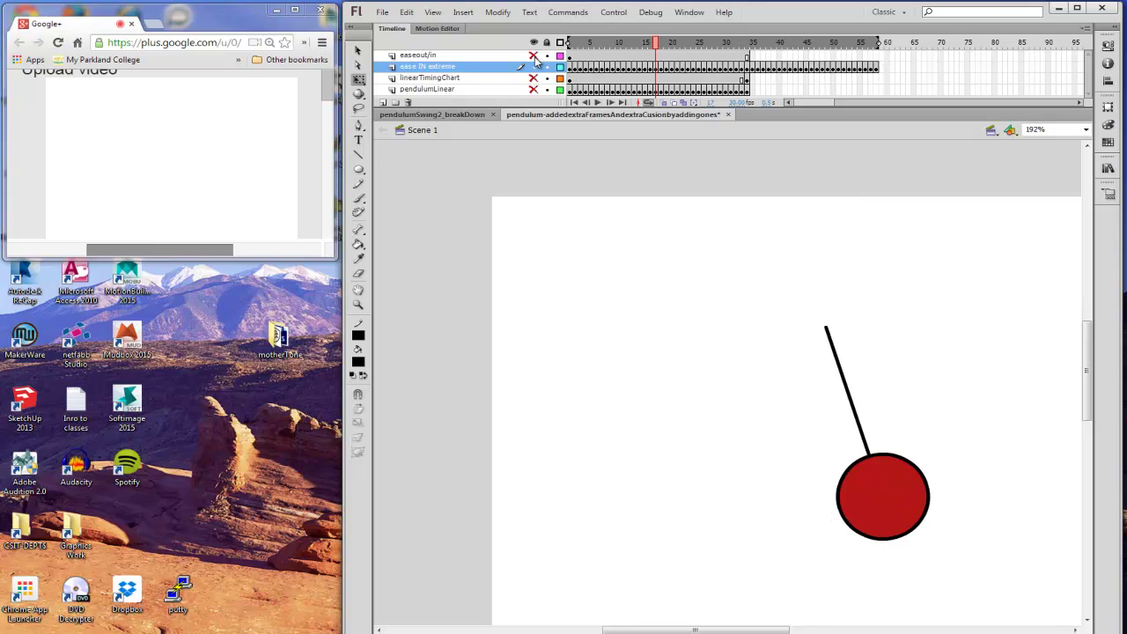
{"action": "left_click", "coordinate": [534, 67]}
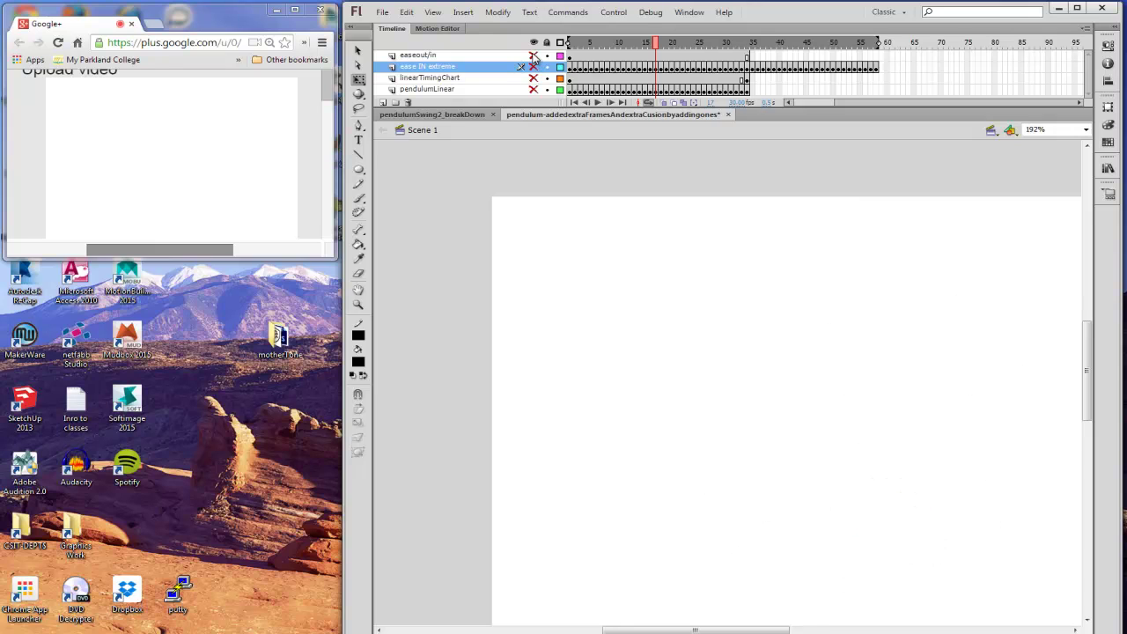
{"action": "left_click", "coordinate": [533, 55]}
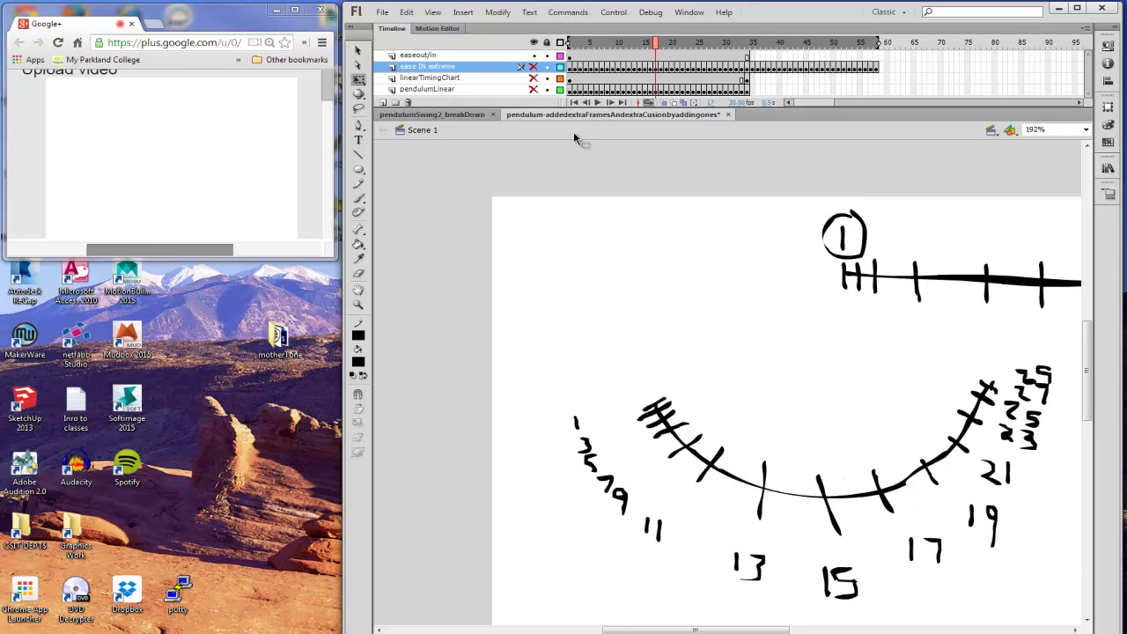
{"action": "left_click", "coordinate": [599, 102]}
{"action": "left_click", "coordinate": [533, 55]}
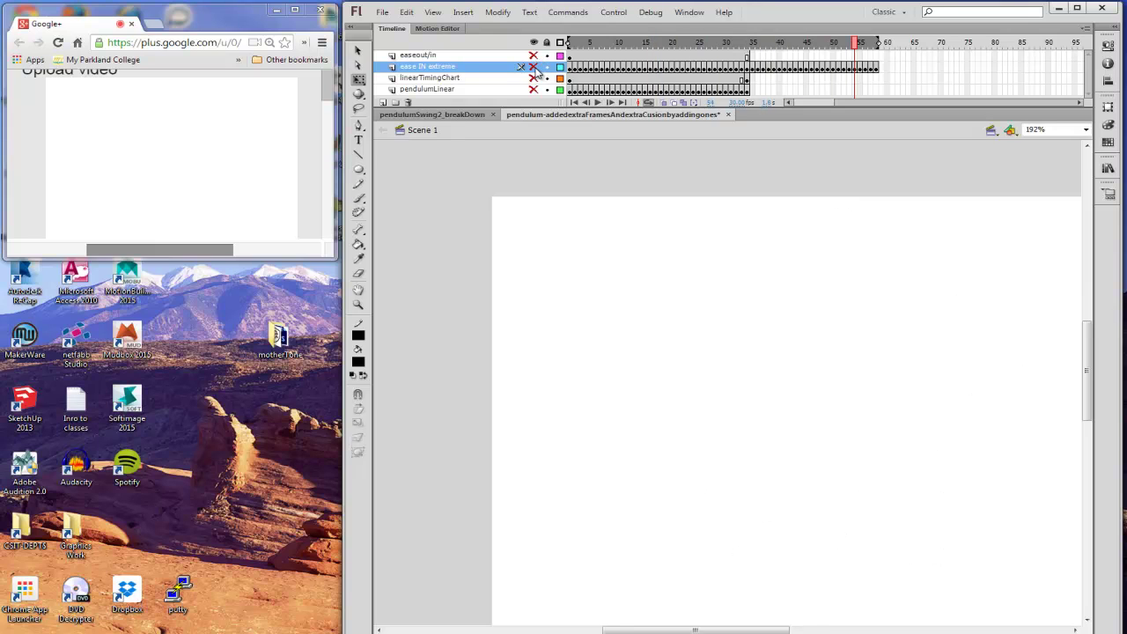
{"action": "left_click", "coordinate": [534, 67]}
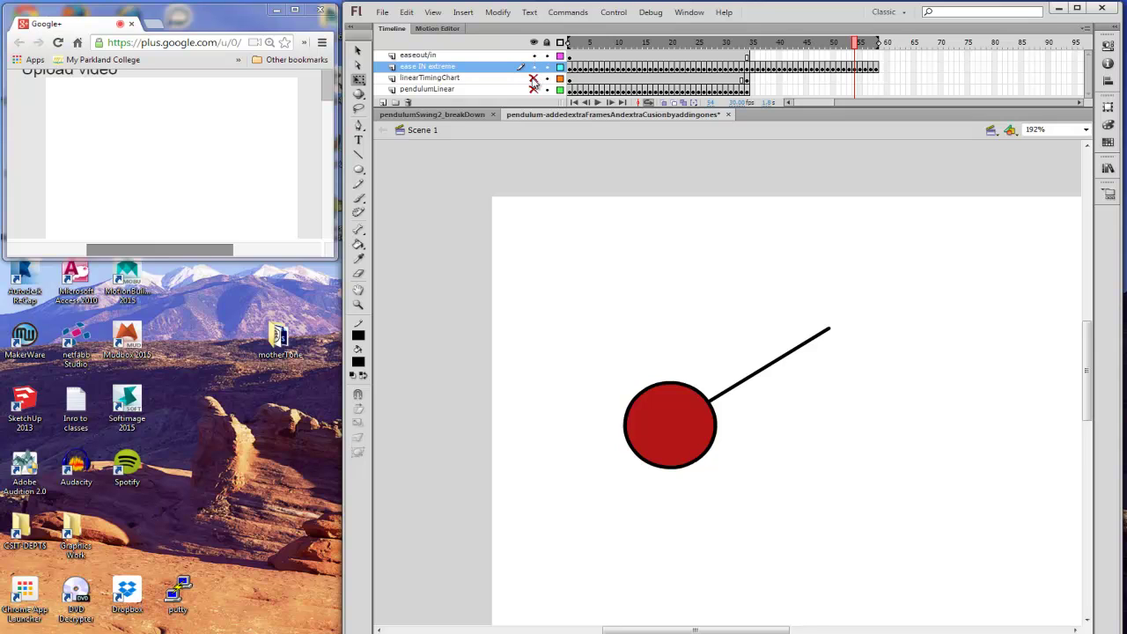
{"action": "left_click_drag", "start_coordinate": [854, 48], "coordinate": [568, 48]}
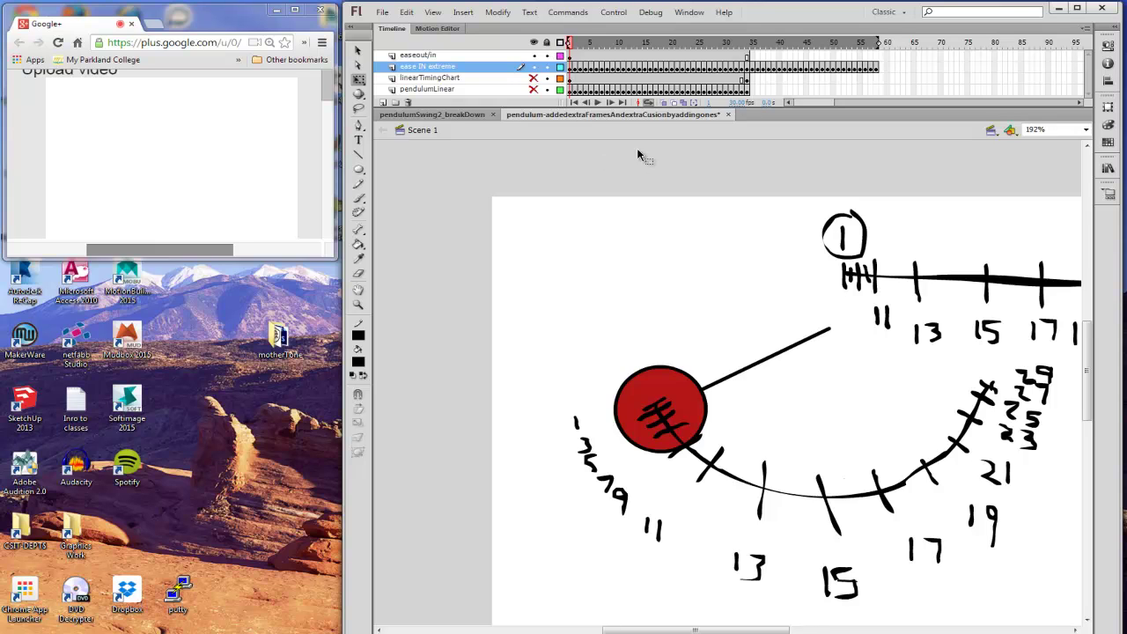
Step: Maximize the program window and exclude hidden layers from the Flash (.swf) output in the publish settings
{"action": "left_click", "coordinate": [1078, 8]}
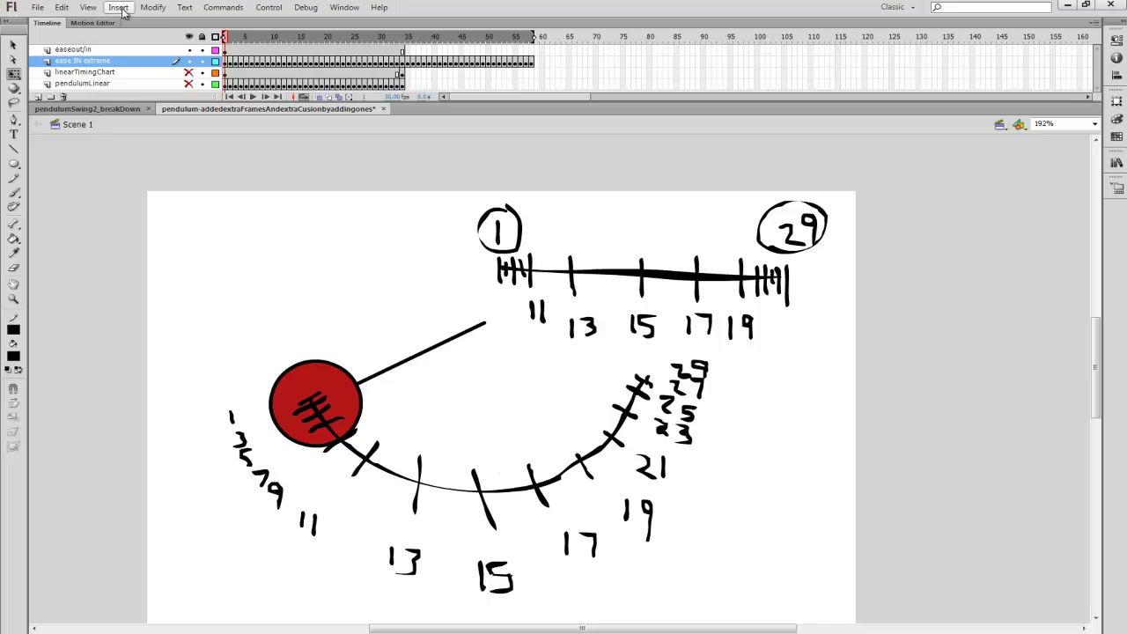
{"action": "left_click", "coordinate": [38, 8]}
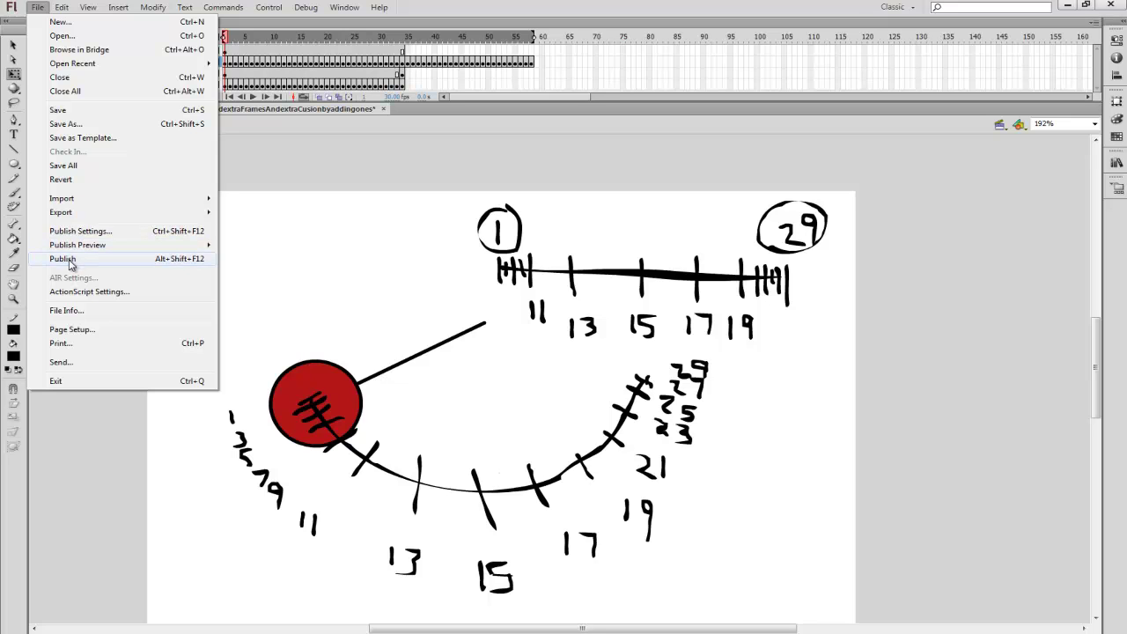
{"action": "left_click", "coordinate": [78, 231]}
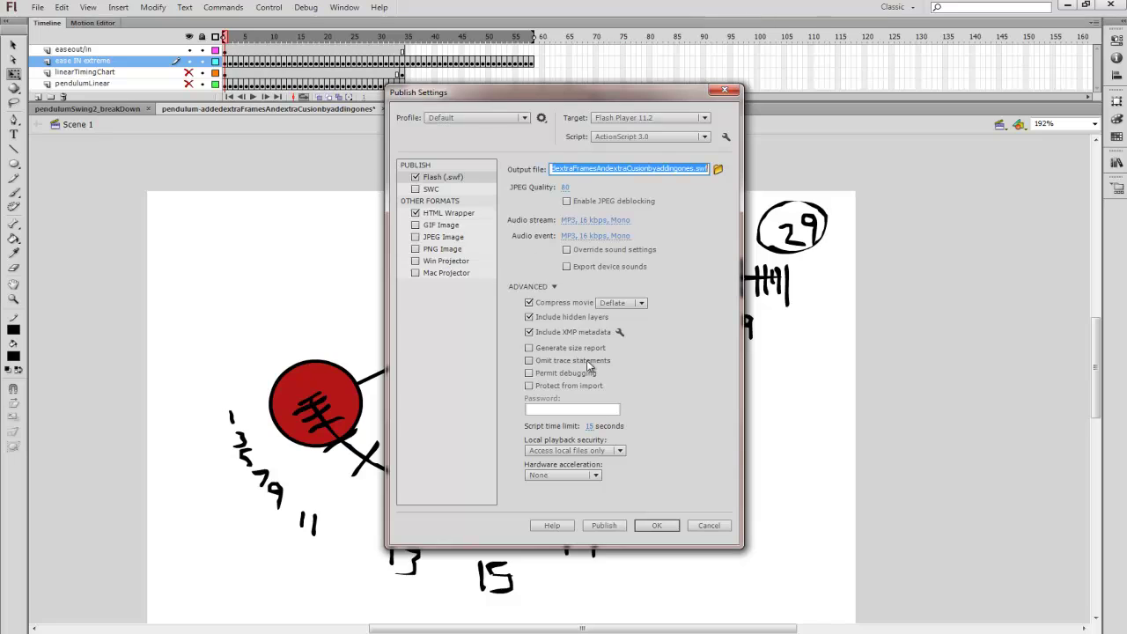
{"action": "left_click", "coordinate": [529, 317]}
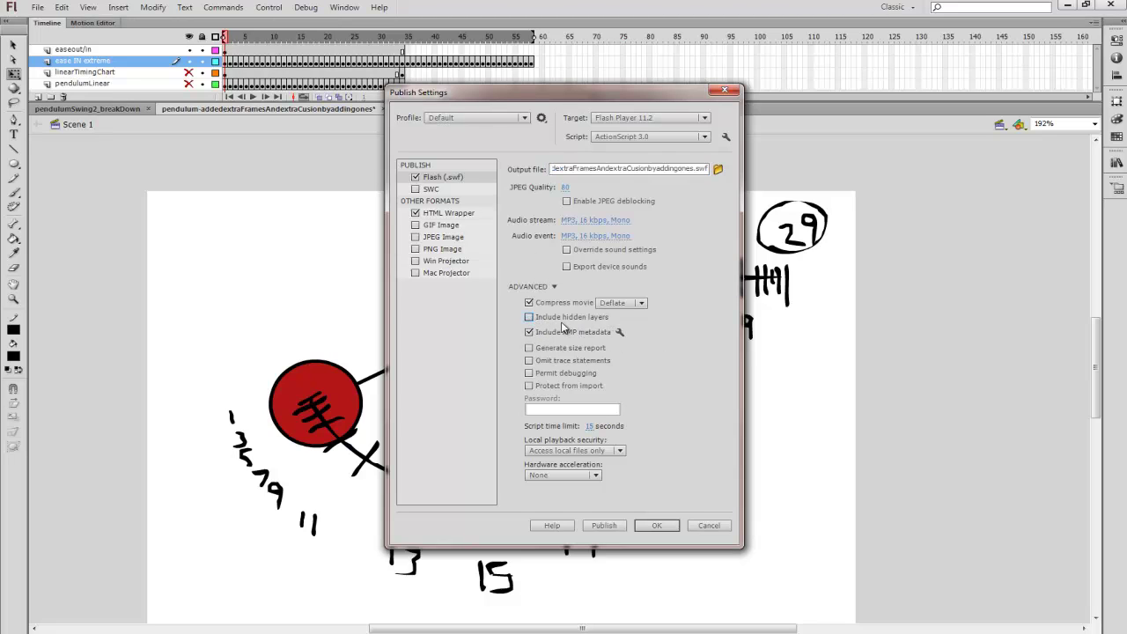
{"action": "left_click", "coordinate": [664, 522]}
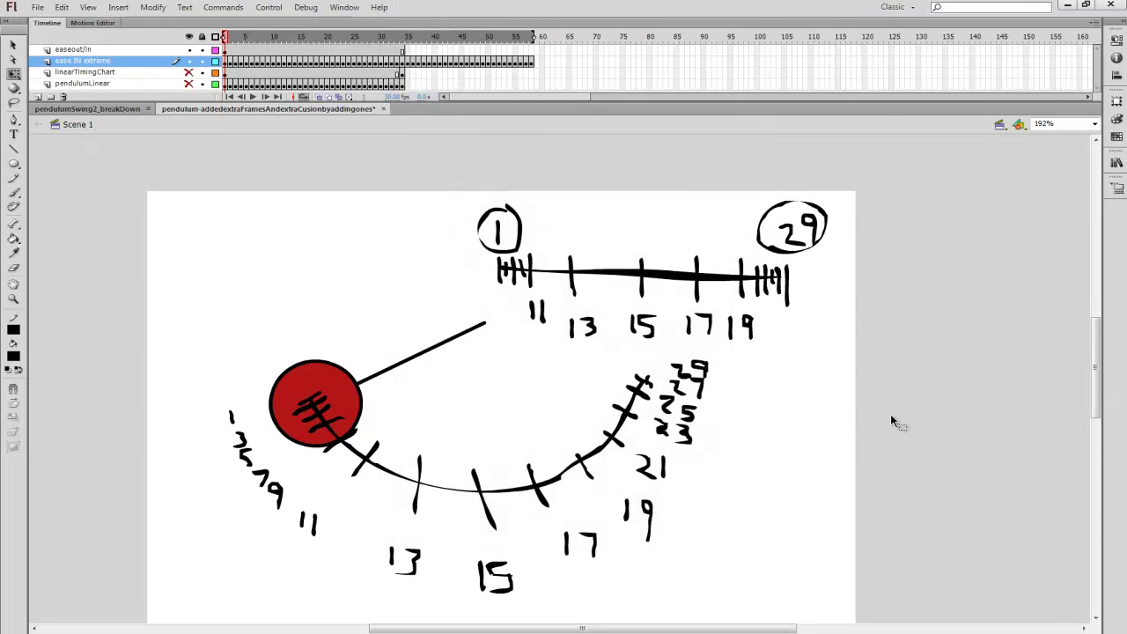
Step: Hide the easeout/in layer and play the swing with only the ease IN extreme pendulum visible
{"action": "left_click", "coordinate": [189, 50]}
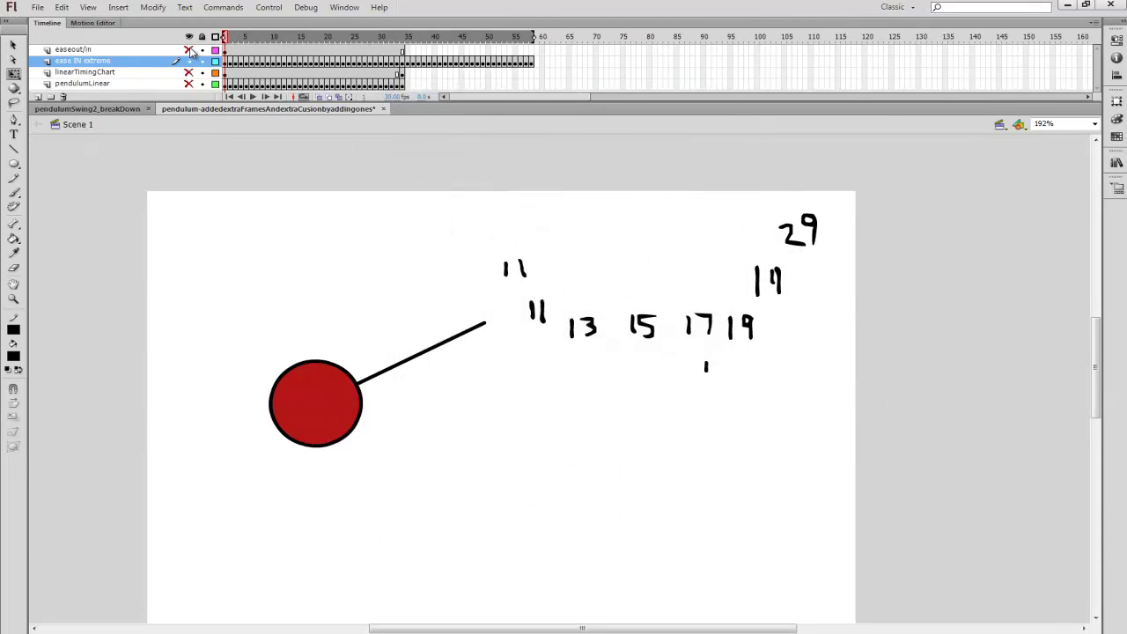
{"action": "left_click", "coordinate": [189, 62]}
{"action": "left_click", "coordinate": [189, 62]}
{"action": "left_click", "coordinate": [254, 97]}
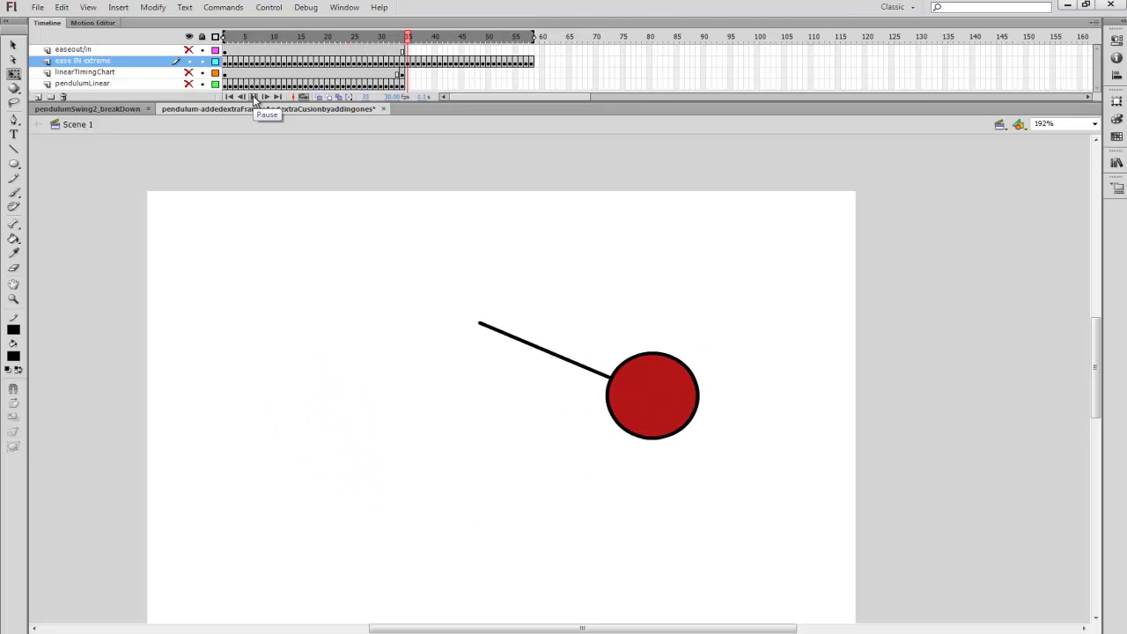
Step: Stop the timeline playback, test the movie with the chart layers hidden, and close the preview
{"action": "left_click", "coordinate": [253, 97]}
{"action": "left_click", "coordinate": [223, 7]}
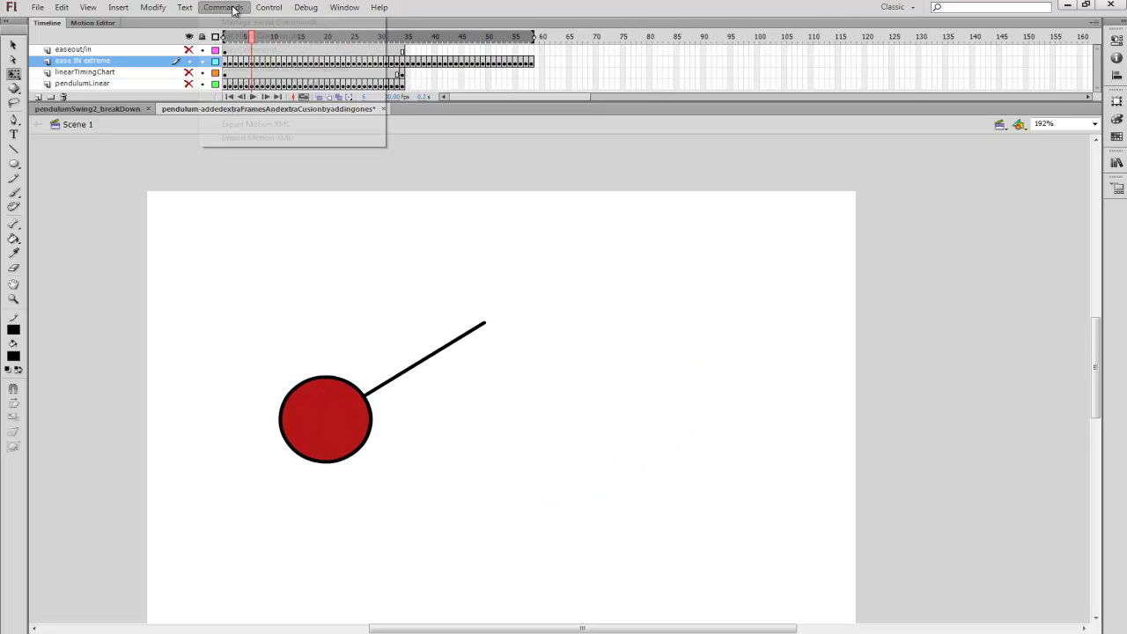
{"action": "mouse_move", "coordinate": [271, 12]}
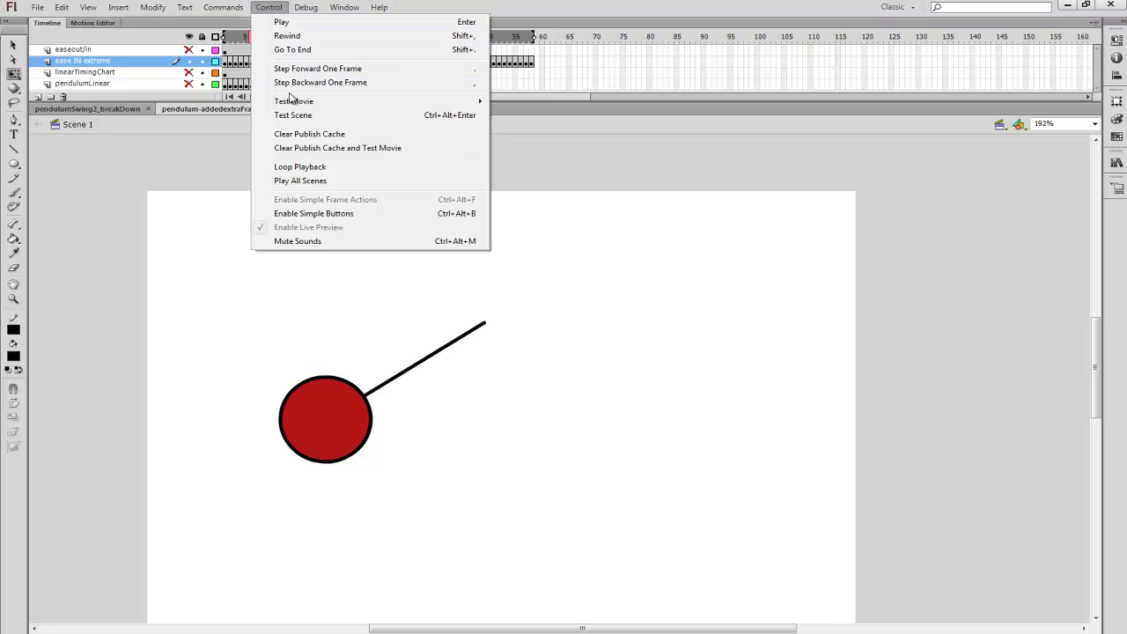
{"action": "mouse_move", "coordinate": [304, 105]}
{"action": "left_click", "coordinate": [180, 101]}
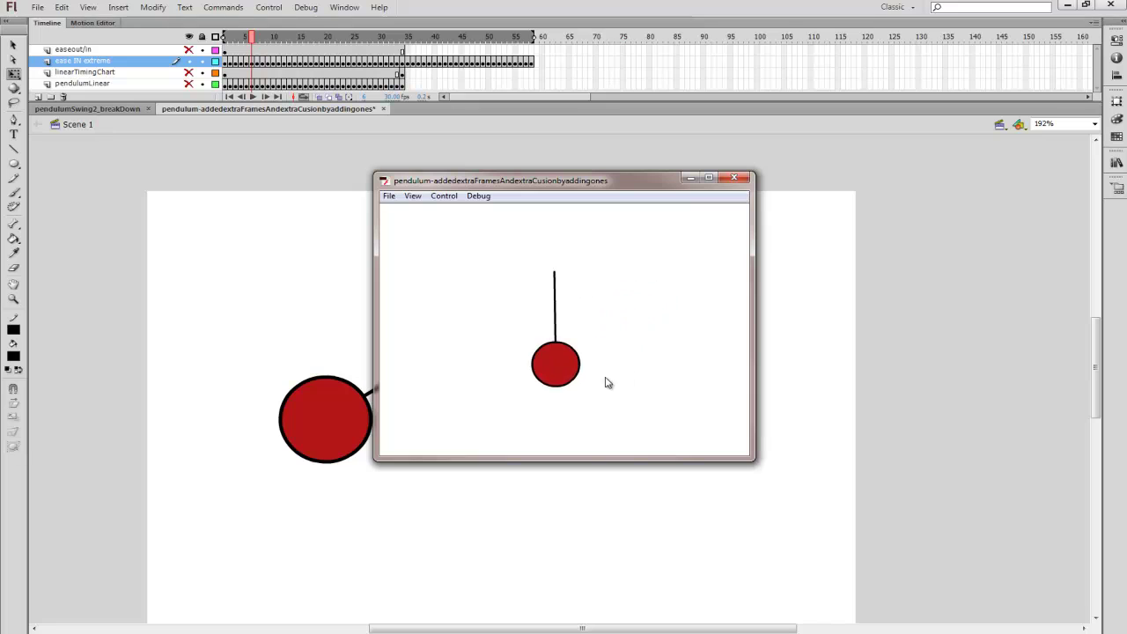
{"action": "left_click", "coordinate": [731, 174]}
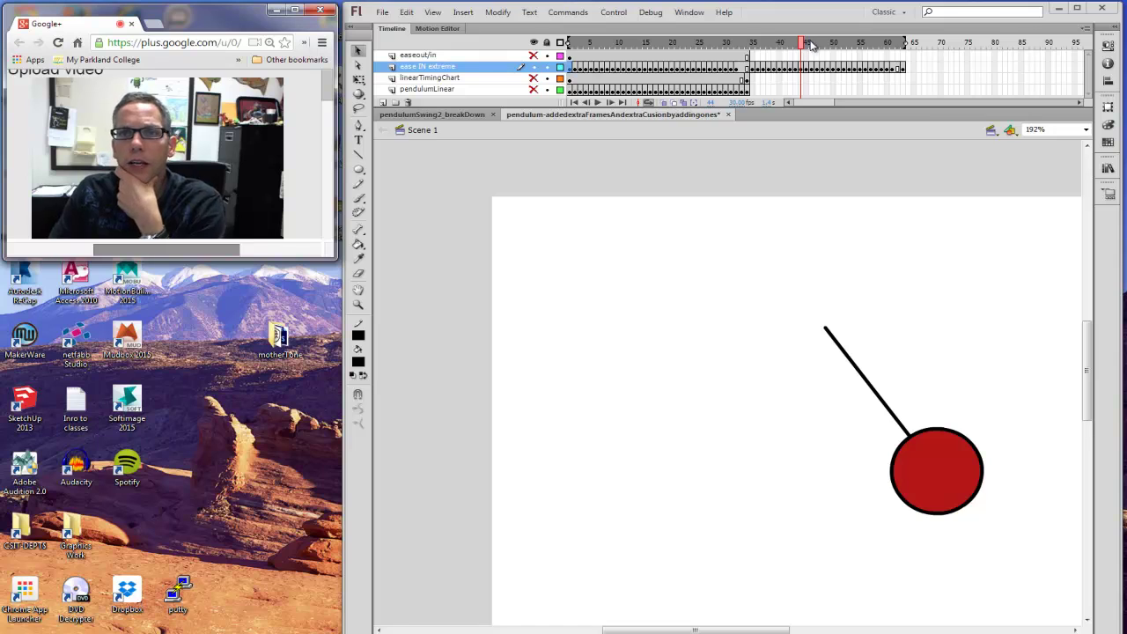
Step: Scrub back to frame 34 and inspect the ease IN extreme layer's frames 32 to 34 at the end of the swing
{"action": "left_click_drag", "start_coordinate": [803, 44], "coordinate": [742, 48]}
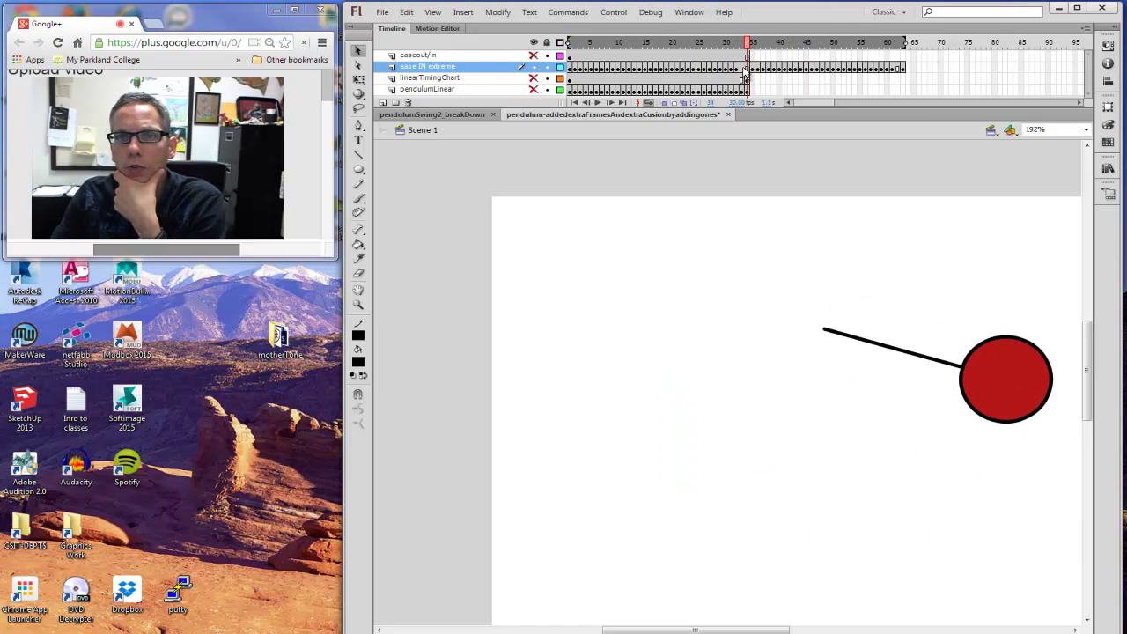
{"action": "left_click", "coordinate": [744, 69]}
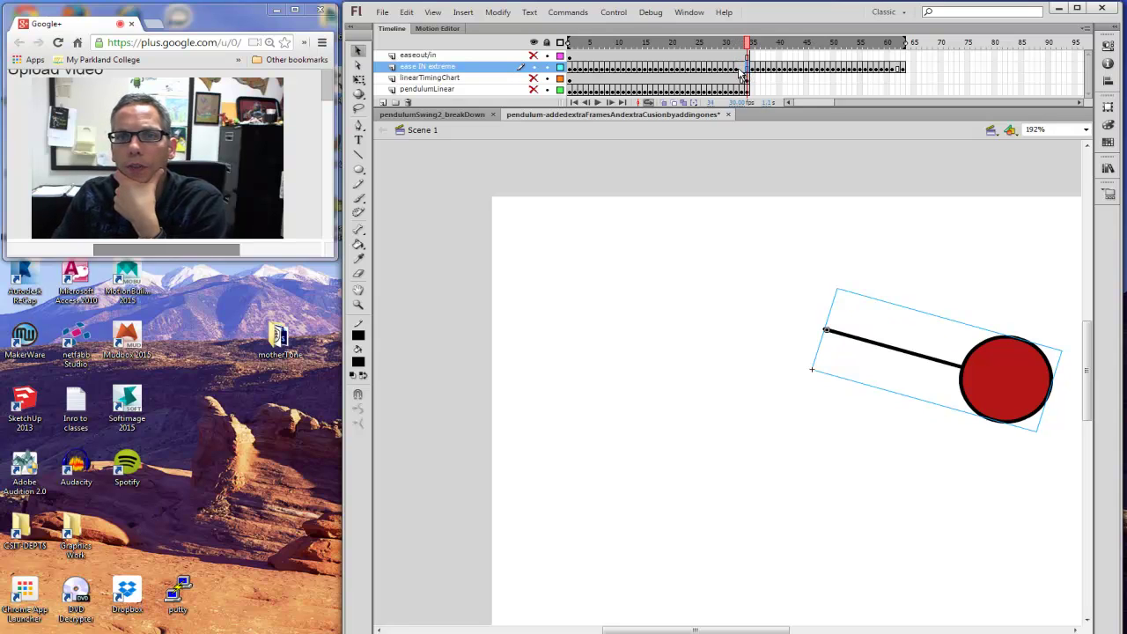
{"action": "left_click", "coordinate": [738, 75]}
{"action": "left_click", "coordinate": [745, 77]}
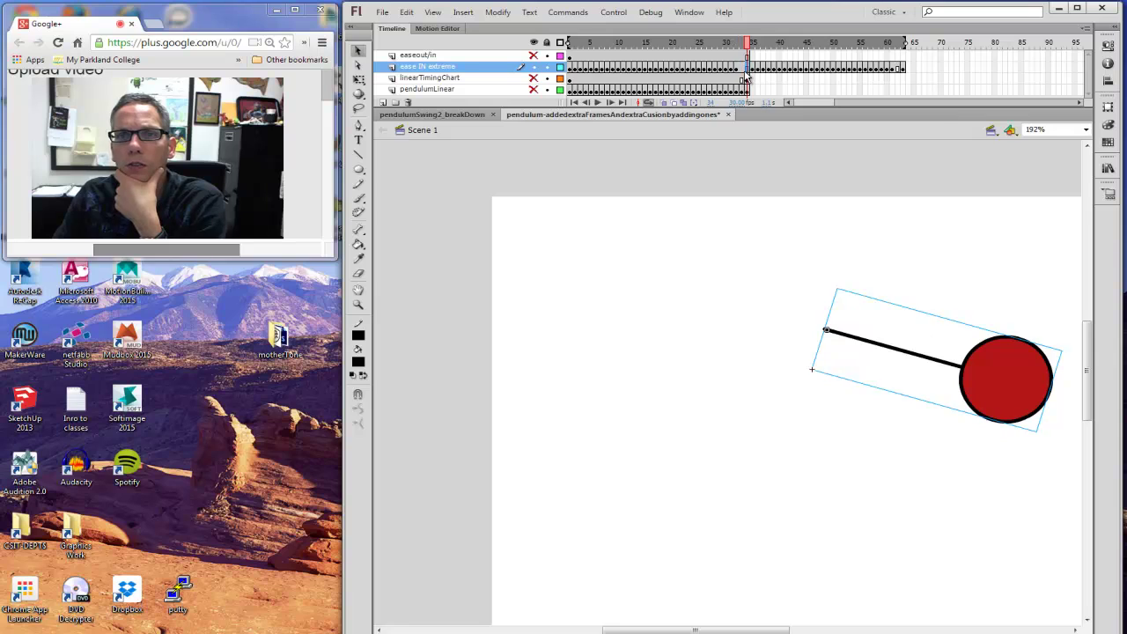
{"action": "left_click", "coordinate": [738, 76]}
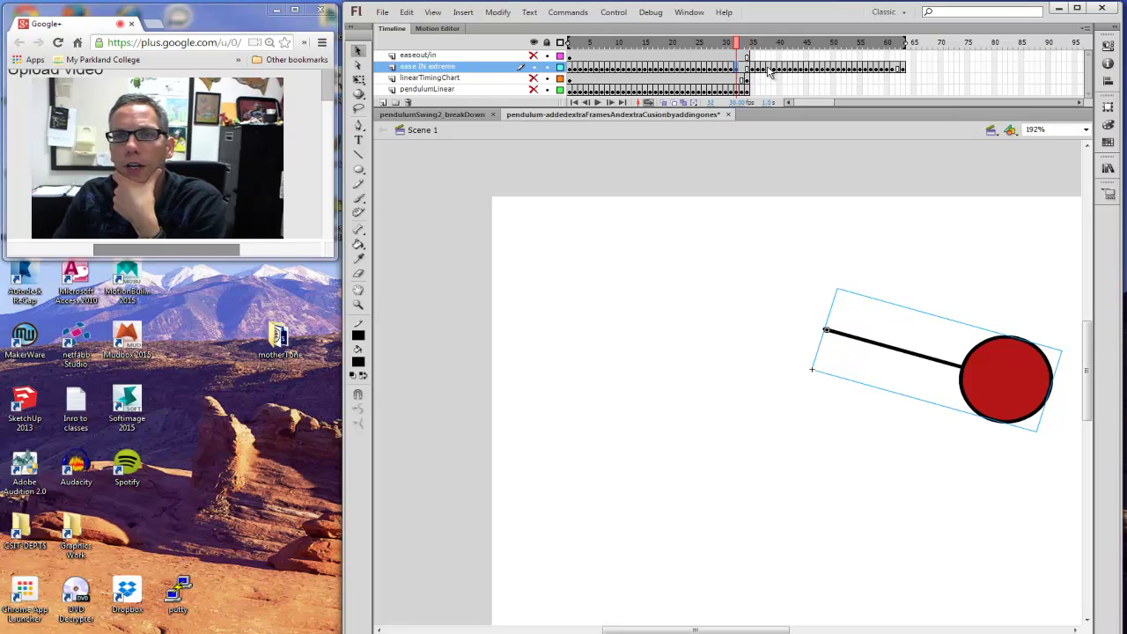
Step: Try inserting an extra frame at frame 38 of the ease IN extreme layer, and undo the insertion
{"action": "left_click", "coordinate": [770, 76]}
{"action": "right_click", "coordinate": [771, 77]}
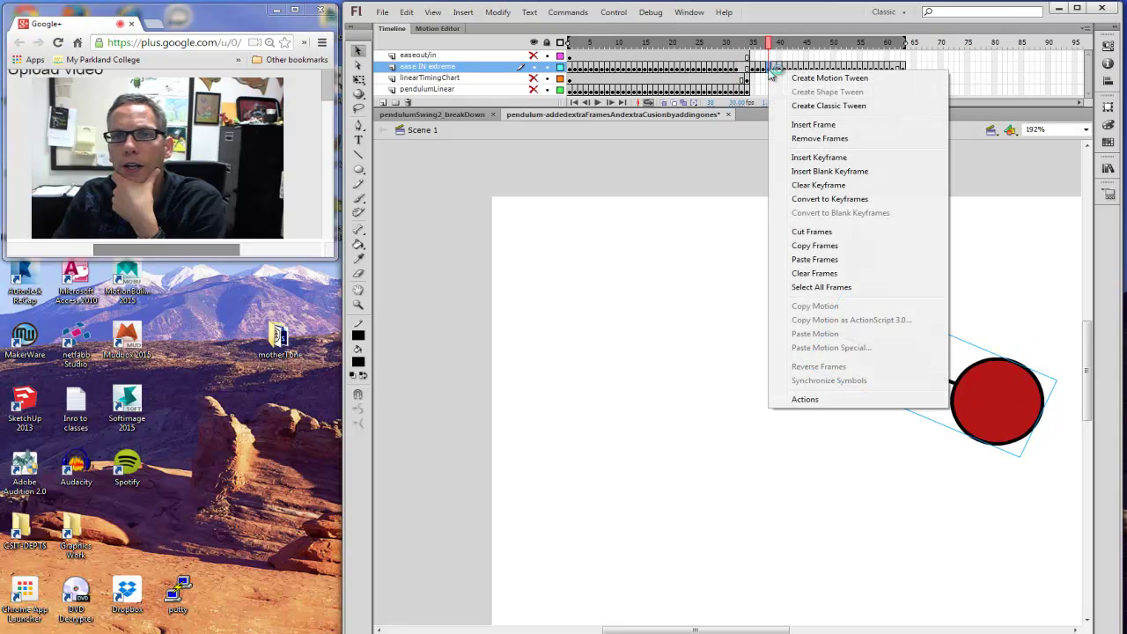
{"action": "left_click", "coordinate": [813, 126]}
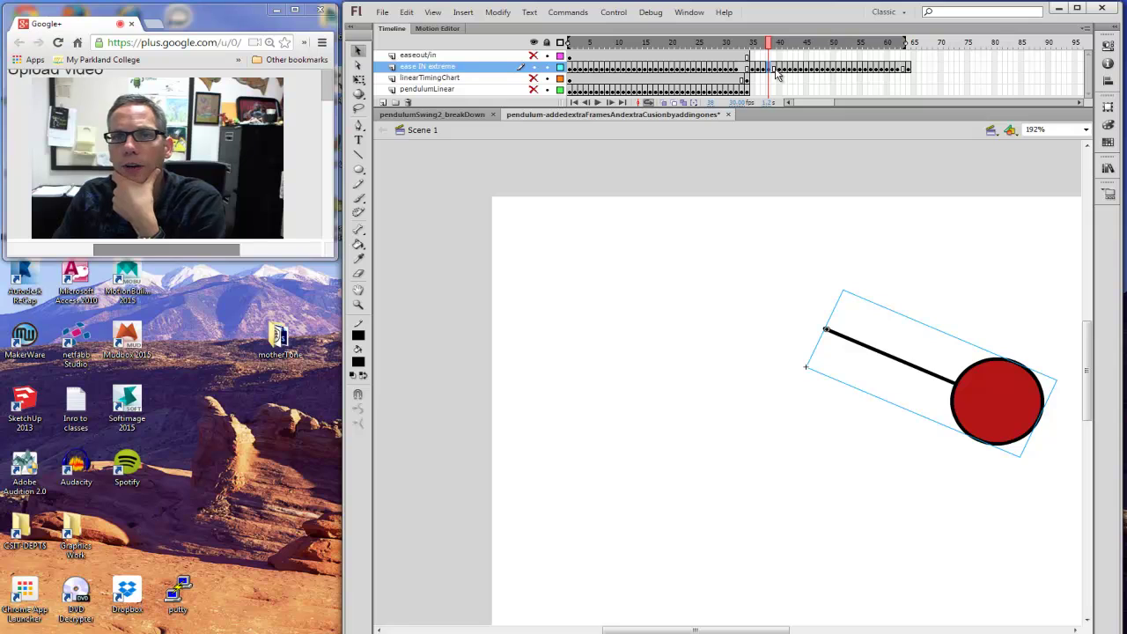
{"action": "key", "text": "ctrl+z"}
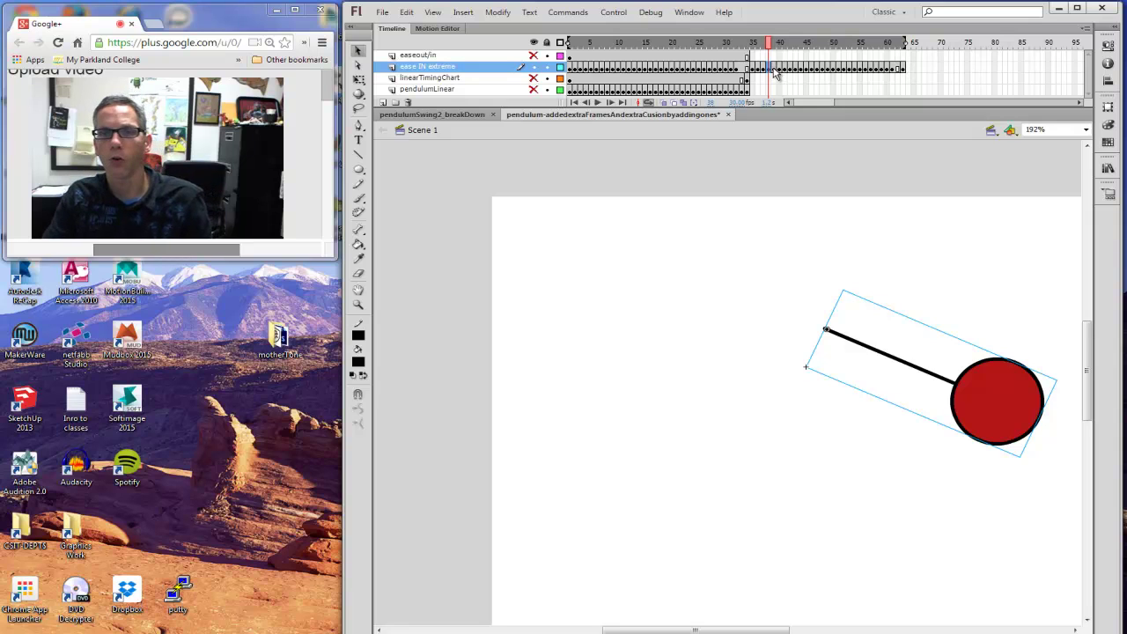
Step: Scrub from frame 38 to the end of the swing, play the loop on the timeline and stop it
{"action": "left_click_drag", "start_coordinate": [769, 46], "coordinate": [904, 93]}
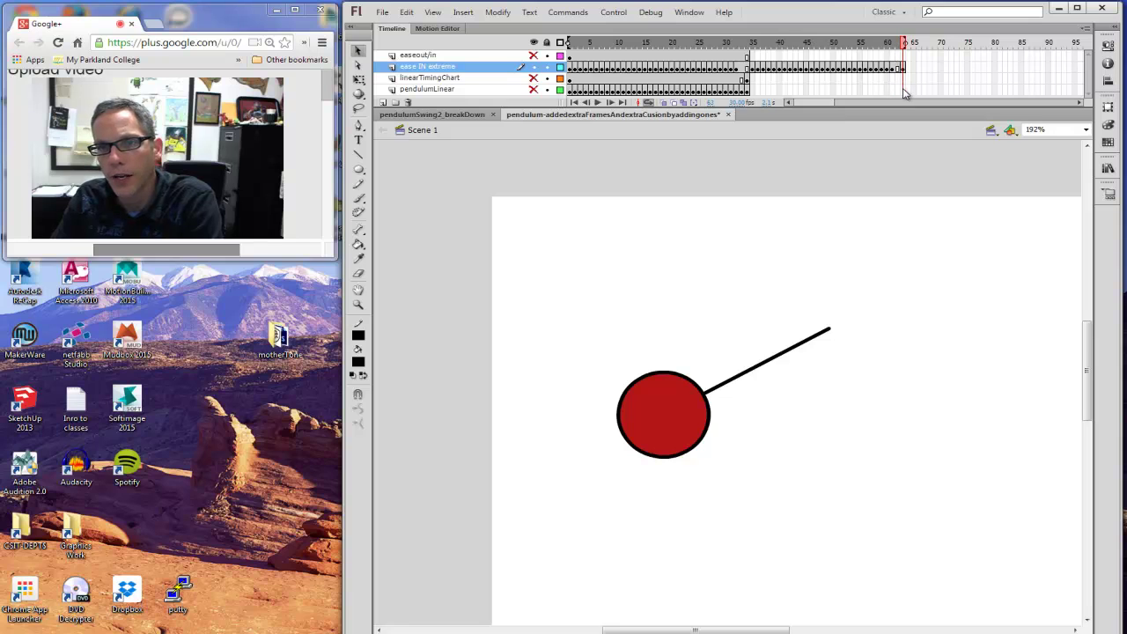
{"action": "left_click", "coordinate": [598, 102]}
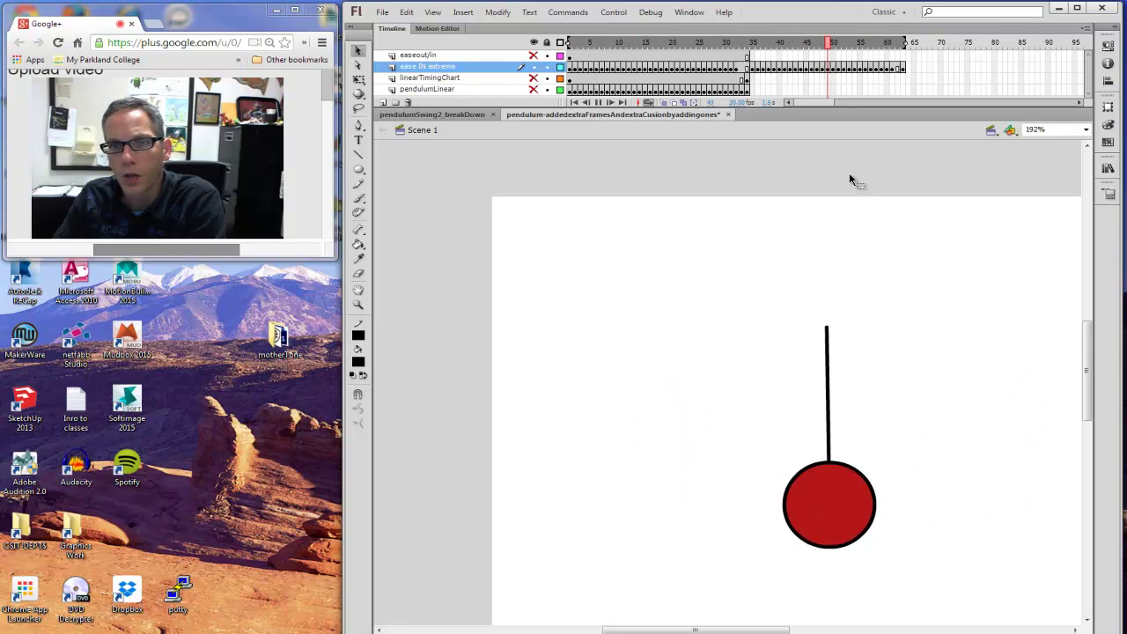
{"action": "left_click", "coordinate": [598, 102]}
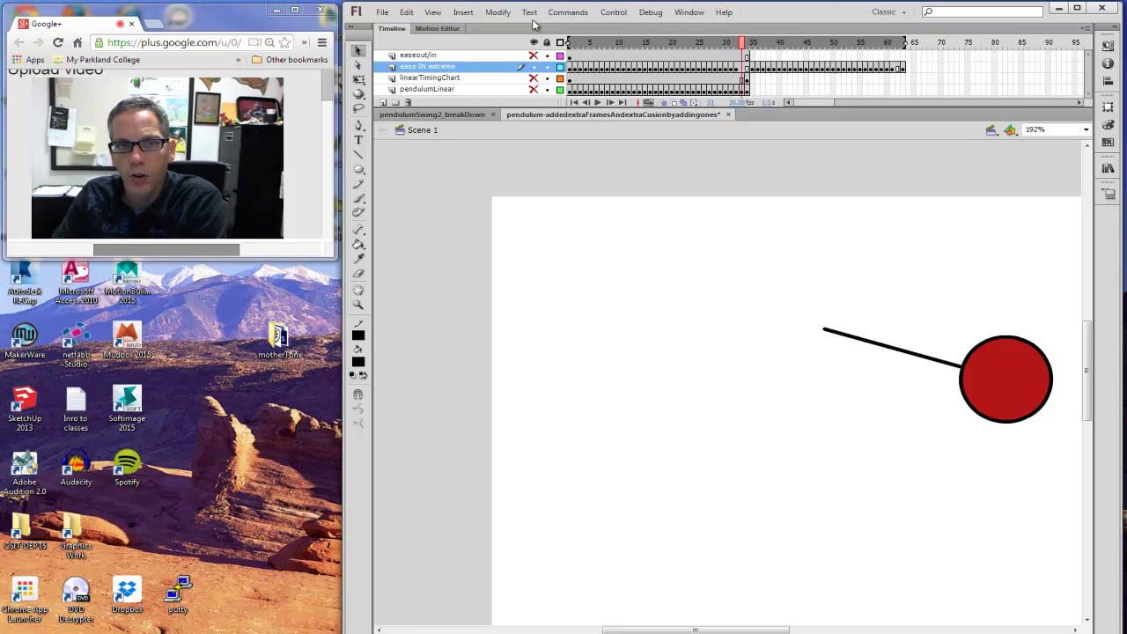
Step: Test the movie again to review the pendulum's looping swing, and close the preview window
{"action": "left_click", "coordinate": [568, 12]}
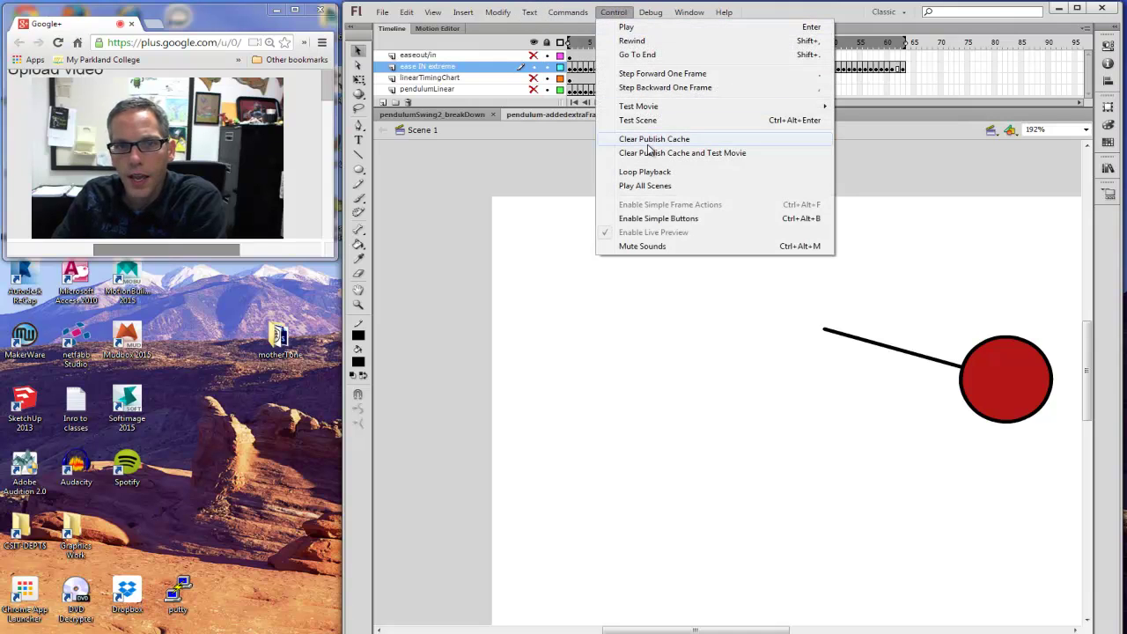
{"action": "mouse_move", "coordinate": [652, 106]}
{"action": "left_click", "coordinate": [515, 106]}
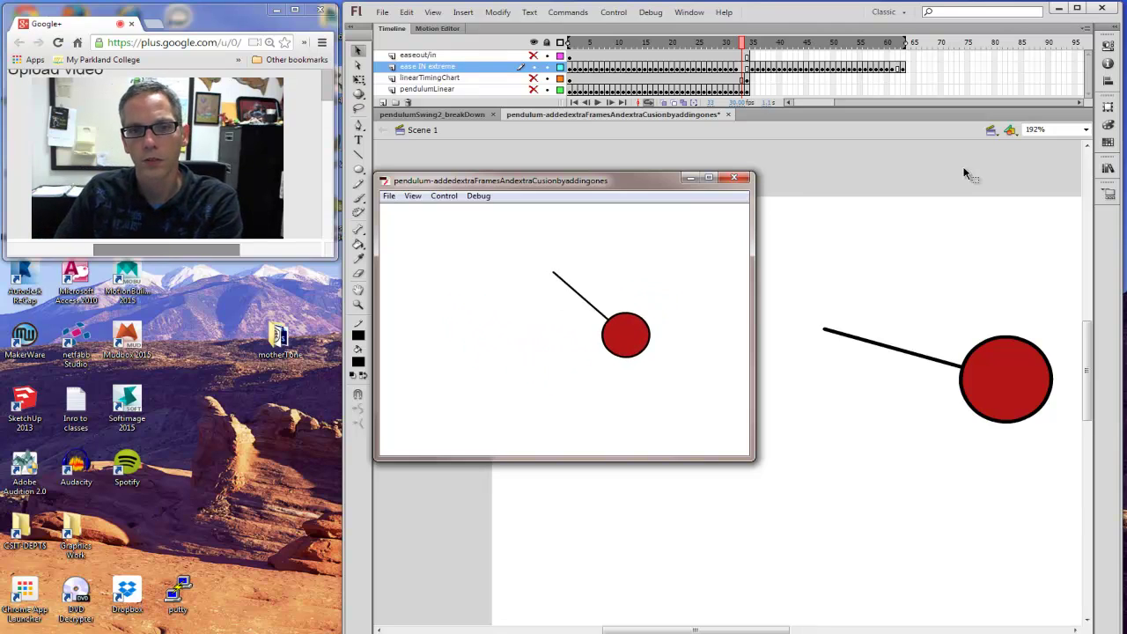
{"action": "left_click", "coordinate": [736, 180]}
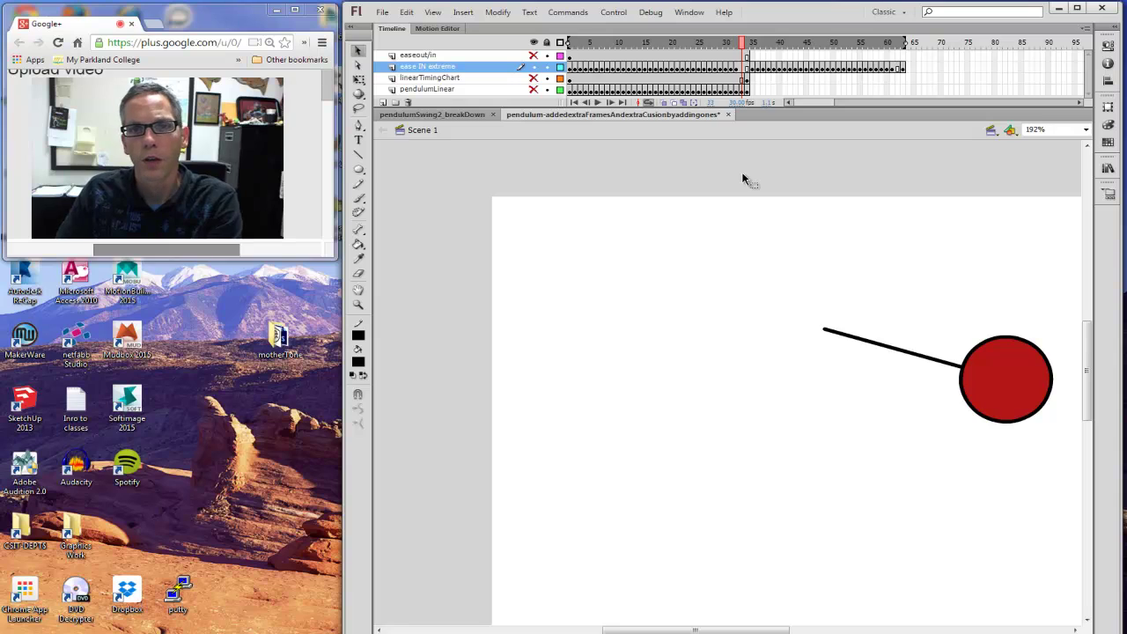